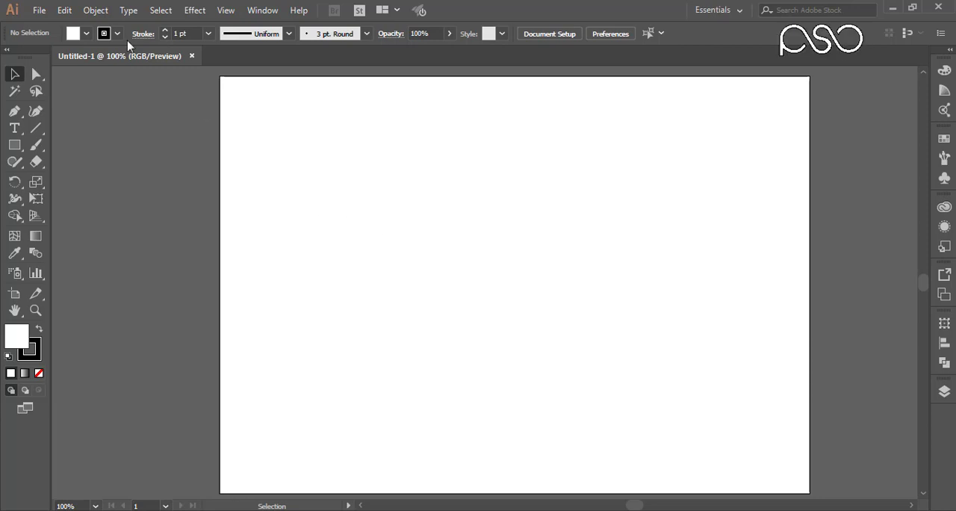
Load images_(11).jpeg and 1200px-RedBullEnergyDrink.svg.png together as linked files for placing.
left_click(41, 11)
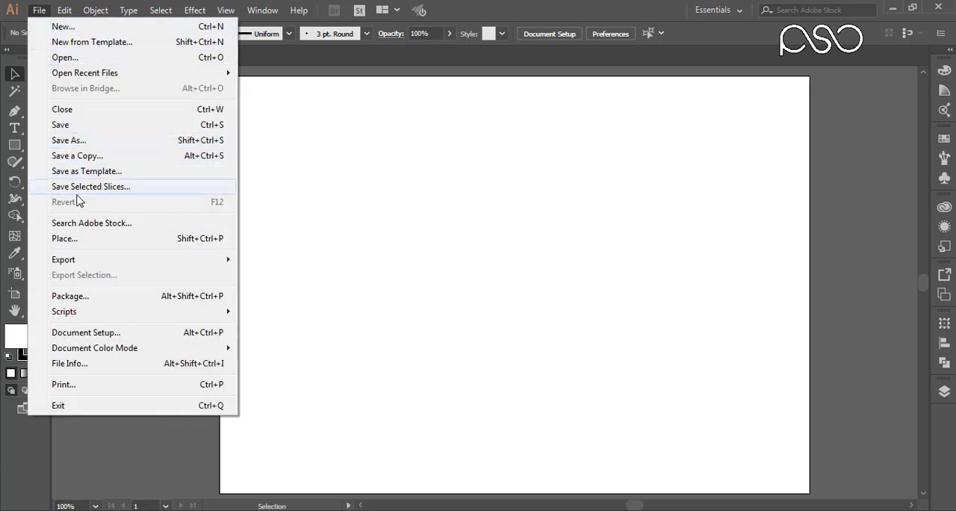
left_click(81, 238)
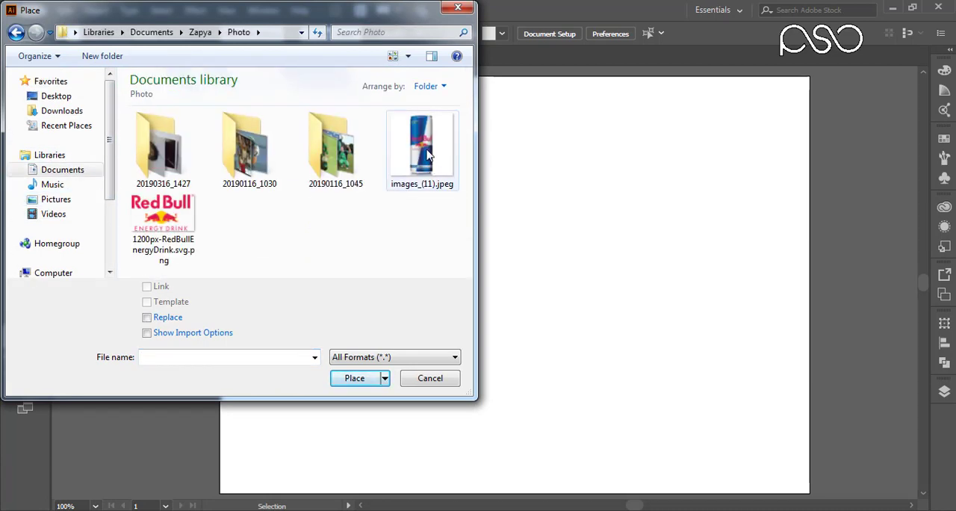
left_click(428, 154)
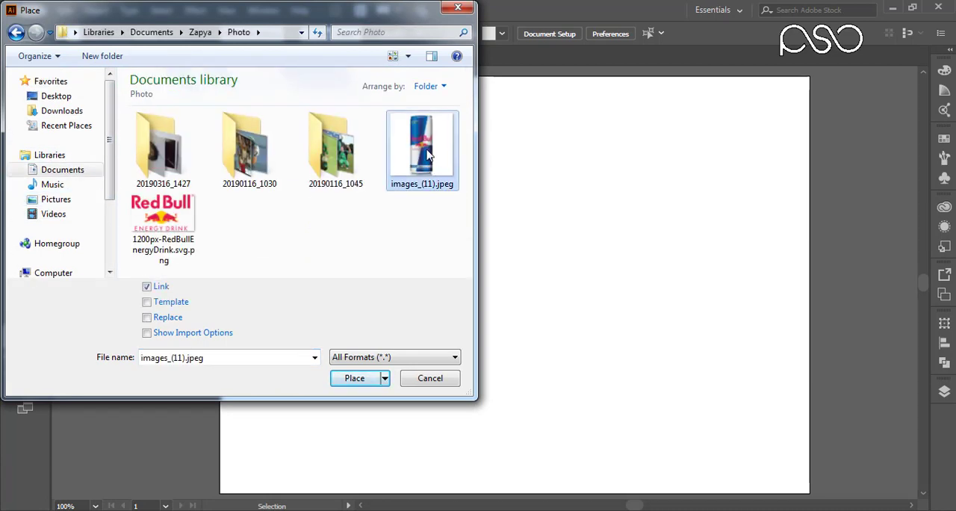
left_click(163, 232, "ctrl")
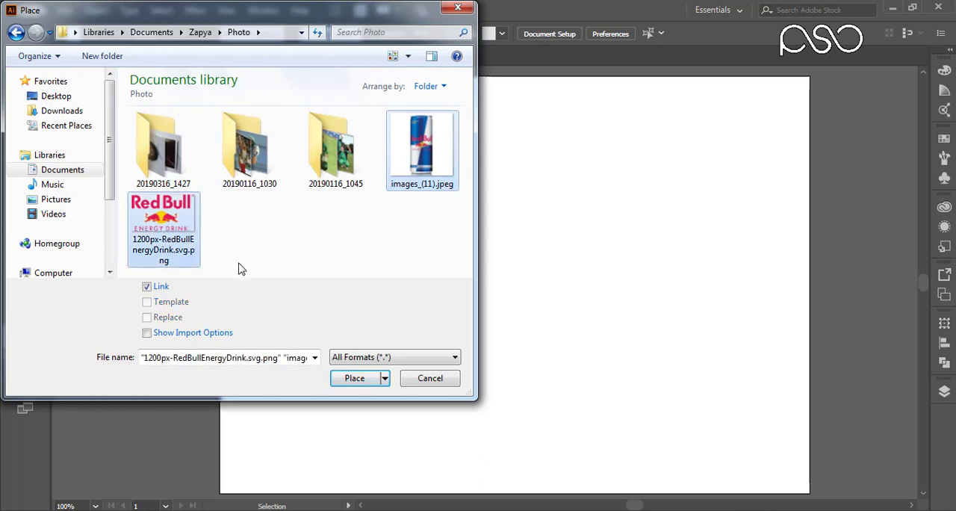
left_click(352, 381)
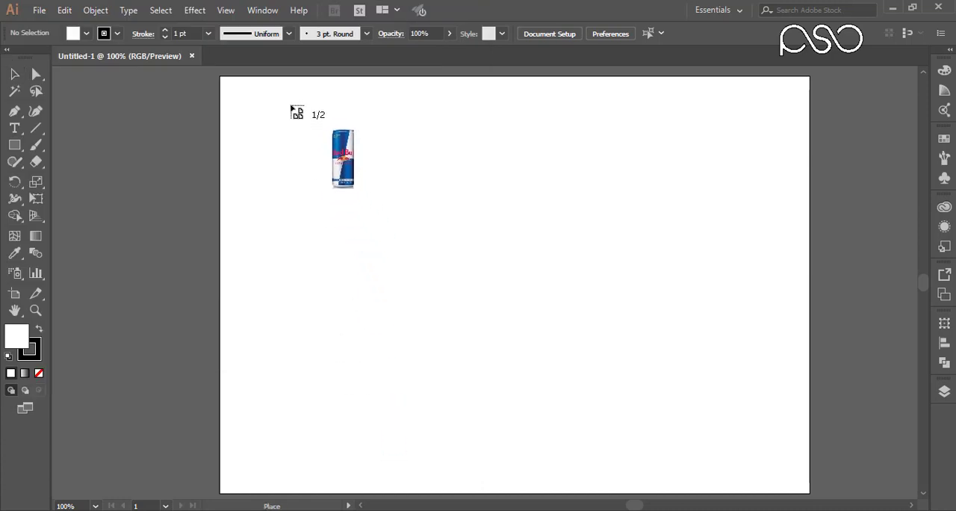
Place the can image on the artboard about 563 pt wide and set the Red Bull logo image off to its side.
left_click_drag(284, 94, 743, 491)
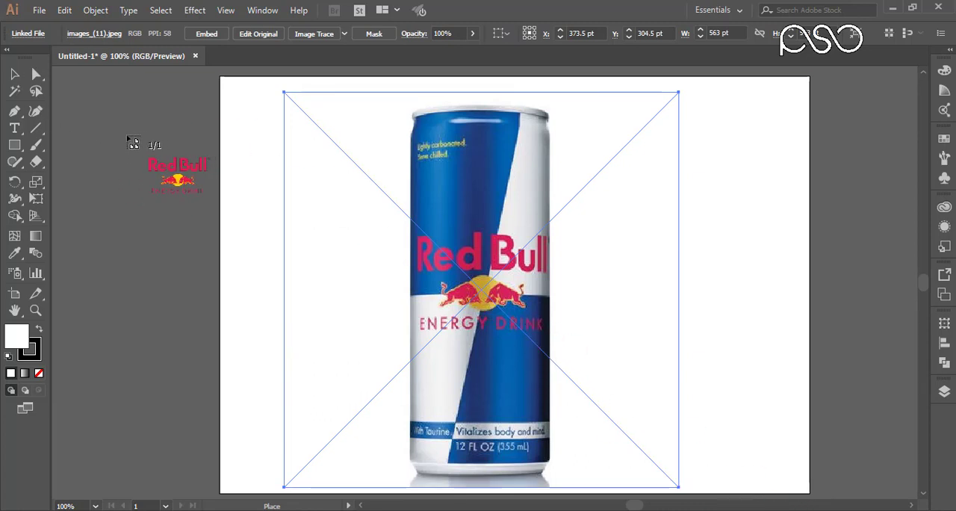
left_click(68, 116)
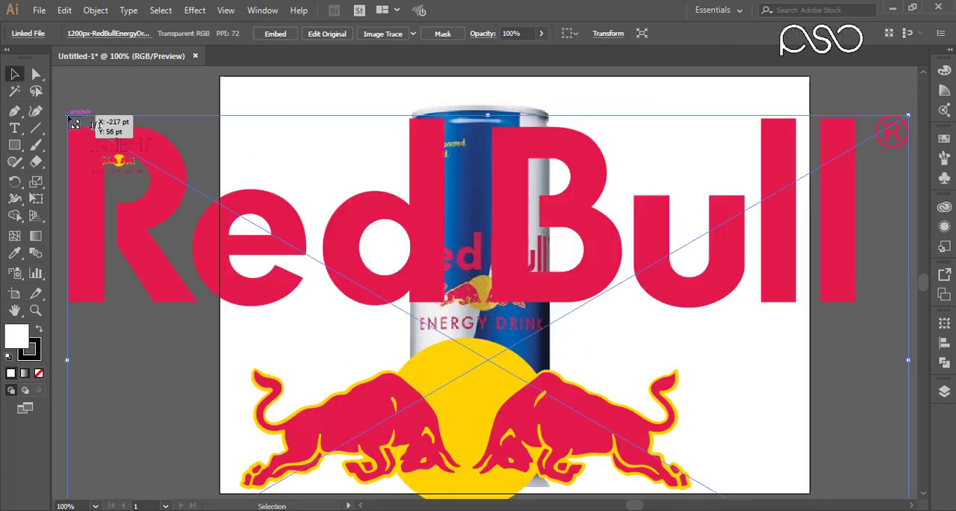
left_click_drag(759, 240, 200, 221)
left_click_drag(297, 224, 247, 217)
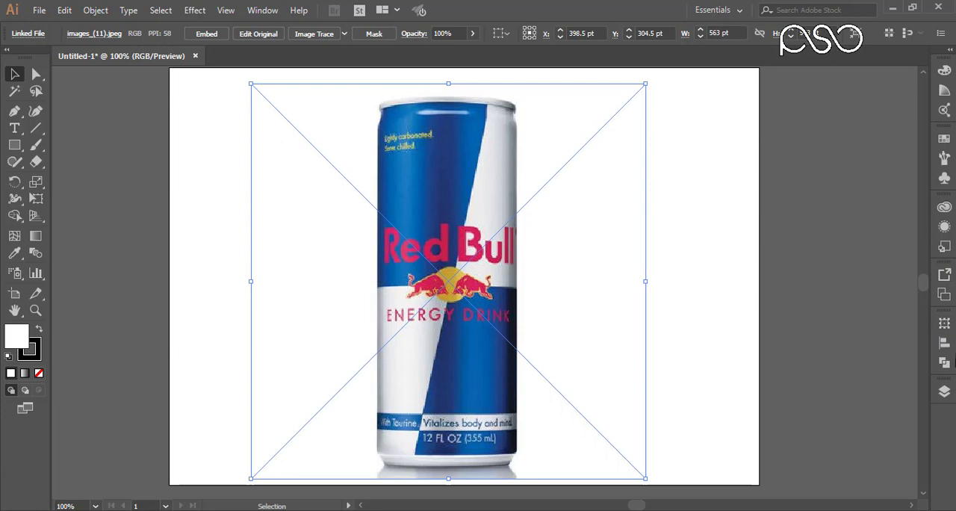
Show the Layers panel and undock it so it floats beside the can.
left_click(944, 392)
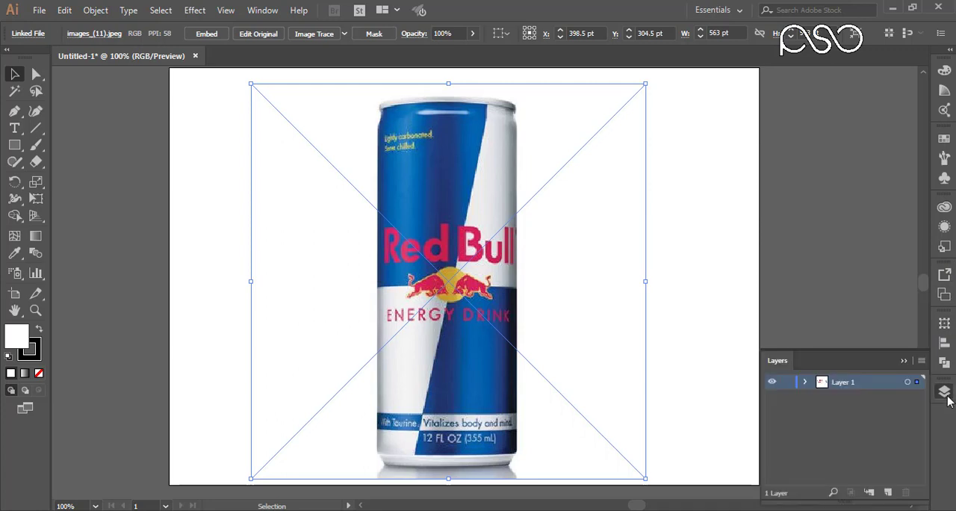
left_click(945, 394)
left_click(265, 10)
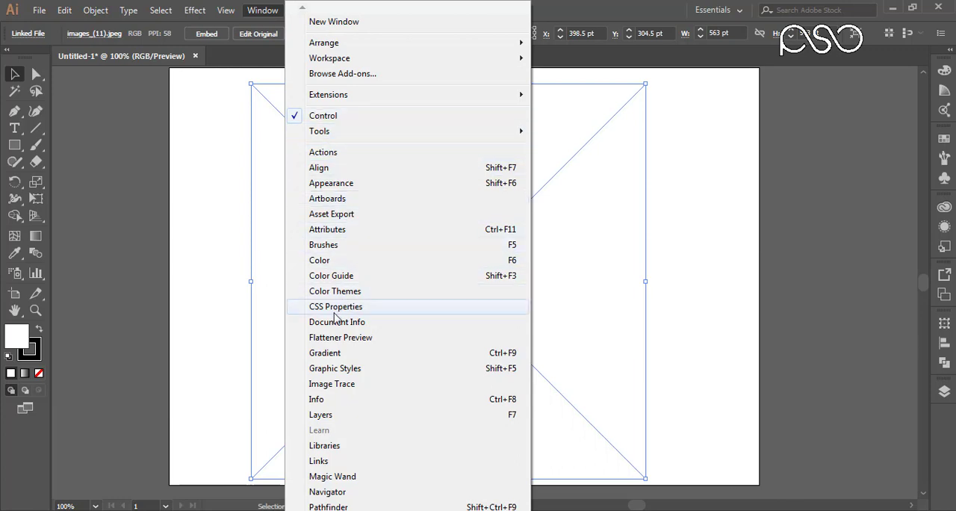
left_click(323, 415)
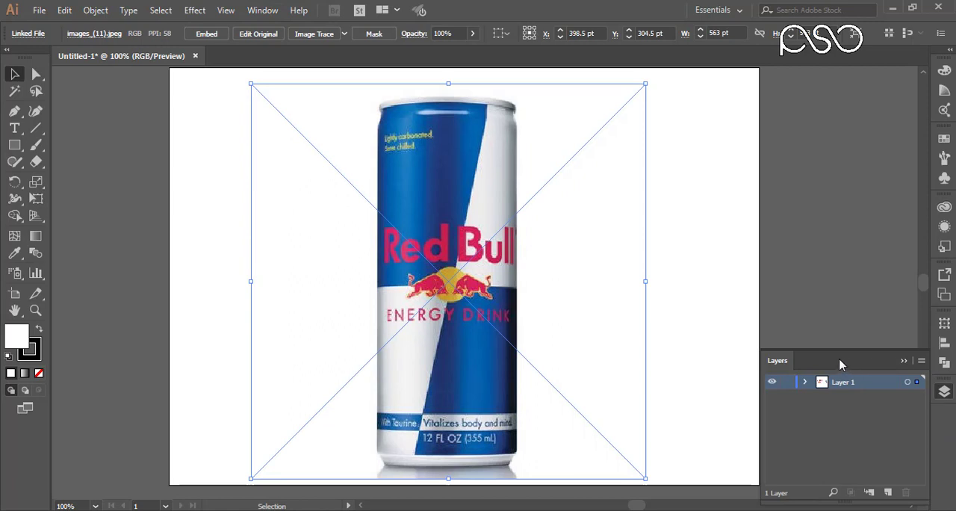
left_click_drag(835, 361, 819, 78)
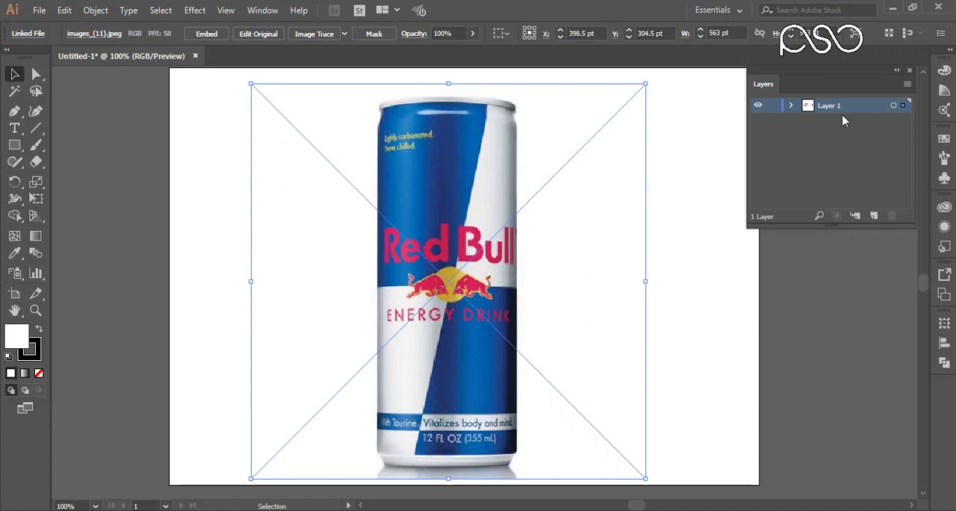
Lock Layer 1 holding the placed images and add a new layer above it.
left_click(774, 107)
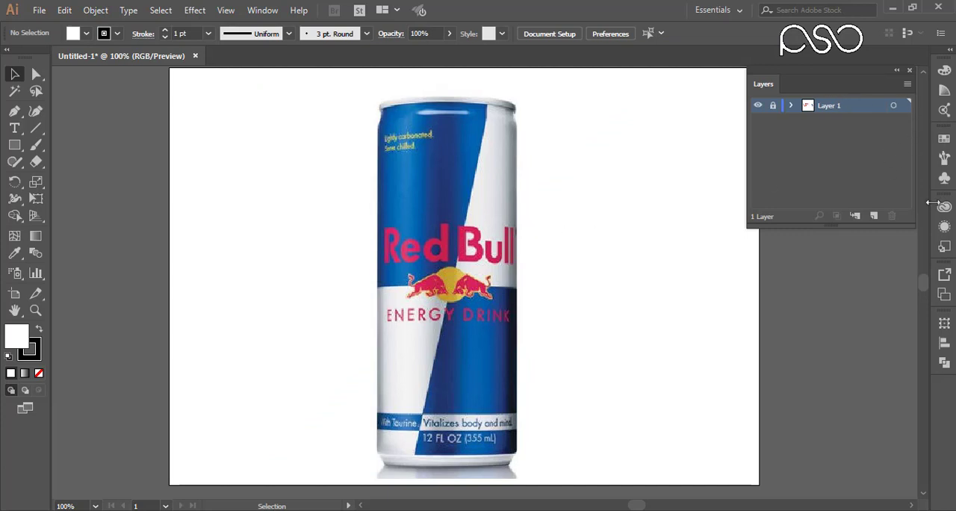
left_click(874, 215)
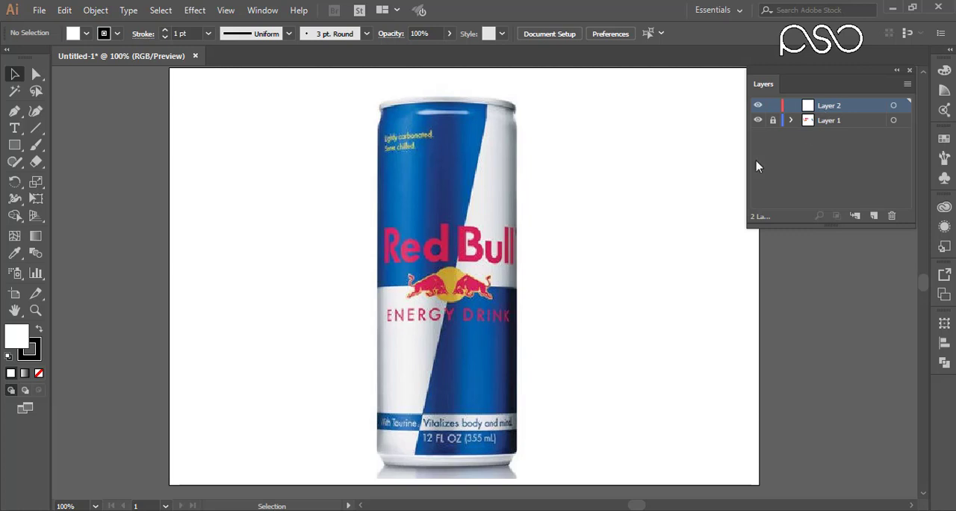
Draw a rectangle over the can body, spanning its full width from the upper rim to the lower rim.
left_click(16, 147)
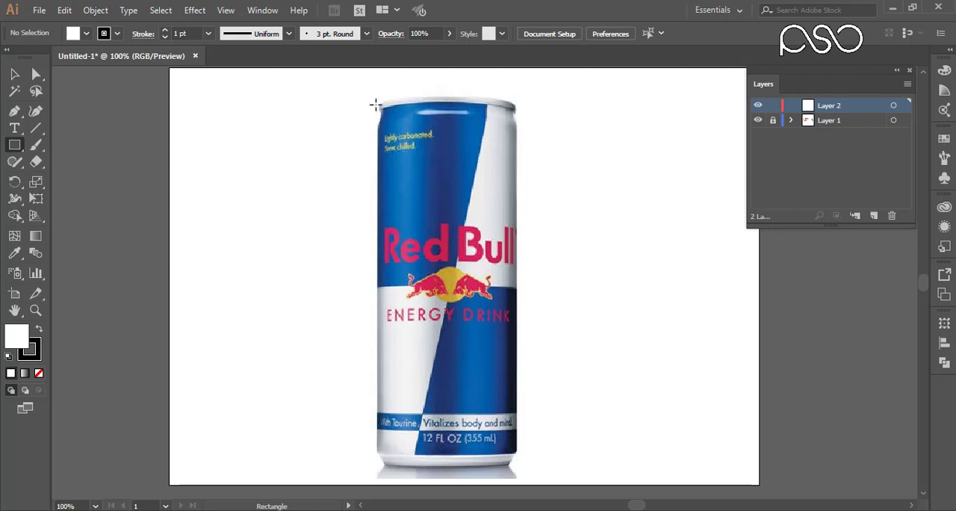
left_click_drag(375, 108, 516, 452)
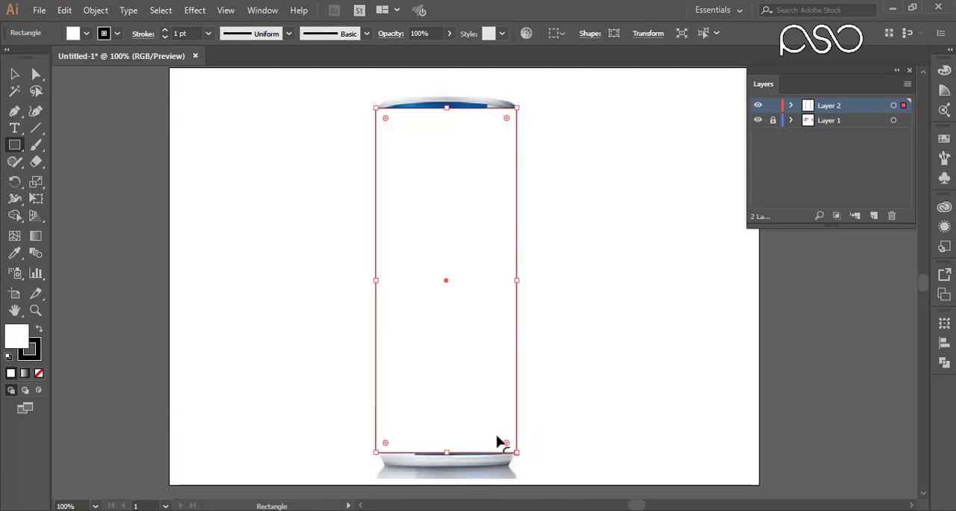
key("v")
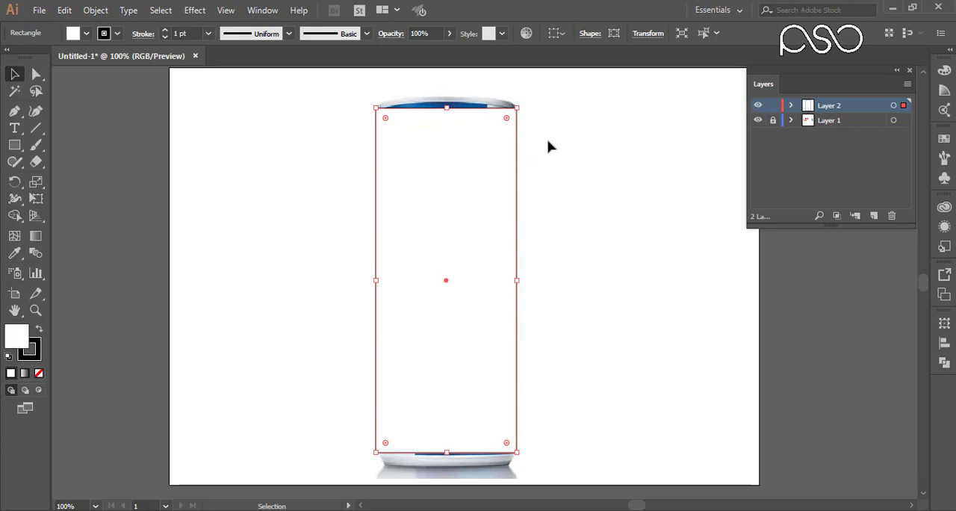
Switch Layer 2 to outline display so the can photo shows through the rectangle.
left_click(758, 106)
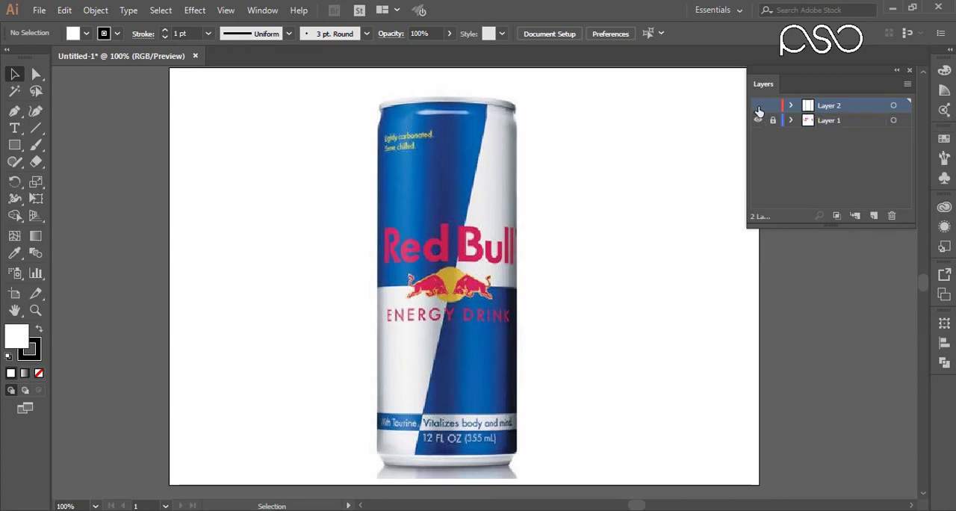
left_click(758, 107)
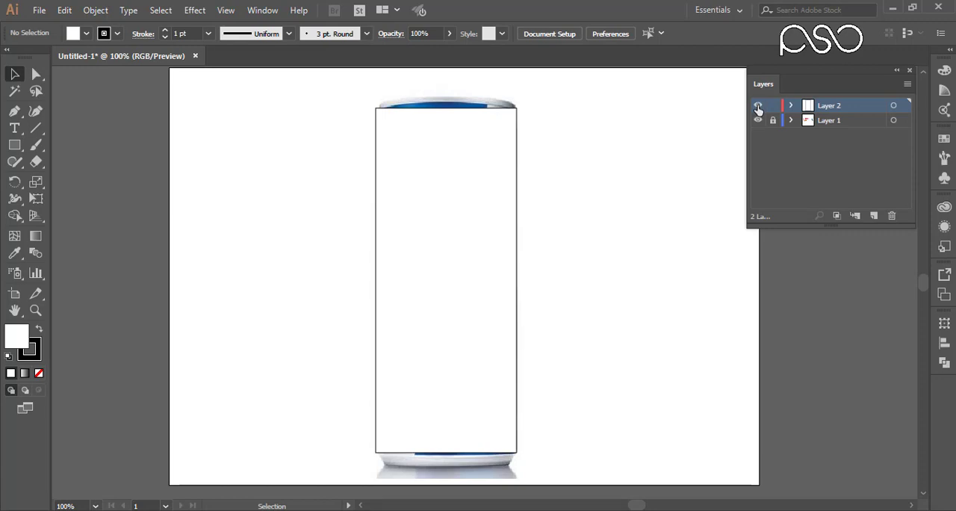
left_click(758, 107, "ctrl")
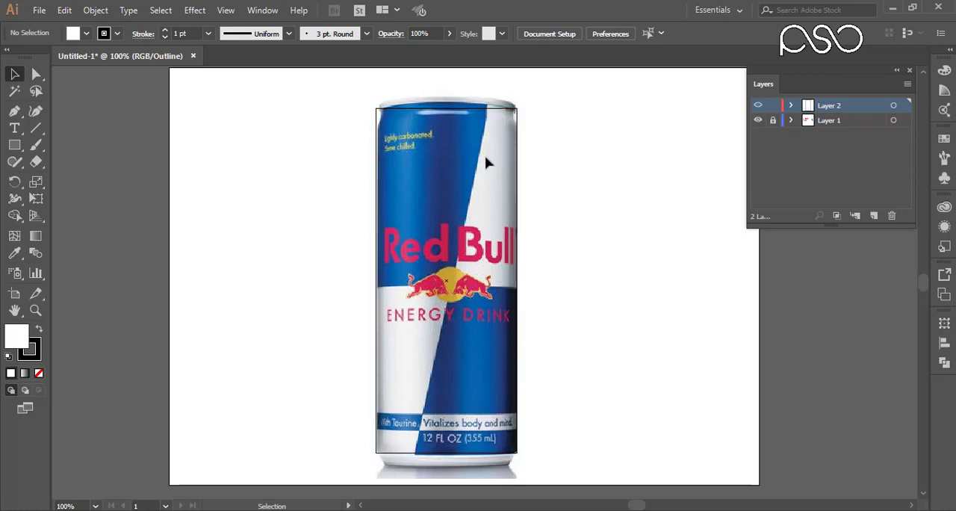
Try to set the stroke to none while keeping the white fill.
left_click(35, 356)
left_click(39, 373)
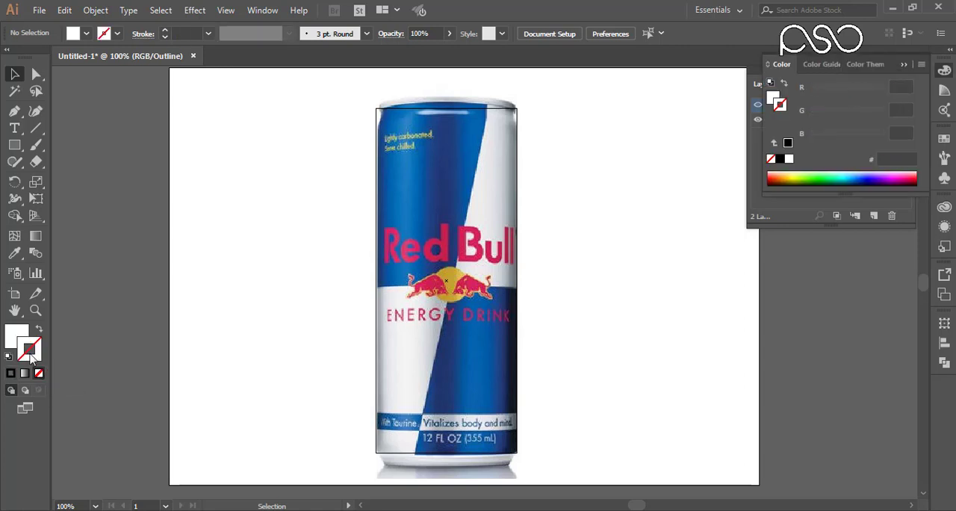
left_click(14, 342)
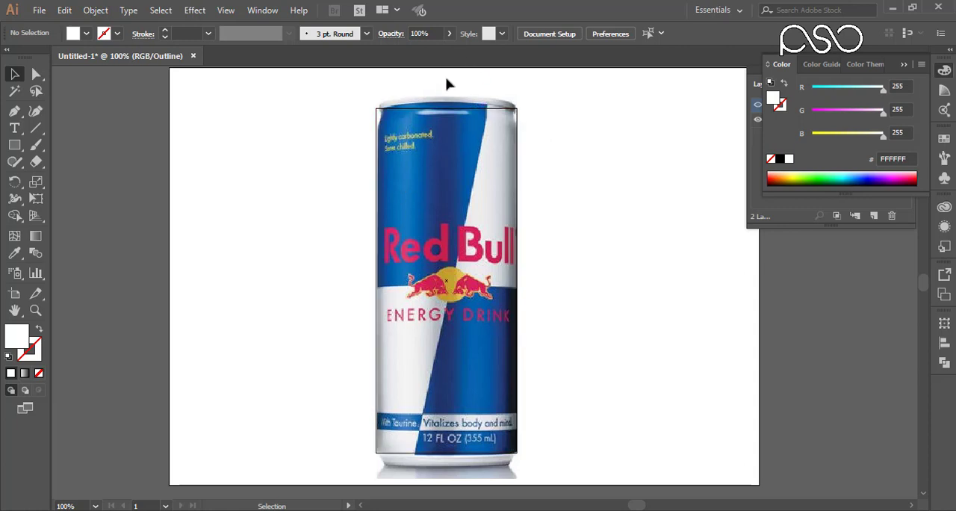
left_click(905, 66)
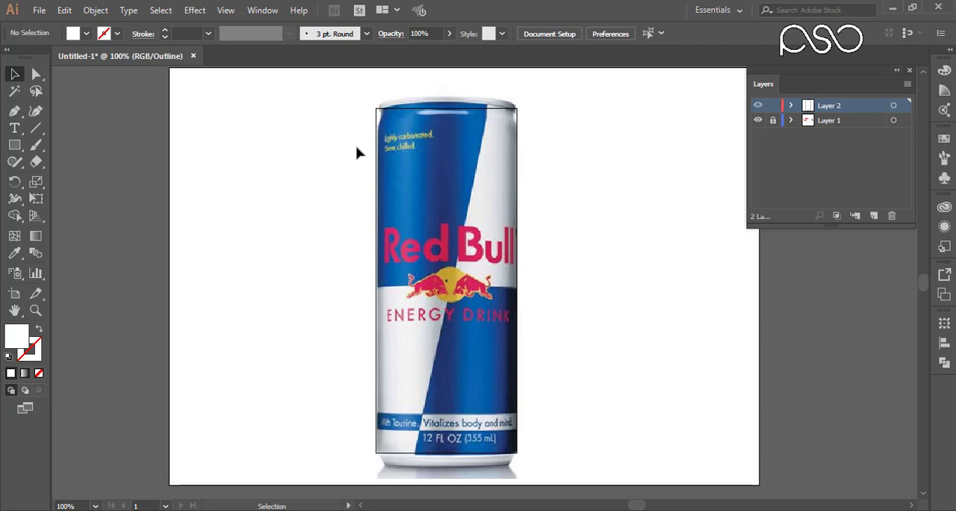
Align the rectangle's left edge exactly with the can's left side.
left_click(379, 165)
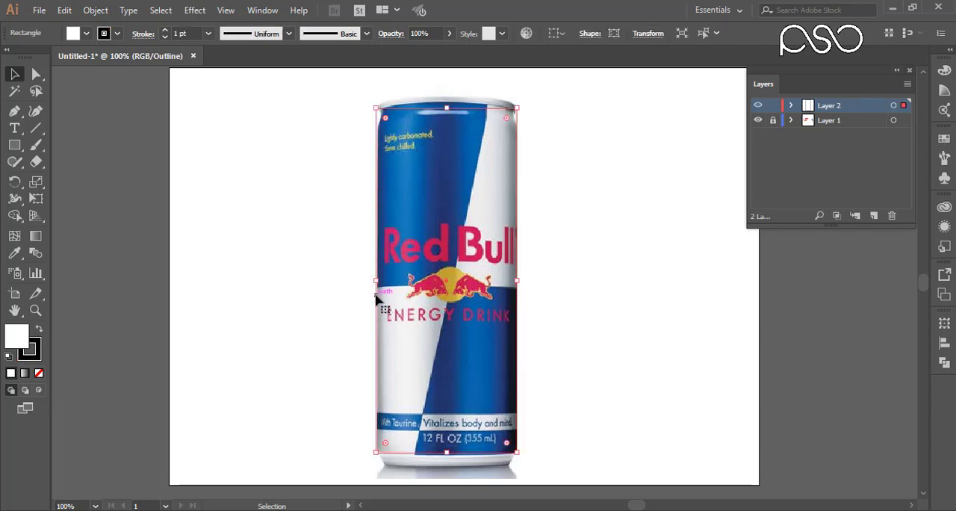
left_click_drag(363, 277, 406, 296)
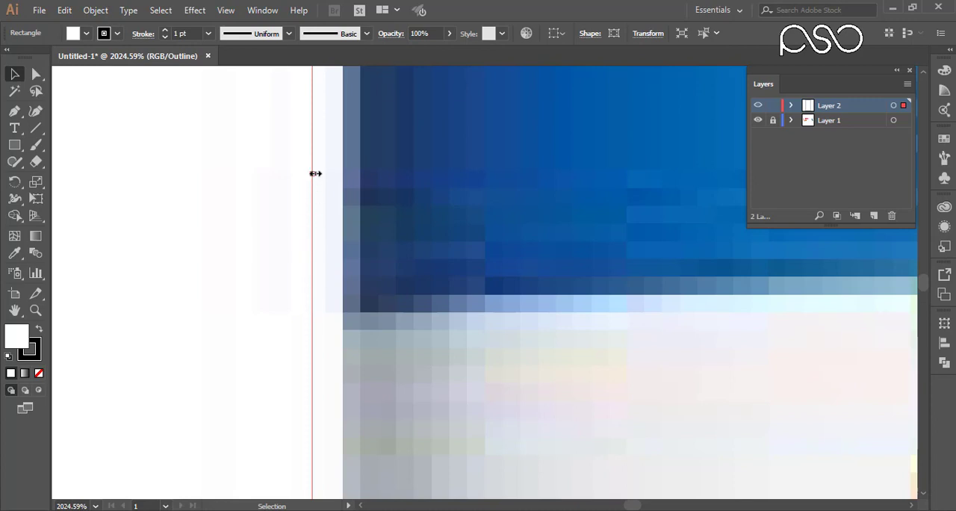
left_click_drag(316, 173, 346, 179)
left_click_drag(559, 139, 527, 201)
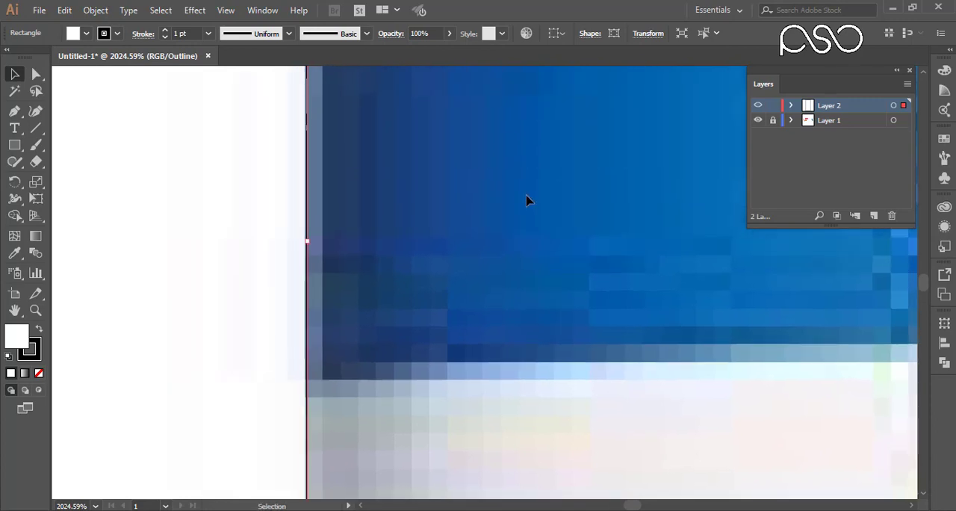
key("ctrl+minus")
key("ctrl+minus")
key("ctrl+minus")
key("ctrl+minus")
key("ctrl+minus")
key("ctrl+minus")
key("ctrl+minus")
key("ctrl+minus")
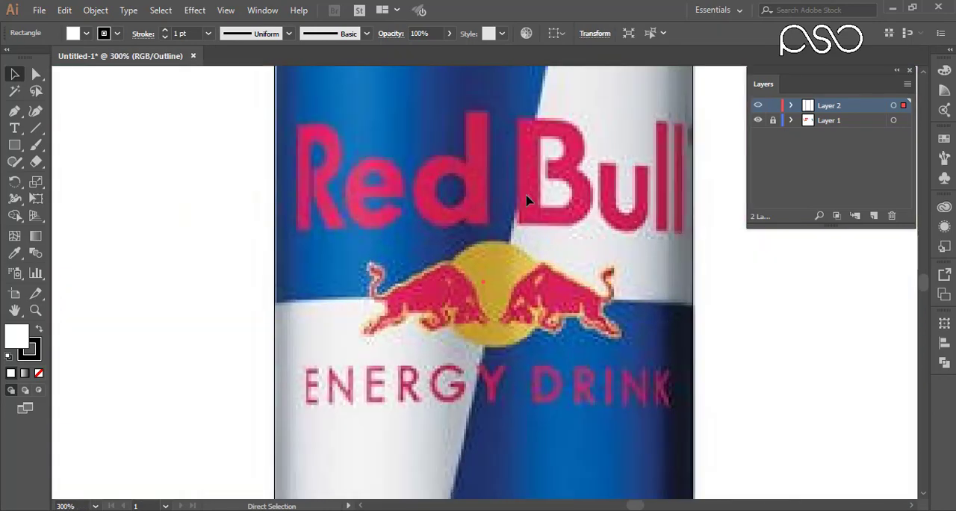
Raise the rectangle's top edge to the highest point of the blue area below the can's rim.
left_click_drag(540, 118, 476, 245)
key("z")
left_click_drag(279, 130, 559, 173)
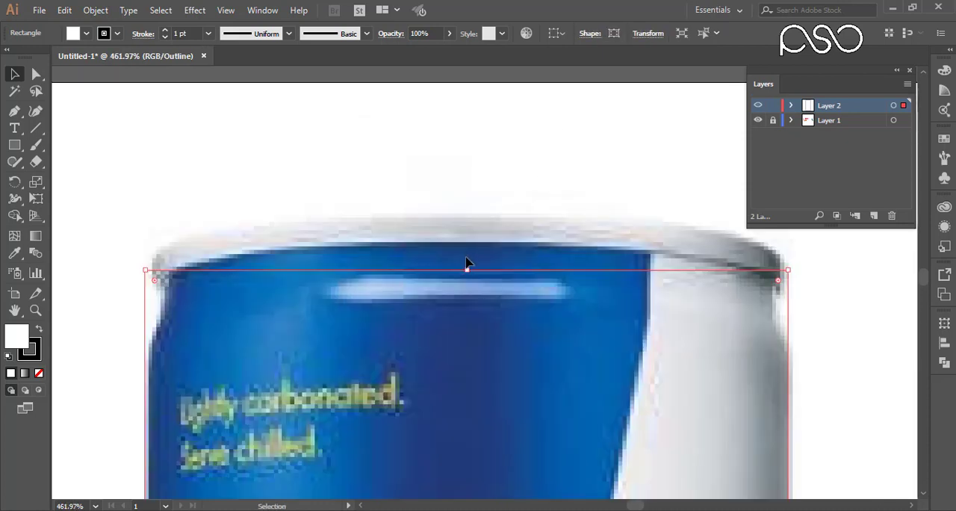
left_click_drag(467, 271, 468, 241)
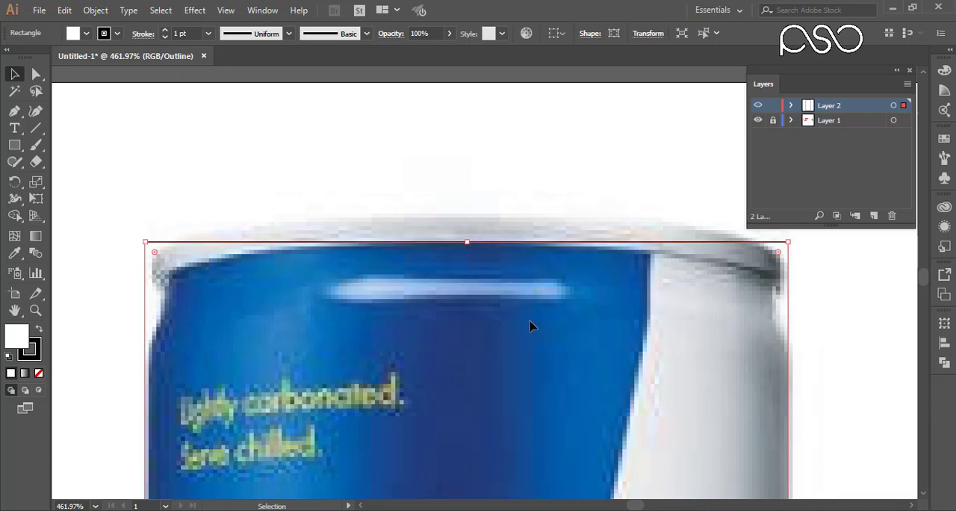
Lower the rectangle's bottom edge to where the blue area meets the can's silver base.
scroll(504, 254, "down", 4)
scroll(498, 321, "down", 5)
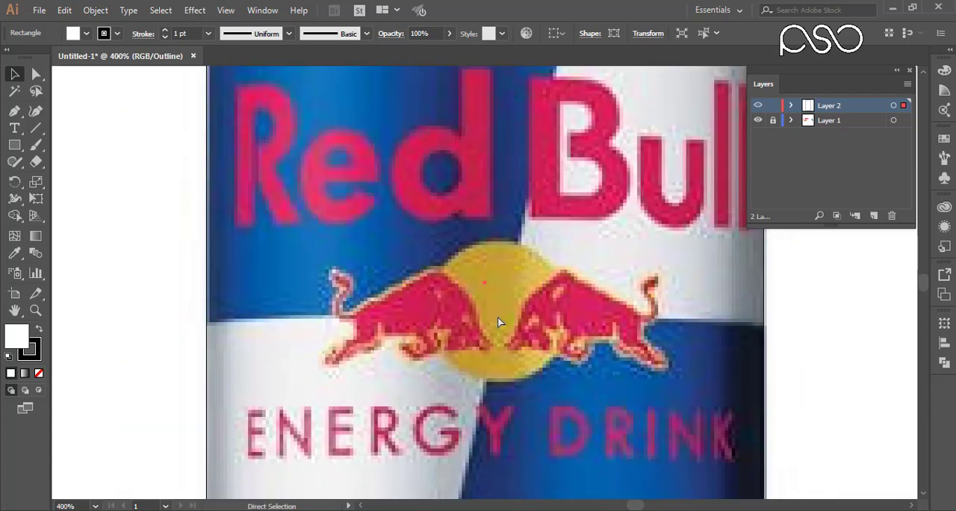
key("ctrl+space")
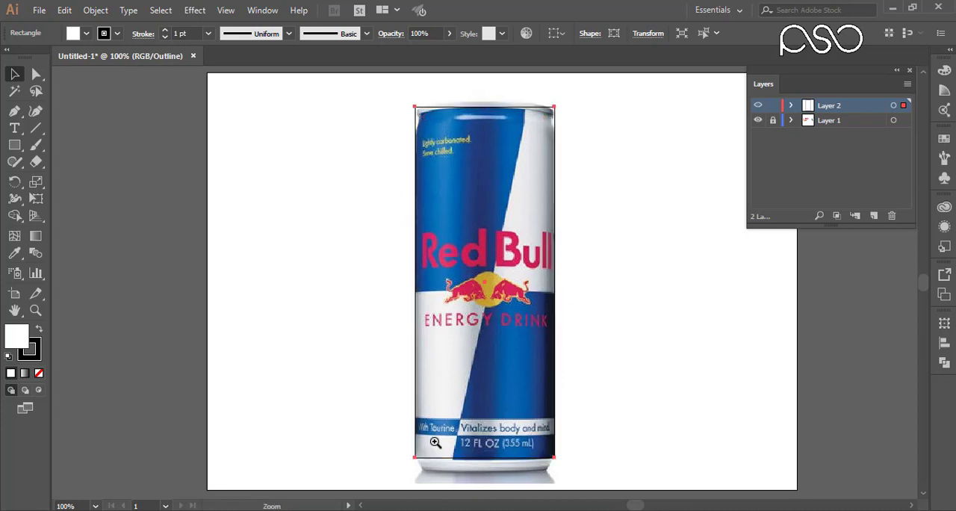
left_click_drag(438, 441, 528, 486)
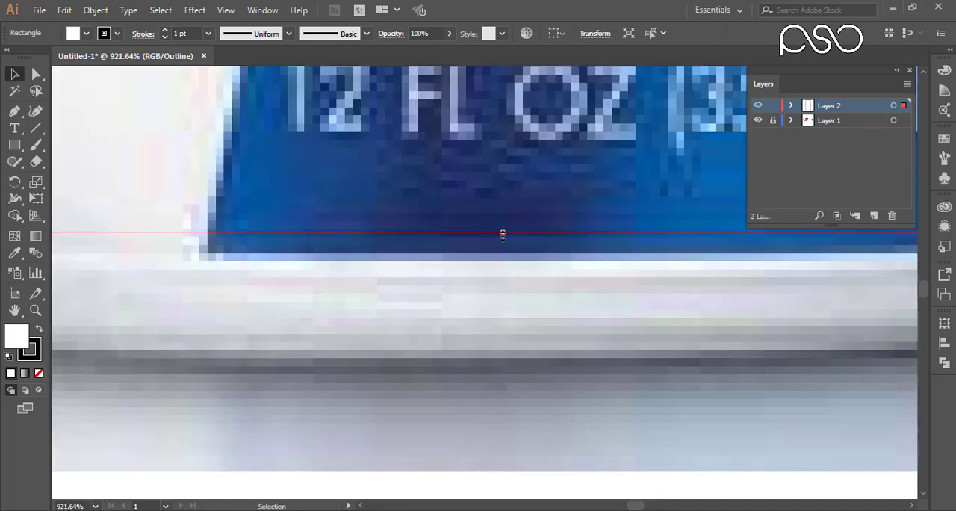
left_click_drag(502, 234, 504, 259)
key("ctrl+minus")
key("ctrl+minus")
key("ctrl+minus")
key("ctrl+minus")
key("ctrl+minus")
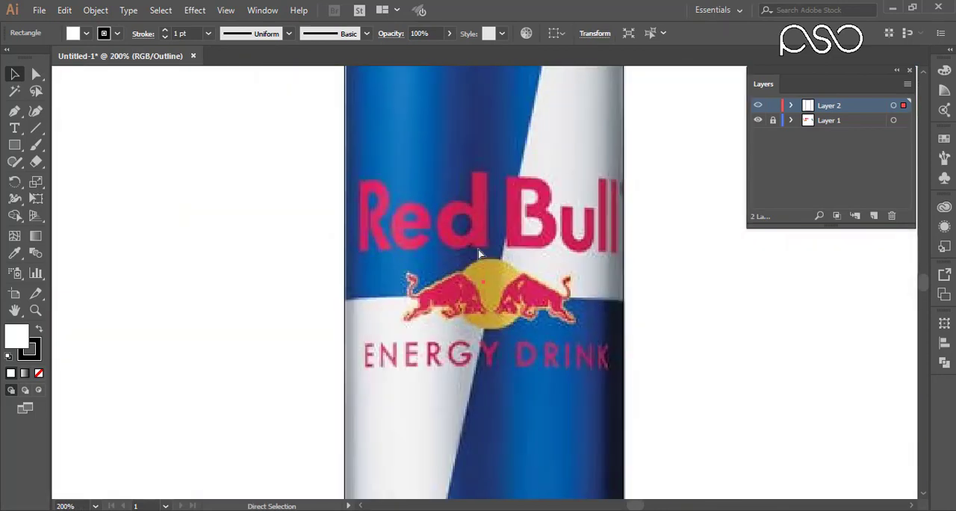
key("ctrl+minus")
key("ctrl+minus")
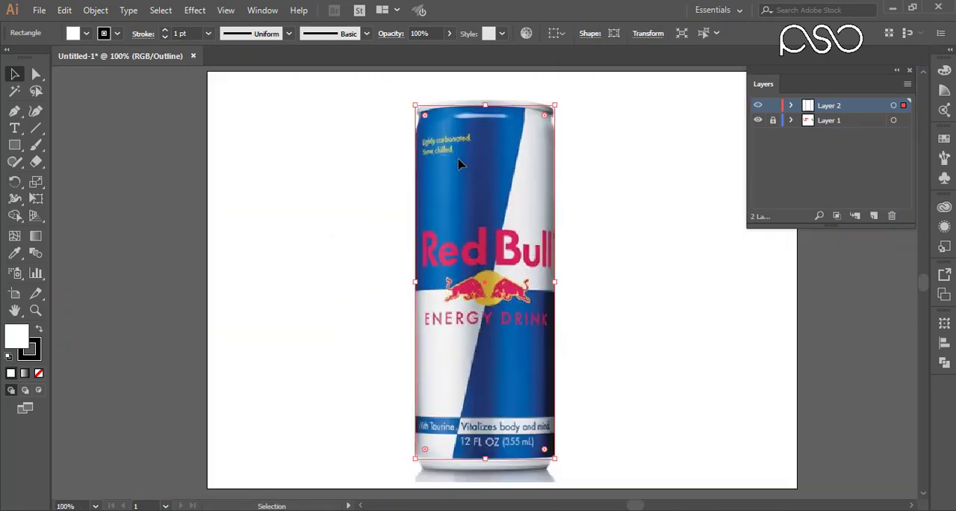
key("ctrl+space")
left_click_drag(384, 89, 583, 480)
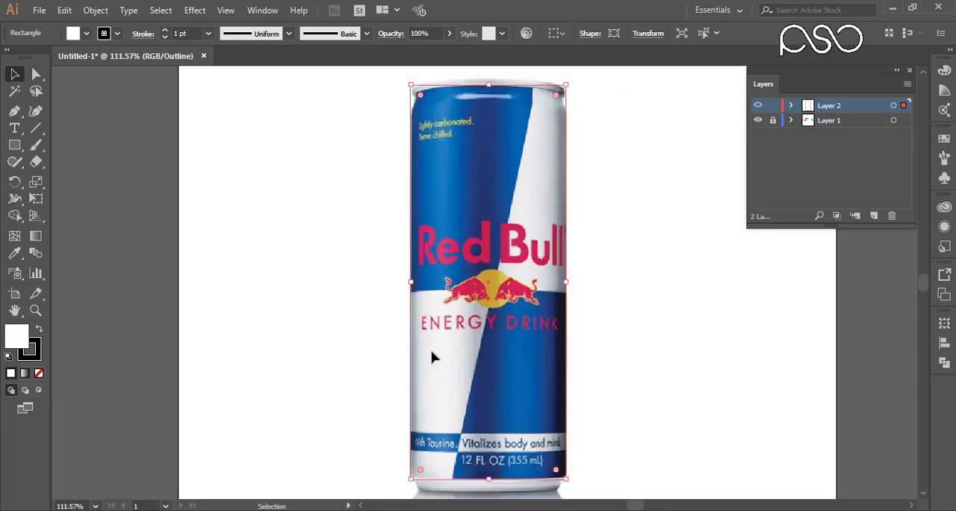
Convert the can rectangle into a gradient mesh with a central vertical line and a horizontal line along the middle blue-white boundary.
left_click(16, 237)
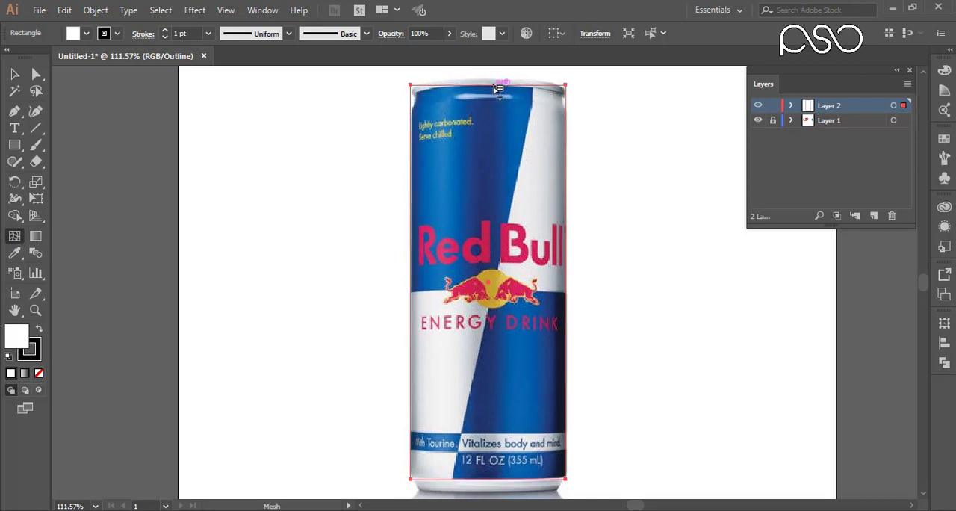
left_click(493, 86)
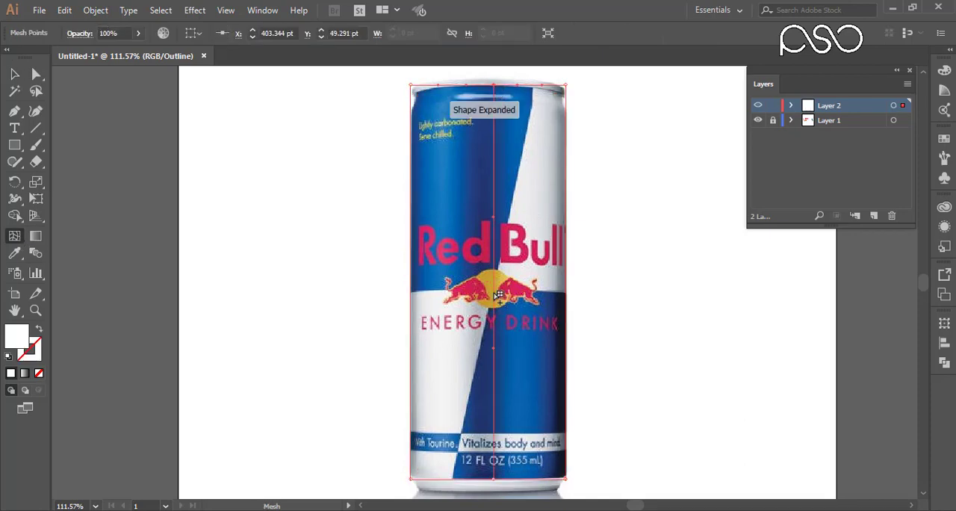
left_click(493, 291)
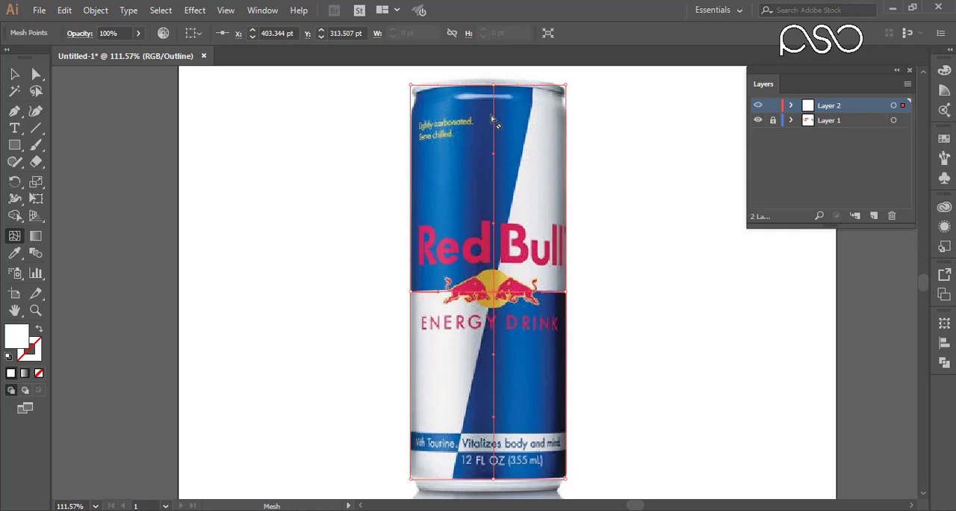
Move the mesh's top-left corner to the can's neck at about X 303.9, Y 60.4 pt and curve the top edge along the rim.
key("ctrl+space")
left_click_drag(394, 73, 612, 162)
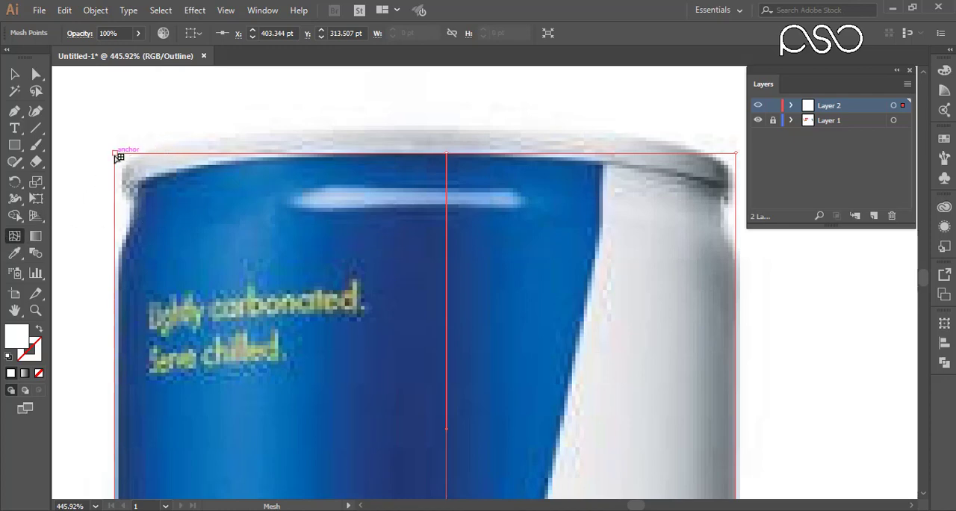
left_click(36, 76)
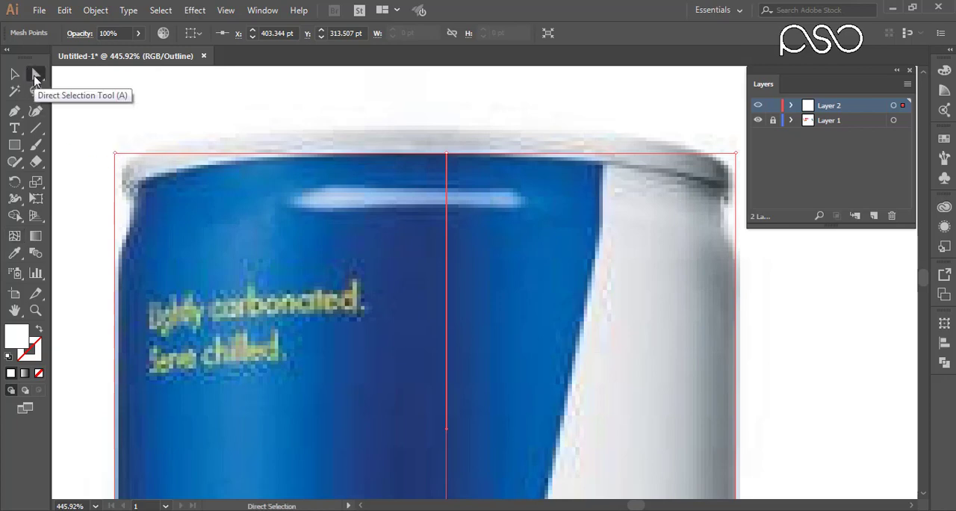
left_click_drag(86, 132, 144, 179)
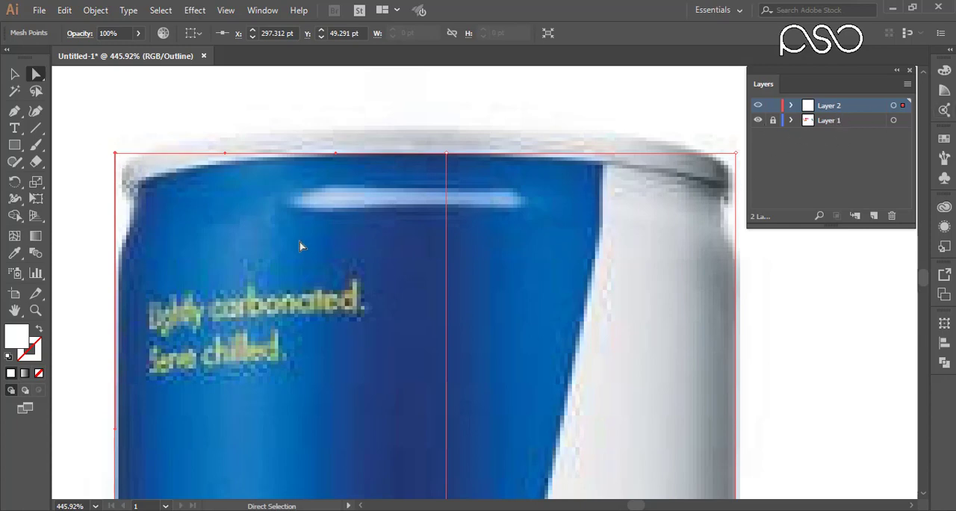
left_click_drag(103, 139, 180, 202)
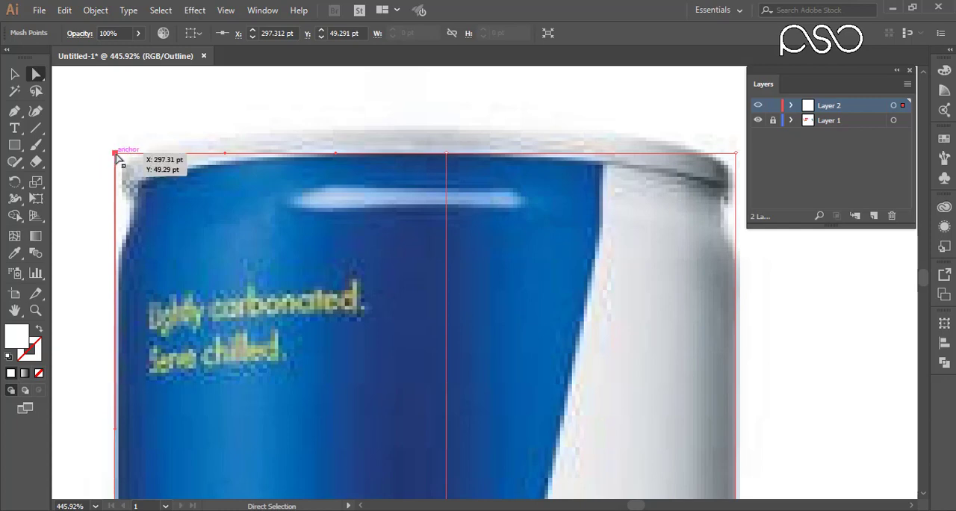
left_click_drag(116, 157, 135, 189)
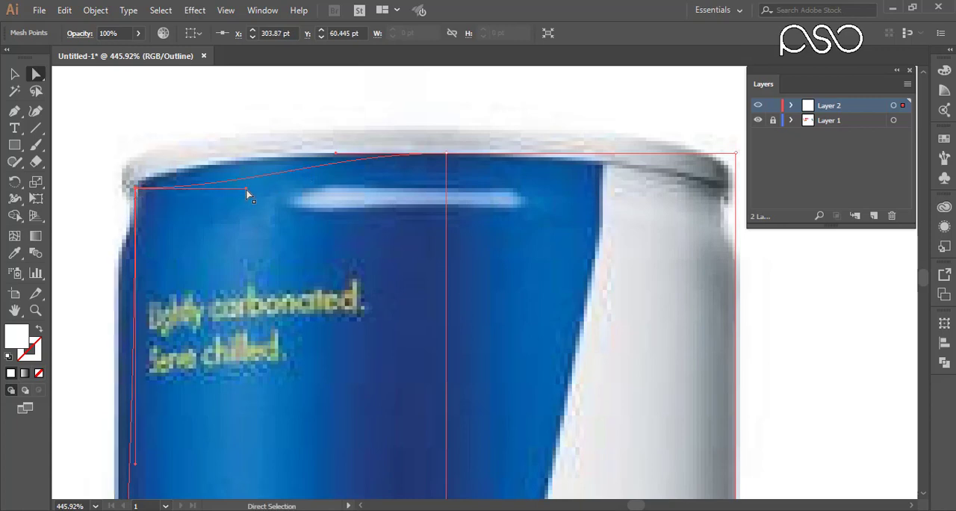
left_click_drag(246, 191, 174, 159)
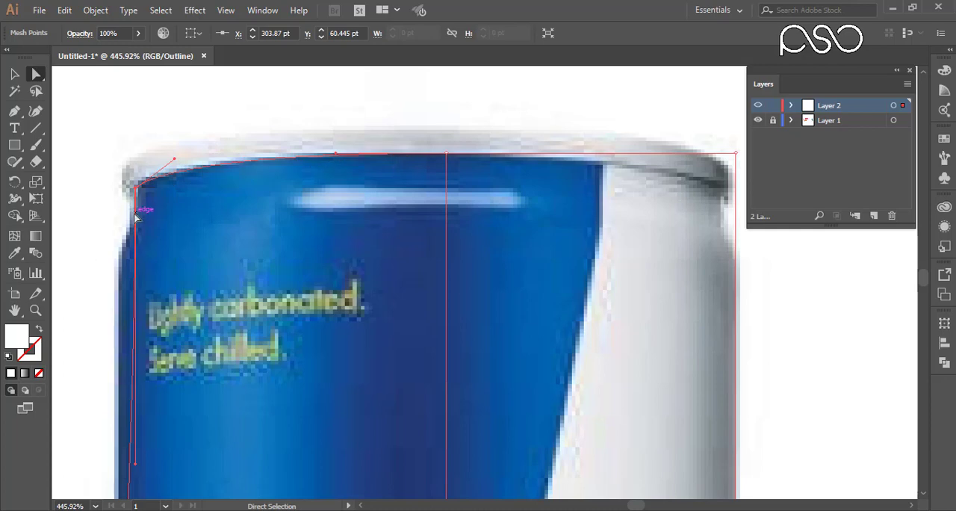
left_click_drag(138, 467, 100, 281)
key("ctrl+z")
Add a horizontal mesh line just below the highlight near the can's top, at about Y 69.2 pt on the central line.
left_click(12, 237)
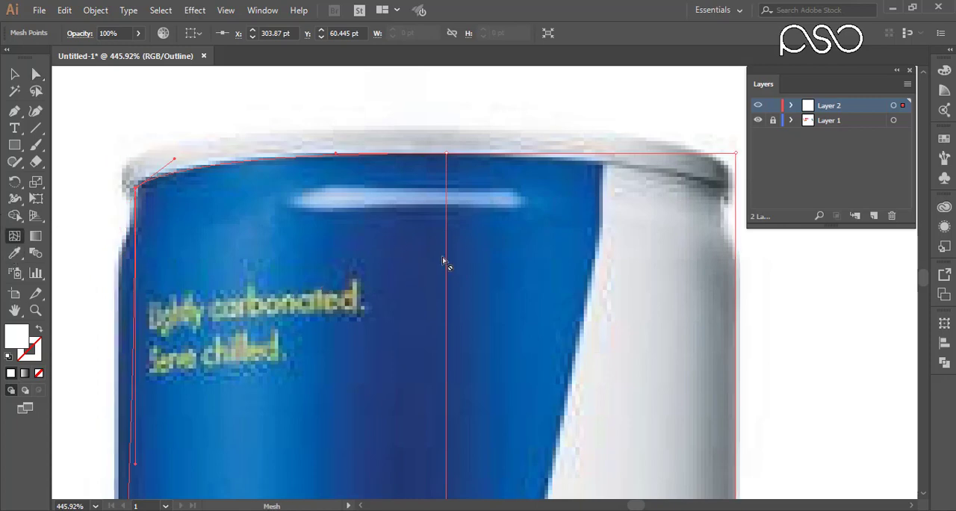
left_click(446, 215)
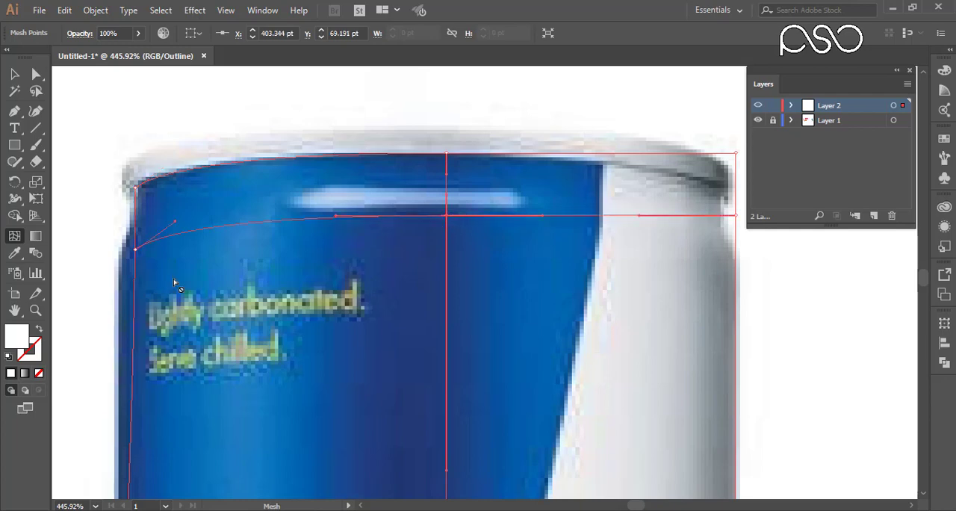
left_click(135, 251)
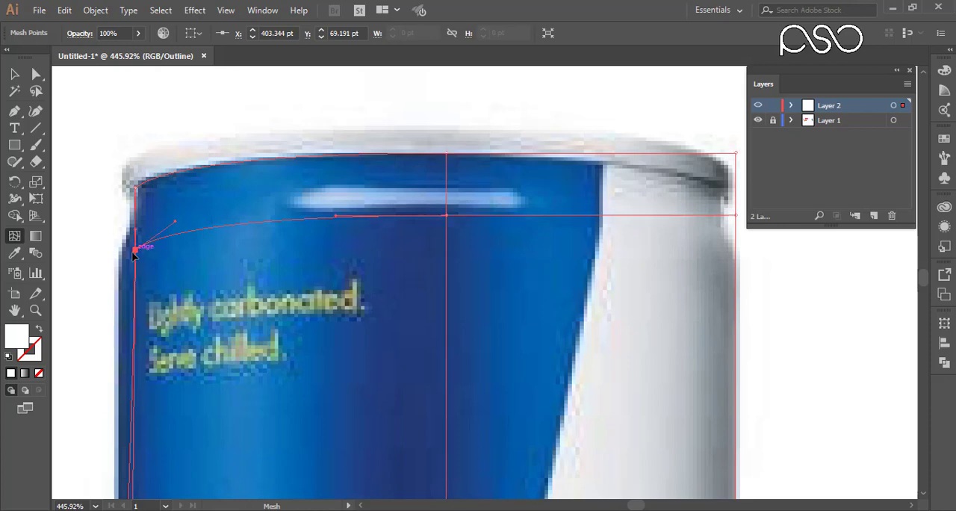
Move the upper mesh line's left end to the can's shoulder at about X 298.3, Y 81.5 pt and curve the left neck edge.
left_click(35, 74)
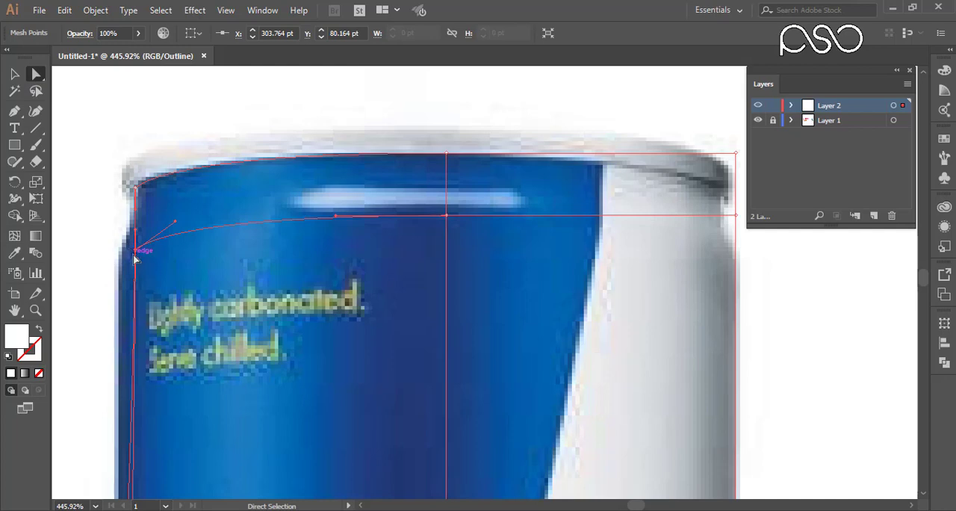
left_click_drag(136, 252, 118, 255)
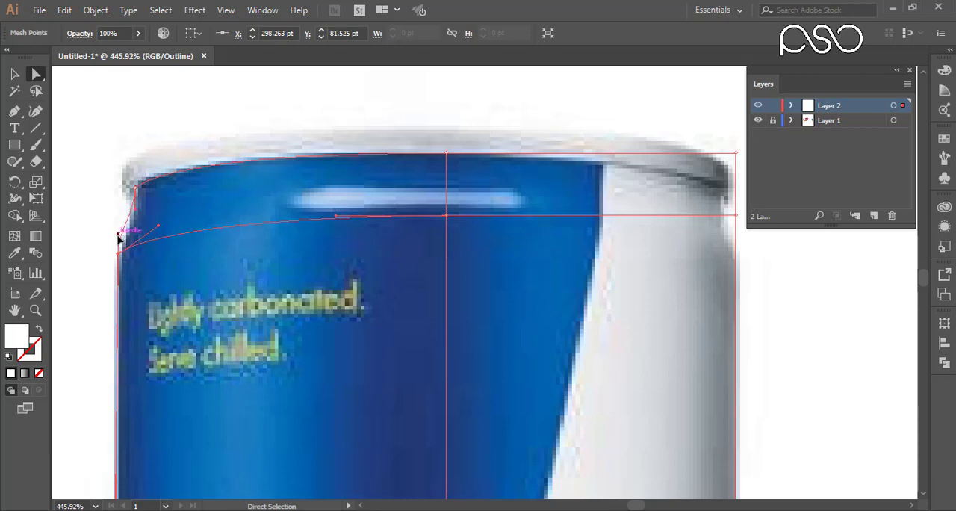
left_click_drag(118, 236, 130, 307)
key("ctrl+space")
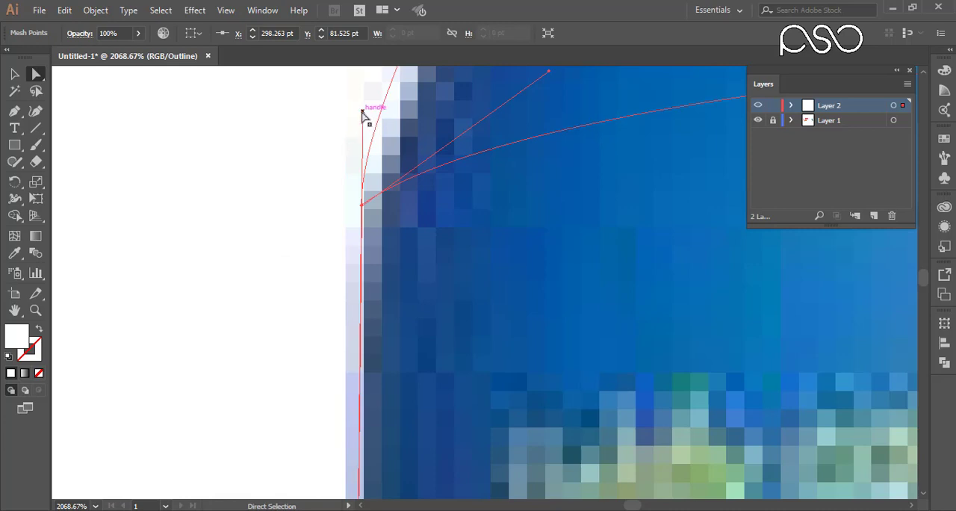
left_click_drag(362, 112, 362, 181)
left_click_drag(406, 214, 340, 282)
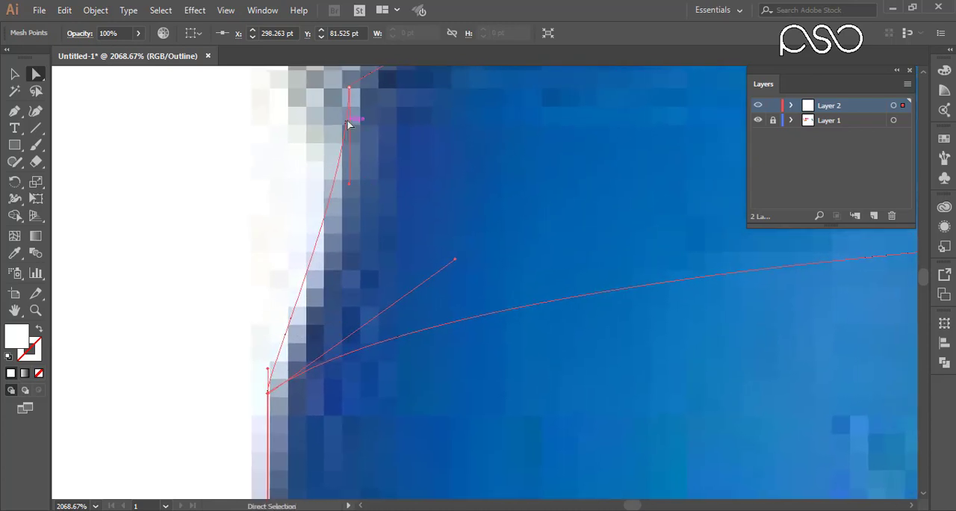
left_click_drag(348, 186, 340, 270)
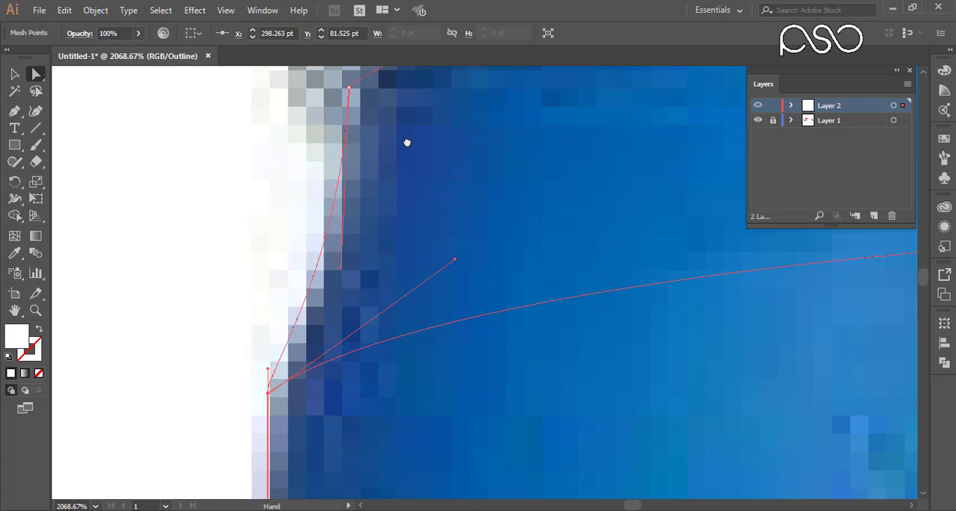
Refine the mesh's top-left corner point to about X 303.4, Y 61 pt, where the rim meets the neck.
left_click_drag(405, 142, 246, 360)
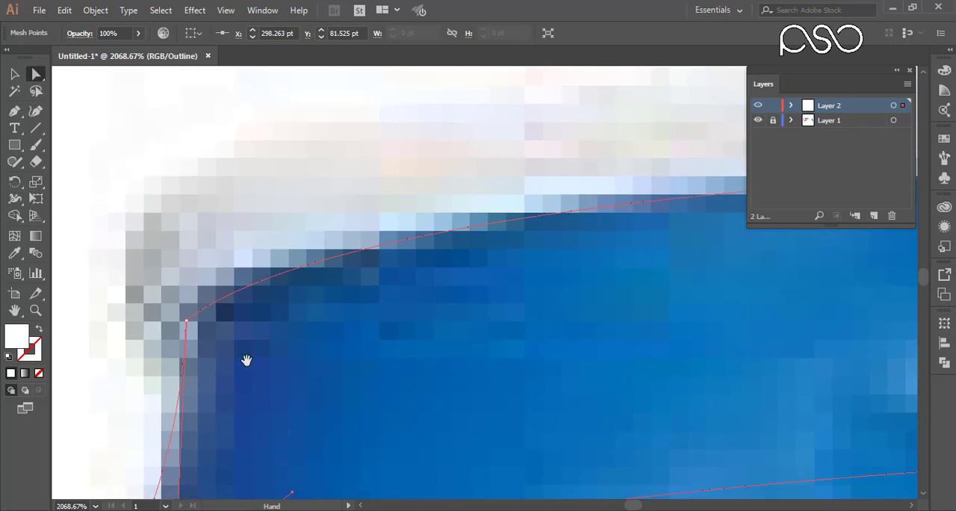
left_click(187, 321)
left_click_drag(187, 321, 180, 333)
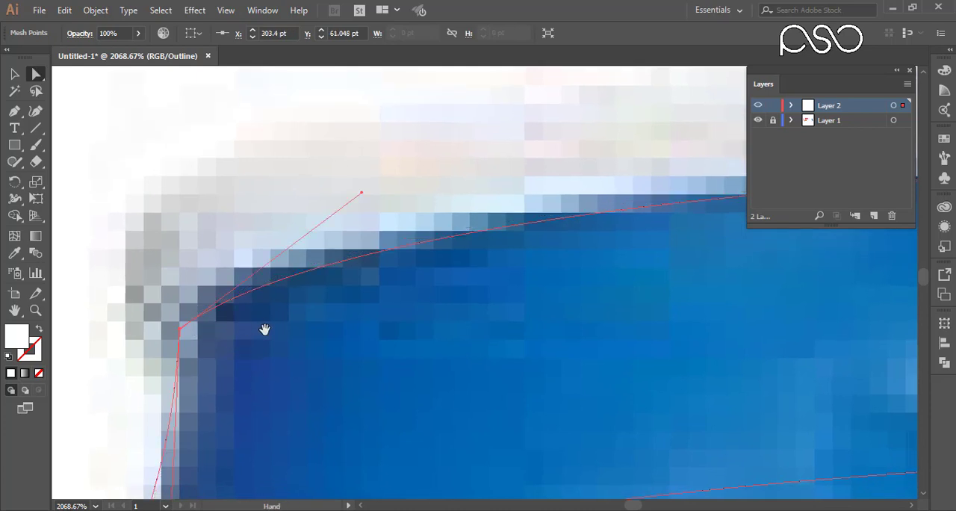
left_click_drag(362, 319, 214, 352)
left_click_drag(332, 358, 323, 243)
left_click_drag(363, 302, 328, 300)
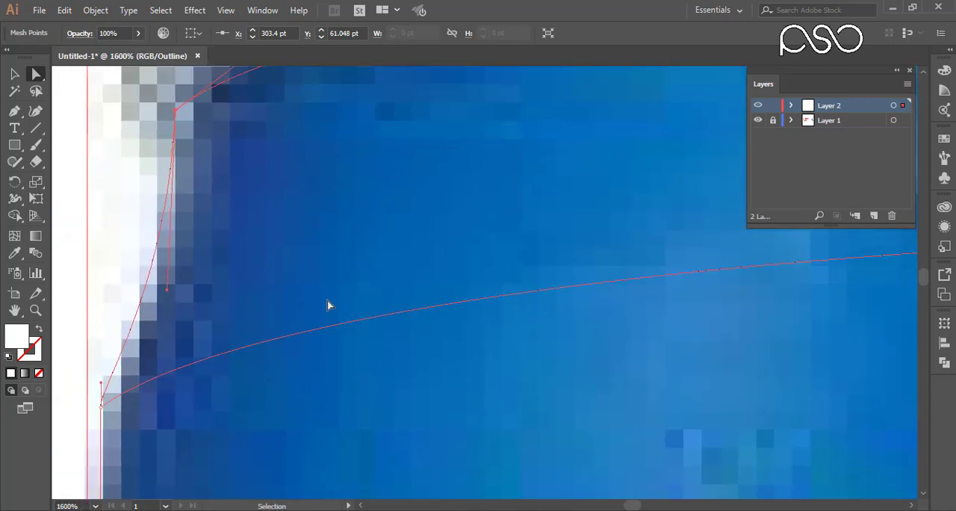
Move the mesh's top-right corner to the lower edge of the rim and the upper line's right end to the shoulder at about Y 83 pt.
key("ctrl+minus")
key("ctrl+minus")
key("ctrl+minus")
key("ctrl+minus")
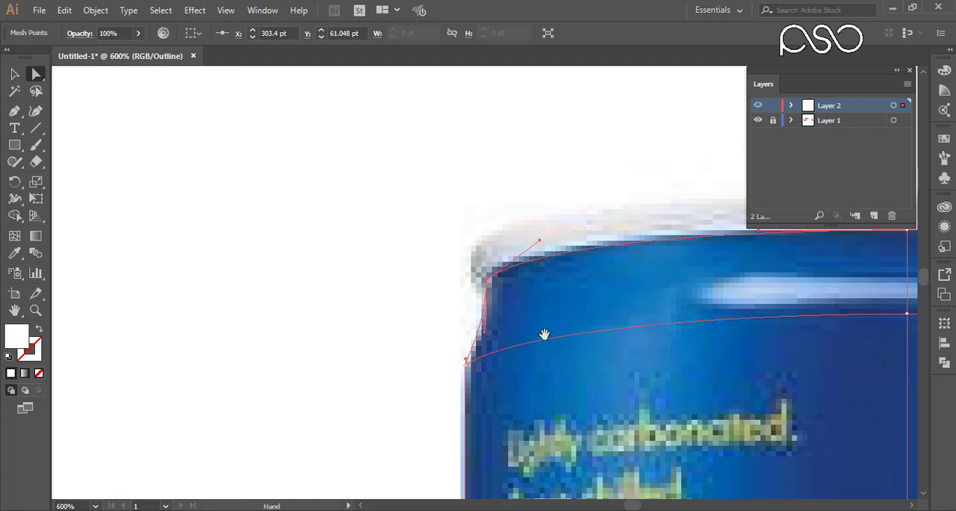
left_click_drag(572, 356, 132, 257)
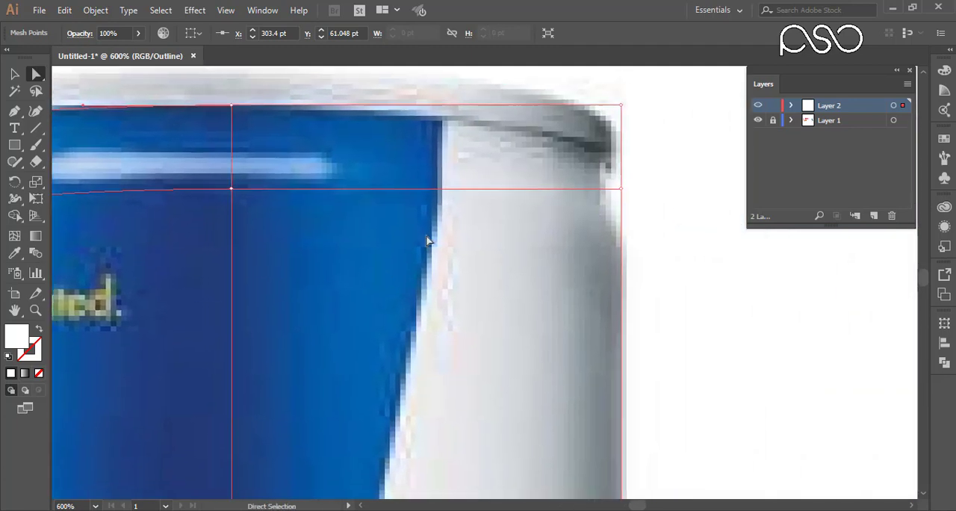
left_click_drag(623, 105, 606, 157)
left_click_drag(621, 189, 621, 246)
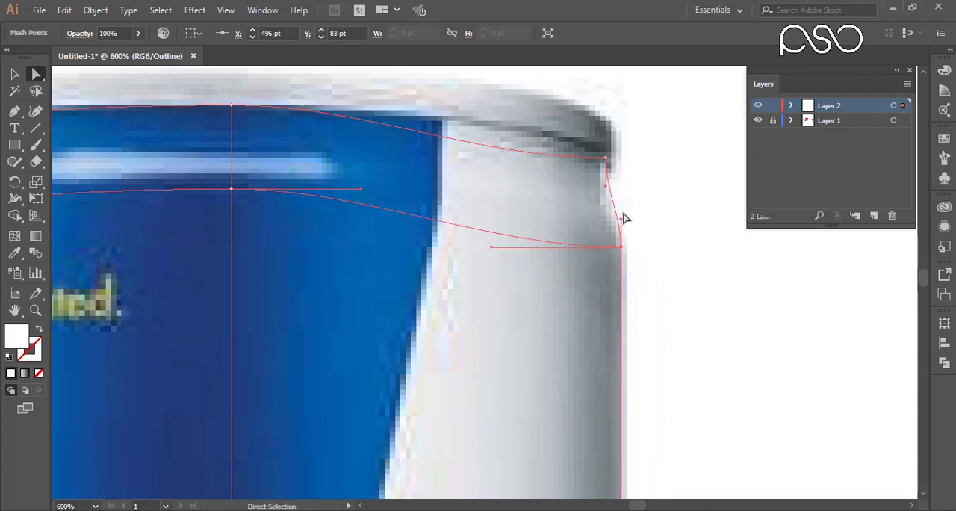
Curve the upper mesh line and right neck edge, and refine the top-right corner to about X 492.7, Y 64.2 pt, curving the top edge.
left_click_drag(490, 246, 504, 202)
left_click_drag(620, 217, 621, 234)
left_click_drag(606, 157, 607, 167)
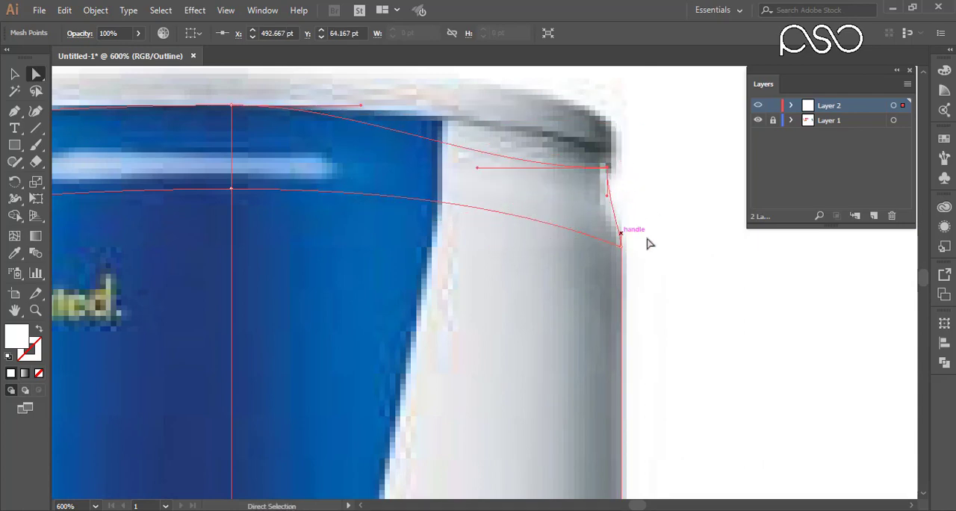
left_click_drag(475, 168, 593, 124)
left_click_drag(502, 242, 666, 232)
Raise the mesh's bottom-right corner to the end of the blue area and curve the bottom edge along the can's silver base.
left_click_drag(414, 288, 313, 216)
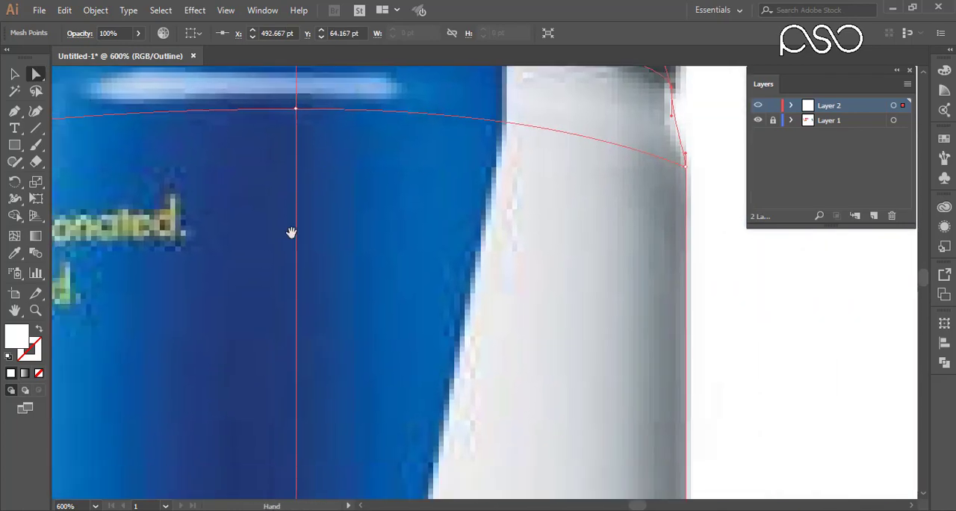
left_click_drag(470, 458, 438, 241)
scroll(437, 241, "down", 2)
left_click_drag(557, 463, 515, 82)
left_click_drag(514, 316, 266, 372)
left_click(805, 355)
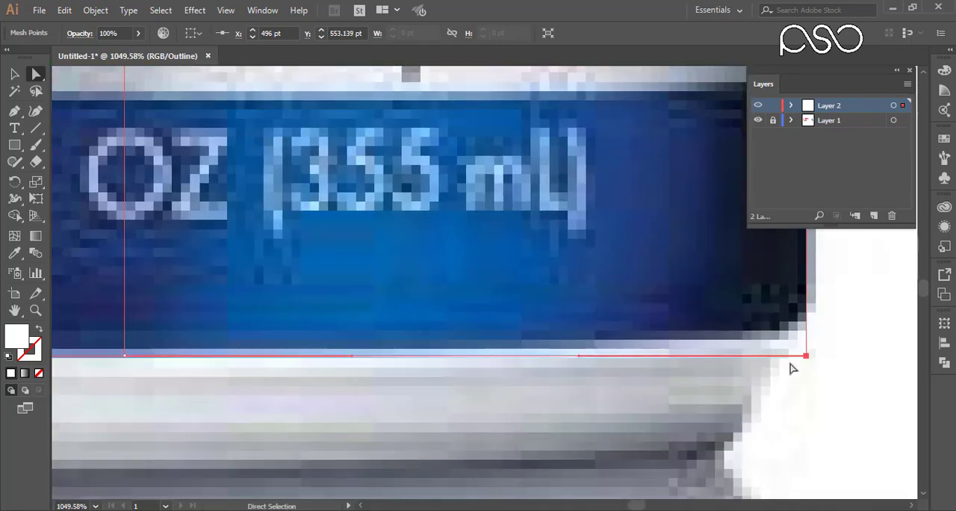
left_click_drag(805, 355, 806, 318)
left_click_drag(579, 318, 819, 371)
left_click_drag(288, 326, 821, 299)
left_click_drag(374, 328, 806, 293)
left_click(314, 294)
left_click_drag(318, 296, 313, 317)
Raise the mesh's bottom-left corner and curve the left half of the bottom edge along the can's base.
key("ctrl+minus")
key("ctrl+minus")
key("ctrl+minus")
key("ctrl+minus")
left_click_drag(506, 400, 375, 301)
left_click(269, 276)
left_click(268, 257)
left_click_drag(268, 277, 267, 276)
left_click_drag(416, 307, 395, 295)
left_click_drag(185, 224, 367, 315)
left_click(416, 260)
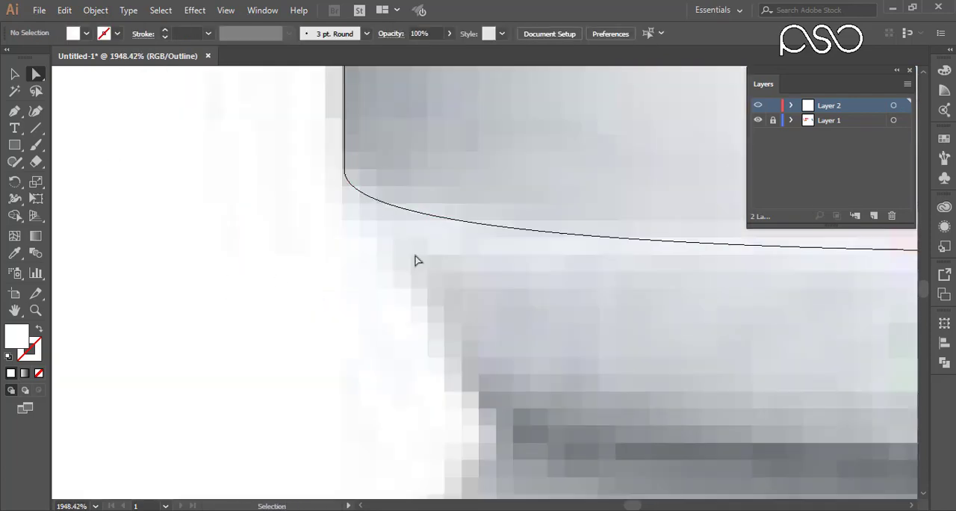
Add a vertical mesh line near the can's left side, crossing the upper horizontal line at about X 316 pt.
key("ctrl+minus")
key("ctrl+minus")
key("ctrl+minus")
key("ctrl+minus")
key("ctrl+minus")
key("ctrl+minus")
key("ctrl+minus")
left_click_drag(486, 179, 358, 418)
left_click_drag(377, 112, 347, 232)
key("ctrl+space")
left_click_drag(286, 105, 555, 204)
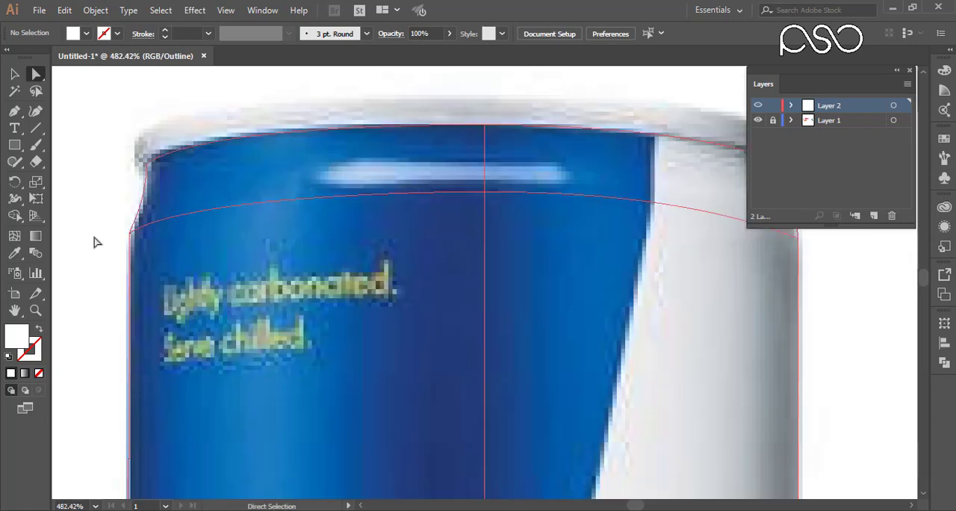
left_click(14, 235)
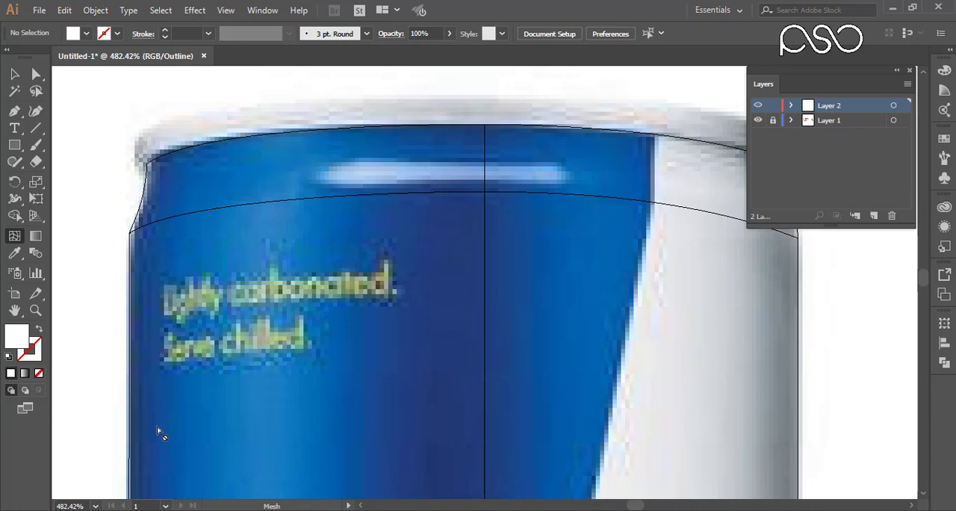
left_click_drag(157, 427, 192, 377)
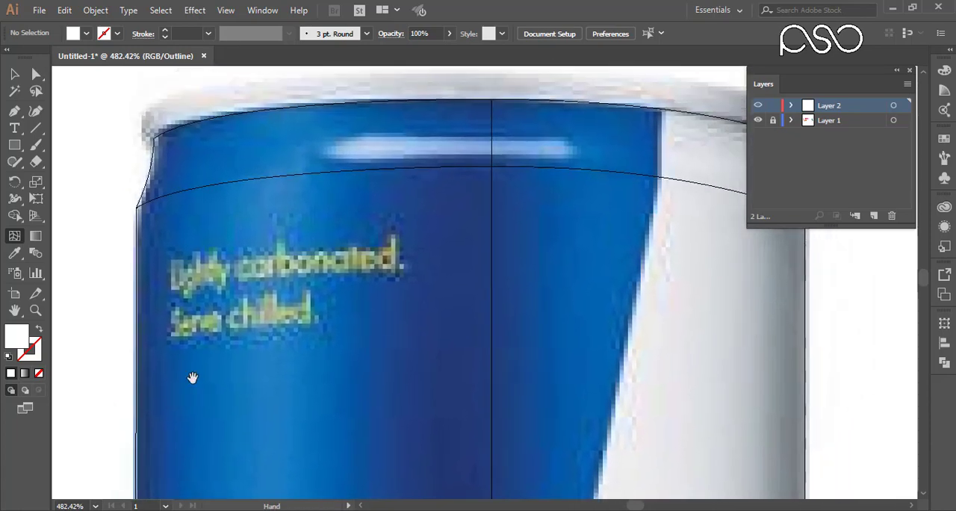
left_click(200, 189)
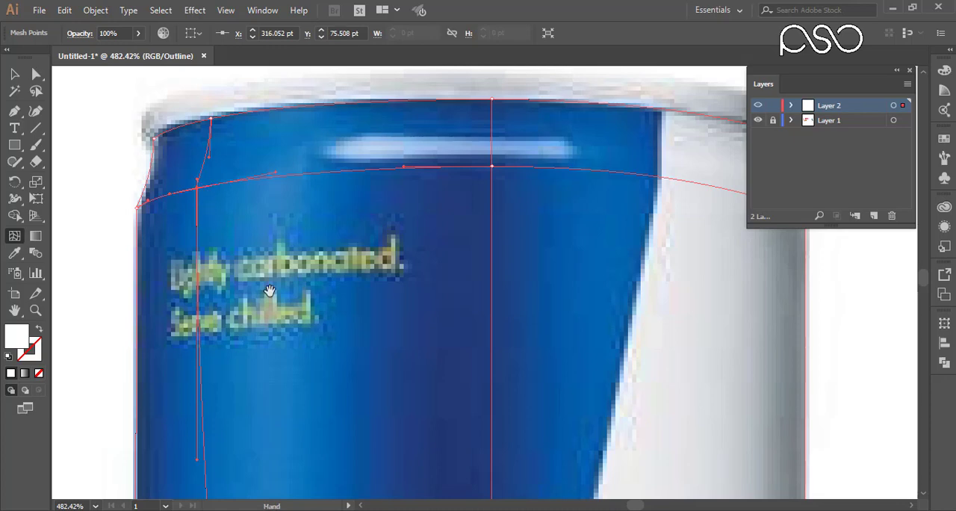
Add a second vertical mesh line through the left bull on the middle horizontal line, at about X 352.8 pt.
left_click_drag(270, 290, 272, 373)
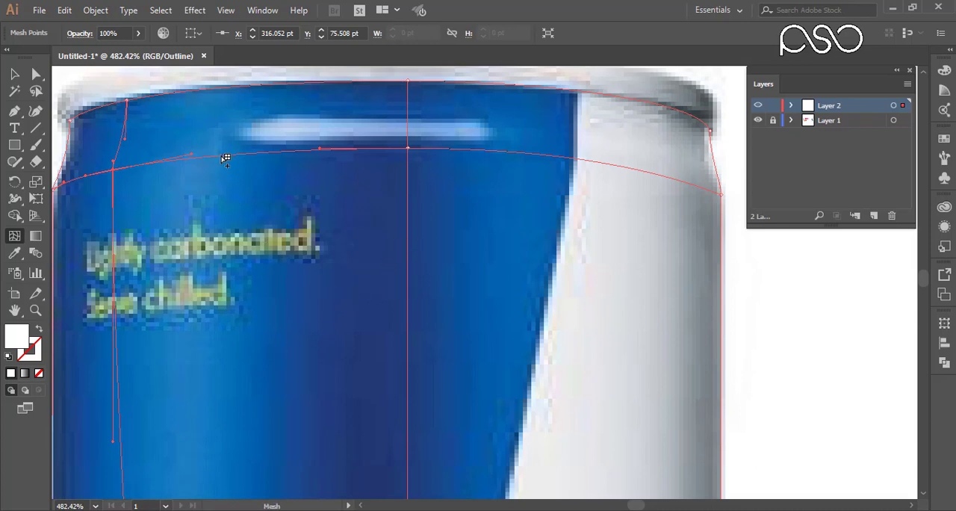
left_click_drag(279, 277, 341, 275)
left_click_drag(352, 457, 342, 257)
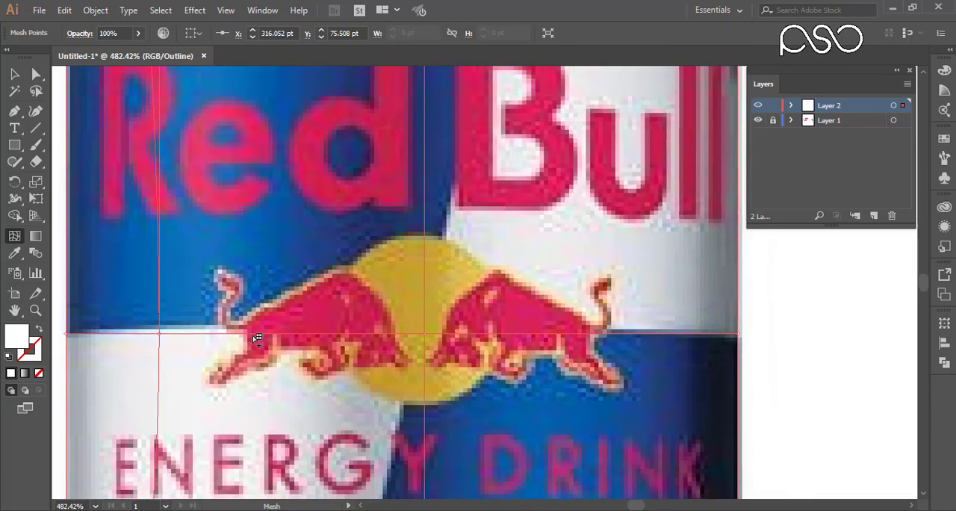
left_click(251, 333)
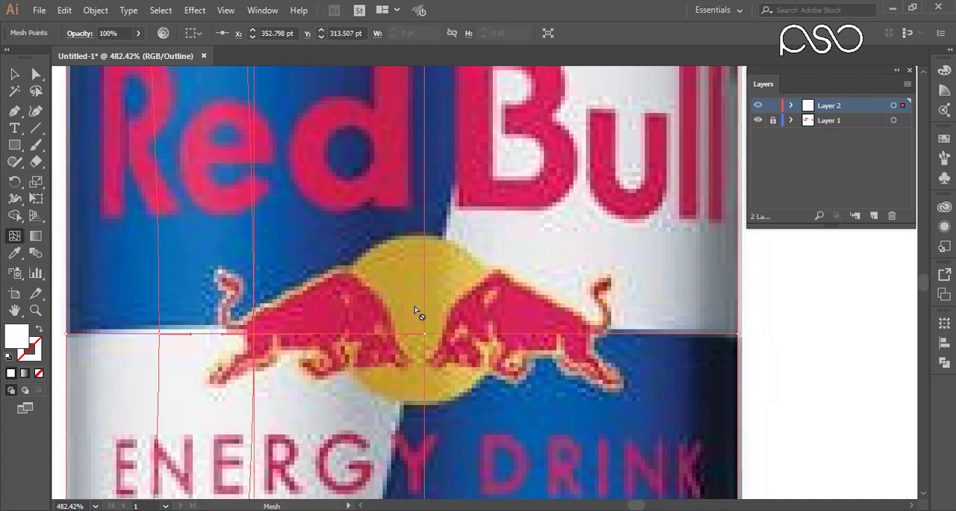
Add two vertical mesh lines on the can's right half along the middle horizontal line, at about X 477.8 pt and X 438.6 pt.
left_click_drag(523, 306, 460, 454)
left_click_drag(502, 261, 322, 149)
left_click_drag(400, 298, 451, 180)
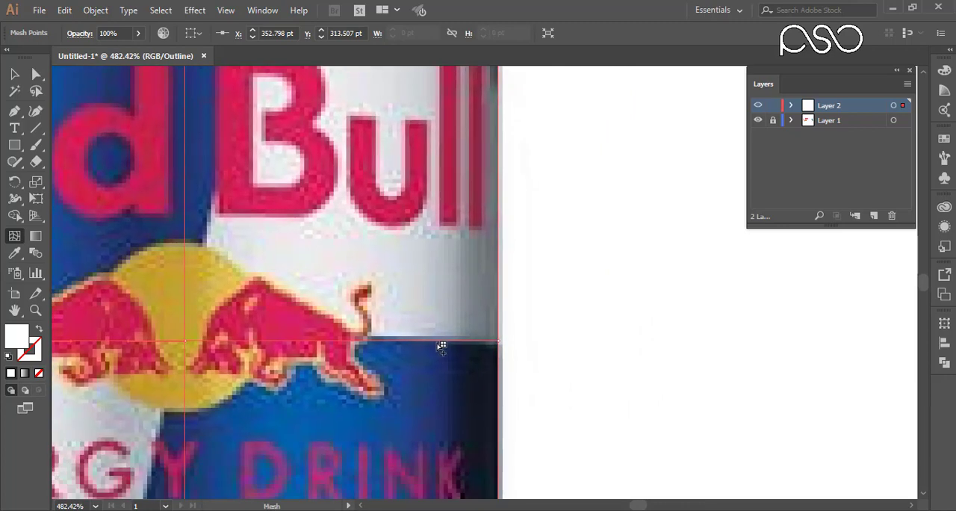
left_click(438, 342)
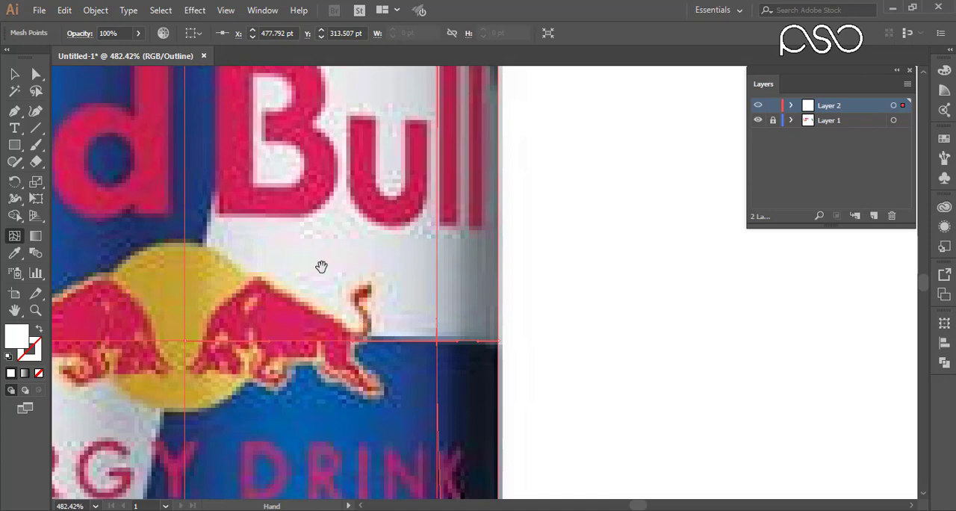
left_click(304, 342)
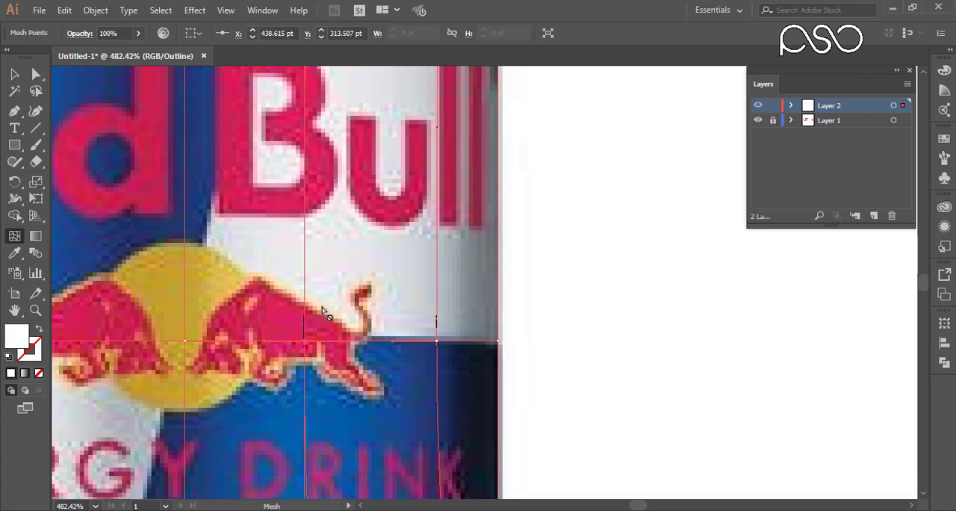
Nudge the mesh point where the leftmost inner vertical line crosses the middle horizontal line to the left, straightening that line.
key("ctrl+minus")
key("ctrl+minus")
key("ctrl+minus")
key("ctrl+minus")
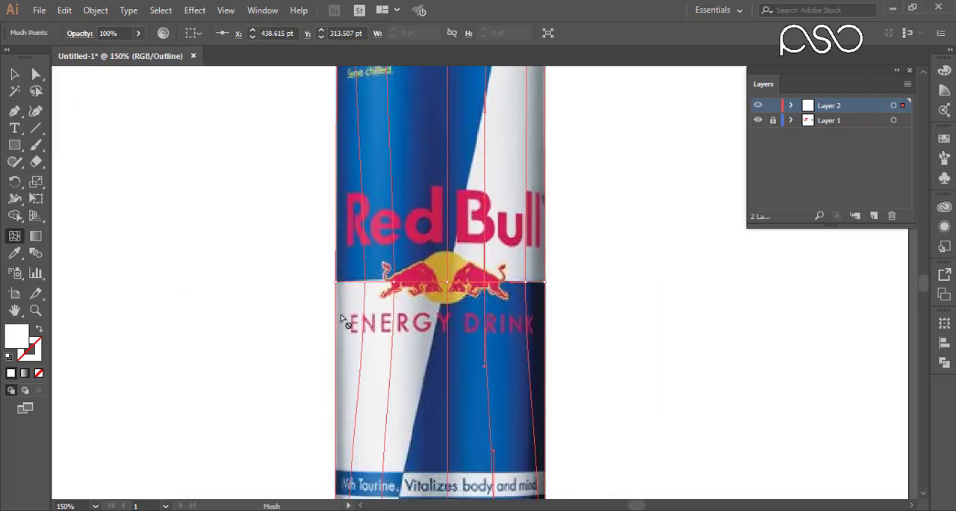
key("space")
left_click_drag(386, 446, 374, 426)
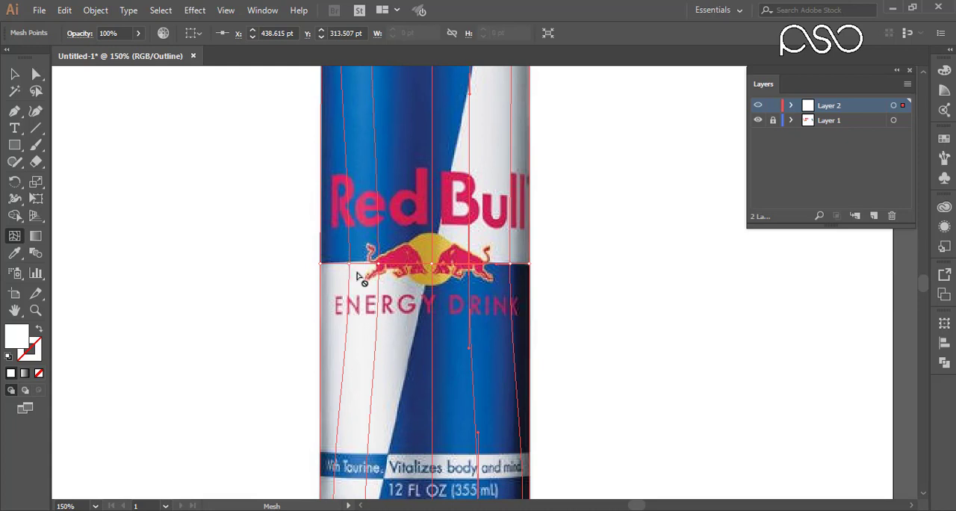
left_click(36, 75)
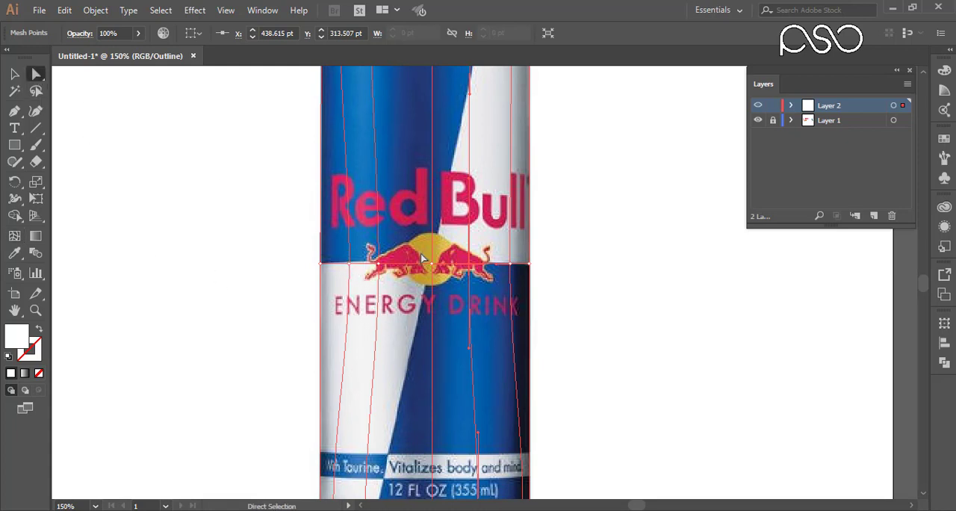
left_click(350, 263)
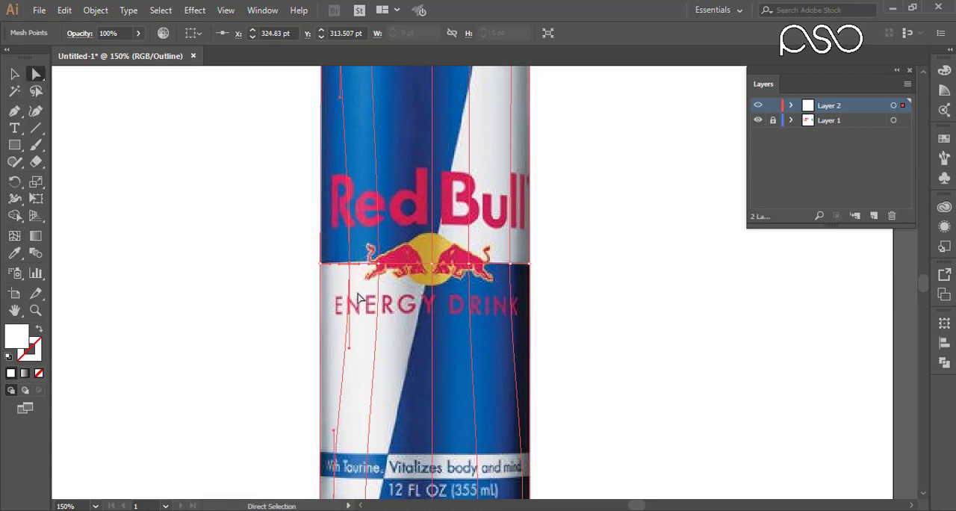
key("Left")
key("Left")
key("Left")
key("Left")
key("Left")
key("Left")
key("Left")
key("Left")
key("Left")
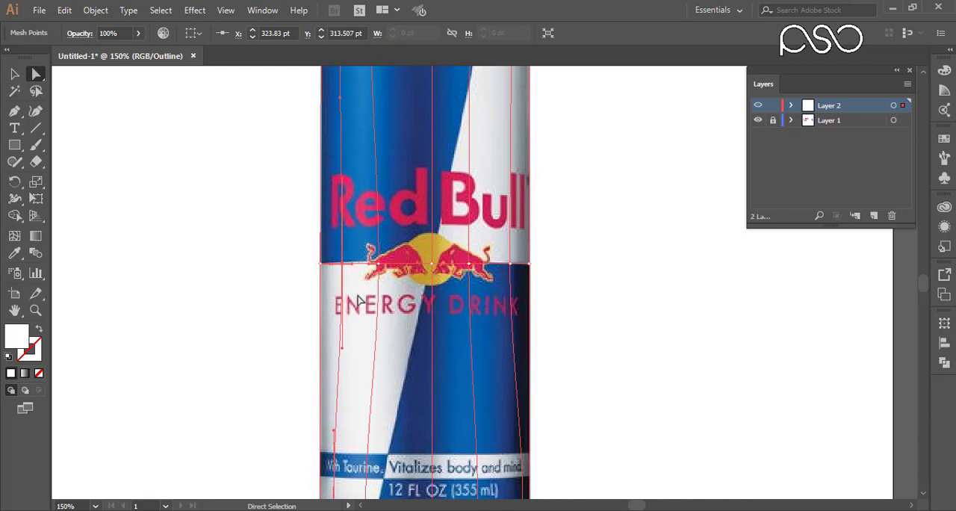
key("Left")
key("Left")
key("Left")
key("Left")
key("Left")
key("Left")
key("Left")
key("Left")
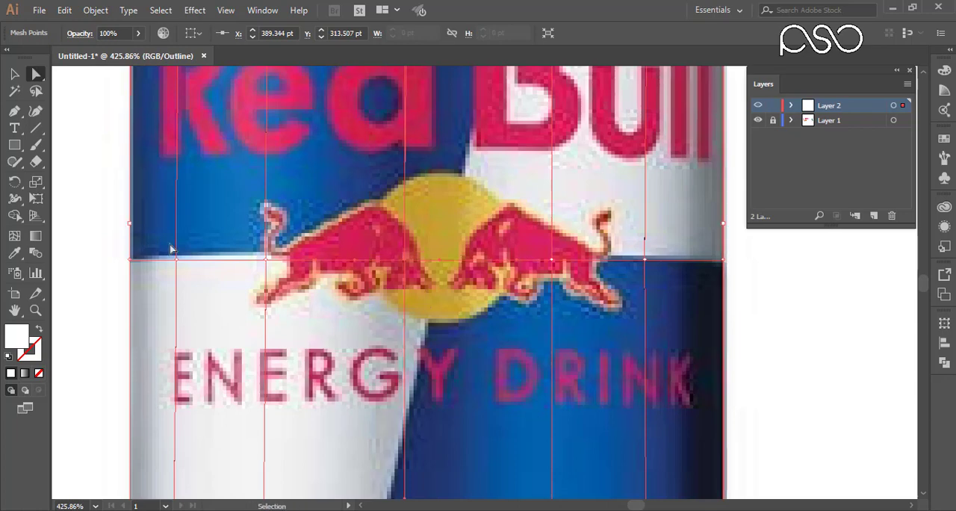
Adjust the outer inner-line mesh points on the middle horizontal line, placing the right one at about X 469.8 pt, Y 312.5 pt.
left_click(638, 310)
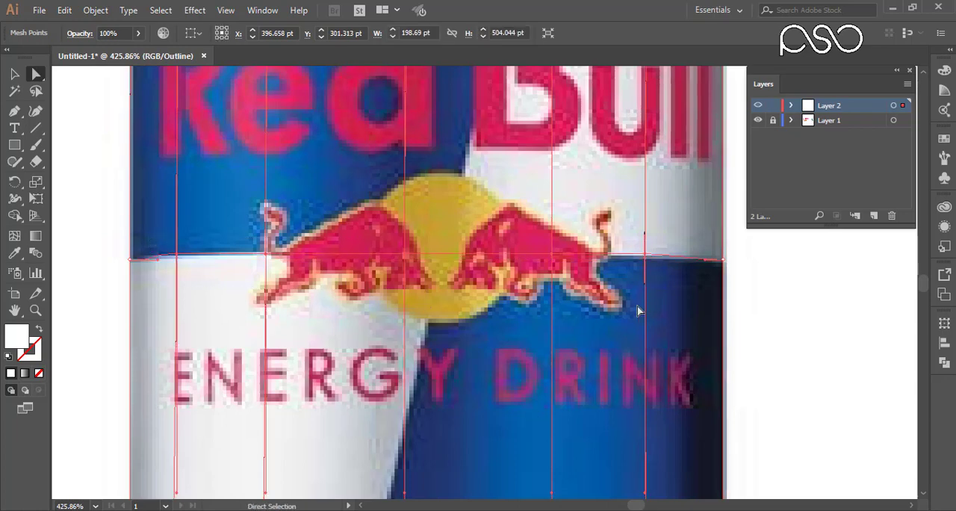
left_click(176, 256)
left_click(644, 256)
Compare selecting the whole mesh object with selecting only its upper-left corner mesh point.
key("ctrl+minus")
key("ctrl+minus")
key("ctrl+minus")
key("ctrl+minus")
key("ctrl+minus")
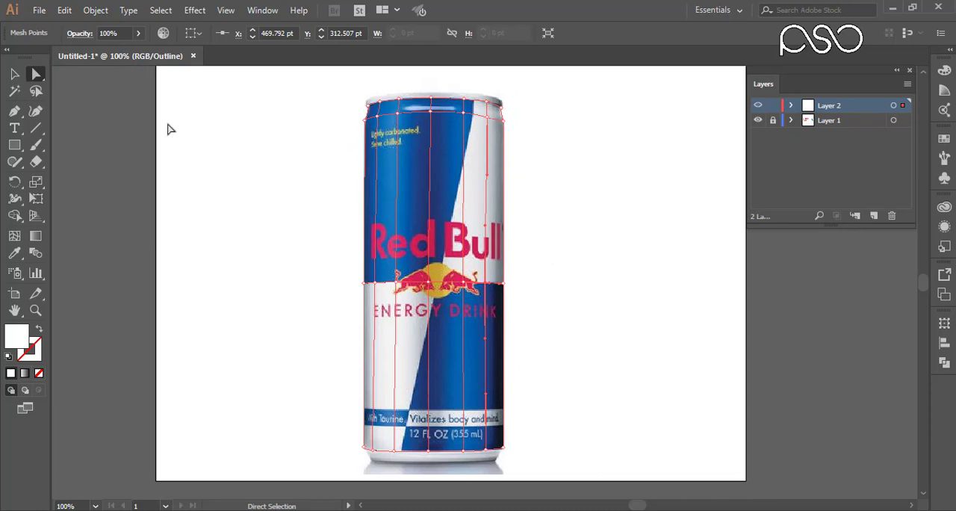
left_click(14, 77)
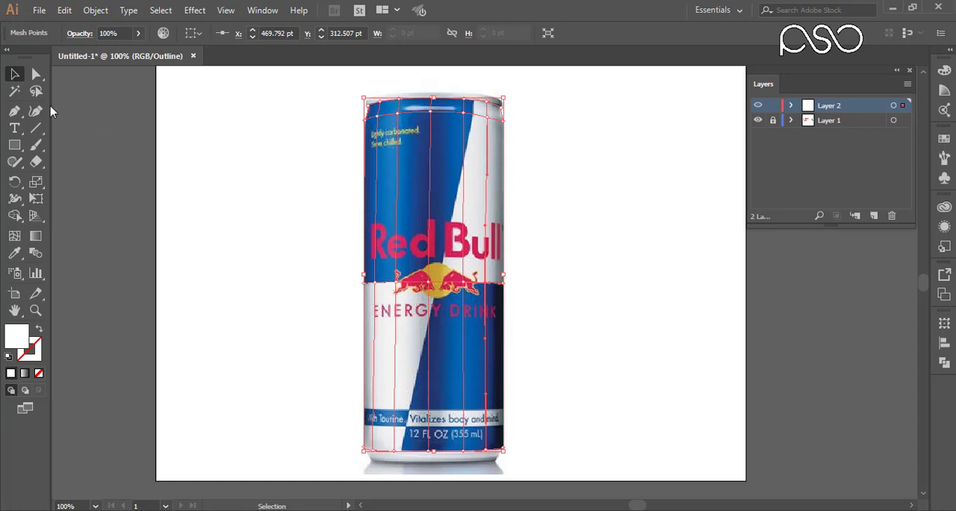
left_click_drag(331, 102, 394, 118)
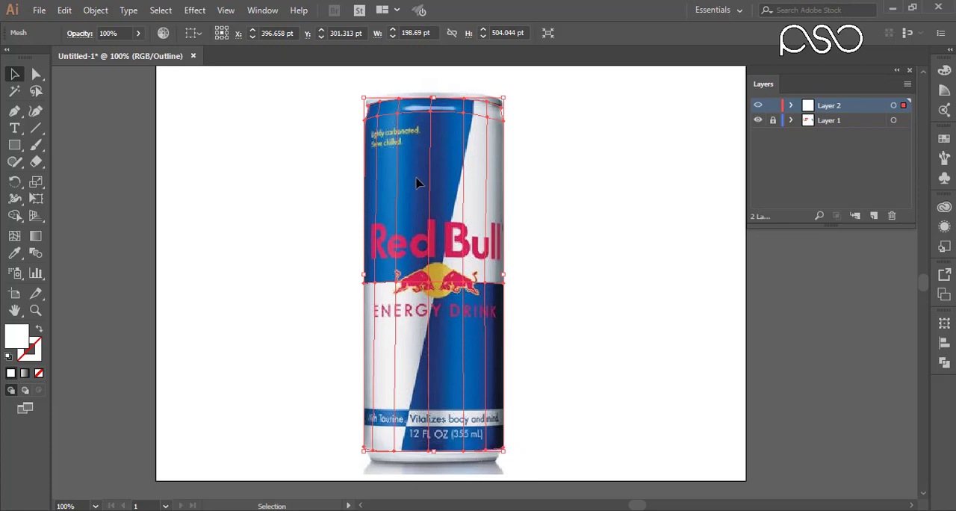
left_click(36, 73)
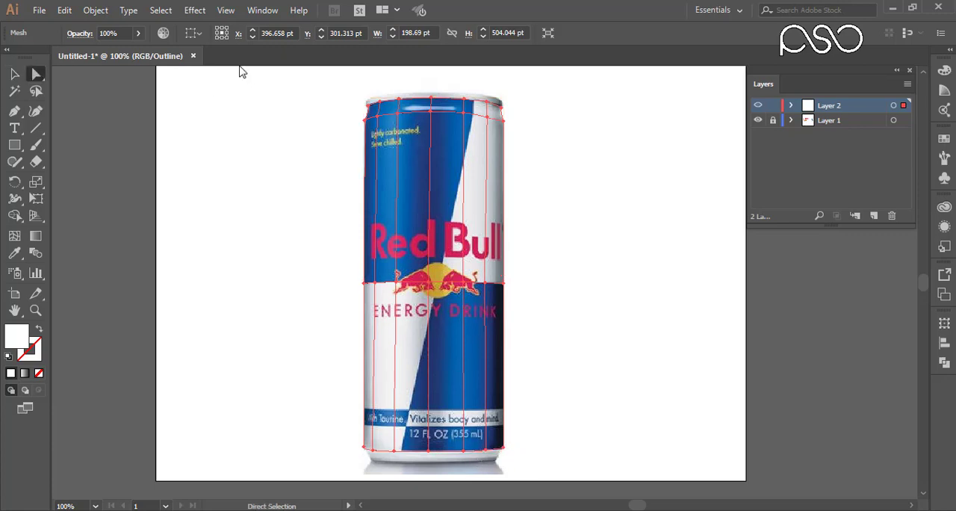
left_click_drag(322, 77, 394, 136)
left_click_drag(345, 75, 391, 131)
Fill the whole mesh with light grey sampled from the can's lower-left white area and check Layer 2 in preview before returning it to outline.
left_click(14, 74)
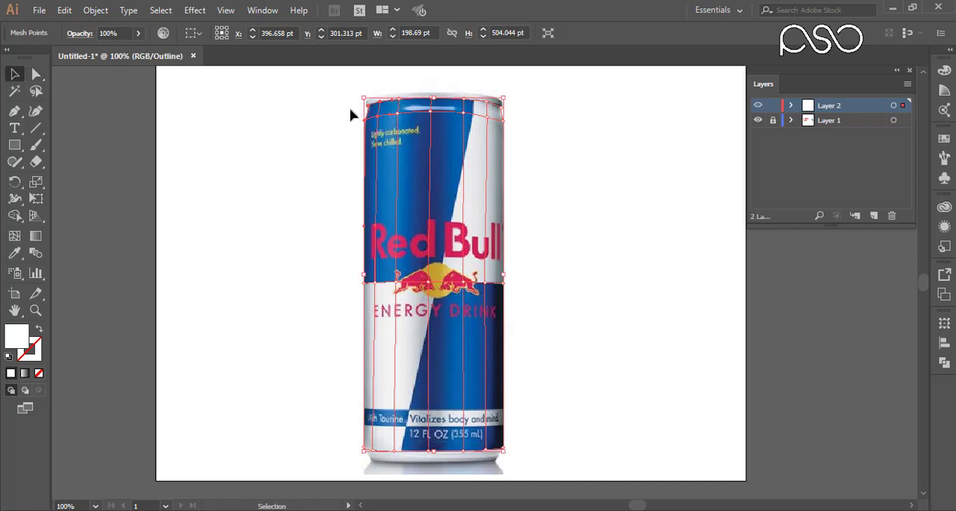
left_click_drag(353, 106, 420, 157)
left_click_drag(341, 90, 387, 138)
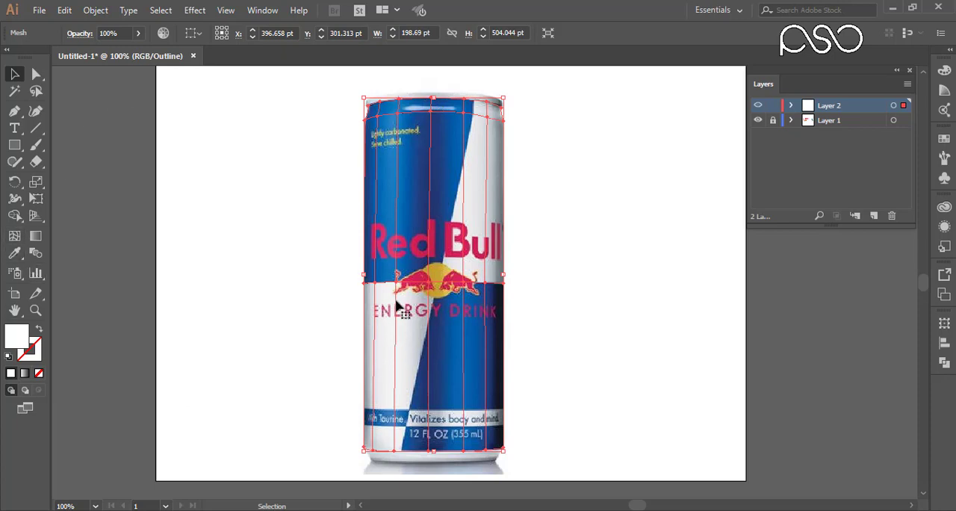
left_click(18, 257)
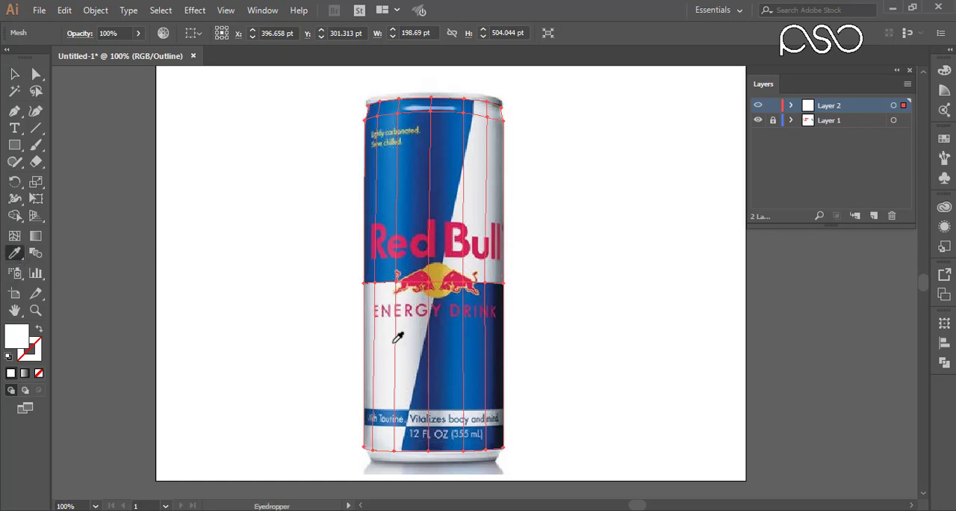
left_click(391, 339)
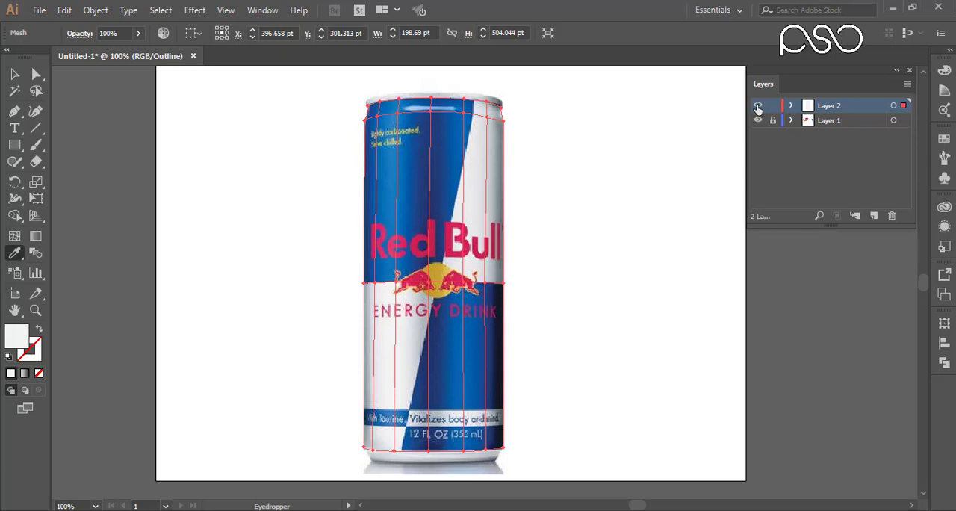
left_click(757, 107, "ctrl")
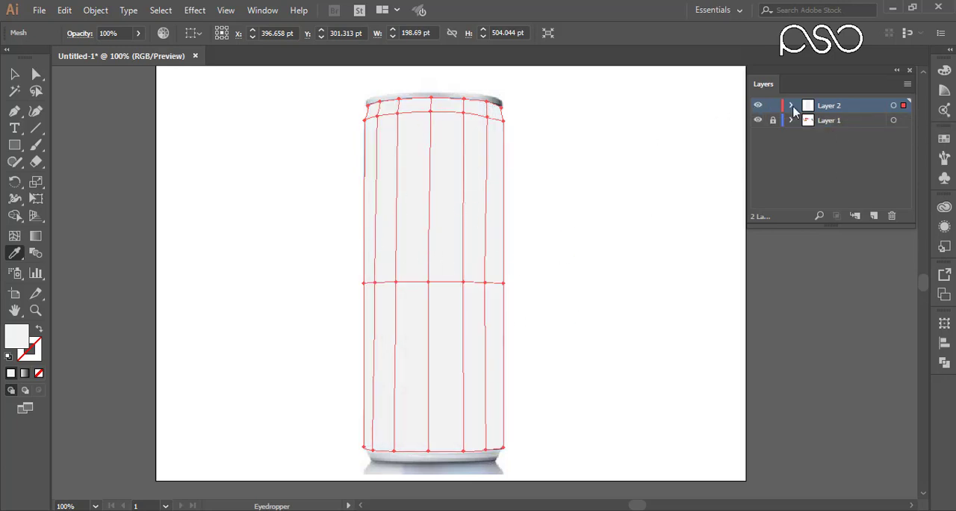
left_click(759, 107, "ctrl")
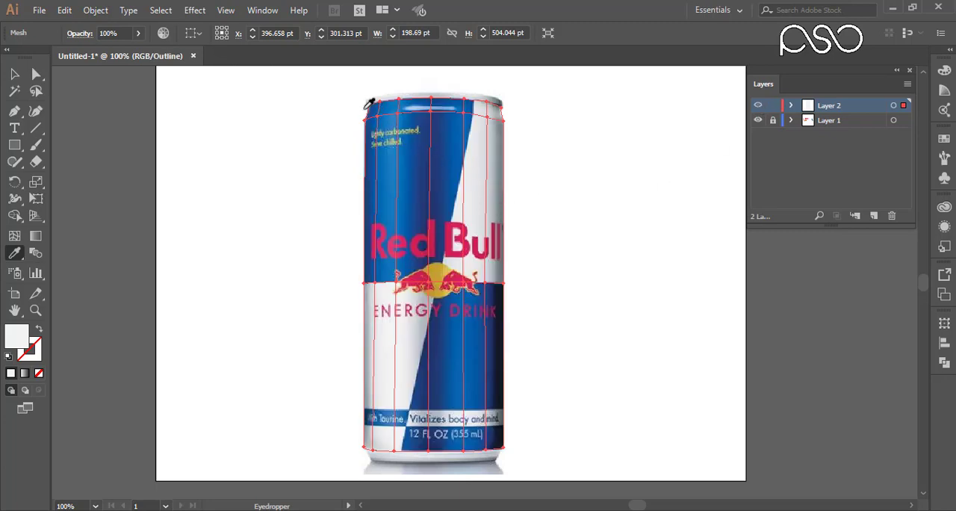
key("ctrl+space")
left_click_drag(339, 94, 556, 155)
left_click_drag(503, 263, 505, 229)
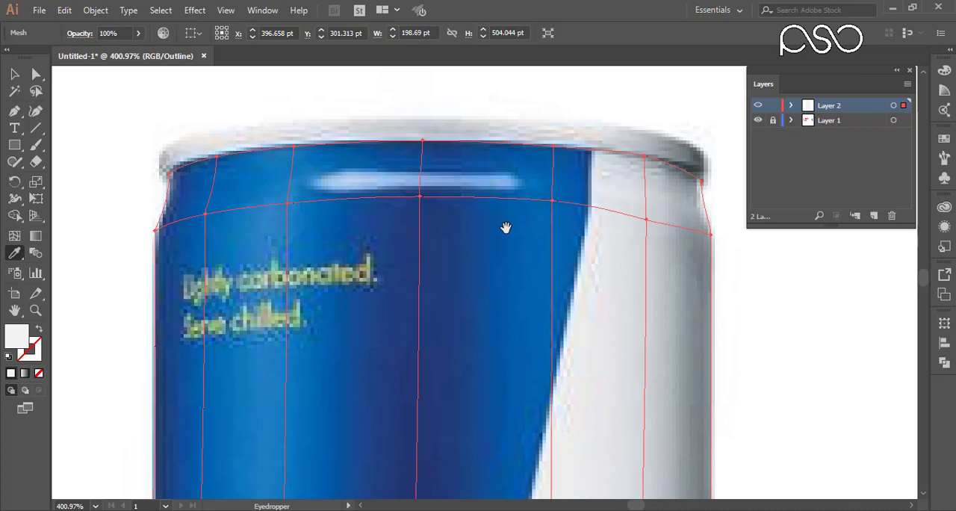
key("ctrl")
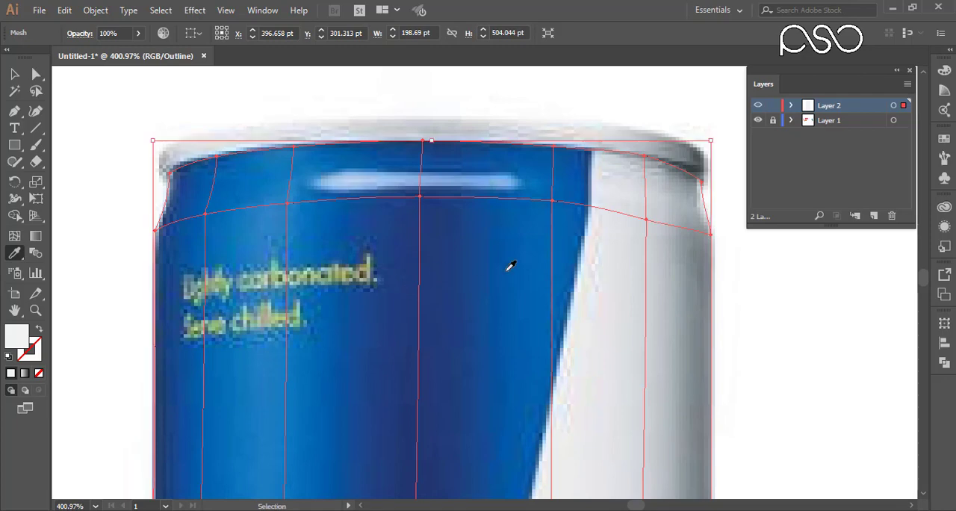
key("ctrl+1")
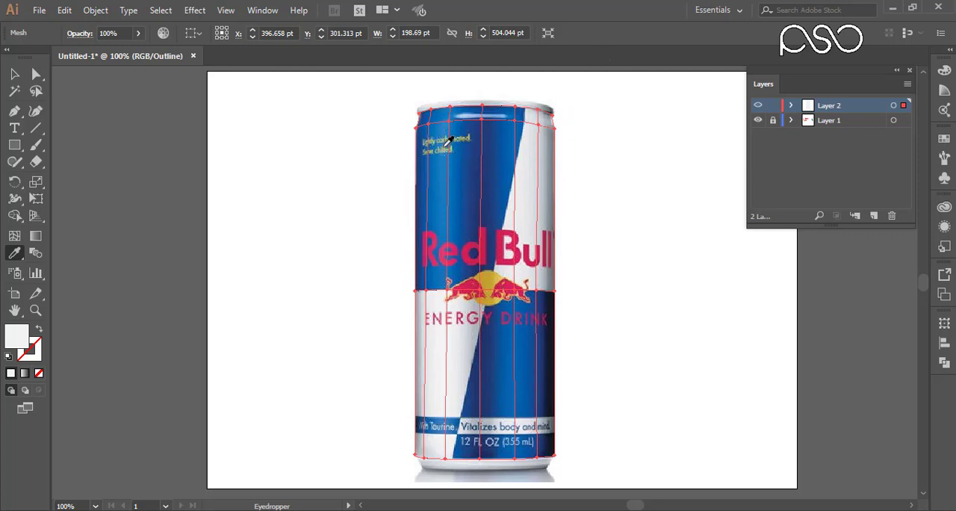
Color the mesh's upper-left corner point with the dark blue sampled from the can right beside it.
key("ctrl+space")
left_click_drag(380, 91, 561, 157)
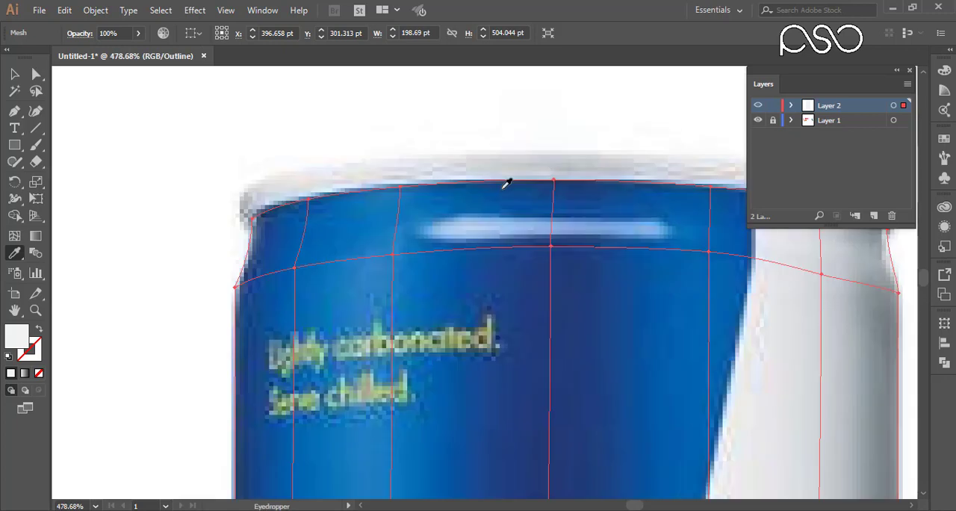
scroll(433, 182, "down", 3)
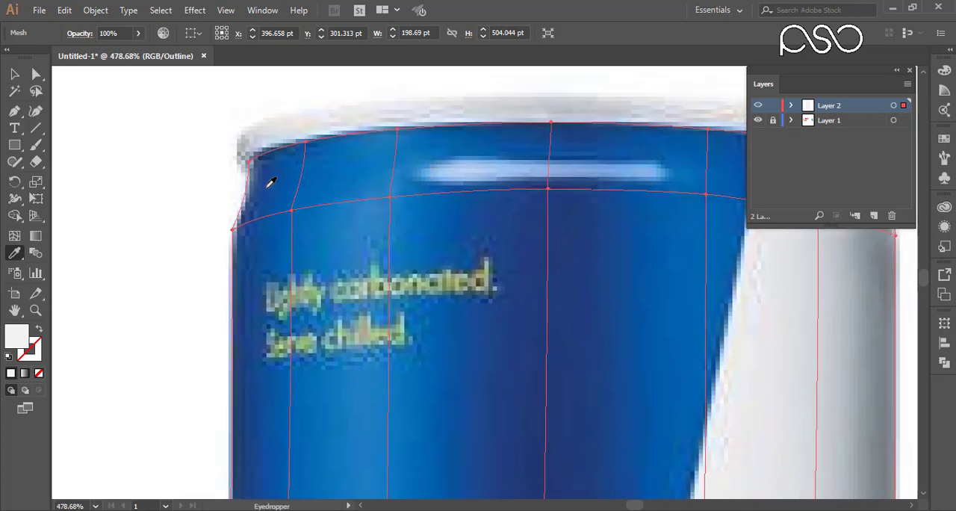
left_click(36, 74)
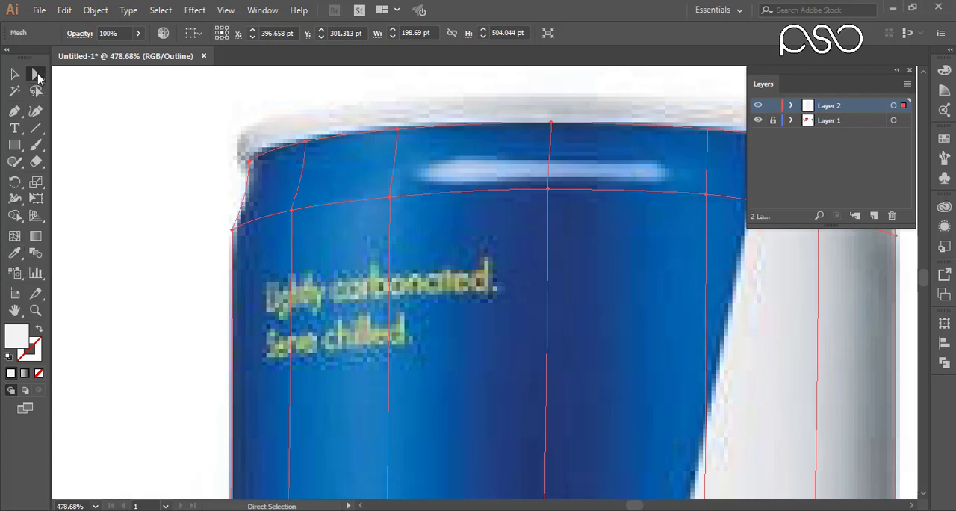
left_click(16, 254)
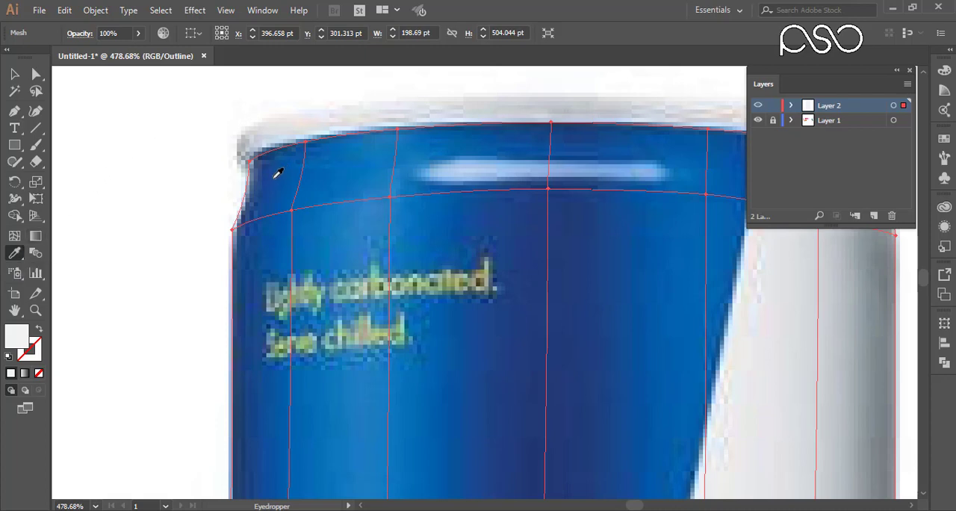
key("ctrl")
key("ctrl")
left_click_drag(203, 124, 265, 179)
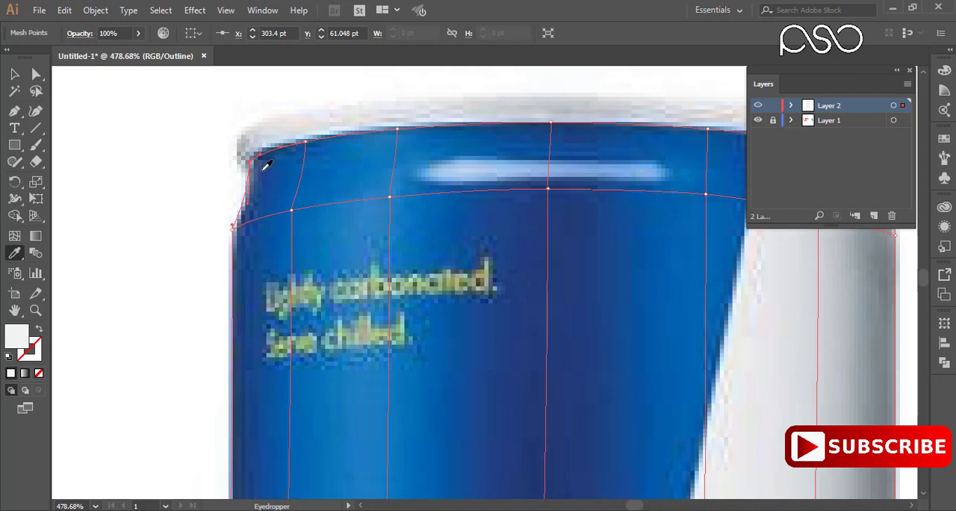
left_click(266, 166)
Color the second and third mesh points from the left on the top edge with the blues sampled from the can just below each.
key("ctrl")
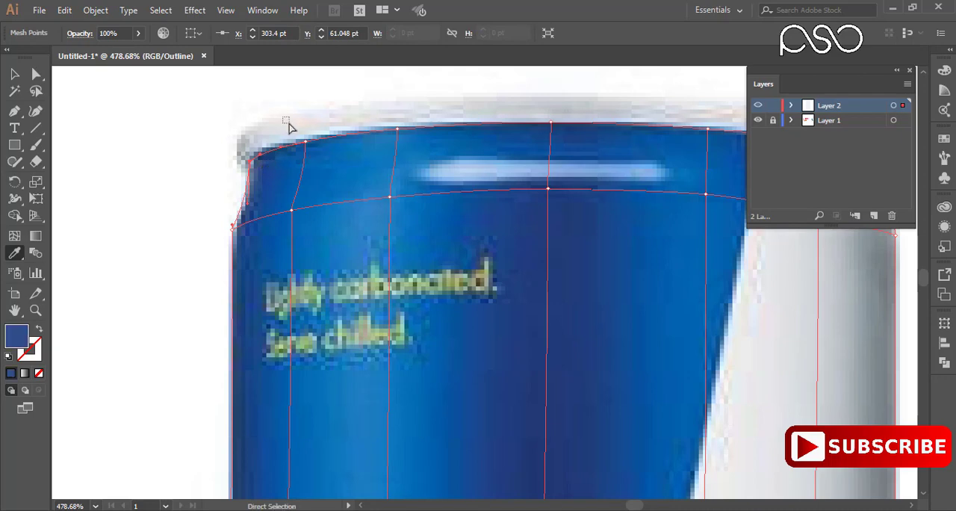
left_click_drag(290, 127, 322, 156)
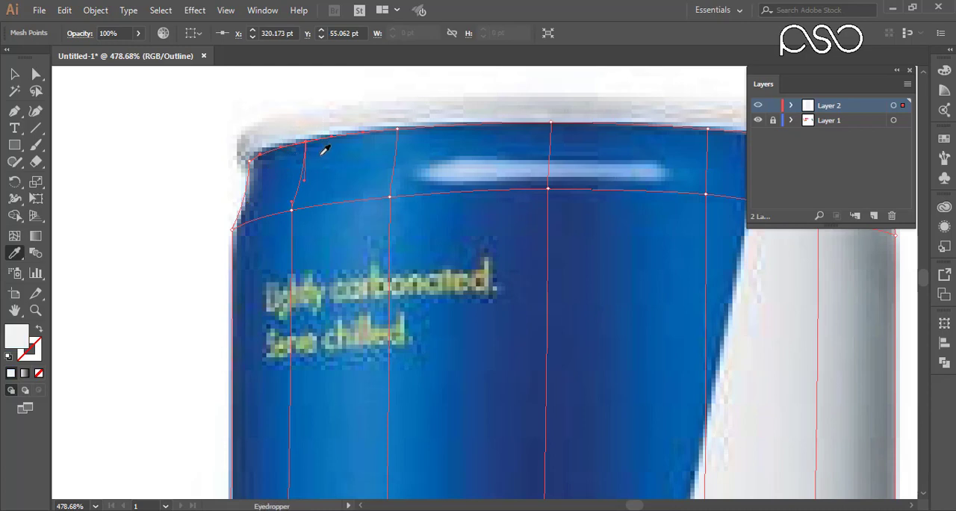
left_click(325, 150)
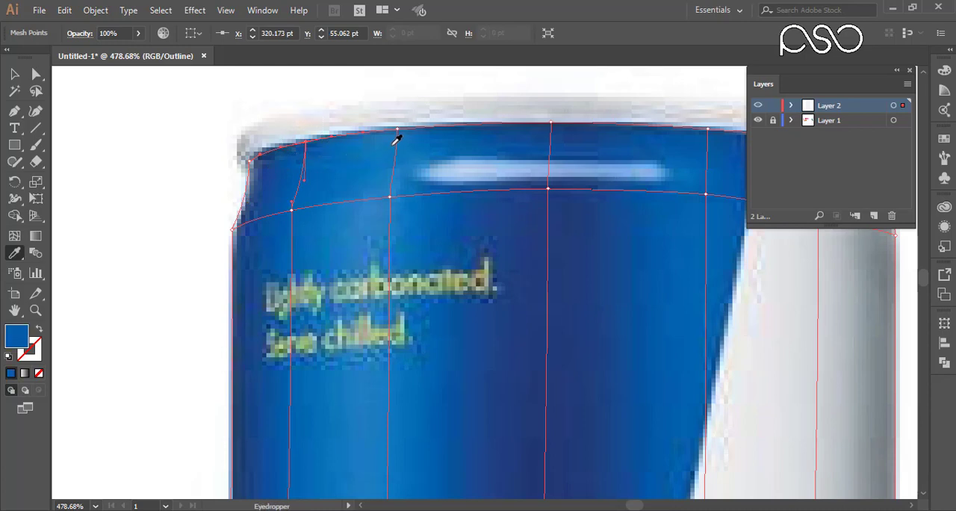
left_click_drag(366, 102, 410, 144)
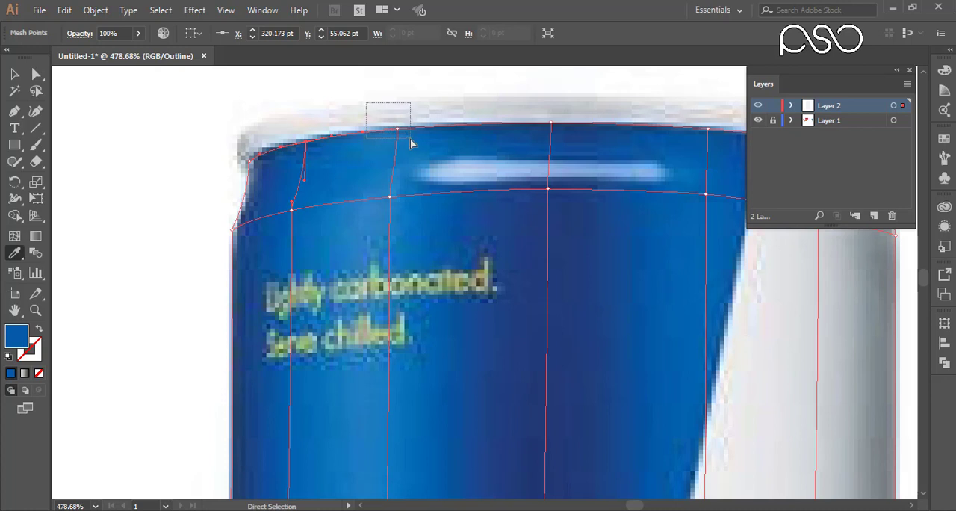
left_click_drag(409, 144, 410, 142)
left_click(411, 141)
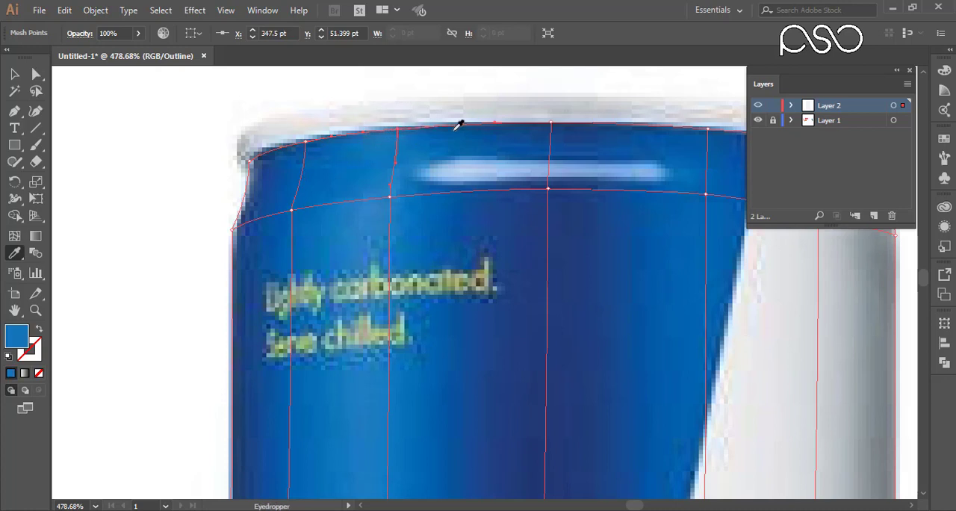
Color the remaining top-edge mesh points, through the upper-right corner, with the can colors sampled next to each point.
left_click_drag(495, 142, 396, 139)
left_click(363, 146)
left_click_drag(532, 125, 553, 145)
left_click(535, 149)
left_click_drag(634, 135, 662, 157)
left_click_drag(643, 155, 561, 140)
left_click(557, 143)
left_click_drag(621, 148, 647, 171)
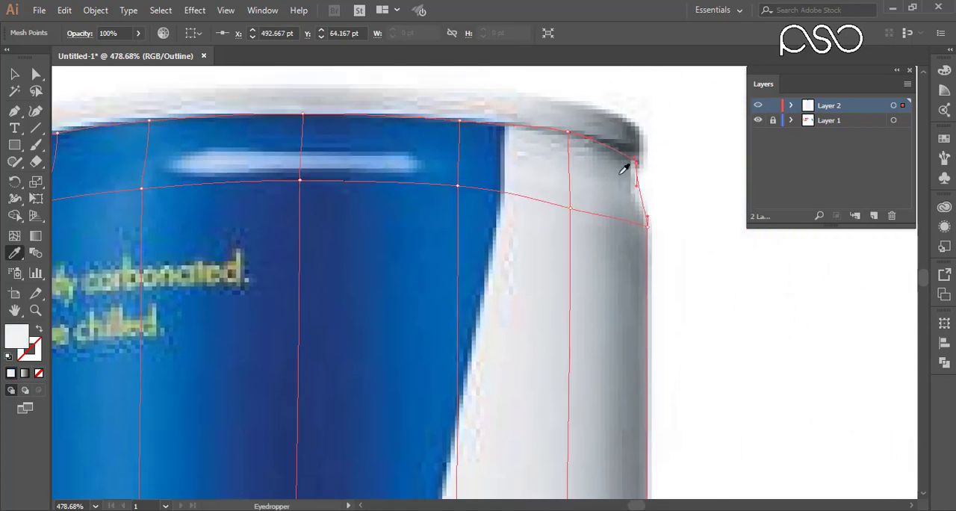
left_click(619, 174)
Add a horizontal mesh line across the can's shoulder along the upper edge of the white highlight.
left_click_drag(635, 214, 658, 236)
left_click_drag(410, 192, 523, 226)
left_click_drag(479, 206, 421, 183)
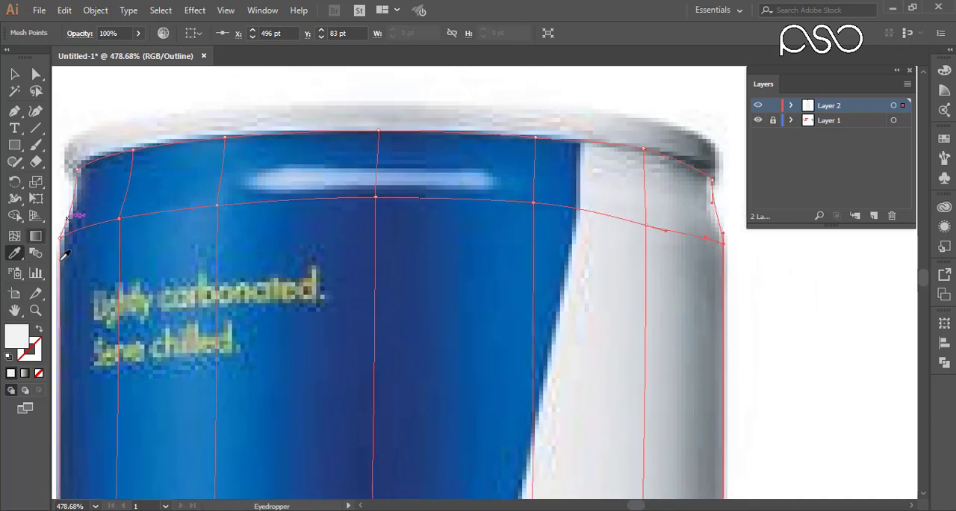
left_click(15, 236)
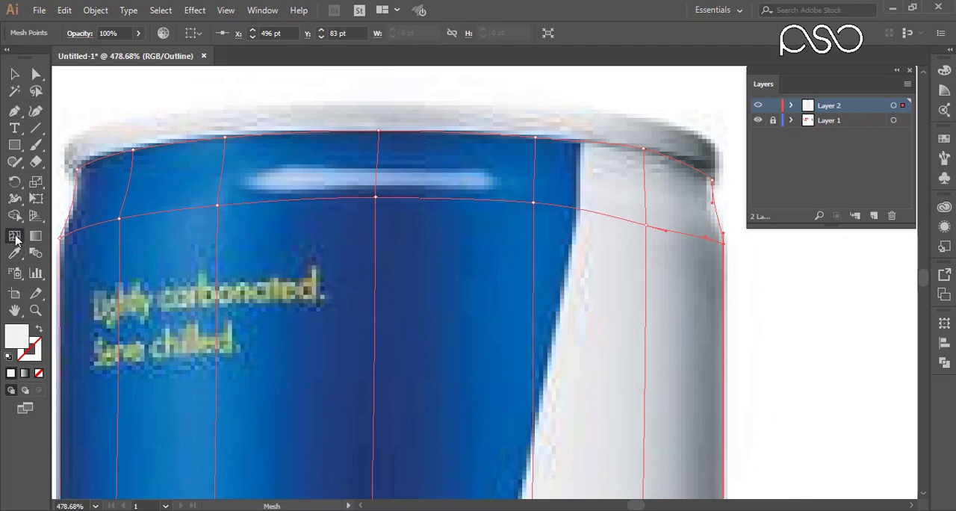
left_click(380, 165)
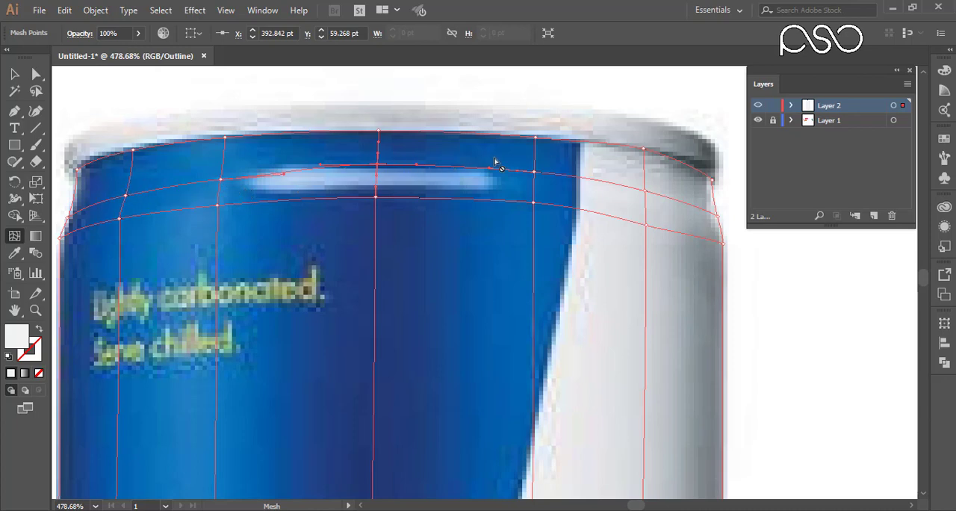
Select all the points of the new shoulder mesh line and nudge them up two increments.
left_click(36, 73)
left_click_drag(88, 223, 89, 223)
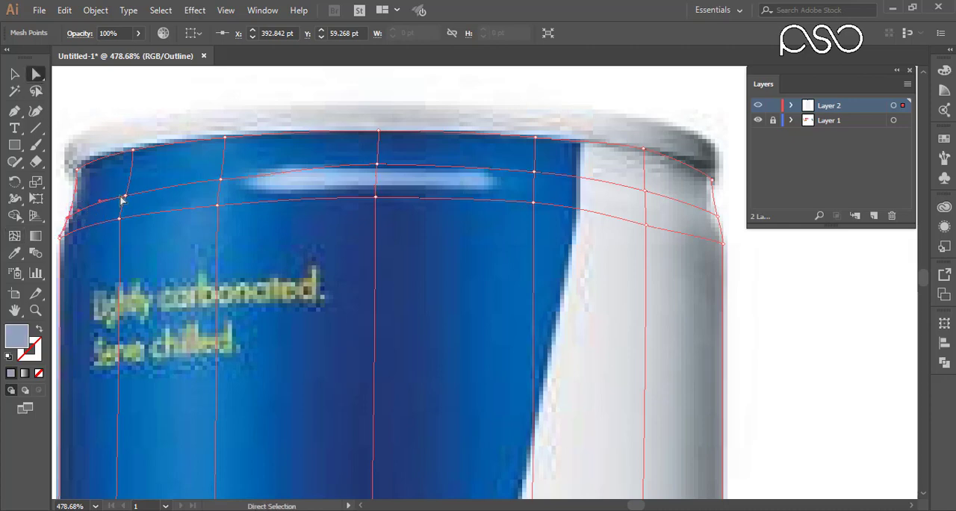
left_click_drag(116, 187, 136, 203)
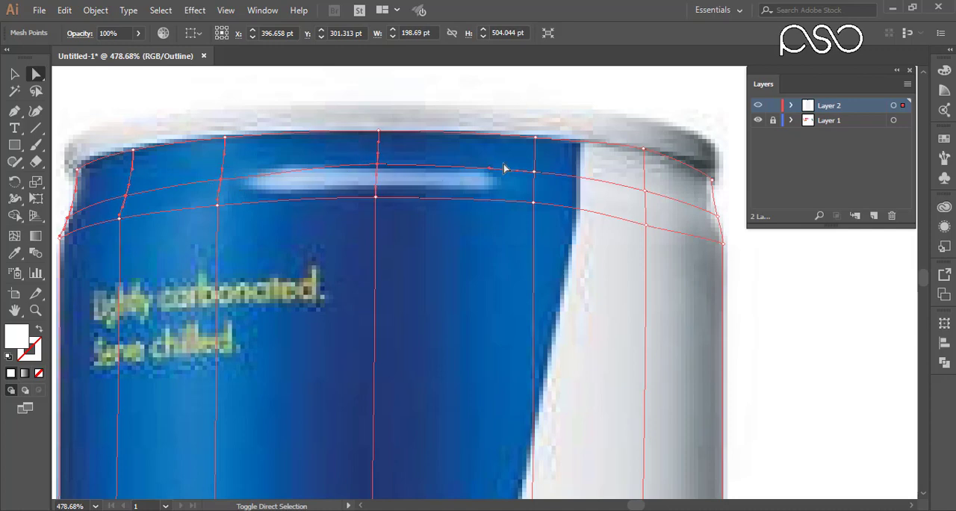
left_click(643, 191)
left_click_drag(703, 199, 723, 224)
key("Up")
key("Up")
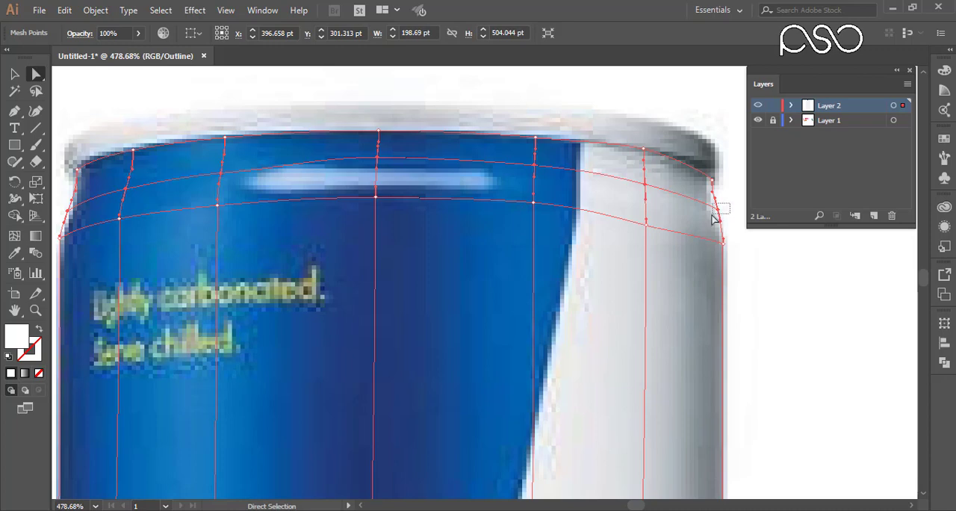
Nudge the shoulder line's two end points inward to the can's silhouette and its center point slightly down.
left_click(713, 217)
key("Left")
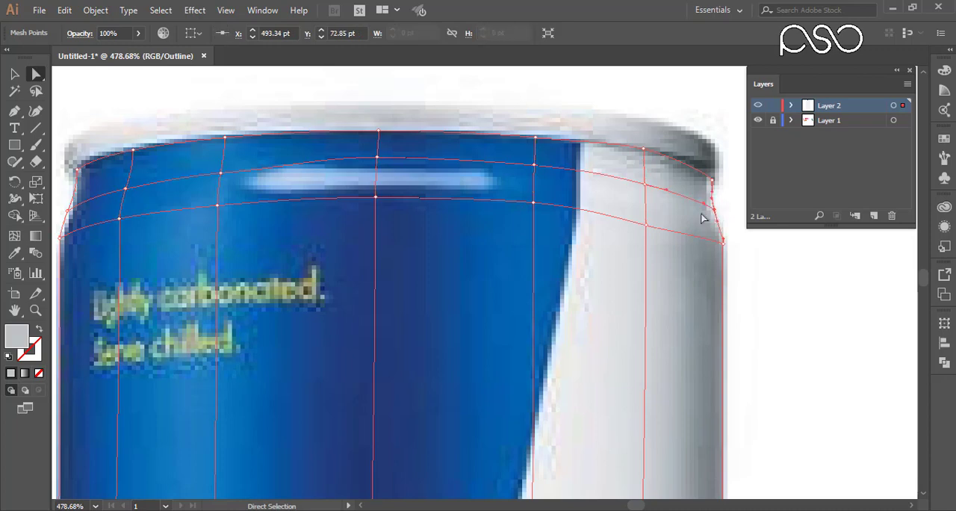
left_click(67, 211)
key("Right")
left_click(377, 157)
key("Down")
Color every point of the new shoulder mesh line, from left end to right end, with the can colors sampled beside each point.
left_click(71, 212)
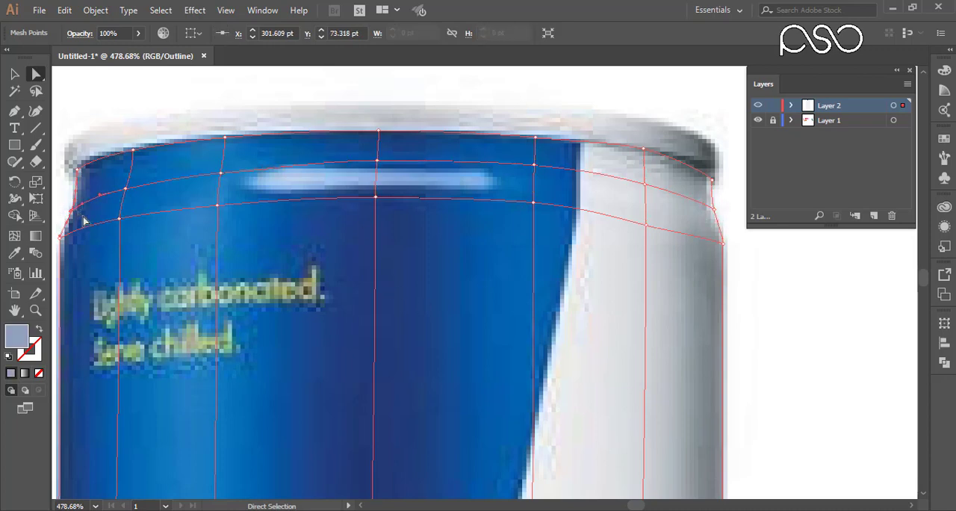
key("i")
left_click(124, 188, "ctrl")
left_click(141, 178)
left_click(221, 173, "ctrl")
left_click(377, 161, "ctrl")
left_click(363, 155)
left_click(535, 165, "ctrl")
left_click(644, 184, "ctrl")
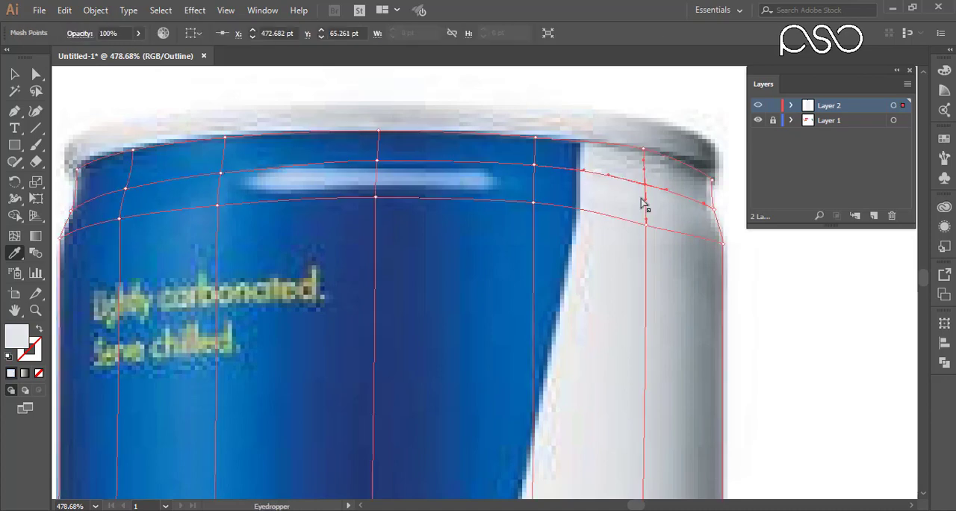
left_click(713, 209, "ctrl")
left_click(709, 213)
Color the points of the next mesh line down, from right edge to left edge, with the can colors sampled beside each.
left_click(722, 243, "ctrl")
left_click(713, 243)
left_click(646, 225, "ctrl")
left_click(533, 203, "ctrl")
left_click(521, 209)
left_click(375, 197, "ctrl")
left_click(217, 205, "ctrl")
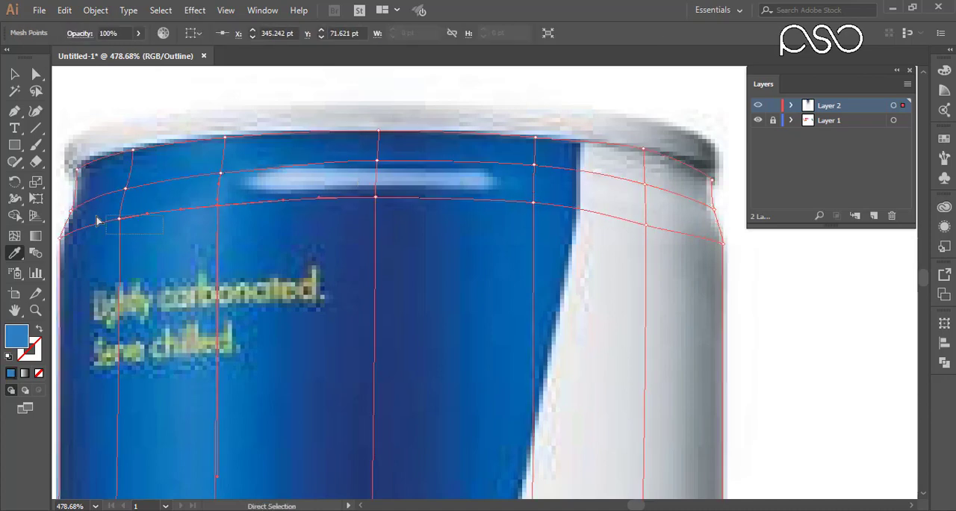
left_click(120, 219, "ctrl")
left_click_drag(104, 231, 221, 203)
left_click(178, 209, "ctrl")
left_click(188, 218)
Check the colored upper part of the mesh with Layer 2 in preview, and return the layer to outline.
left_click_drag(362, 392, 326, 334)
left_click_drag(324, 395, 329, 433)
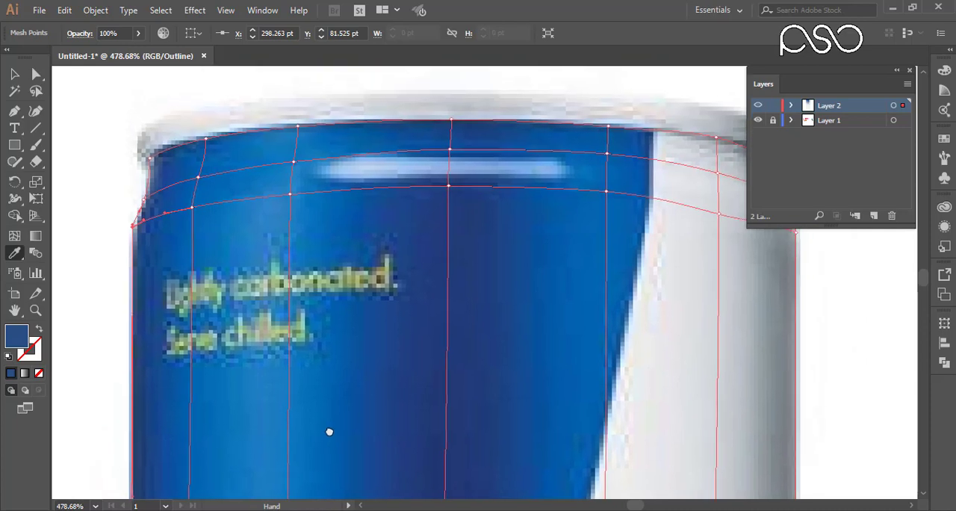
left_click(756, 106, "ctrl")
left_click_drag(557, 285, 516, 286)
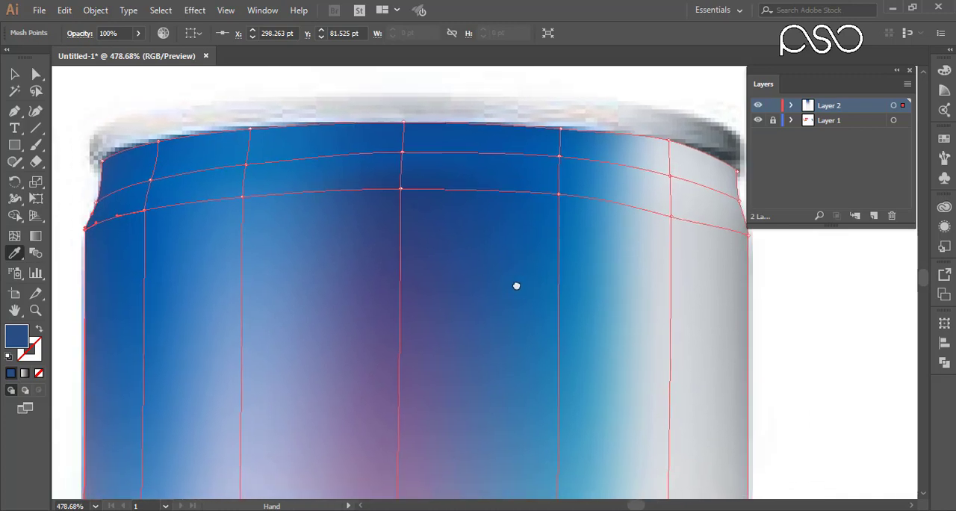
left_click(757, 106, "ctrl")
Add a horizontal mesh line just above the existing one at the can's mid-height, where the color panels meet behind the bulls.
left_click_drag(471, 261, 522, 176)
mouse_move(520, 273)
left_mouse_down()
mouse_move(524, 225)
mouse_move(521, 283)
left_mouse_up()
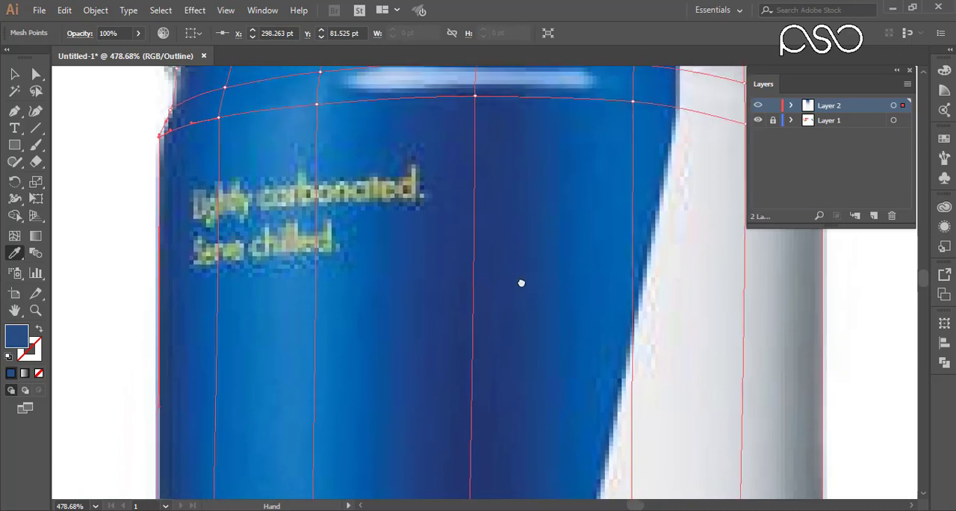
key("ctrl+minus")
key("ctrl+minus")
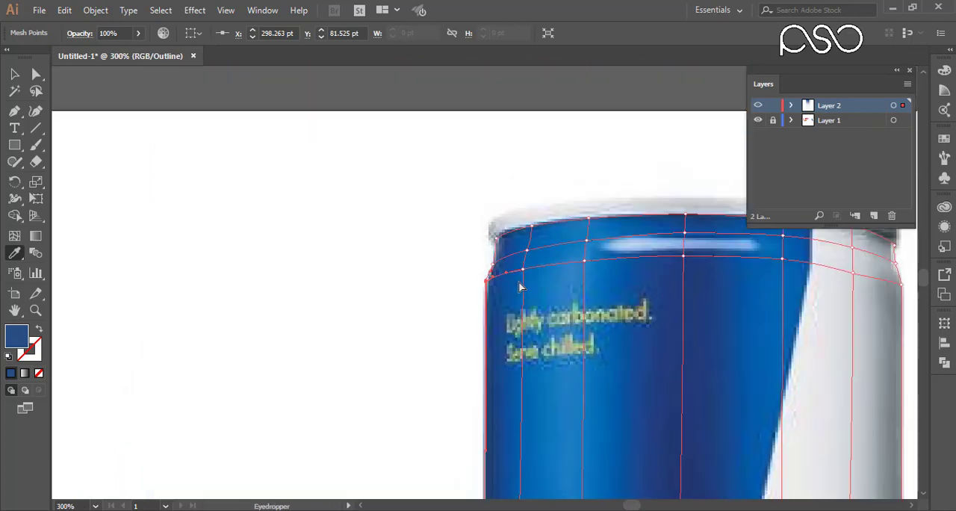
left_click_drag(537, 286, 482, 183)
left_click_drag(556, 316, 500, 201)
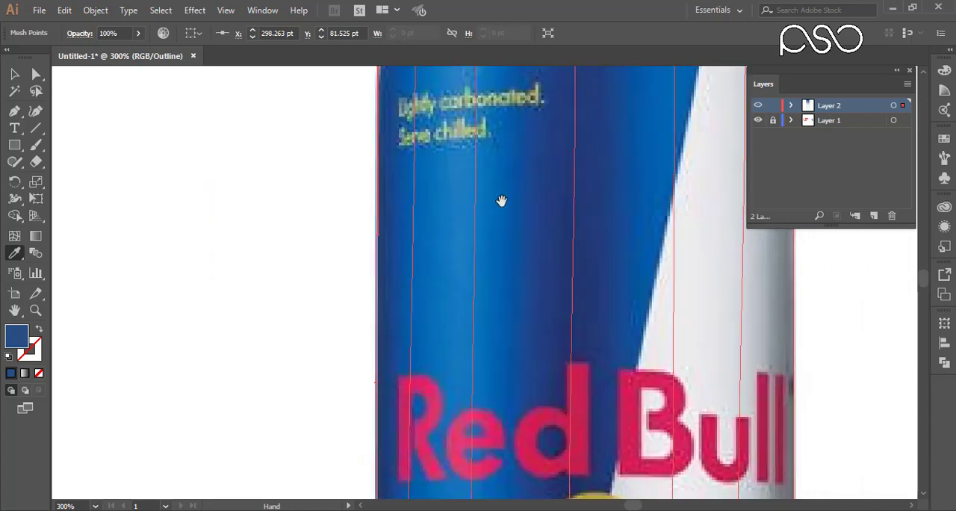
left_click_drag(592, 307, 505, 202)
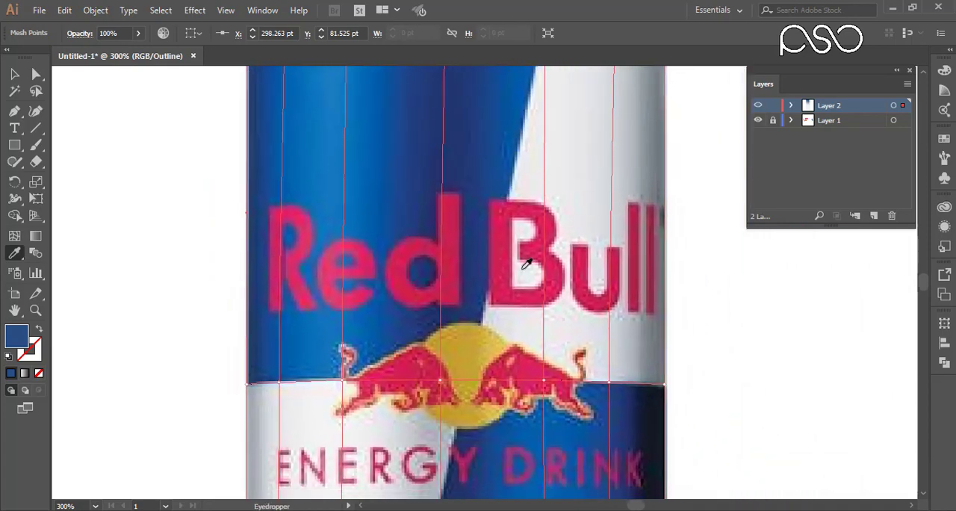
left_click(13, 237)
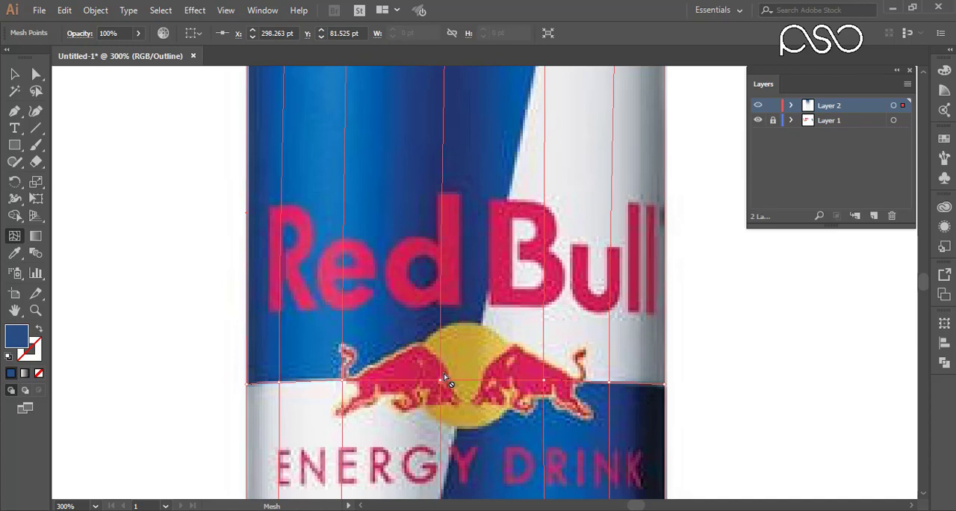
left_click_drag(419, 364, 459, 400)
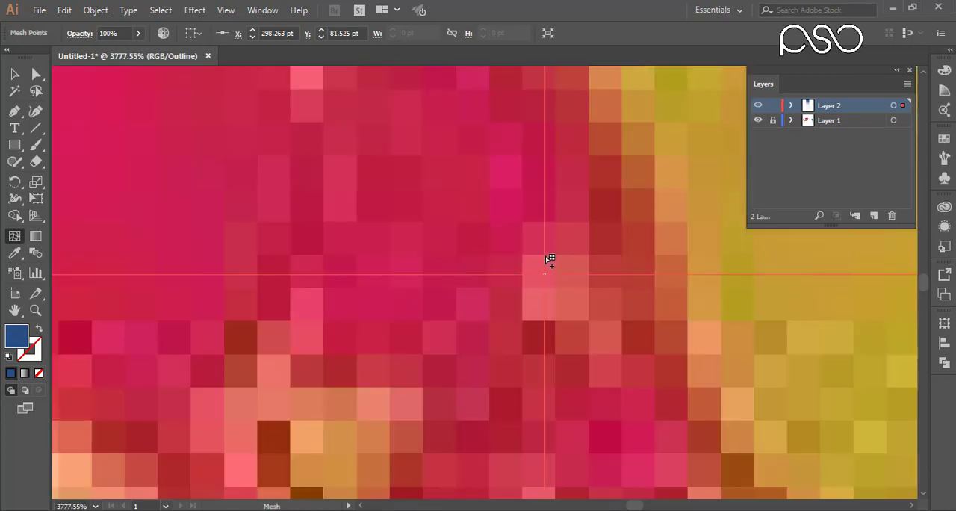
left_click(545, 256)
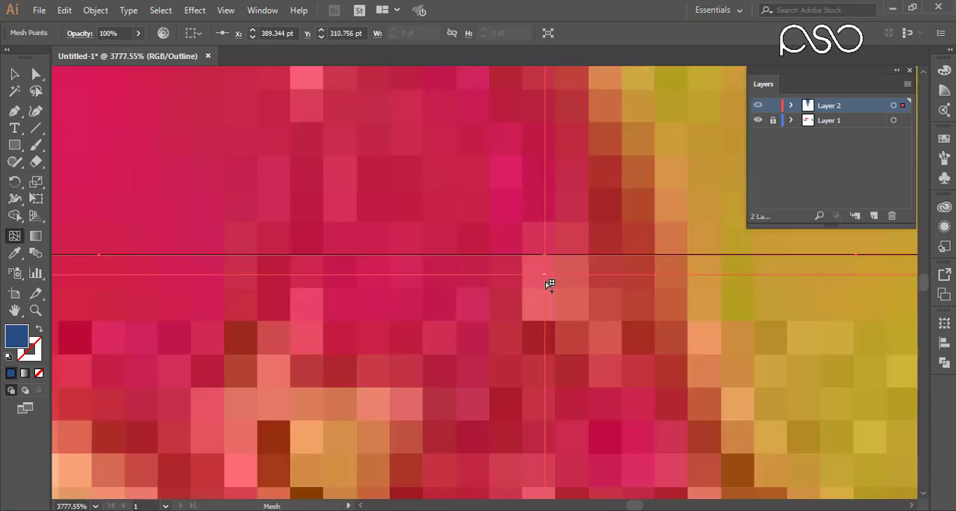
Color the left end point and second point of the upper mid-height mesh line with the blues sampled just above them.
scroll(529, 299, "down", 10)
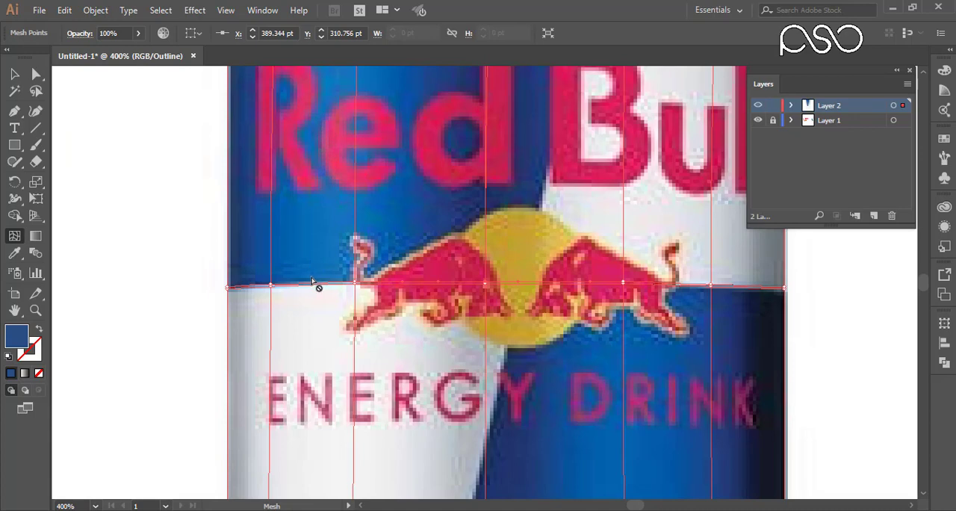
scroll(247, 288, "up", 8)
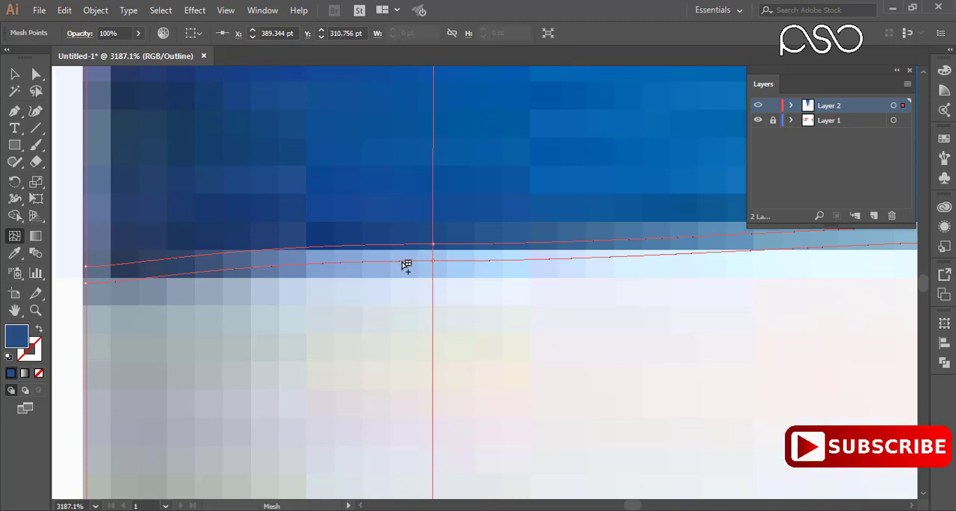
scroll(453, 282, "down", 4)
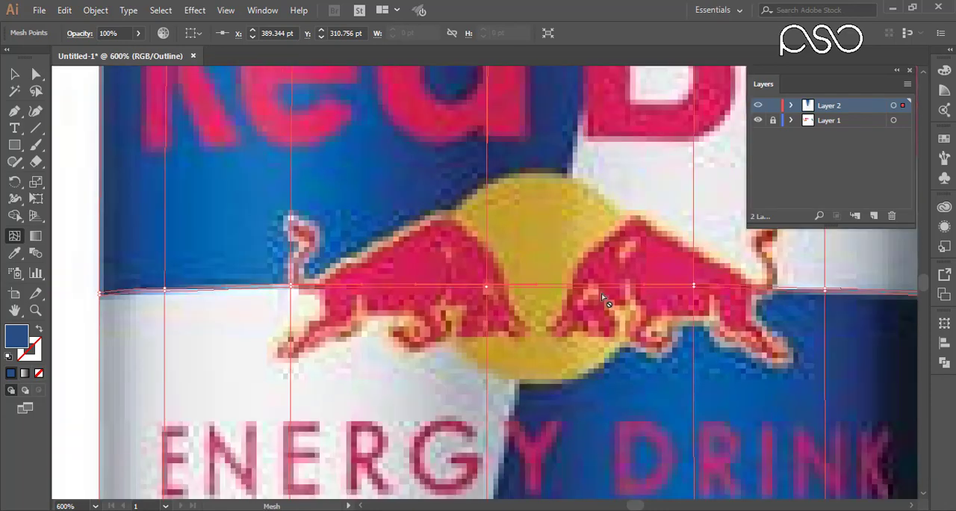
left_click_drag(602, 297, 569, 294)
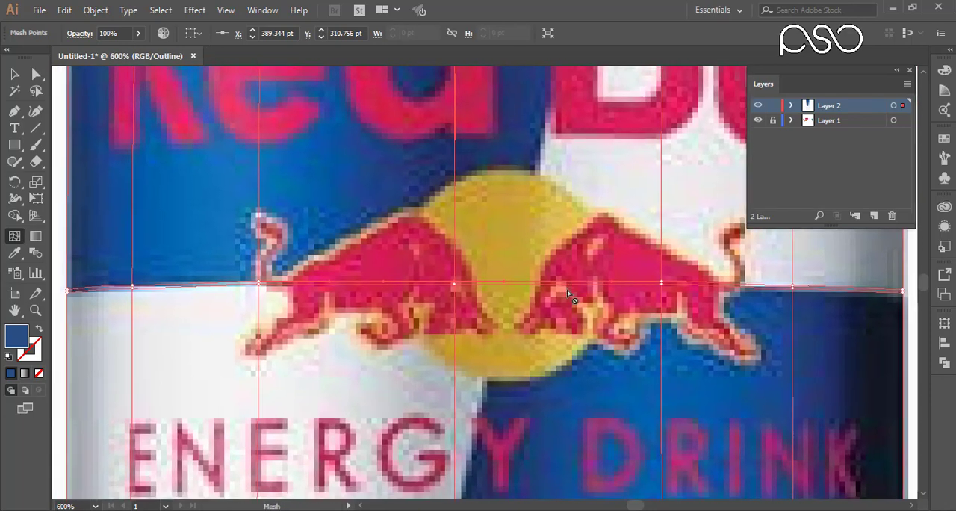
scroll(527, 300, "down", 2)
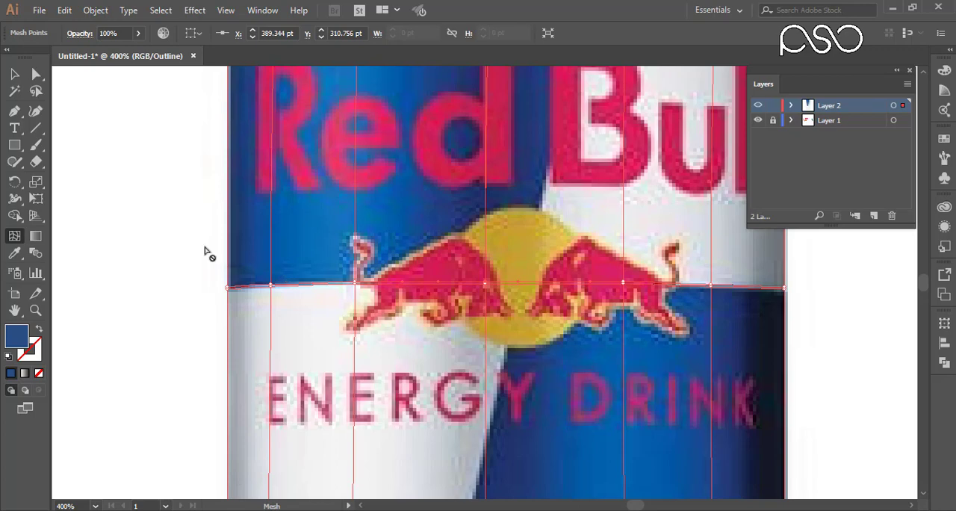
left_click_drag(205, 248, 346, 306)
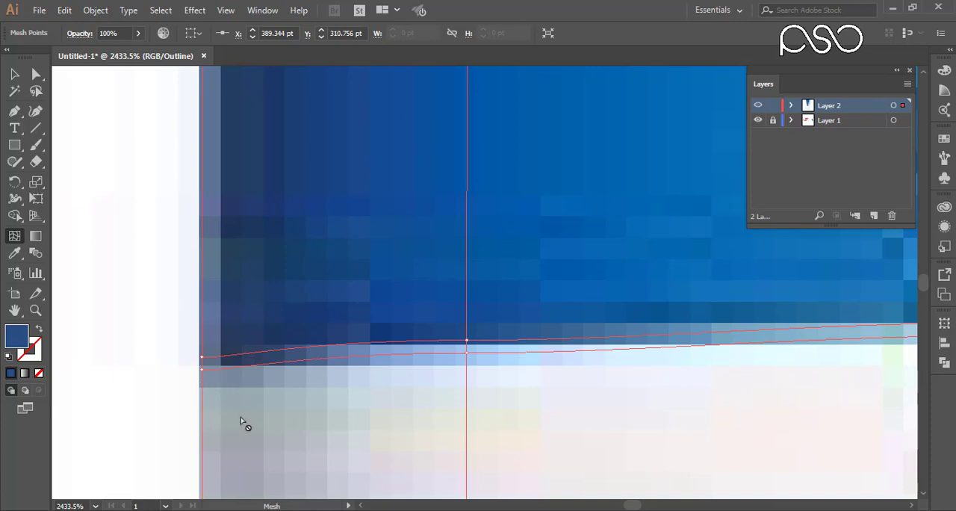
left_click(39, 75)
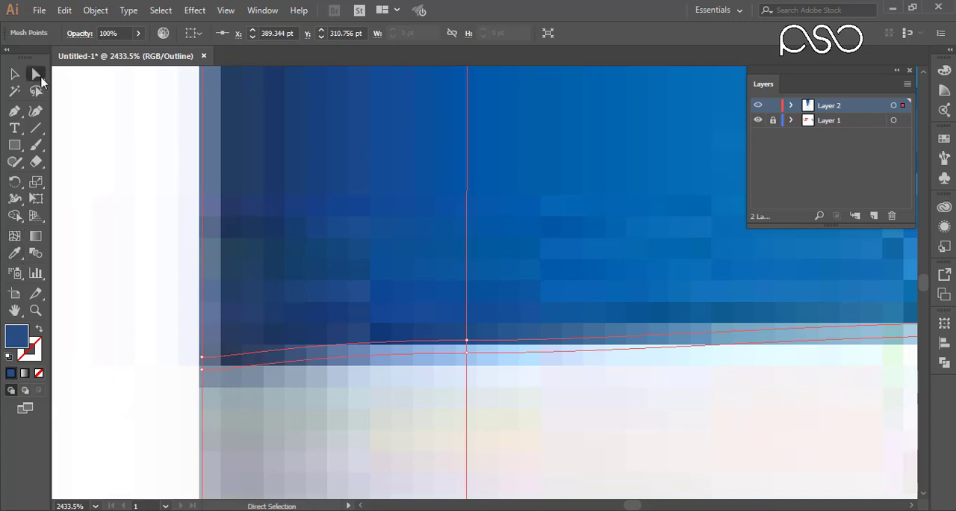
left_click_drag(177, 329, 223, 366)
key("i")
left_click(228, 343)
left_click_drag(448, 325, 485, 364, "ctrl")
left_click(478, 318)
Color the third and center points of the upper mid-height mesh line with the blues sampled from the can above.
left_click_drag(836, 296, 421, 312)
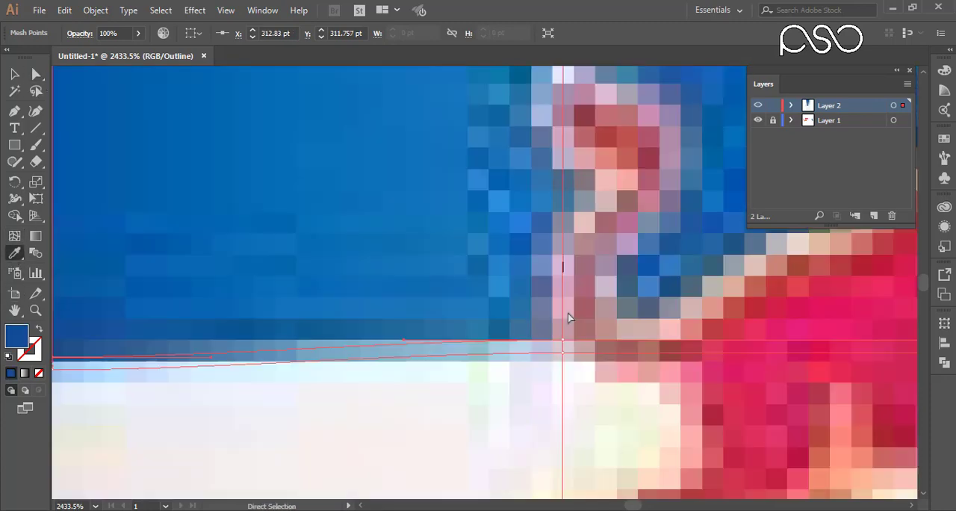
left_click_drag(547, 324, 584, 364, "ctrl")
left_click_drag(421, 234, 433, 407)
left_click(541, 179)
left_click_drag(646, 243, 478, 131)
left_click_drag(844, 321, 431, 306)
left_click_drag(527, 371, 573, 415, "ctrl")
left_click_drag(582, 112, 547, 142)
left_click(518, 256)
Color the three remaining points of the upper mid-height line, through the right edge, with the light can tones sampled above them.
scroll(518, 255, "down", 3)
left_click_drag(843, 276, 335, 349)
left_click_drag(513, 339, 549, 384, "ctrl")
left_click_drag(570, 455, 559, 234)
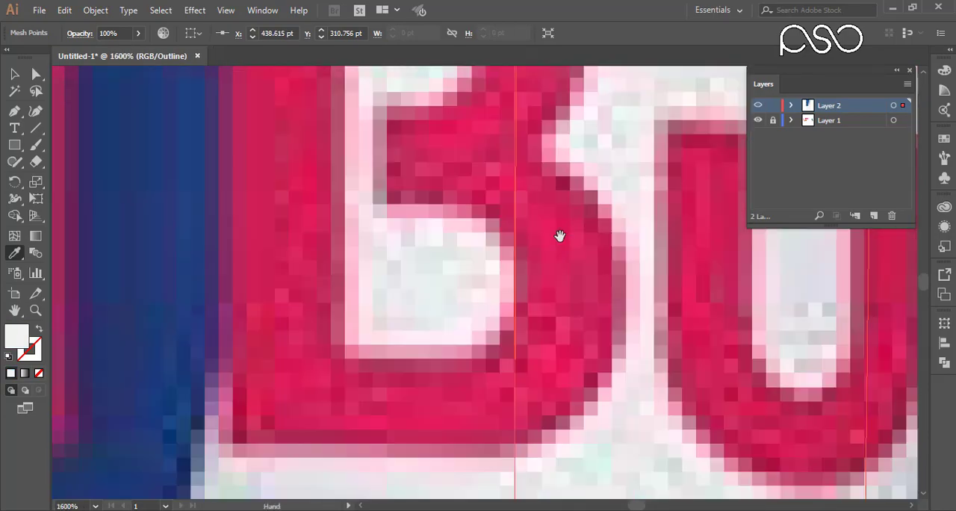
left_click_drag(721, 351, 353, 246)
left_click_drag(481, 455, 476, 135)
left_click_drag(476, 301, 519, 344, "ctrl")
left_click_drag(557, 97, 571, 298)
left_click(534, 202)
left_click_drag(578, 224, 348, 97)
left_click_drag(543, 326, 576, 348, "ctrl")
left_click(555, 312)
Color the three rightmost points of the lower mid-height mesh line with the dark and medium blues sampled below them.
key("ctrl+minus")
key("ctrl+minus")
key("ctrl+minus")
key("ctrl+minus")
key("ctrl+minus")
left_click_drag(461, 305, 508, 256, "ctrl")
left_click_drag(479, 274, 795, 274, "ctrl")
left_click(464, 315)
left_click(349, 277)
left_click_drag(352, 273, 701, 262)
left_click_drag(69, 237, 112, 195, "ctrl")
left_click_drag(406, 316, 806, 314)
left_click_drag(317, 262, 366, 209, "ctrl")
left_click(373, 302)
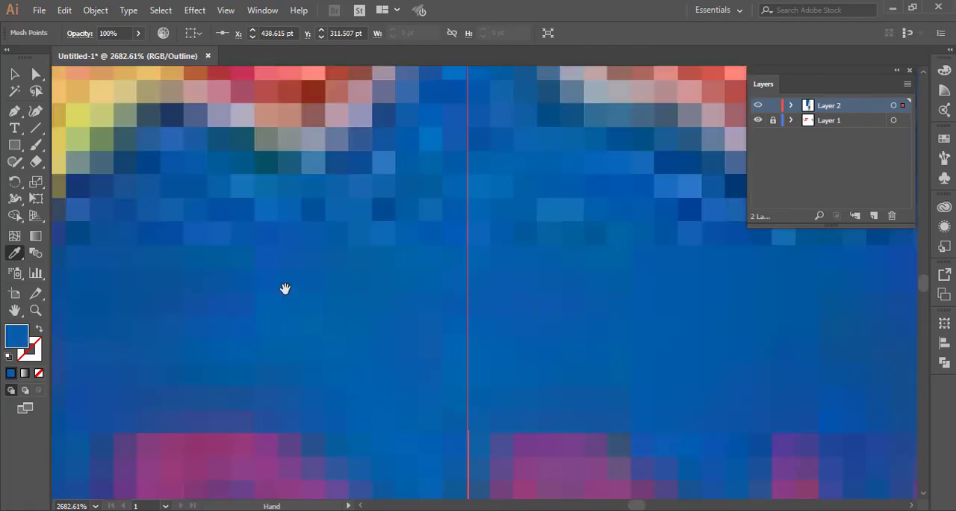
Color the center and third-from-left points of the lower mid-height mesh line with the can colors sampled below each.
left_click_drag(286, 288, 597, 388)
left_click_drag(253, 290, 300, 206, "ctrl")
left_click_drag(406, 433, 411, 411)
left_click(407, 172)
left_click_drag(418, 112, 552, 328)
left_click_drag(209, 224, 694, 299)
left_click_drag(244, 257, 286, 215, "ctrl")
left_click(224, 306)
Color the second and left end points of the lower mid-height line with the light greys sampled from the can below.
left_click_drag(67, 334, 836, 318)
left_click_drag(501, 250, 550, 218, "ctrl")
left_click(552, 299)
left_click_drag(213, 261, 257, 233, "ctrl")
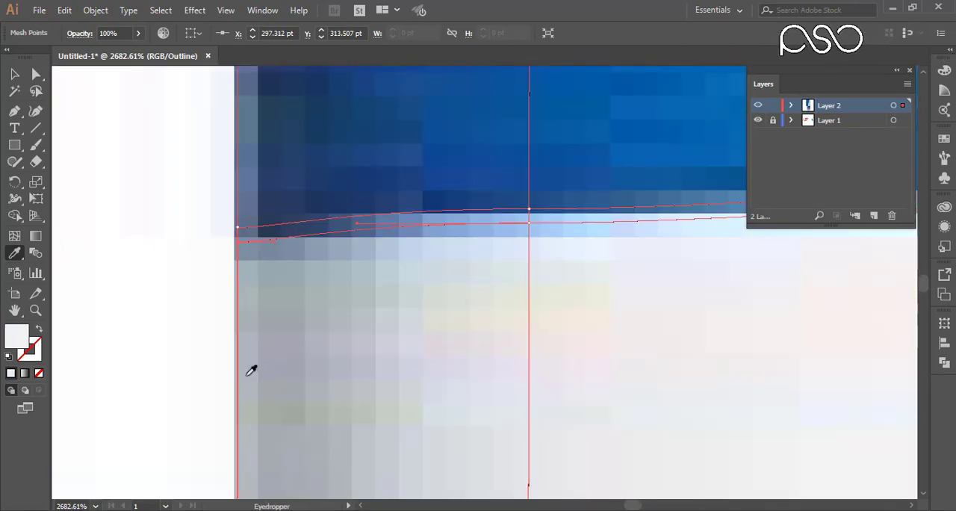
left_click(250, 373)
Color the mesh's bottom-edge points from the left corner through the center with the can colors sampled near each.
key("ctrl+minus")
key("ctrl+minus")
key("ctrl+minus")
key("ctrl+minus")
left_click_drag(344, 448, 221, 104)
left_click_drag(344, 448, 222, 104)
left_click_drag(343, 448, 222, 104)
left_click_drag(335, 418, 380, 237)
left_click(173, 359)
left_click_drag(142, 396, 64, 281, "ctrl")
left_click_drag(104, 339, 145, 303, "ctrl")
left_click_drag(277, 347, 317, 310, "ctrl")
left_click_drag(402, 365, 329, 286)
left_click_drag(477, 270, 523, 228, "ctrl")
left_click_drag(491, 201, 455, 420)
left_click(455, 403)
Color the three remaining bottom-edge mesh points, through the right corner, with the blues and near-black sampled above them.
left_click_drag(657, 448, 301, 213)
left_click_drag(351, 288, 420, 227, "ctrl")
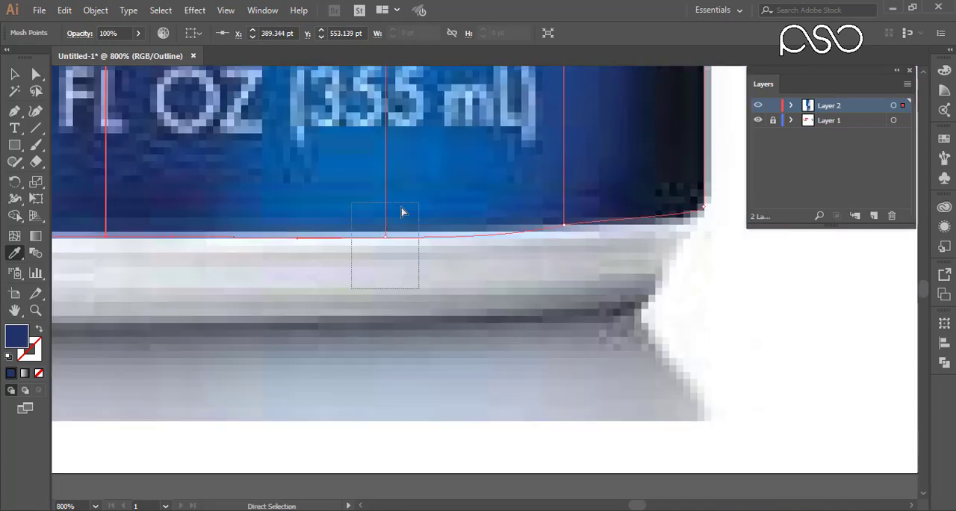
left_click_drag(399, 272, 442, 224, "ctrl")
left_click(444, 235)
left_click_drag(534, 272, 586, 213, "ctrl")
left_click(547, 184)
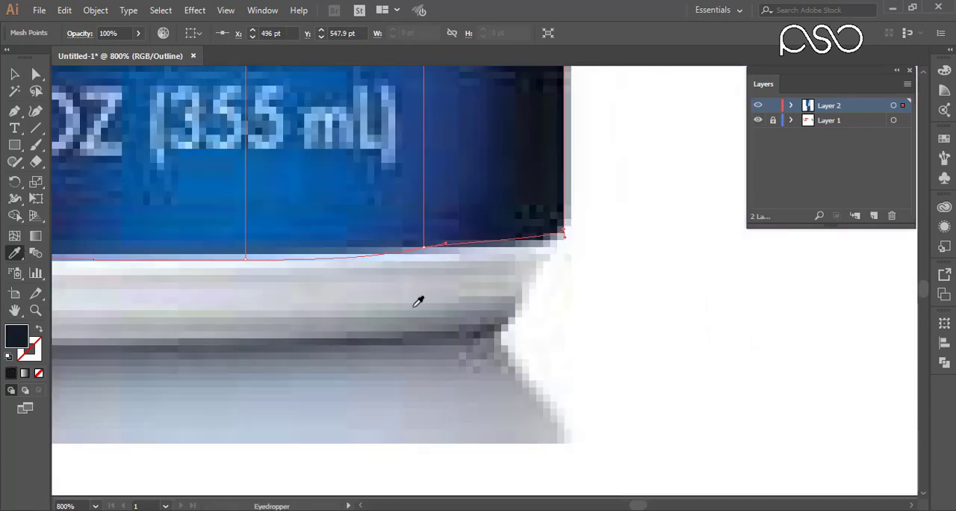
Nudge the bottom-edge mesh point second from the right down one increment.
key("a")
left_click_drag(407, 275, 448, 253)
key("Down")
key("ctrl+minus")
key("ctrl+minus")
key("ctrl+minus")
key("ctrl+minus")
key("ctrl+minus")
key("ctrl+minus")
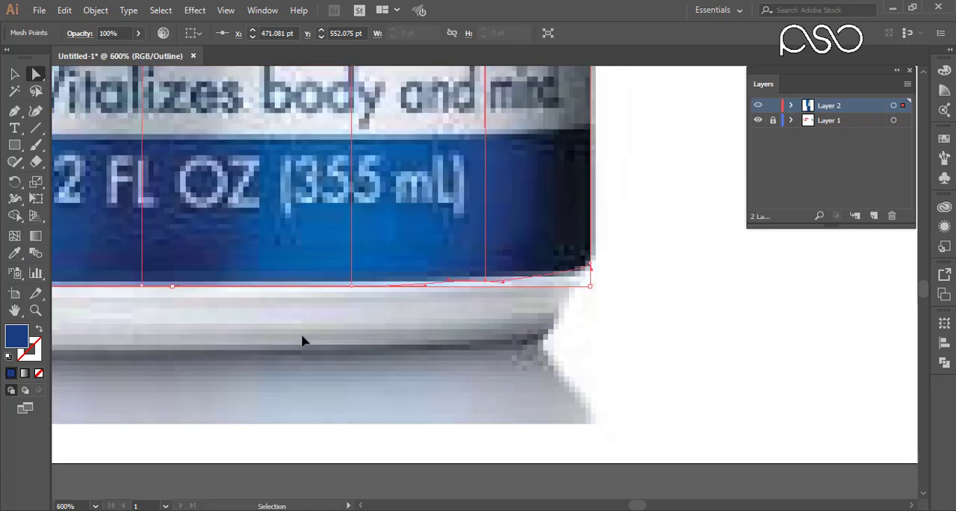
left_click_drag(368, 282, 319, 344)
left_click_drag(390, 247, 302, 318)
left_click_drag(318, 273, 382, 262)
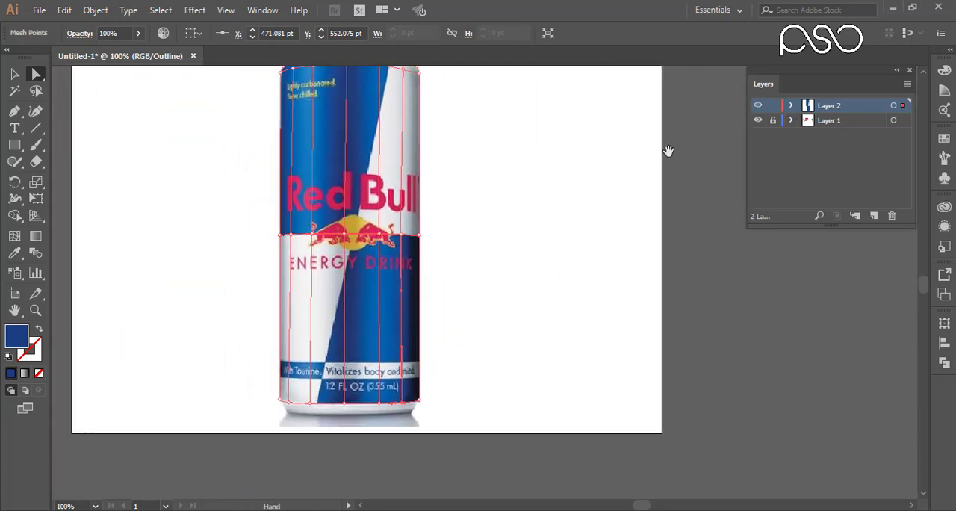
Compare the colored mesh with the reference can, including the mid-height line, by switching Layer 2 between preview and outline.
left_click_drag(509, 206, 506, 254)
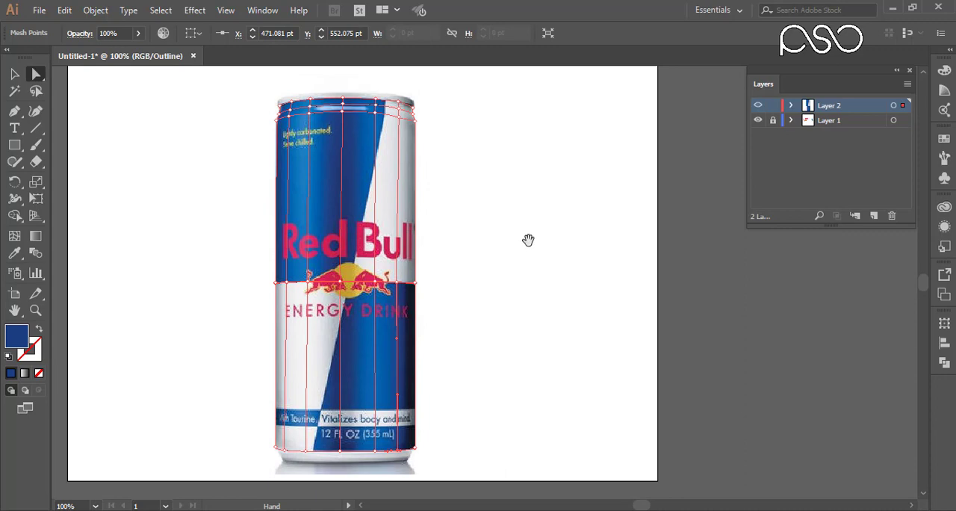
left_click(757, 106, "ctrl")
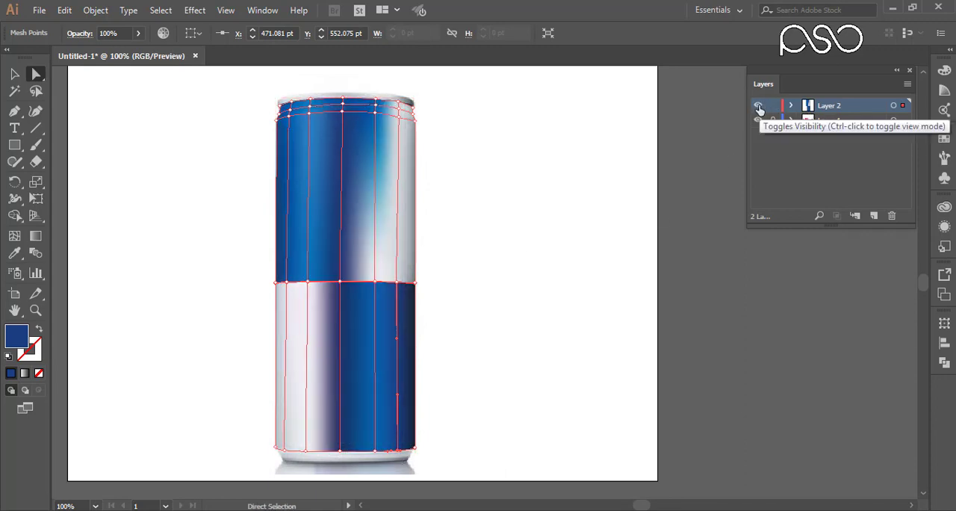
key("ctrl+space")
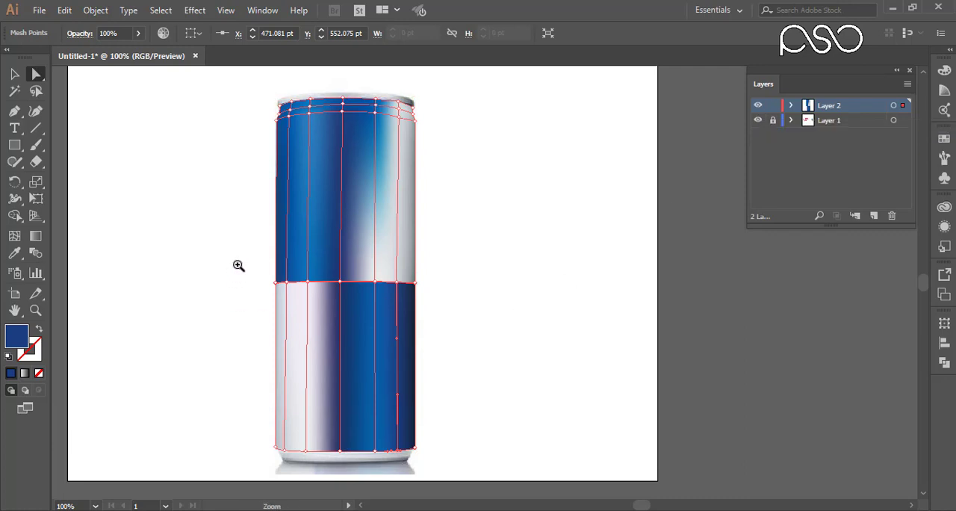
left_click_drag(252, 264, 451, 303)
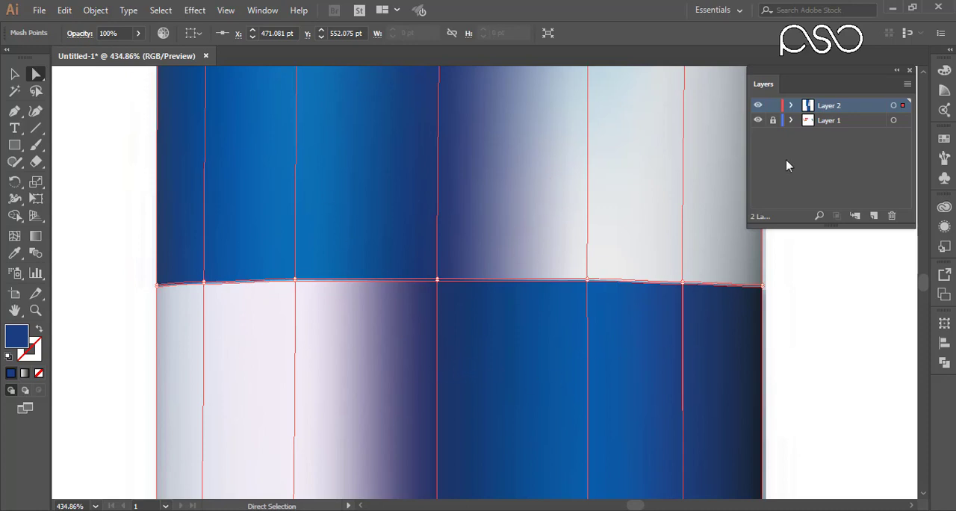
left_click(758, 107, "ctrl")
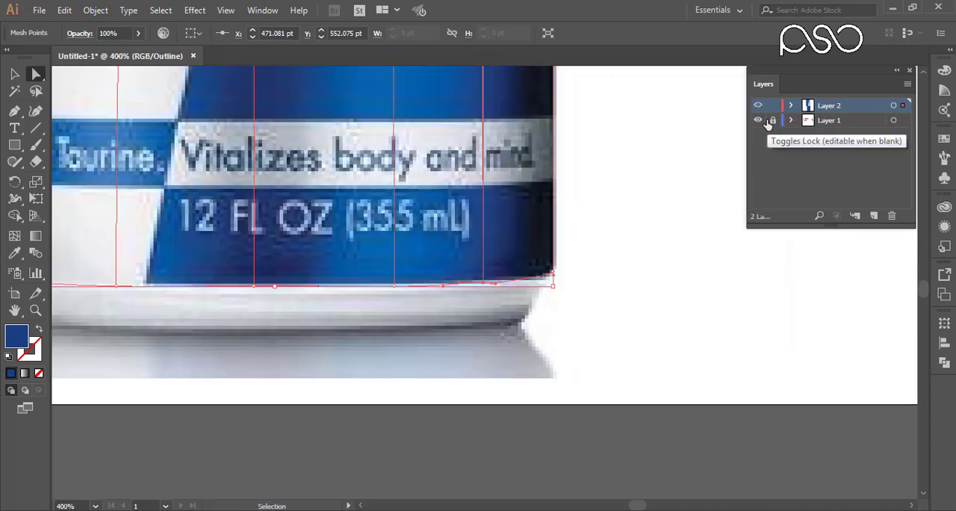
key("ctrl+1")
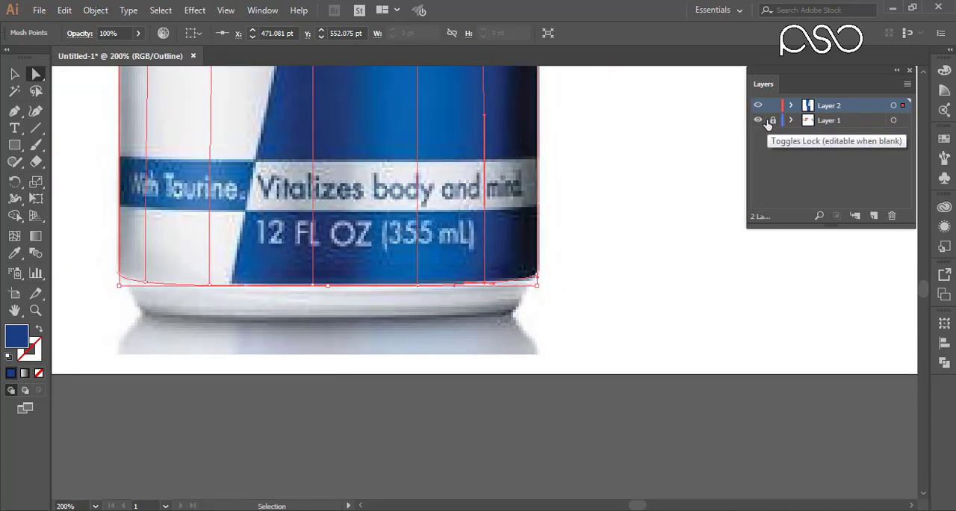
left_click_drag(523, 127, 450, 289)
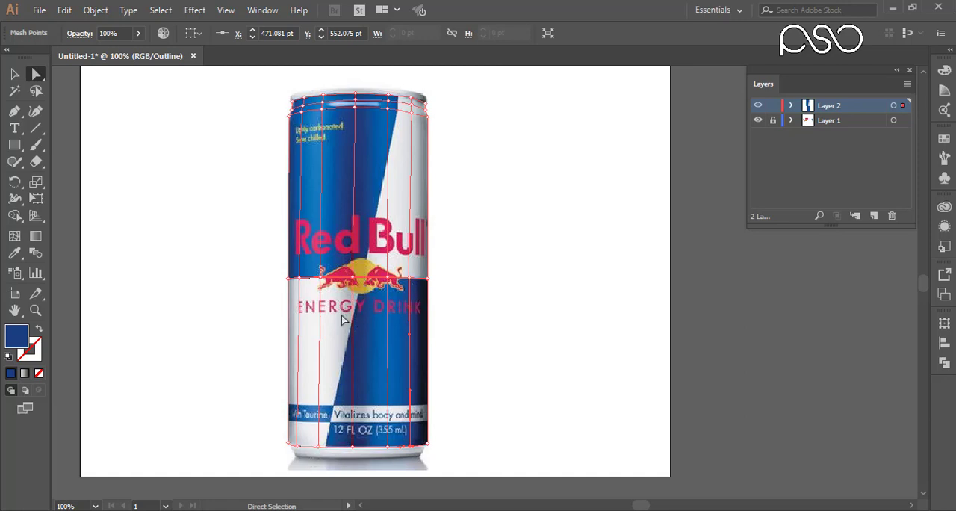
left_click(757, 107, "ctrl")
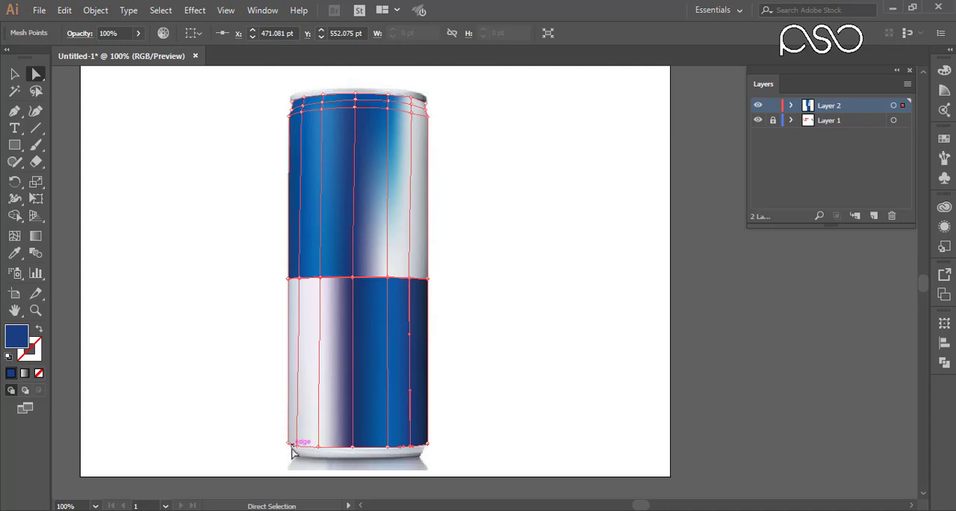
left_click(759, 107, "ctrl")
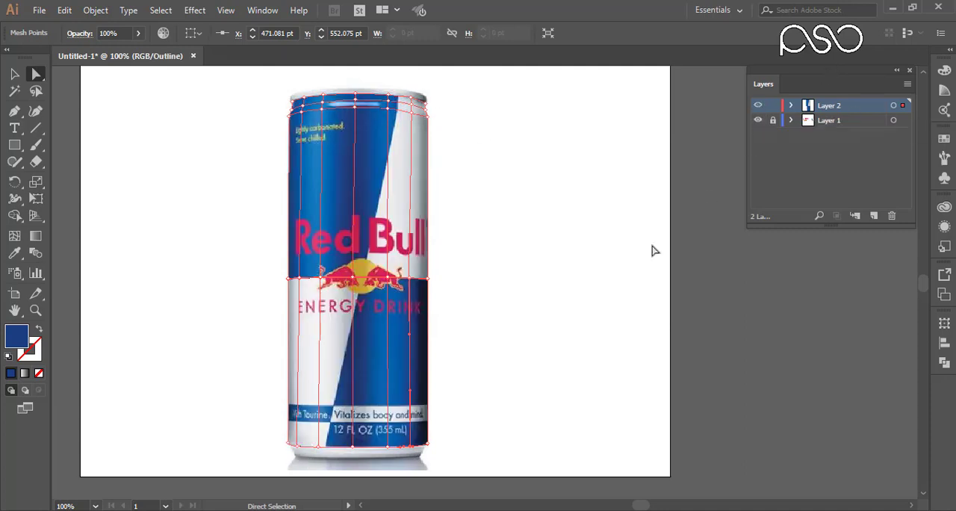
Create a new layer above Layer 2 and draw a rectangle covering the upper-right white panel, from the can's top to its mid-height line.
key("ctrl+space")
left_click_drag(345, 86, 376, 455)
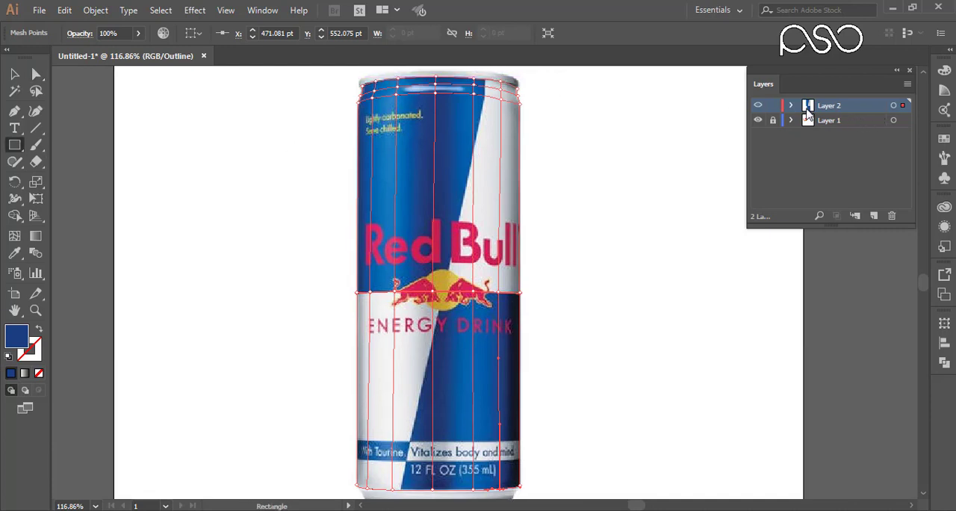
left_click(874, 215)
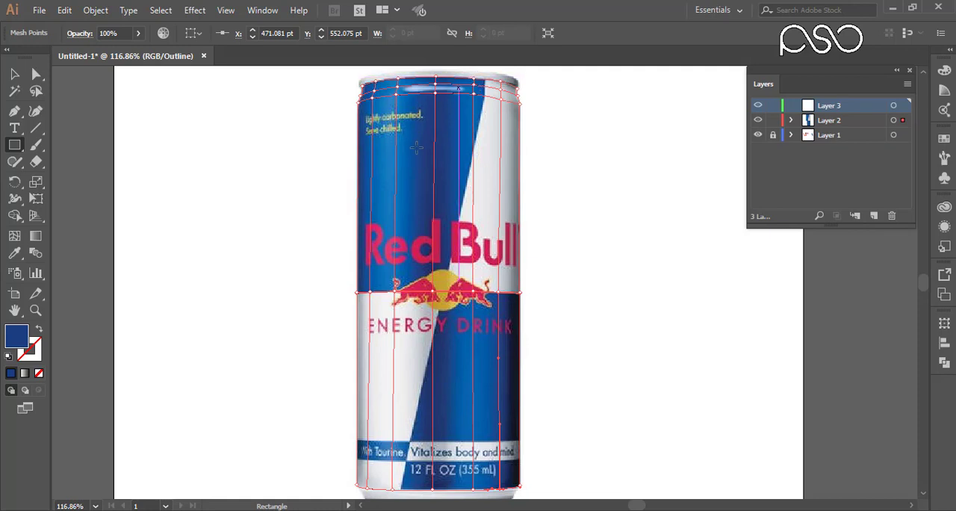
left_click_drag(439, 291, 520, 114)
scroll(523, 114, "up", 2)
key("ctrl+space")
left_click_drag(399, 88, 567, 364)
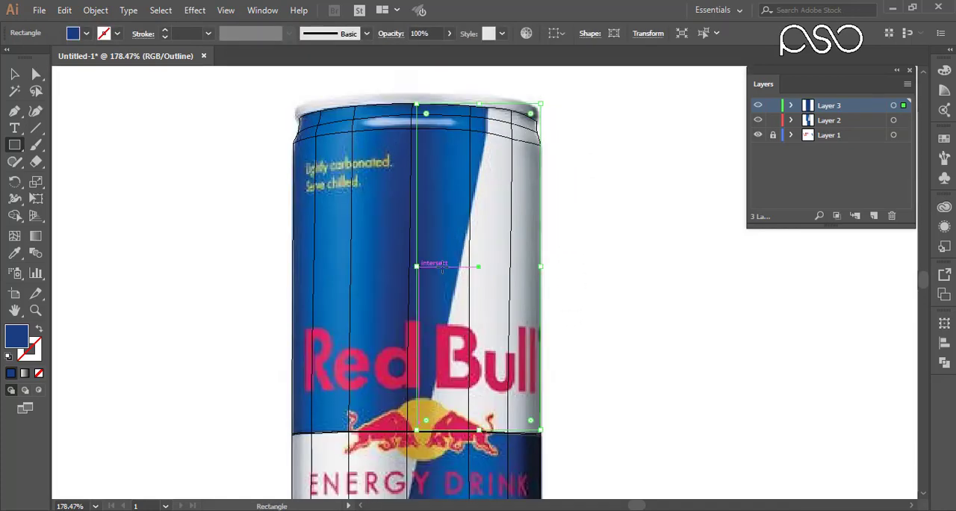
left_click_drag(416, 267, 431, 267)
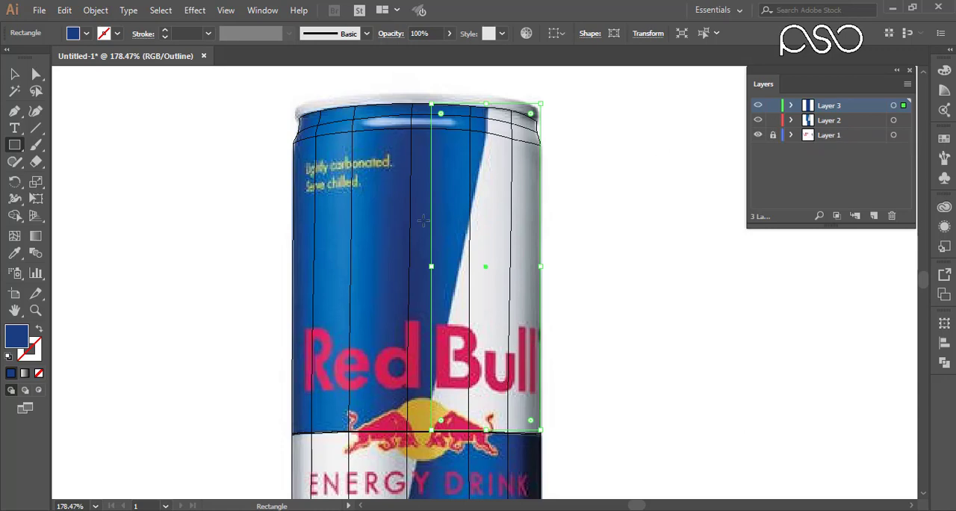
Clear the mixed selection and lock Layer 2 so that only the new rectangle stays editable.
left_click(36, 73)
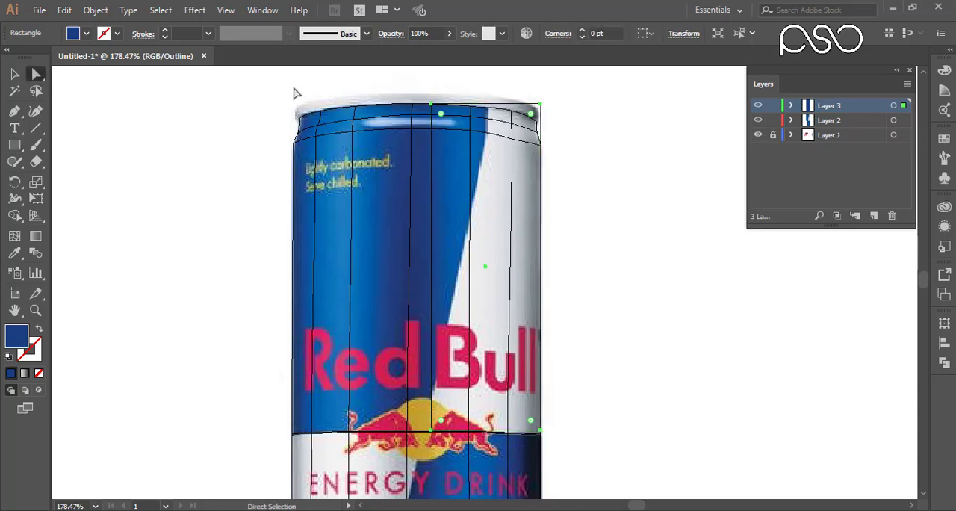
left_click_drag(452, 135, 473, 151)
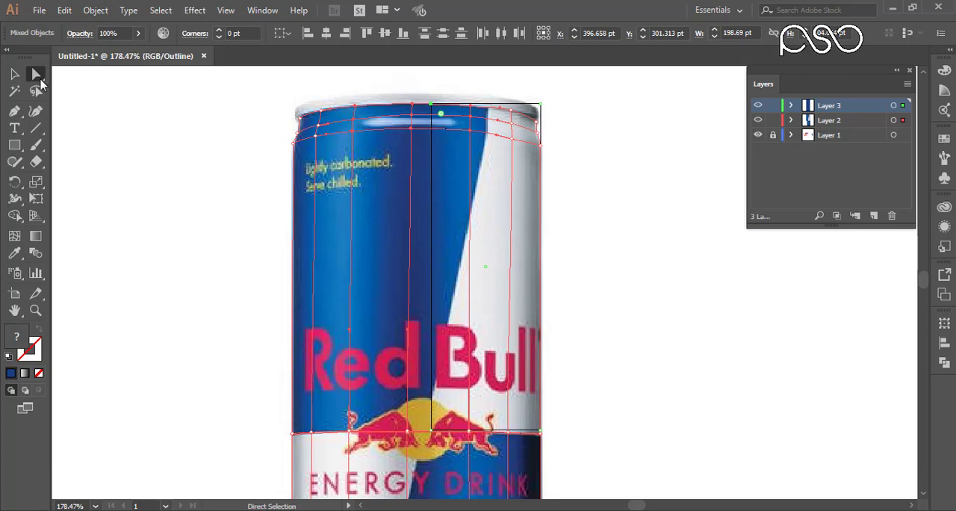
left_click(15, 75)
left_click(657, 241)
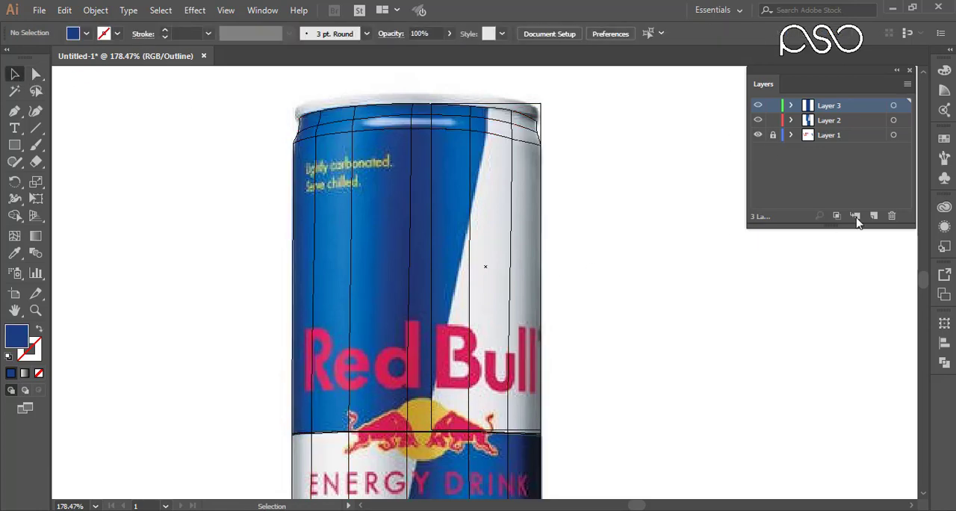
left_click(773, 120)
Move the rectangle's upper corners toward the white panel's top edge and hide Layer 2.
left_click_drag(410, 86, 496, 146)
left_click_drag(586, 167, 410, 93)
key("a")
left_click_drag(152, 150, 432, 170)
left_click_drag(686, 150, 687, 239)
left_click_drag(578, 463, 560, 231)
left_click(757, 120)
Align the shape's slanted left side and lower corners with the outline of the white panel.
left_click_drag(568, 448, 713, 105)
left_click_drag(276, 340, 248, 341)
left_click(810, 342, "shift")
left_click_drag(810, 342, 810, 367)
left_click_drag(659, 107, 582, 482)
left_click_drag(598, 224, 459, 400)
Add a crosswise mesh line at the can's shoulder and bend it and the upper-right corner to the can's silhouette.
left_click(14, 235)
left_click(595, 333)
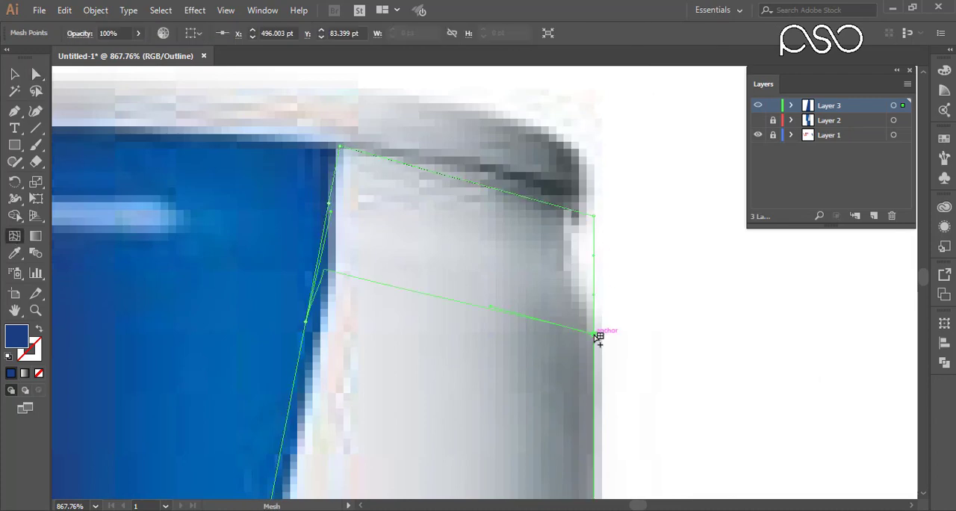
left_click(33, 77)
left_click_drag(329, 212, 388, 256)
left_click_drag(491, 306, 507, 251)
left_click_drag(593, 216, 571, 217)
left_click_drag(571, 256, 566, 263)
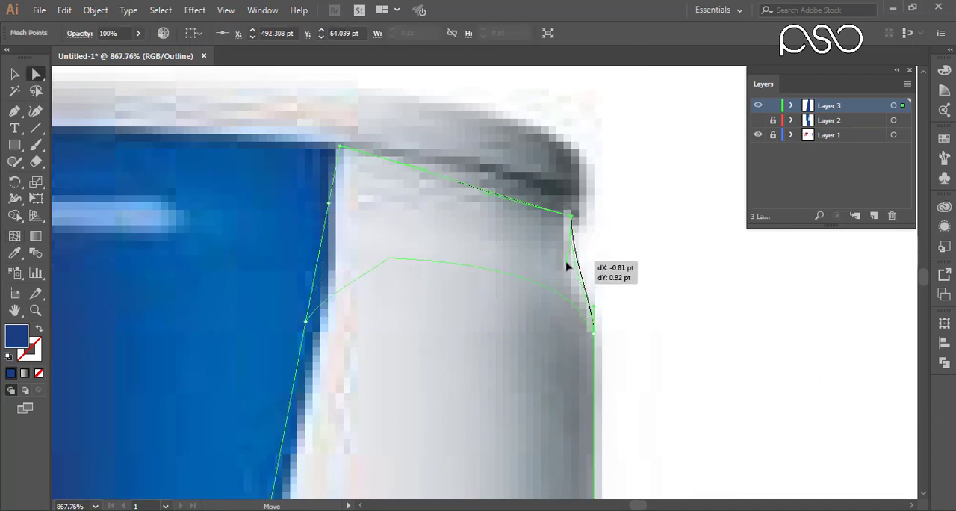
Curve the panel's top edge along the rim and refine the handles at its upper-left side.
left_click_drag(487, 194, 501, 173)
left_click_drag(395, 374, 413, 279)
left_click_drag(324, 227, 339, 239)
left_click_drag(374, 478, 457, 201)
Add two lengthwise mesh lines running down the white panel through the shoulder line.
scroll(456, 201, "down", 4)
left_click_drag(444, 111, 438, 363)
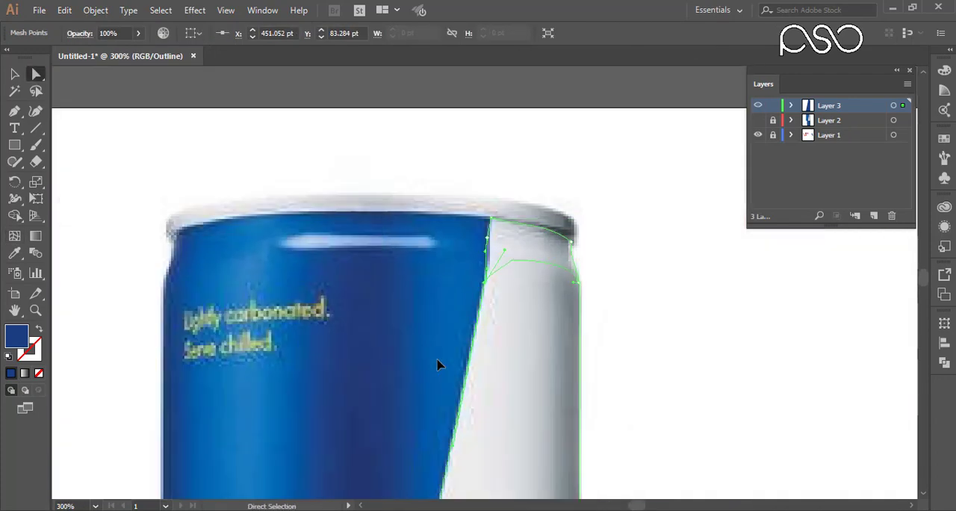
left_click_drag(508, 478, 310, 419)
left_click_drag(325, 384, 362, 264)
key("ctrl+minus")
key("u")
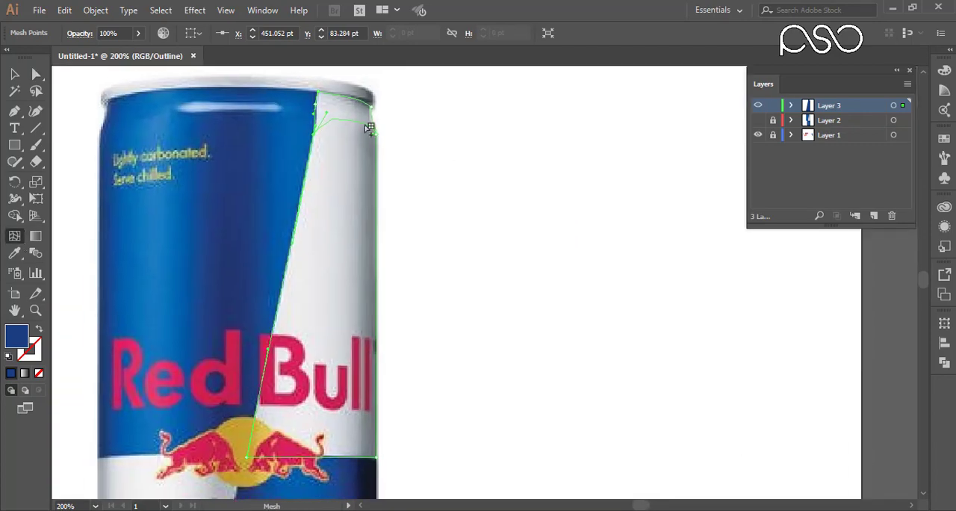
left_click(335, 119)
left_click_drag(307, 77, 387, 147)
Slide the second lengthwise mesh line's top point right along the rim and adjust its handles and the upper-left corner's.
left_click(35, 74)
left_click(385, 147)
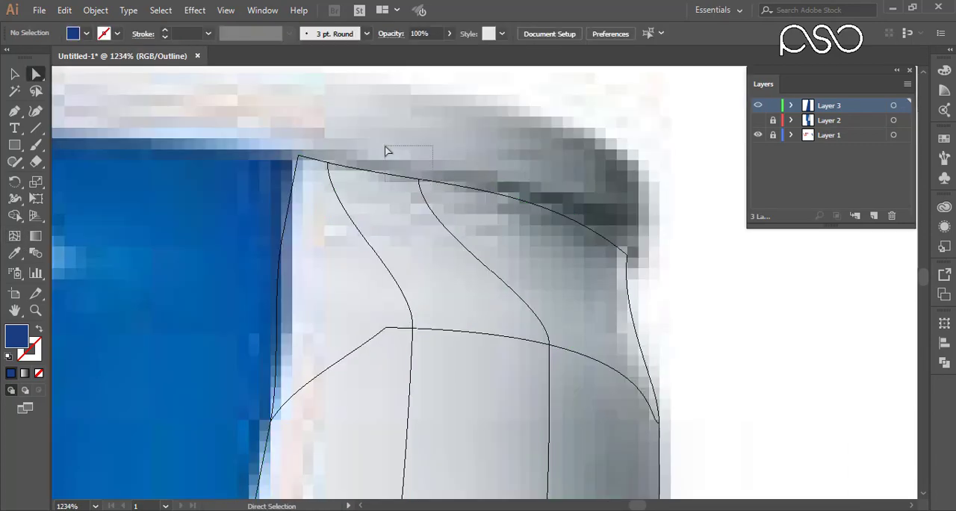
left_click_drag(419, 178, 521, 201)
left_click_drag(599, 215, 520, 196)
left_click_drag(515, 195, 488, 236)
left_click_drag(322, 220, 258, 192)
left_click_drag(246, 253, 256, 272)
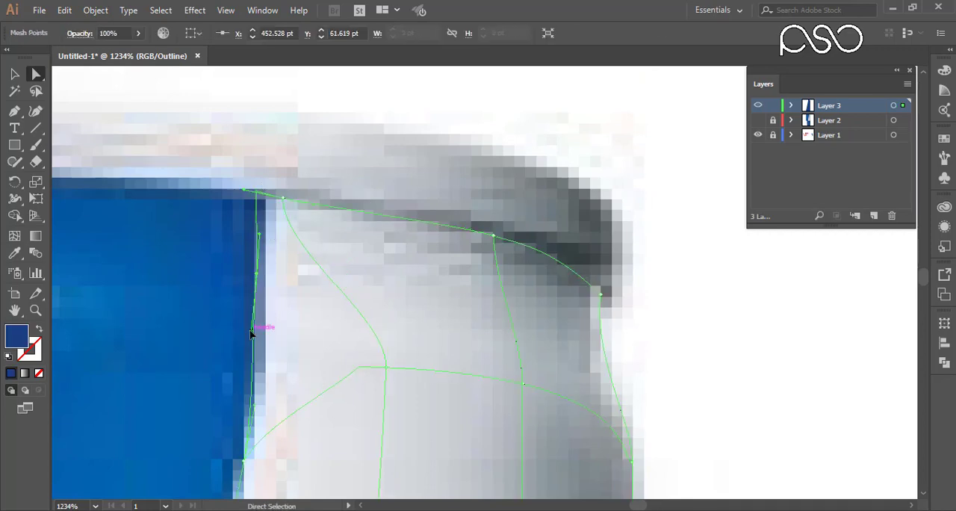
Try to shift the first lengthwise mesh line's top point and the upper-left corner to the right.
left_click_drag(282, 199, 373, 212)
left_click_drag(448, 348, 366, 363)
left_click(262, 224)
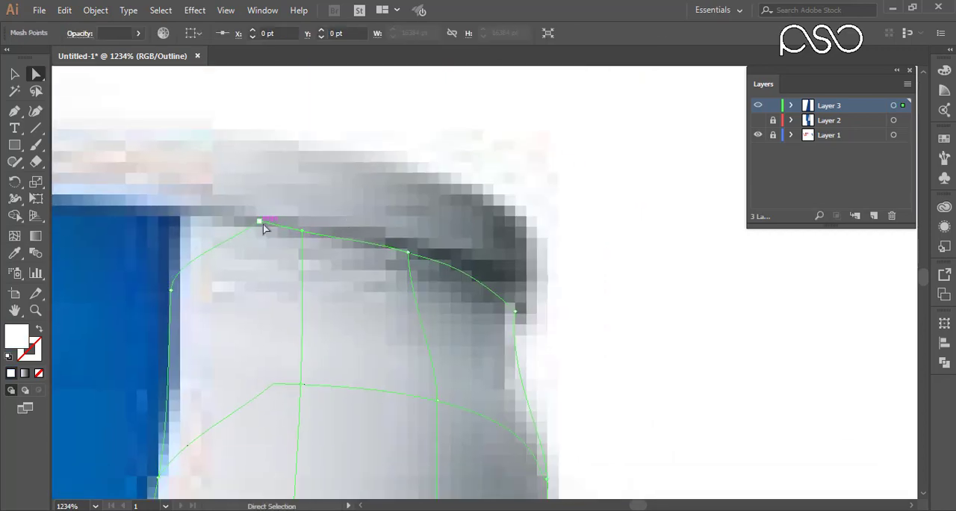
key("ctrl+z")
Pull the shoulder point of the lengthwise mesh line nearest the panel's slanted side toward that side and adjust its handles.
left_click_drag(263, 415, 300, 297)
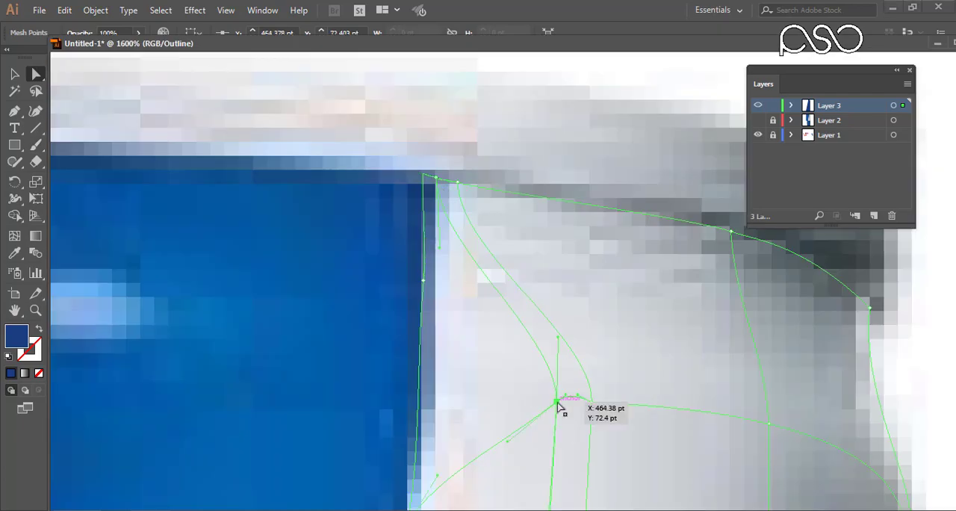
left_click_drag(558, 401, 494, 436)
left_click_drag(493, 437, 517, 345)
left_click_drag(468, 386, 471, 385)
left_click_drag(517, 346, 494, 366)
left_click_drag(449, 506, 489, 380)
mouse_move(532, 252)
left_mouse_down()
mouse_move(519, 263)
mouse_move(531, 245)
left_mouse_up()
Adjust the lower end of the near-edge mesh line beside the panel's bottom-left corner.
left_click_drag(489, 507, 557, 52)
scroll(529, 271, "down", 3)
left_click_drag(481, 504, 490, 215)
left_click_drag(573, 167, 266, 315)
scroll(470, 317, "up", 3)
key("ctrl+minus")
key("ctrl+minus")
key("ctrl+minus")
key("ctrl+minus")
key("ctrl+minus")
key("ctrl+minus")
key("ctrl+minus")
key("ctrl+minus")
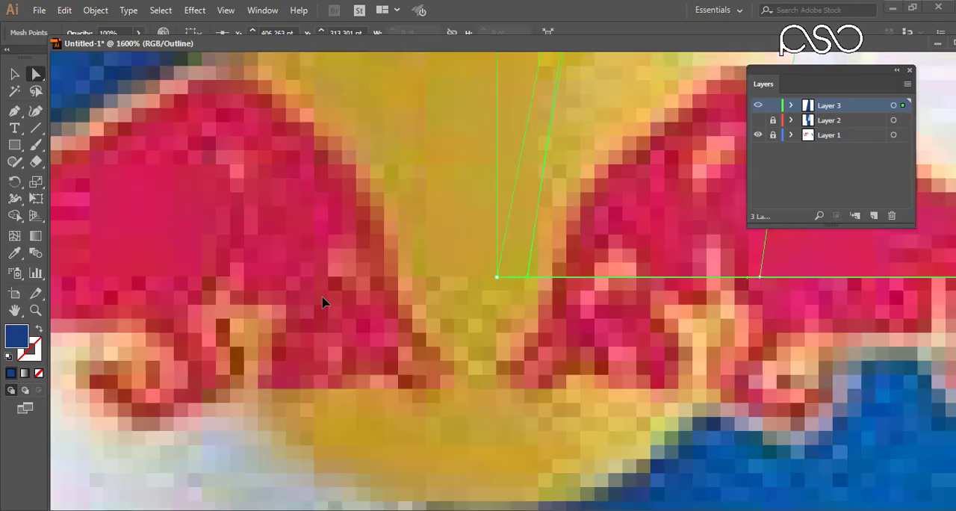
left_click_drag(534, 198, 472, 329)
left_click_drag(517, 182, 479, 130)
left_click(494, 258)
Examine the near-edge mesh line along the panel's slanted side up to the rim.
left_click_drag(508, 493, 529, 322)
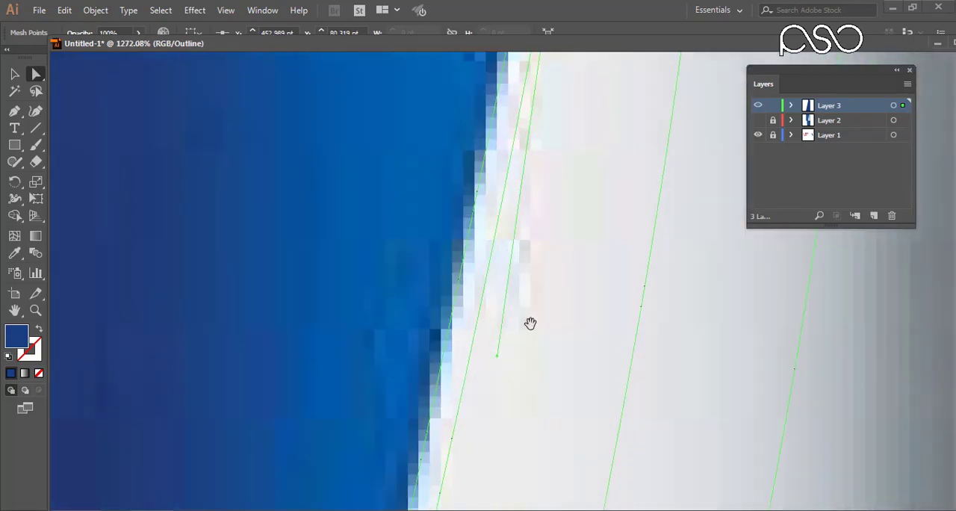
left_click_drag(567, 75, 545, 237)
key("ctrl+minus")
key("ctrl+minus")
key("ctrl+minus")
key("ctrl+minus")
left_click_drag(531, 298, 517, 82)
left_click_drag(548, 493, 526, 463)
left_click_drag(612, 127, 544, 335)
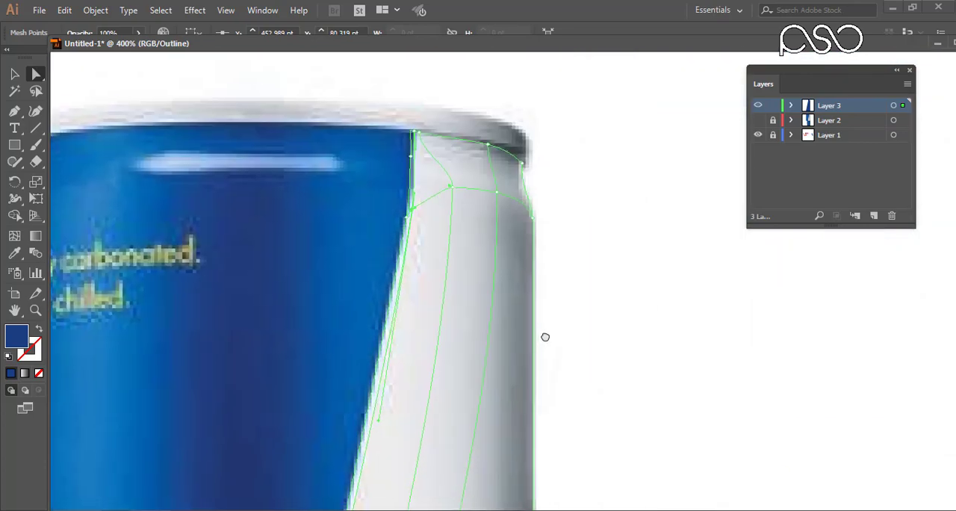
left_click_drag(503, 298, 538, 242)
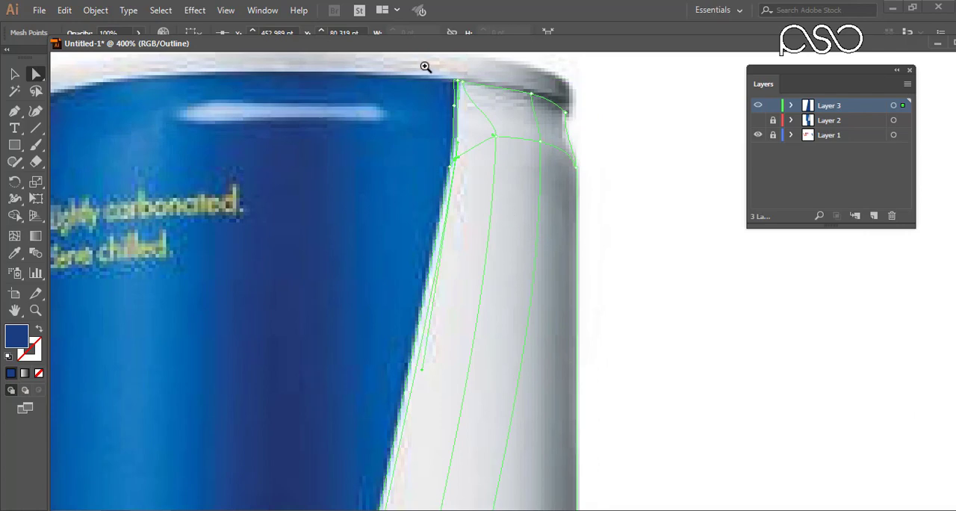
left_click_drag(423, 65, 607, 163)
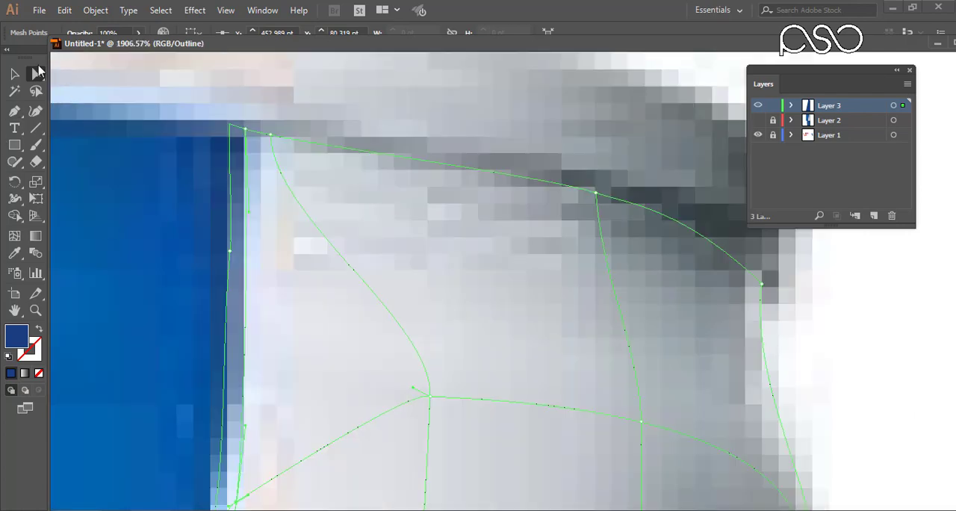
Fill the whole white-panel mesh with the light grey sampled from the reference panel.
left_click(16, 254)
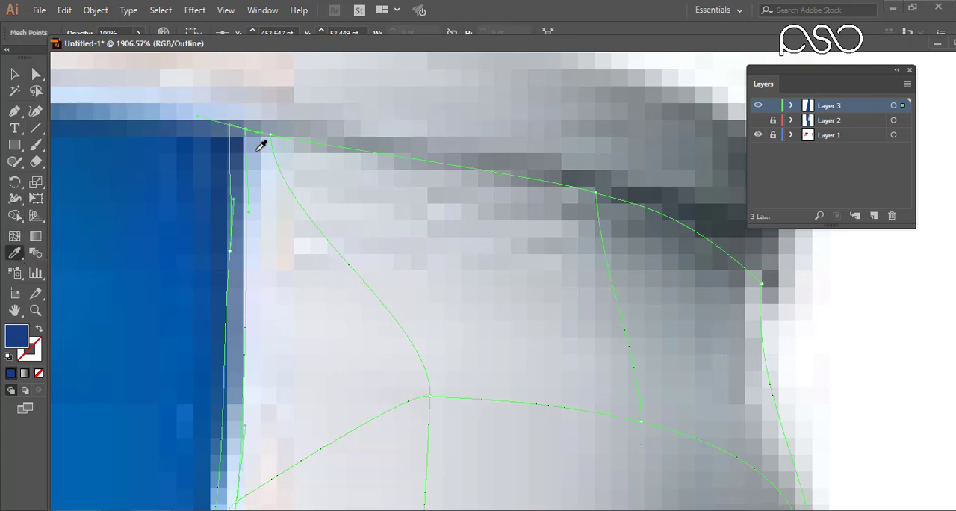
left_click(15, 74)
scroll(383, 211, "down", 6)
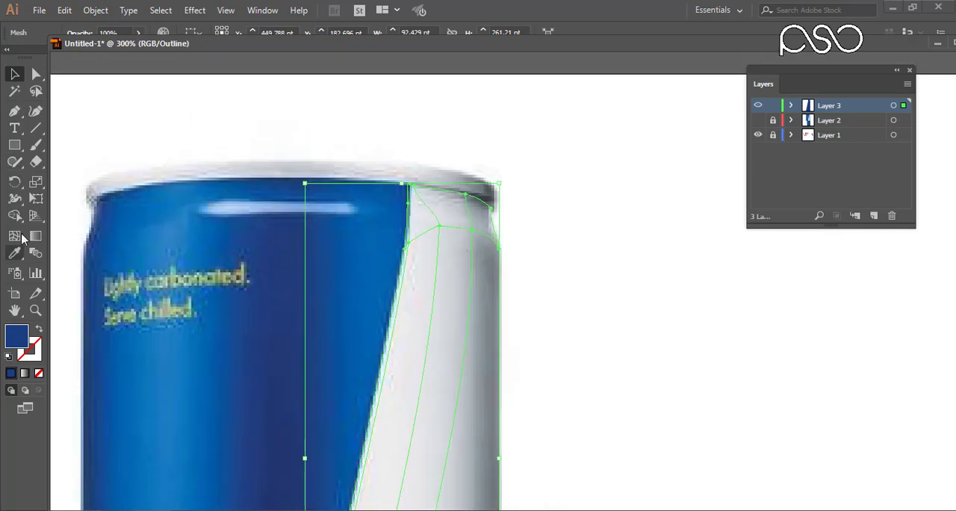
left_click(15, 253)
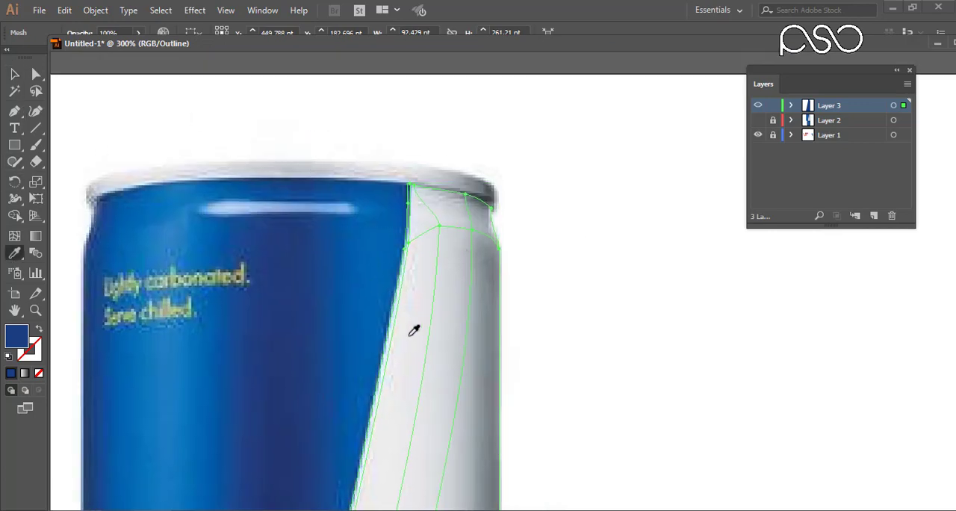
left_click(410, 326)
Color the mesh points at the panel's upper-left corner and just beside it with the pale blues and greys sampled nearby.
scroll(429, 181, "up", 5)
left_click_drag(314, 168, 386, 211)
left_click_drag(305, 163, 348, 197)
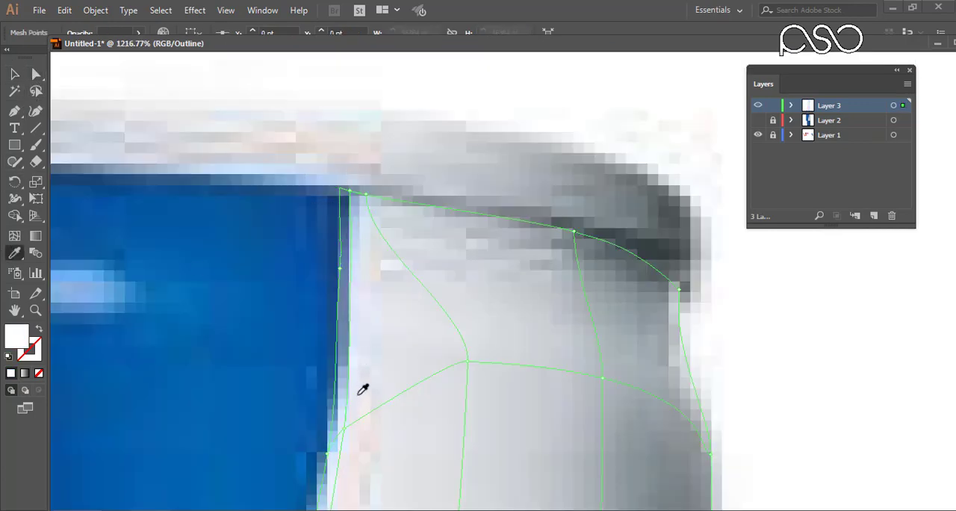
left_click(349, 192, "ctrl")
left_click(370, 254)
left_click(385, 162, "ctrl")
left_click(375, 204)
left_click(365, 197, "ctrl")
left_click(382, 260)
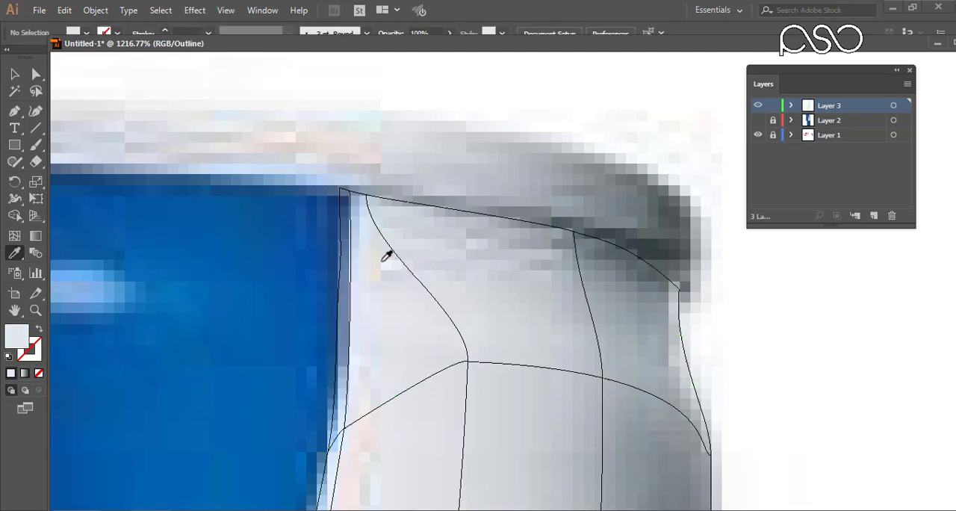
left_click(387, 179, "ctrl")
Color the two remaining top-edge mesh points, through the upper-right corner, with the greys sampled just below the rim.
left_click_drag(592, 212, 552, 258)
left_click(578, 255)
left_click_drag(698, 267, 663, 304)
left_click(658, 295)
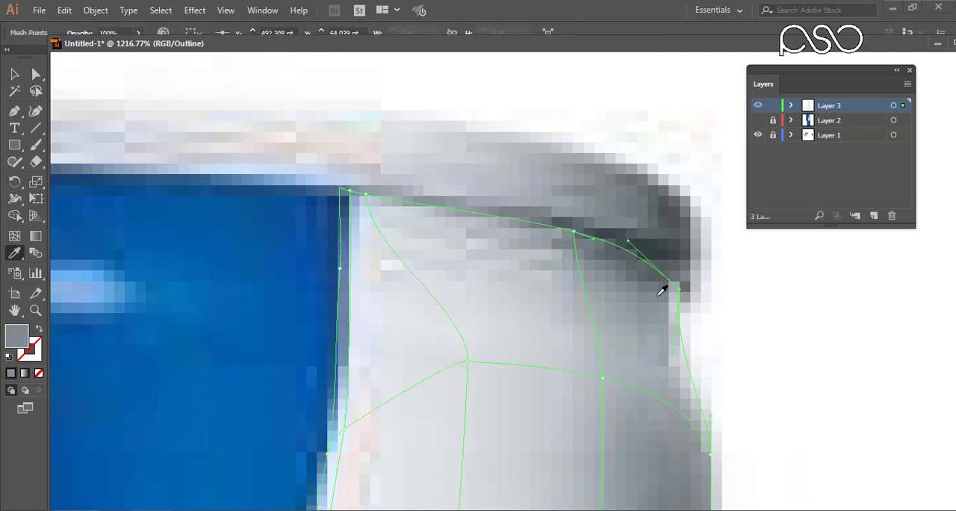
Color the second-row mesh points, from the can's outer edge to the slanted side, with greys and near-whites sampled beside each point.
left_click_drag(704, 461, 700, 472)
left_click(686, 442)
left_click_drag(626, 356, 584, 399)
left_click(621, 402)
left_click_drag(490, 340, 448, 388)
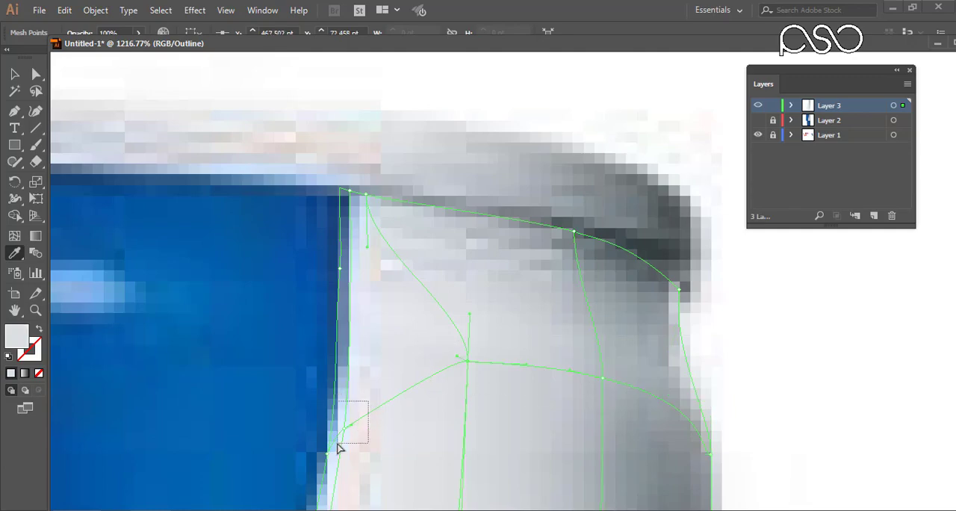
left_click_drag(336, 444, 320, 463)
left_click(365, 464)
Color the white-panel mesh points along its bottom edge with the pale tones and edge grey sampled just above them.
left_click_drag(419, 489, 387, 198)
left_click_drag(388, 478, 389, 135)
left_click_drag(358, 493, 452, 224)
left_click_drag(457, 418, 508, 82)
left_click_drag(262, 485, 299, 97)
left_click(235, 89)
left_click_drag(341, 58, 319, 127)
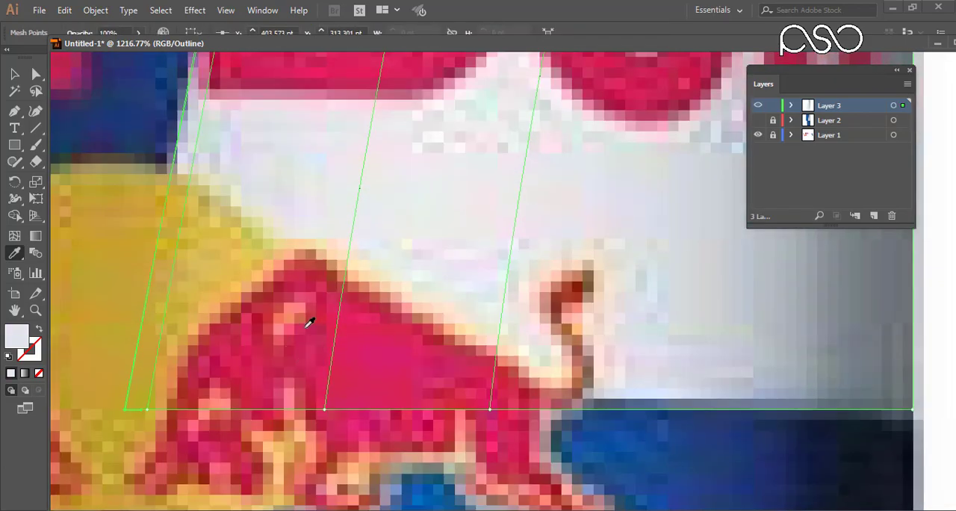
left_click_drag(309, 320, 357, 429)
left_click(369, 165)
left_click_drag(446, 305, 527, 427)
left_click_drag(743, 178, 370, 104)
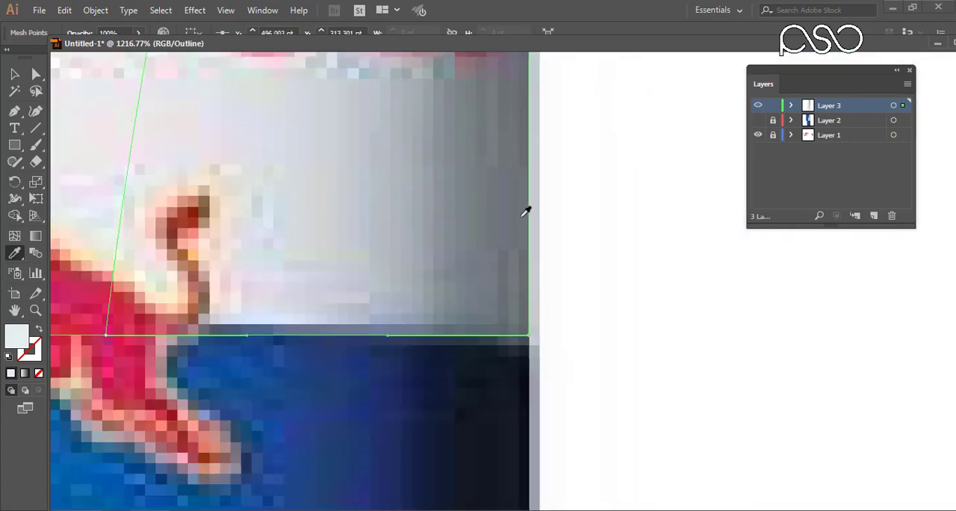
left_click(526, 212)
Compare the colored panel mesh with the reference and the body mesh by toggling the Layer 3 preview and Layer 2 visibility.
scroll(517, 306, "down", 8)
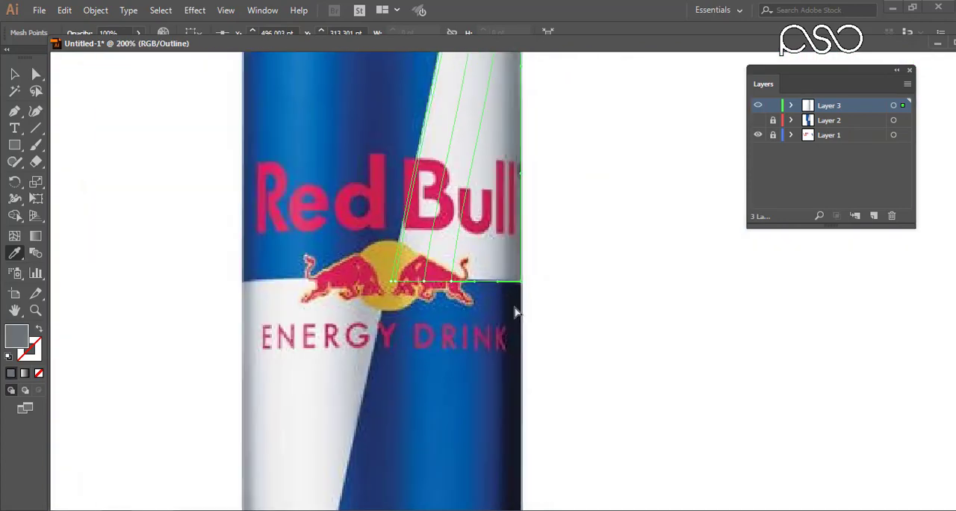
scroll(374, 280, "up", 4)
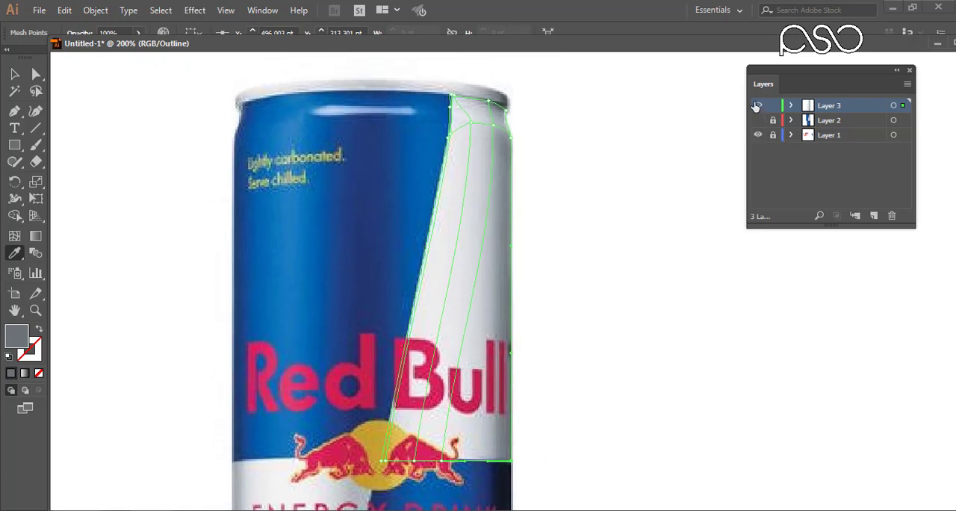
left_click(757, 107, "ctrl")
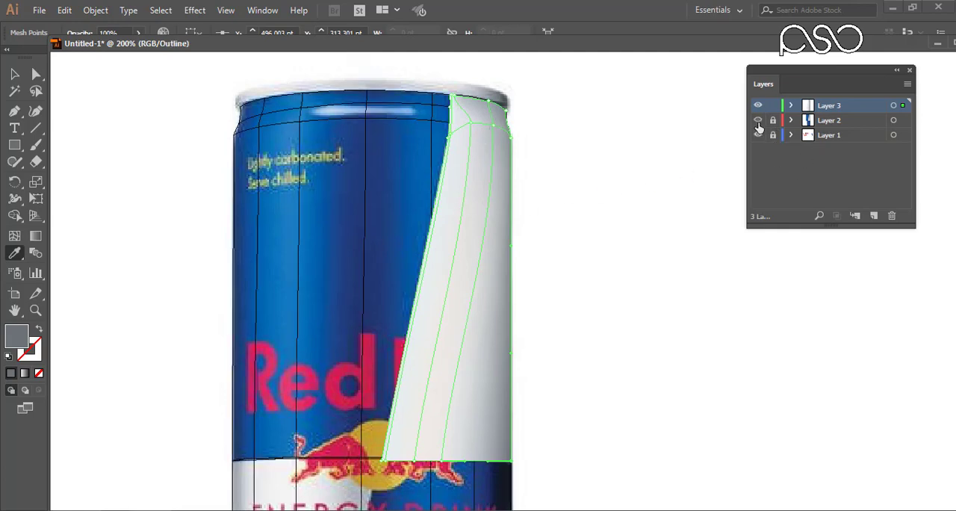
left_click(757, 122)
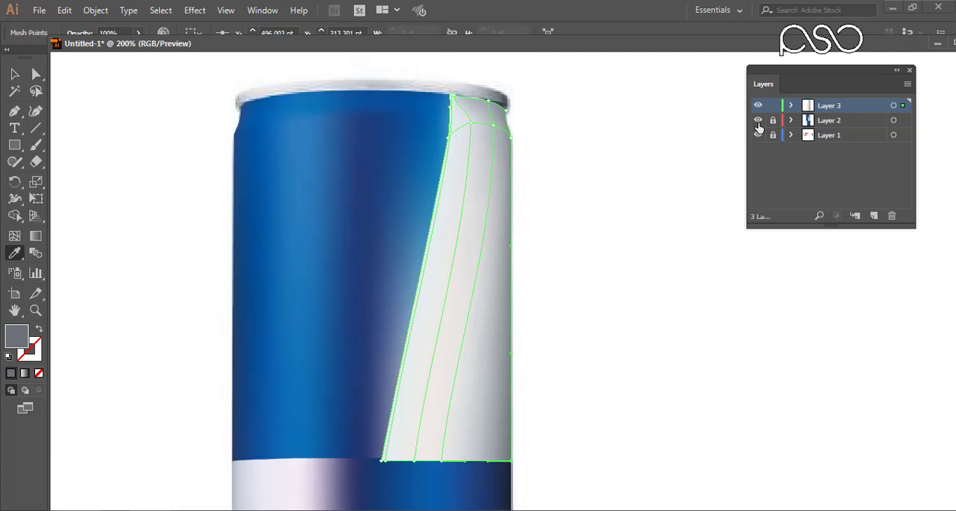
left_click(759, 122)
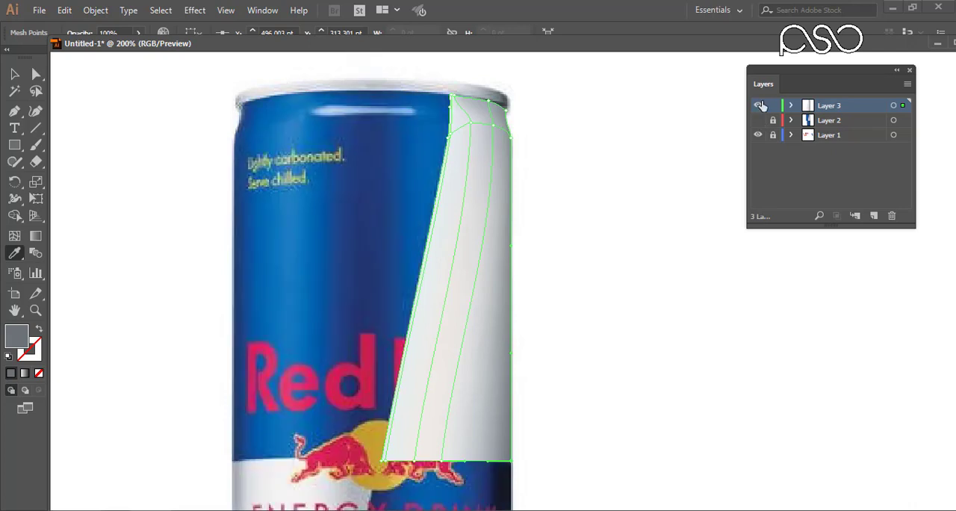
left_click(757, 107, "ctrl")
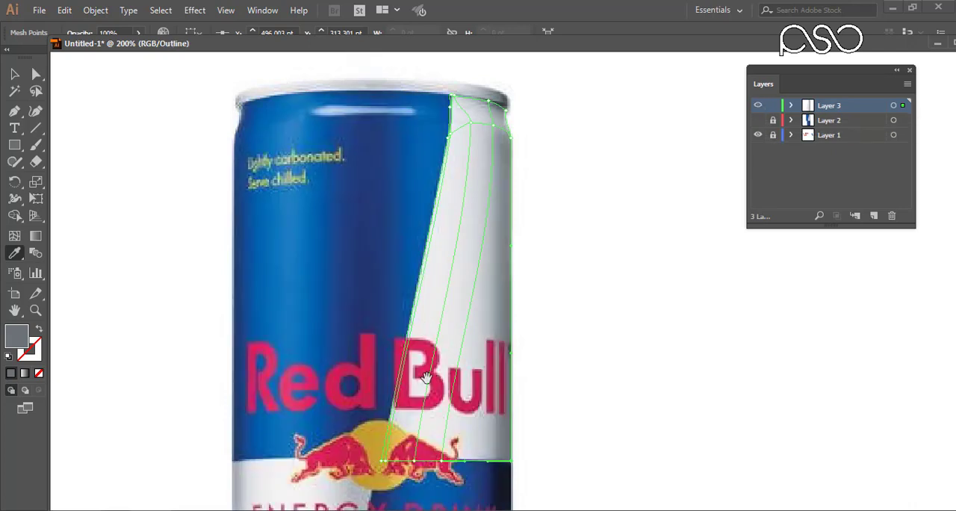
left_click_drag(426, 377, 430, 252)
left_click_drag(446, 365, 419, 459)
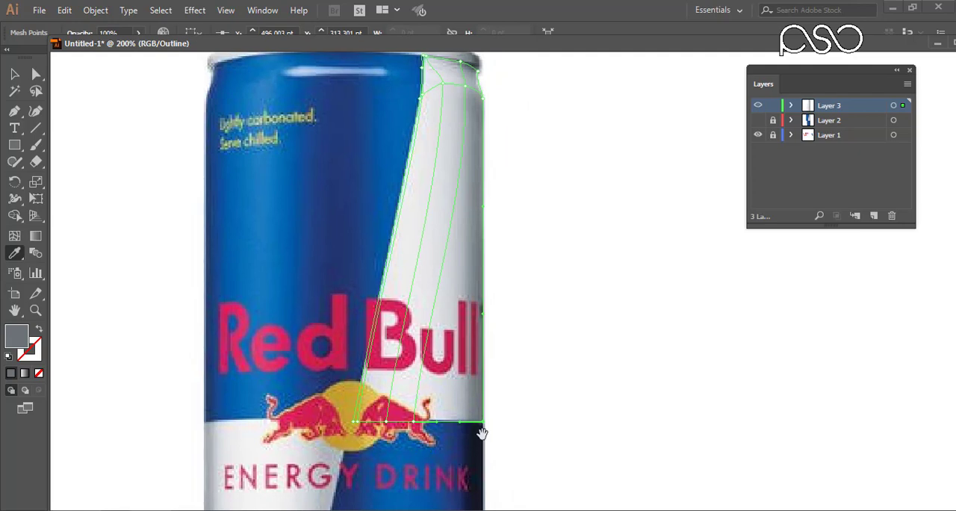
left_click(758, 121)
left_click(757, 121)
Show Layer 3 in preview and duplicate the panel mesh, placing the copy over the can's lower-left white panel.
left_click(758, 106, "ctrl")
key("v")
left_click_drag(499, 106, 499, 217)
left_click(452, 220)
key("ctrl+z")
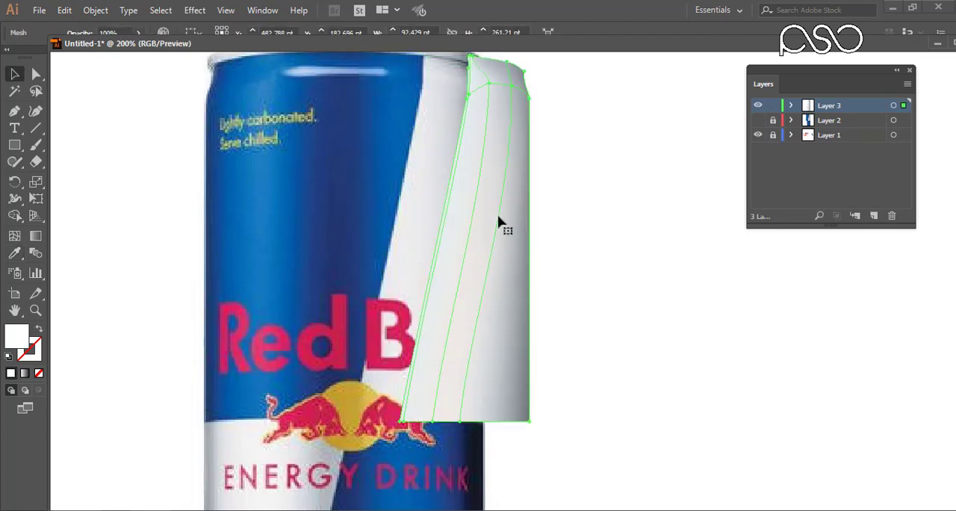
left_click_drag(454, 222, 392, 368)
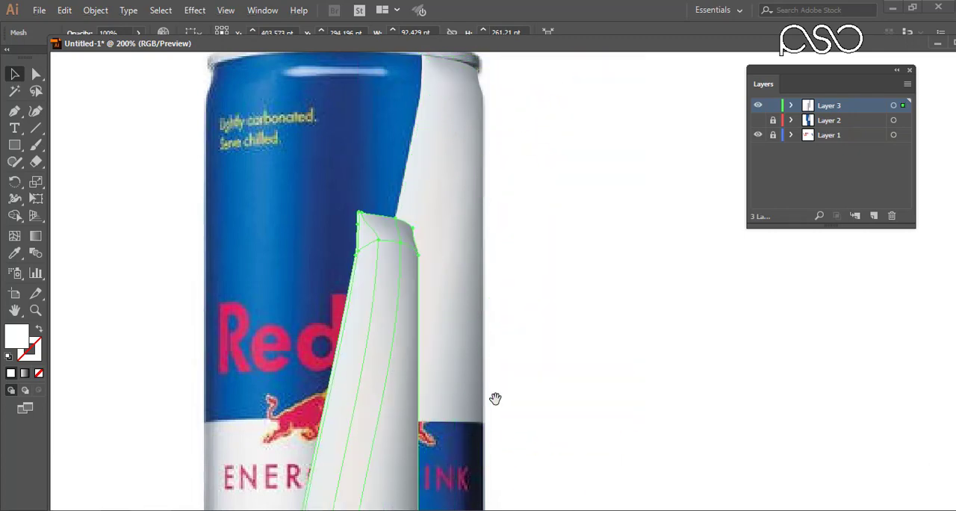
left_click_drag(495, 397, 560, 197)
left_click_drag(571, 289, 647, 179)
left_click_drag(542, 226, 462, 402)
Reflect the copied mesh across the vertical axis.
right_click(474, 357)
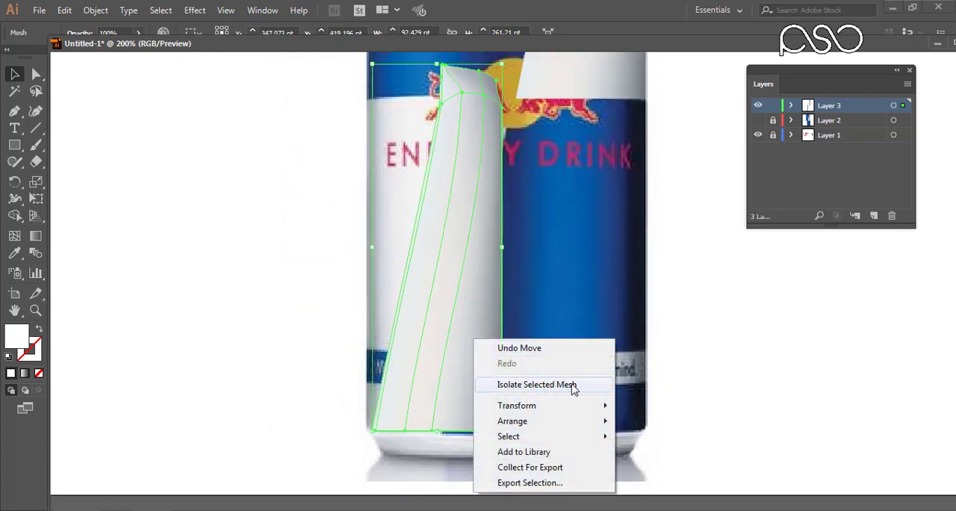
mouse_move(582, 406)
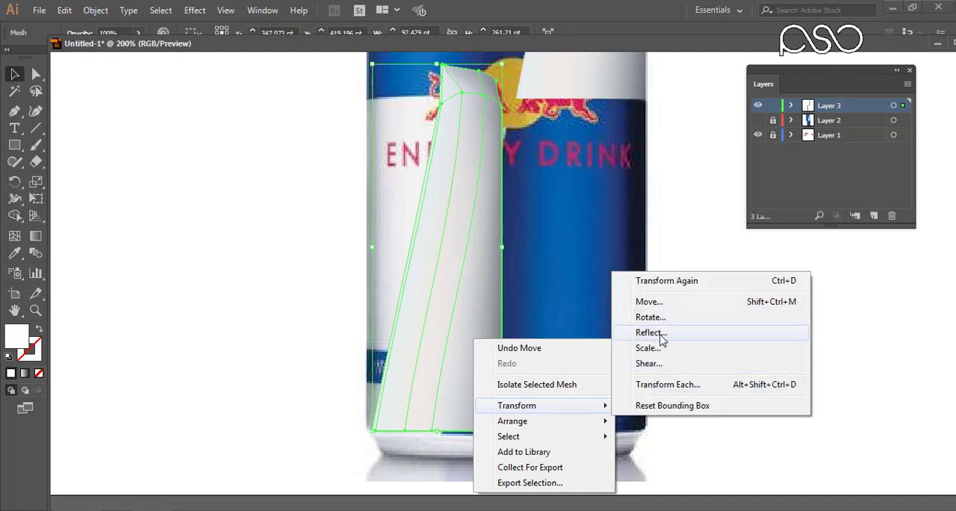
left_click(662, 340)
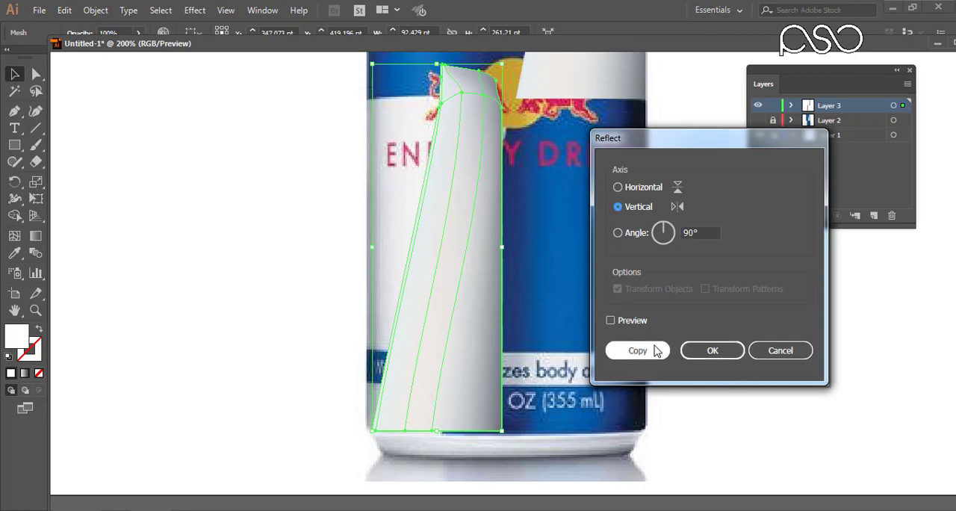
left_click(632, 322)
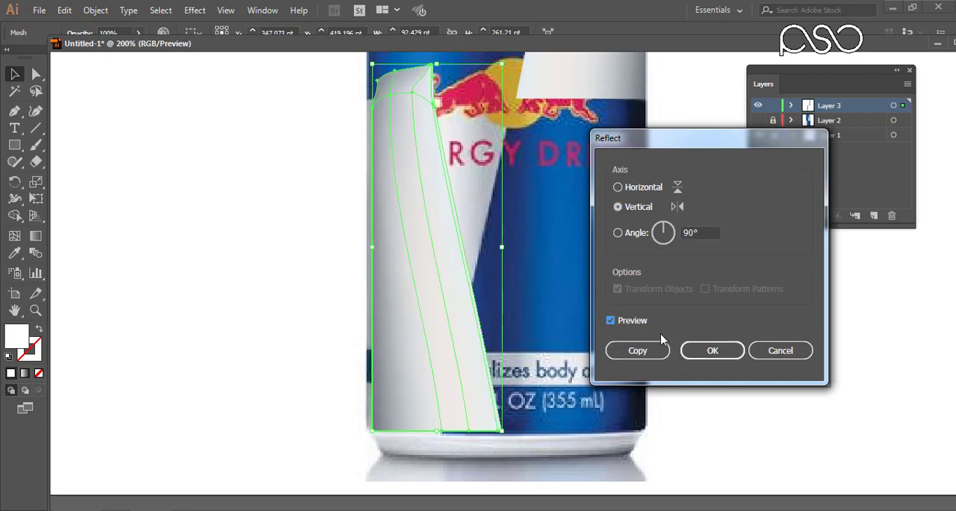
left_click(713, 351)
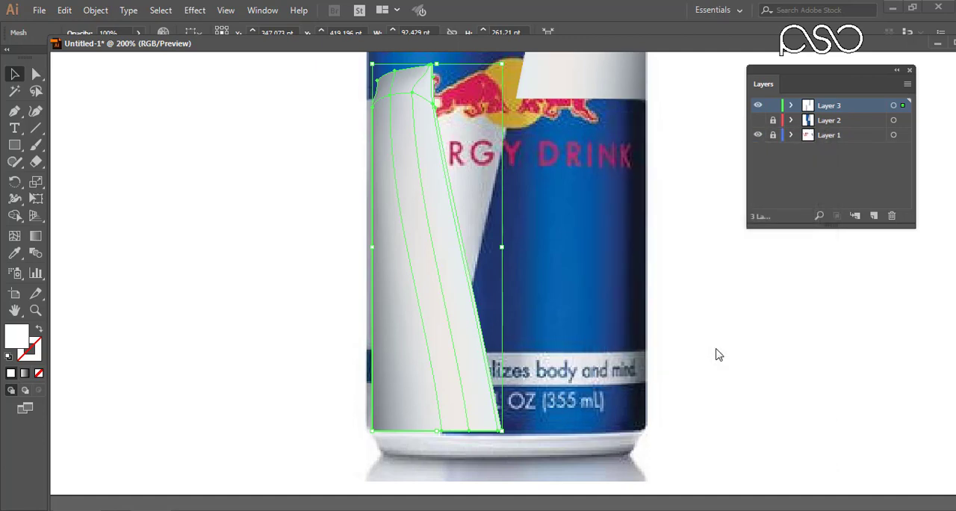
Reflect the copied mesh across the horizontal axis and move it against the lower-left panel's upper and outer edges.
right_click(437, 240)
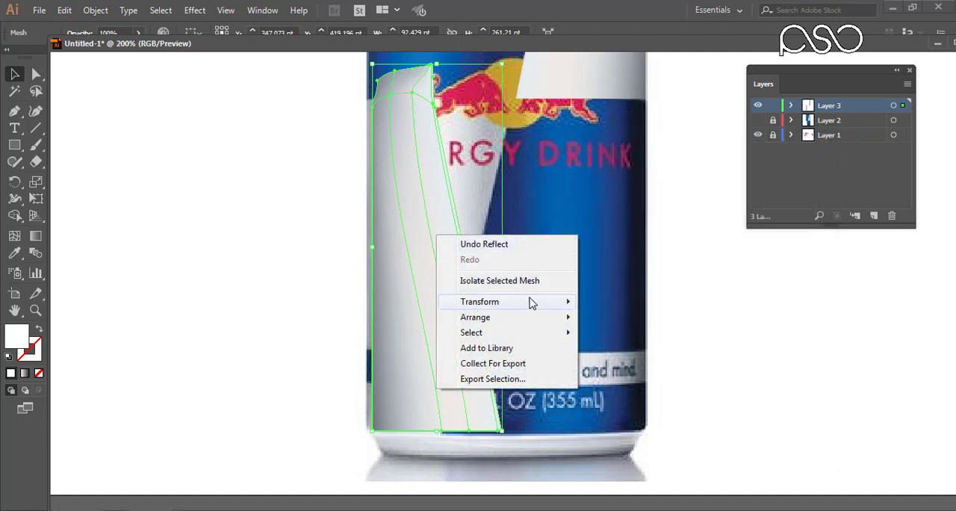
mouse_move(548, 304)
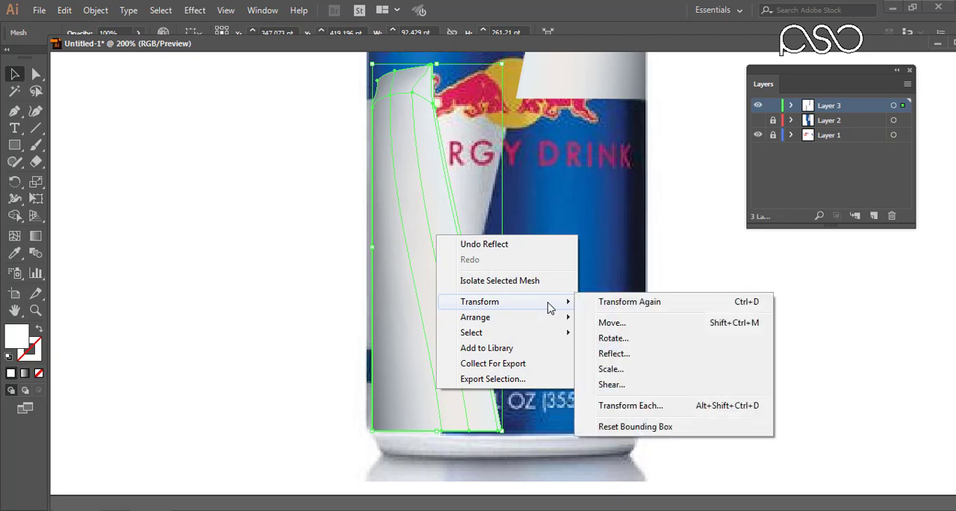
left_click(626, 355)
left_click(627, 188)
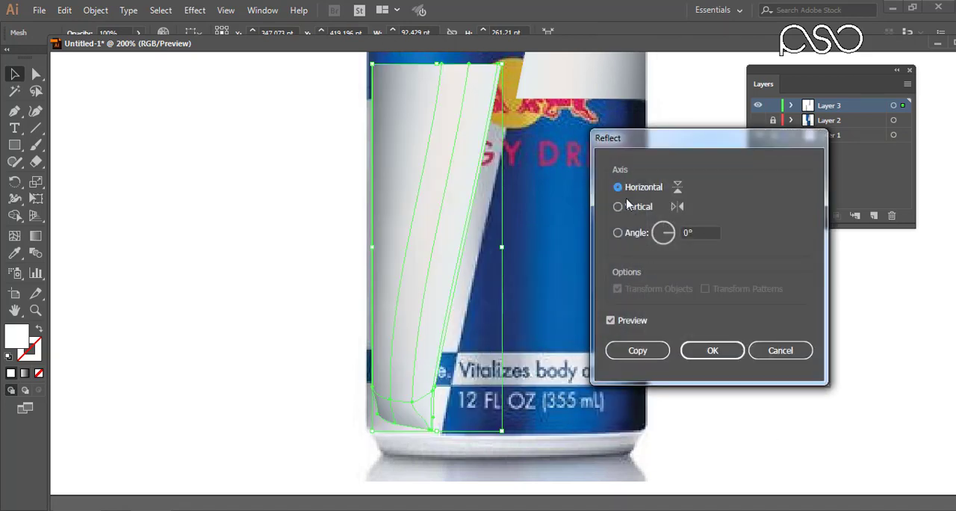
left_click(710, 356)
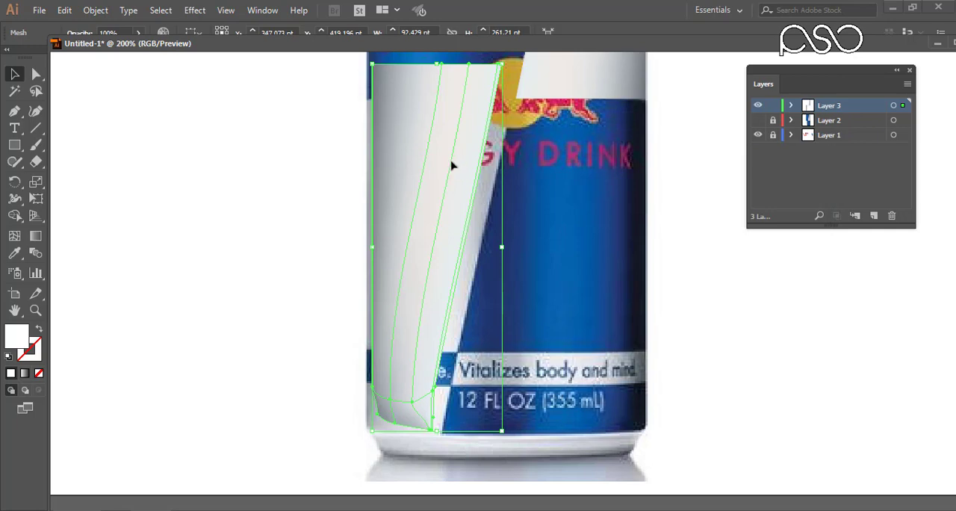
left_click_drag(451, 165, 445, 198)
Nudge the copy's upper-right corner mesh points to the right to reach the panel's slanted edge.
left_click_drag(339, 76, 534, 145)
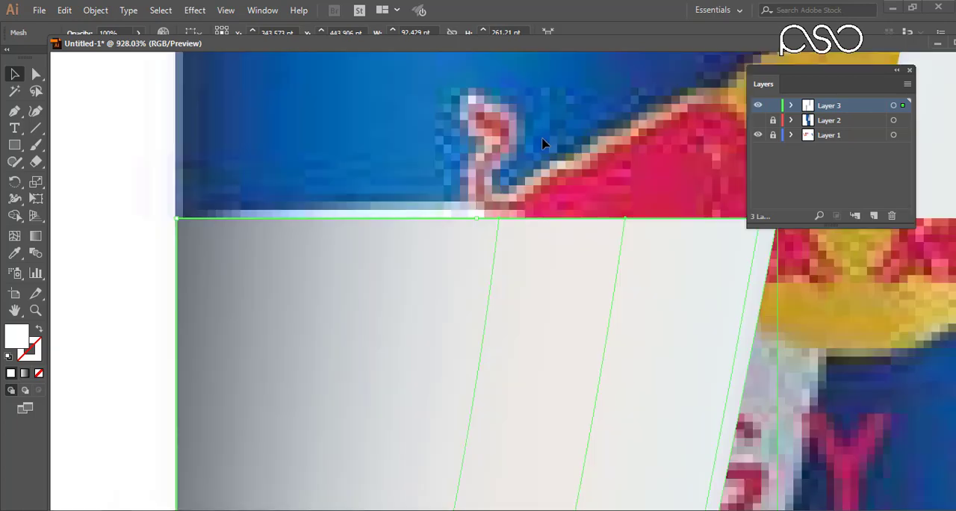
left_click_drag(805, 237, 716, 54)
key("a")
key("Right")
key("Right")
key("Right")
key("Right")
key("Right")
key("Right")
key("Right")
key("Right")
key("Right")
key("Right")
key("Right")
key("Right")
key("Right")
key("Left")
key("Right")
Nudge the copy's lower mesh points upward toward the edge where the panel meets the can's bottom rim.
left_click_drag(512, 375, 507, 67)
left_click_drag(515, 448, 501, 74)
left_click_drag(501, 349, 506, 304)
left_click_drag(93, 299, 354, 220)
key("Up")
key("Up")
key("Up")
key("Up")
key("Up")
left_click_drag(349, 261, 545, 264)
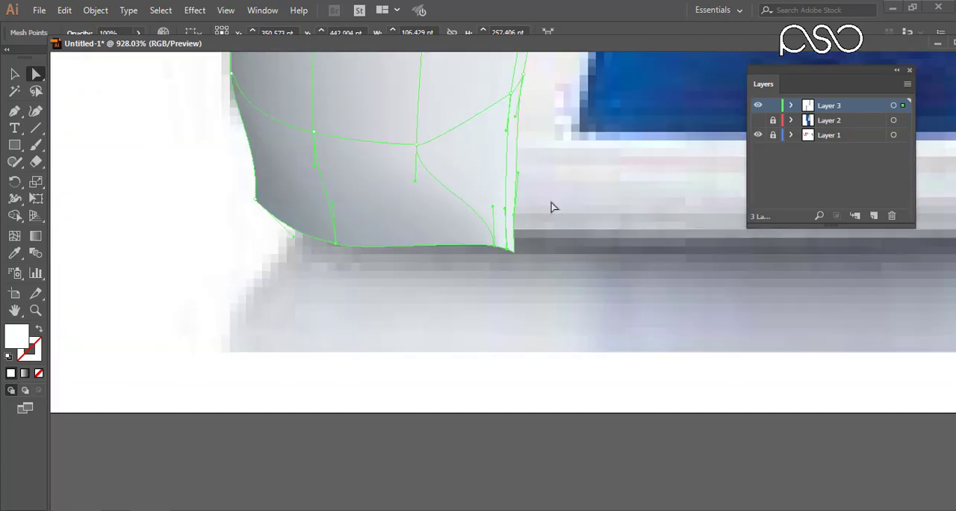
key("Up")
key("Up")
key("Up")
key("Up")
left_click_drag(919, 233, 834, 363)
left_click_drag(135, 407, 582, 157)
key("Up")
key("Up")
key("Up")
key("Up")
key("Up")
key("Up")
key("Up")
key("Up")
key("Up")
key("Up")
key("Up")
key("Up")
key("Up")
key("Up")
key("Up")
left_click_drag(473, 319, 344, 214)
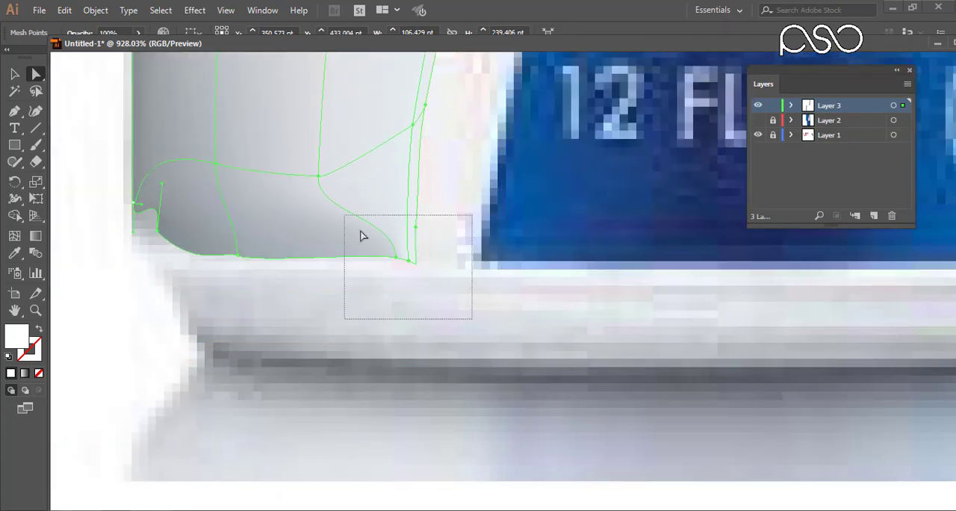
key("Right")
key("Right")
key("Right")
key("Right")
key("Right")
key("ctrl+z")
key("ctrl+z")
key("ctrl+z")
key("ctrl+z")
key("ctrl+z")
key("ctrl+z")
Nudge the mesh points at the copy's lower-right end to the right to meet the blue panel.
left_click_drag(477, 315, 307, 118)
key("Right")
key("Right")
key("Right")
key("Right")
key("Right")
key("Right")
key("Right")
key("Right")
key("Right")
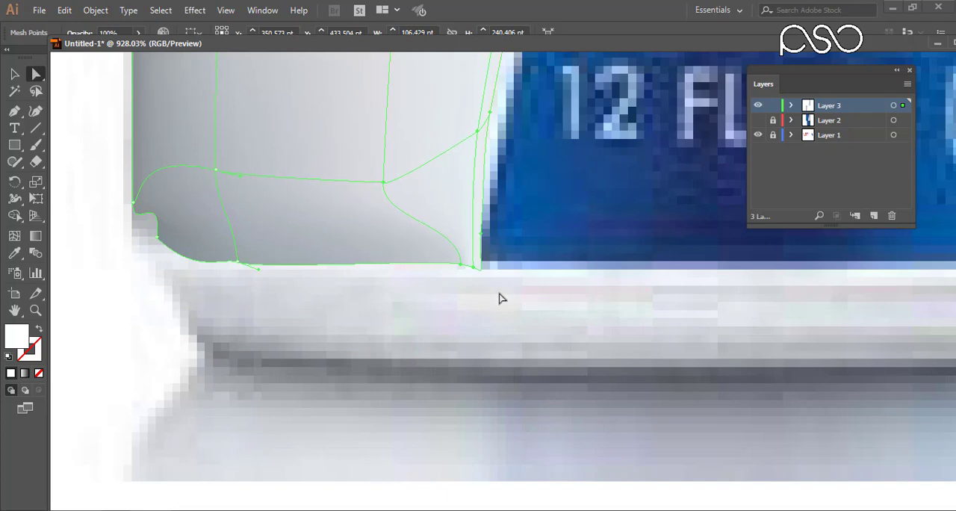
Align the lower-right corner mesh points with the panel's bottom edge and straighten the inner mesh column beside them.
left_click_drag(481, 275, 481, 272)
left_click_drag(550, 303, 401, 218)
left_click_drag(486, 281, 489, 271)
left_click_drag(527, 311, 529, 292)
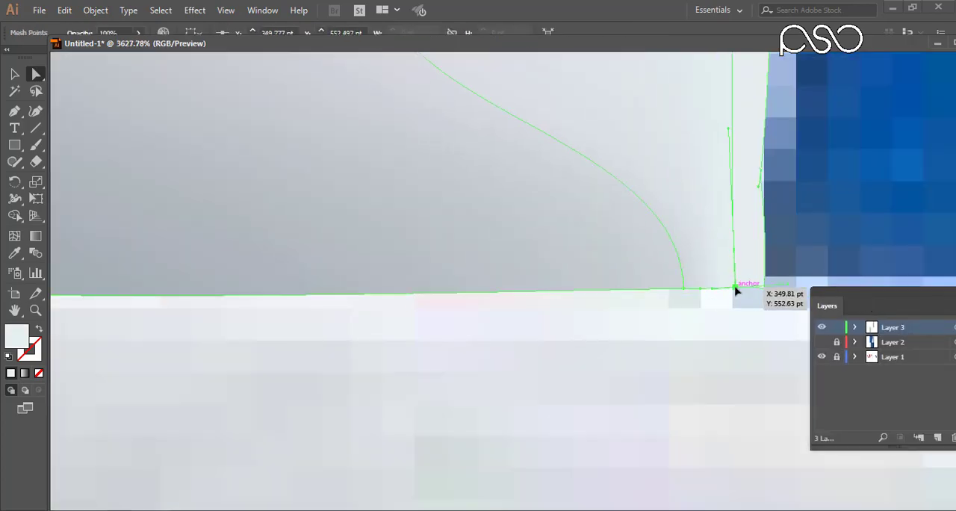
left_click_drag(642, 311, 593, 389)
left_click_drag(661, 367, 317, 371)
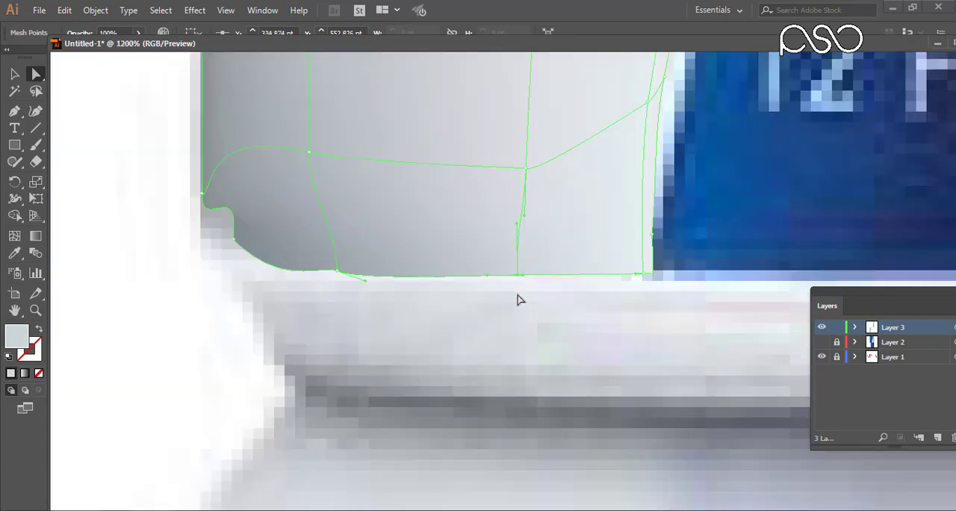
scroll(371, 266, "up", 5)
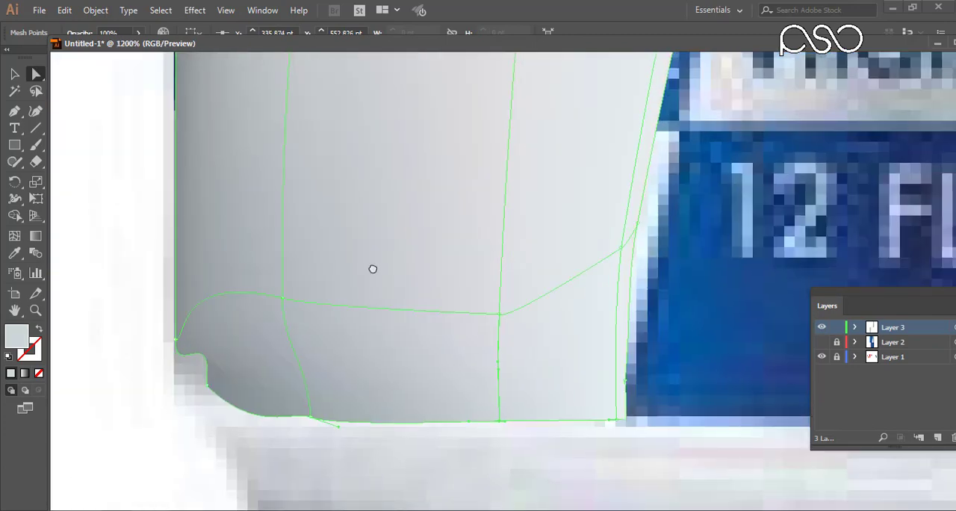
Shape the mesh's lower-left corner into a smooth curve and level the adjacent bottom-edge point with the rim.
left_click_drag(277, 351, 261, 386)
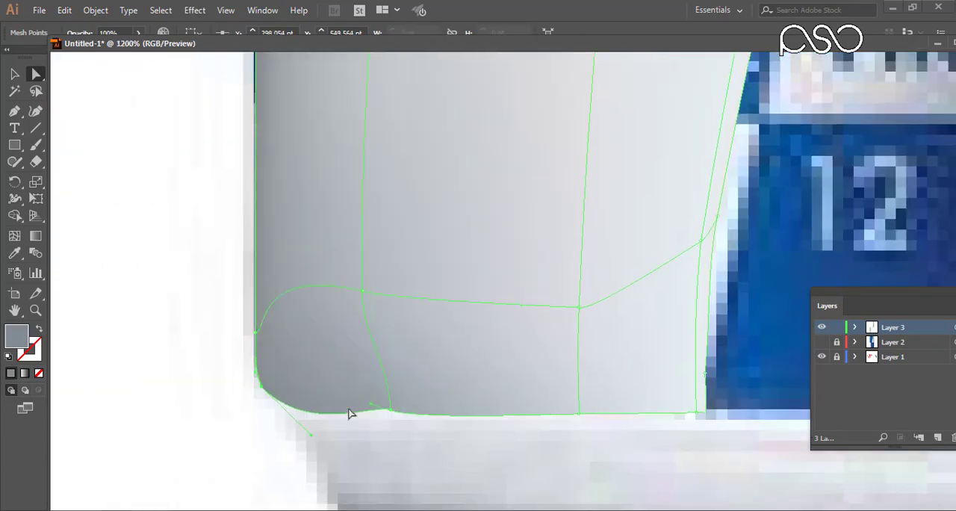
key("Right")
left_click(389, 410)
key("Down")
left_click_drag(421, 426, 422, 421)
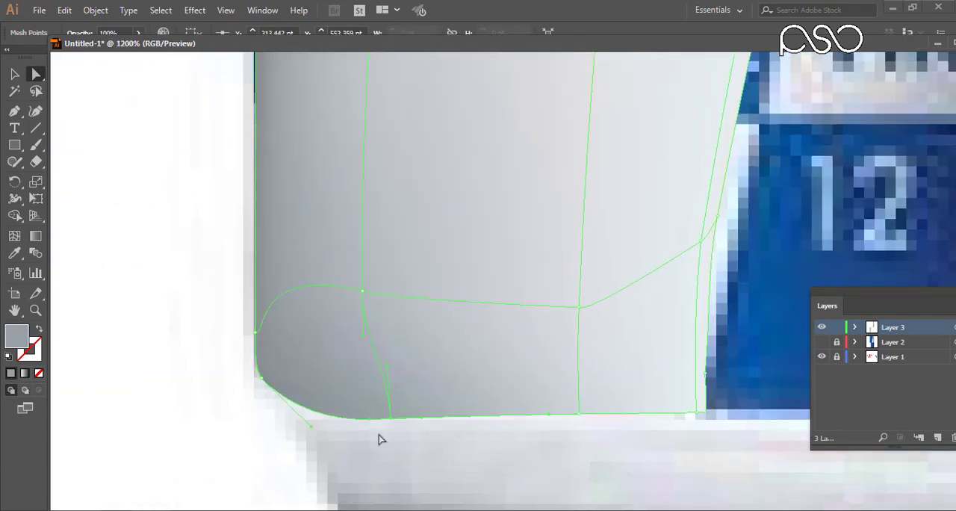
left_click(321, 423)
left_click(261, 378)
left_click_drag(311, 426, 302, 420)
Smooth the lower horizontal mesh line where it meets the can's left edge.
key("ctrl+minus")
key("ctrl+minus")
key("ctrl+minus")
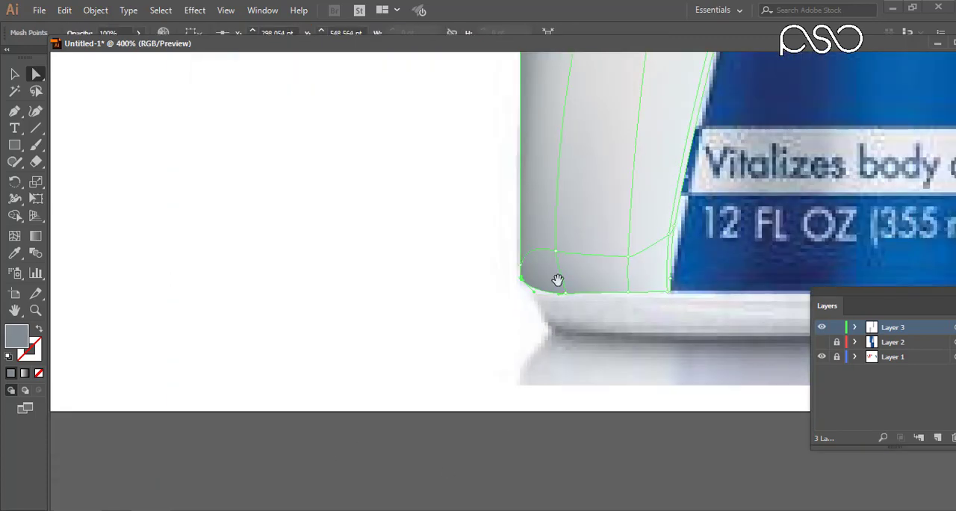
left_click_drag(557, 279, 398, 409)
left_click(361, 391)
key("Delete")
key("ctrl+z")
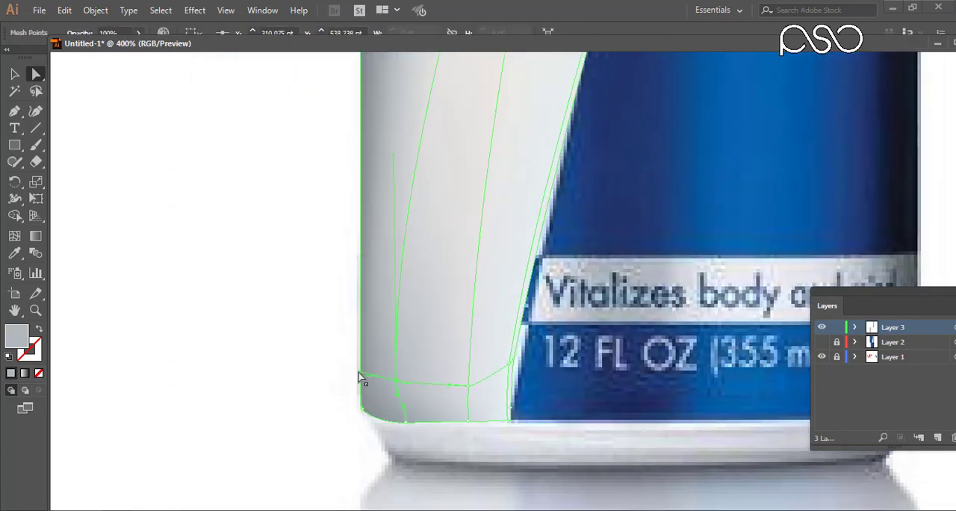
Straighten the mesh lines at the lower end of the slanted side and check their fit in outline view.
left_click_drag(532, 374, 512, 308)
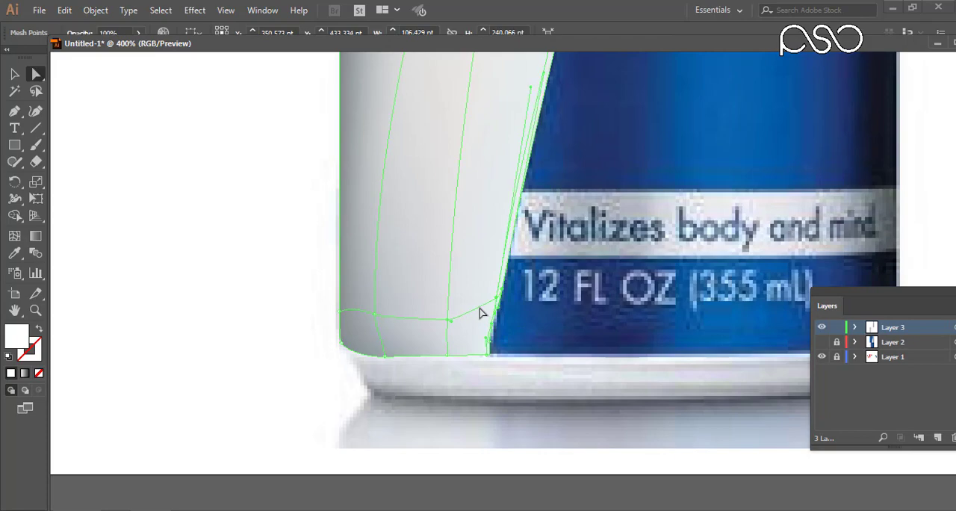
key("ctrl+y")
scroll(487, 313, "up", 5)
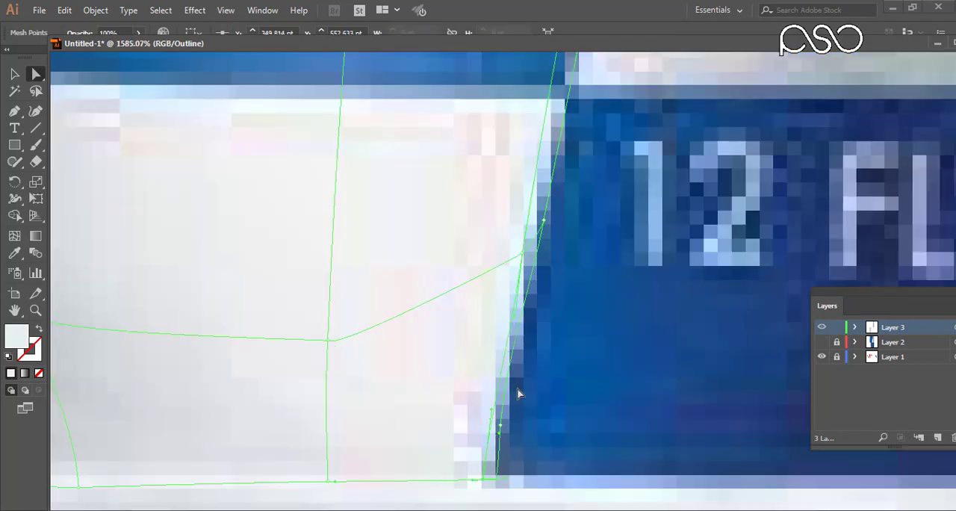
scroll(570, 266, "down", 6)
Move the first inner top-edge mesh point of the lower-left white panel toward the can's left edge and straighten its column.
left_click_drag(552, 67, 506, 495)
left_click_drag(576, 189, 608, 220)
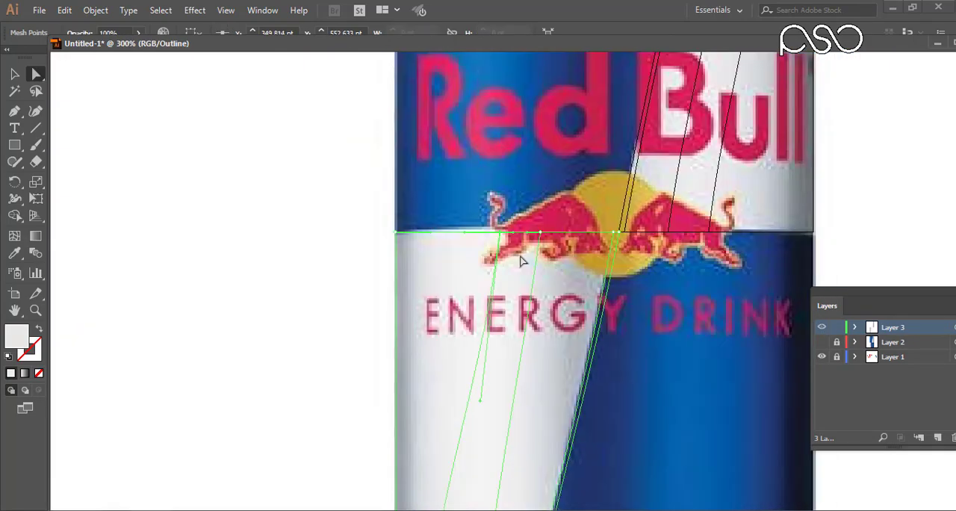
left_click_drag(495, 231, 425, 231)
left_click_drag(429, 479, 490, 305)
left_click_drag(467, 227, 475, 230)
left_click_drag(518, 437, 506, 285)
left_click_drag(473, 381, 482, 386)
mouse_move(478, 412)
left_mouse_down()
mouse_move(486, 417)
mouse_move(452, 413)
mouse_move(466, 412)
left_mouse_up()
Slide the second inner top-edge mesh point of the lower-left panel toward the left and realign its vertical mesh line.
left_click_drag(537, 75, 516, 368)
left_click(571, 202)
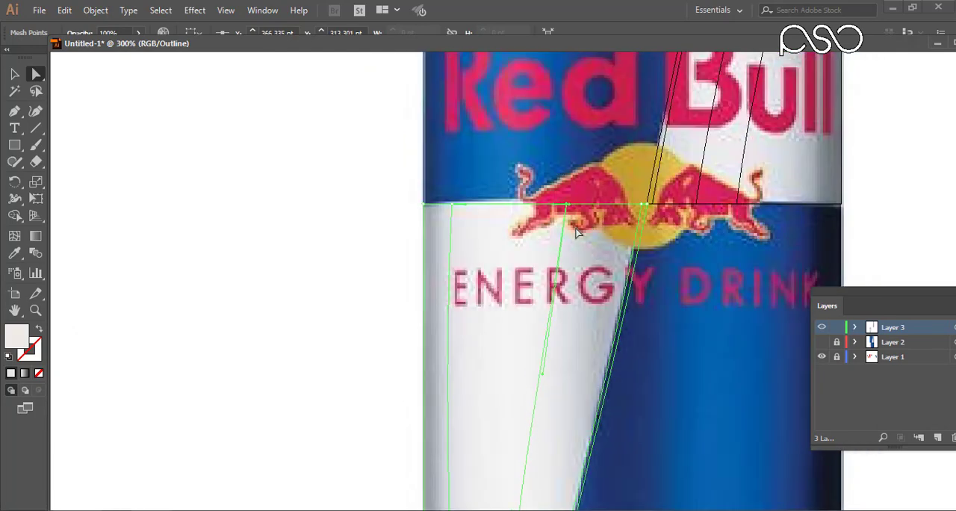
left_click_drag(571, 202, 515, 203)
left_click_drag(530, 496, 529, 215)
left_click_drag(504, 392, 498, 394)
Compare the lower-left mesh's filled preview with the photo and return the layer to outline view.
left_click_drag(675, 67, 542, 248)
left_click(821, 327)
left_click_drag(555, 309, 570, 182)
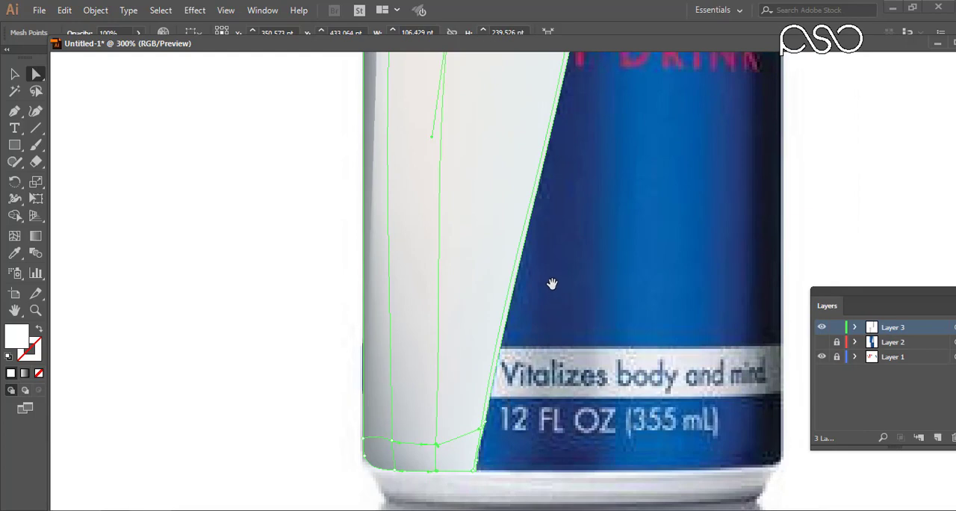
left_click(820, 328, "ctrl")
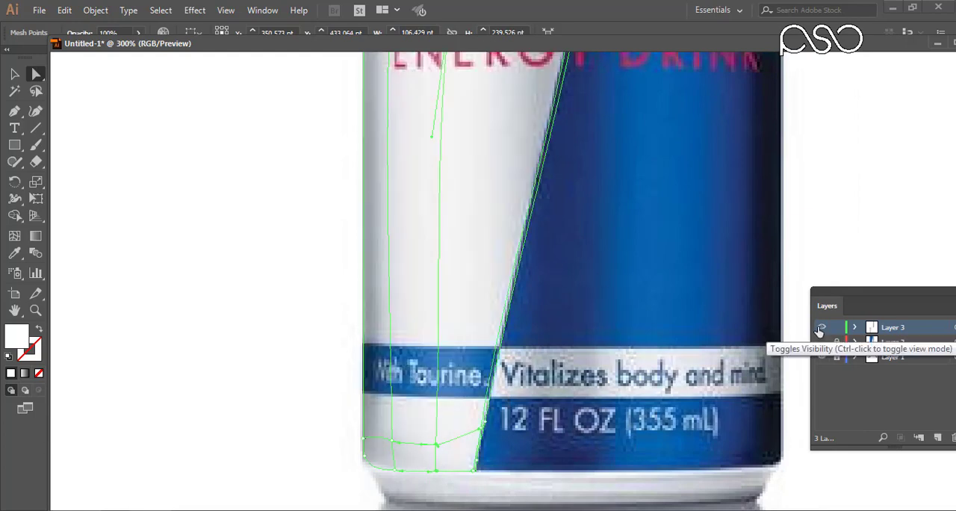
left_click_drag(565, 281, 604, 397)
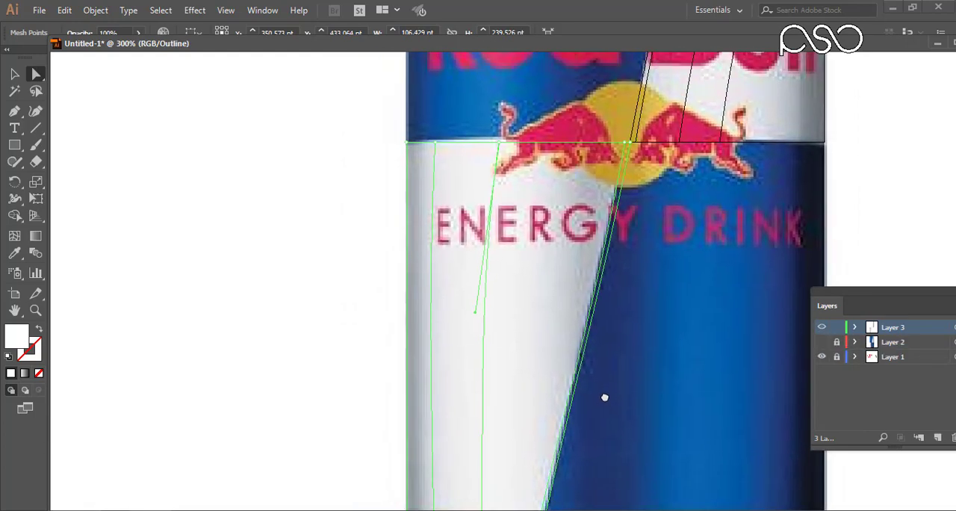
Colour the mesh points along the lower-left panel's top edge with shades sampled from the photo.
left_click_drag(380, 115, 626, 249)
left_click(15, 74)
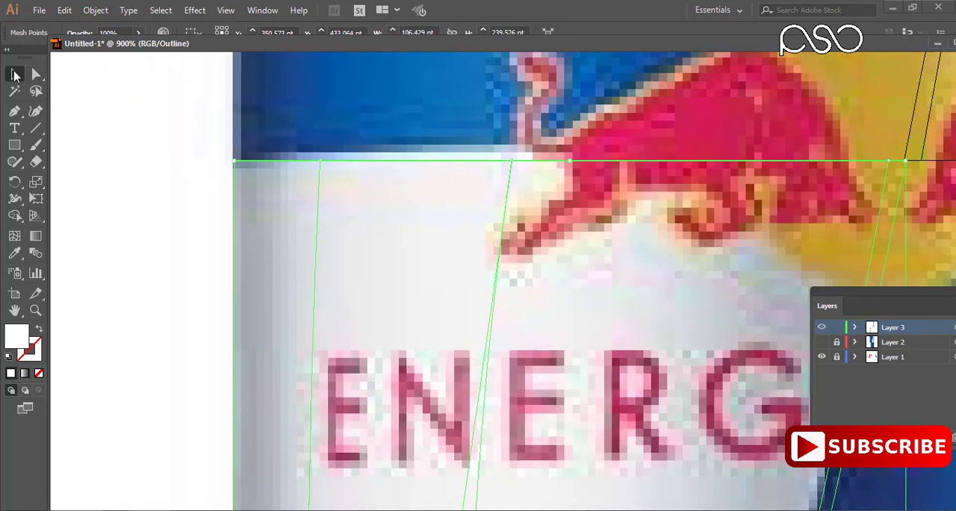
left_click(15, 254)
left_click(323, 184)
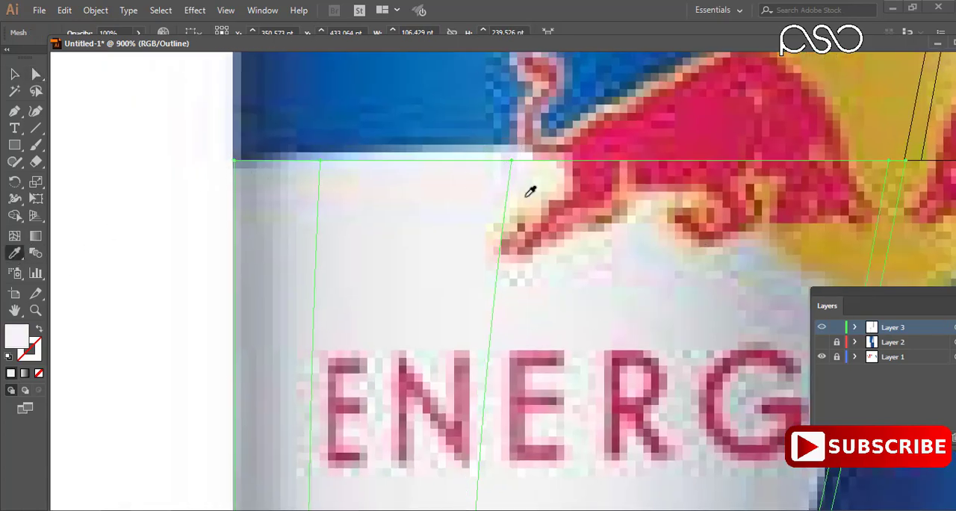
scroll(528, 192, "right", 5)
left_click(459, 317)
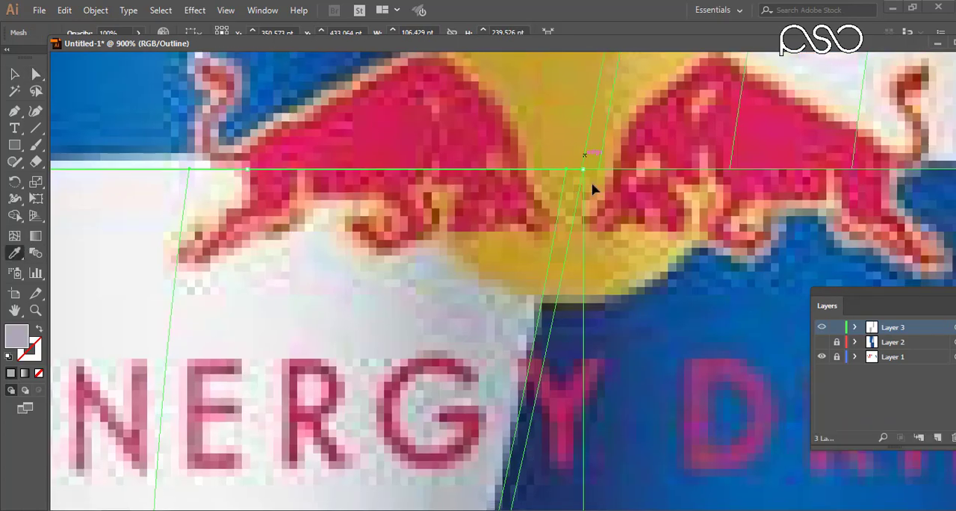
left_click_drag(593, 186, 572, 155)
left_click(448, 322)
Add a horizontal mesh line across the middle of the lower-left white panel with the Mesh tool.
left_click_drag(457, 354, 519, 145)
left_click_drag(481, 364, 548, 158)
left_click_drag(541, 354, 624, 123)
left_click(15, 236)
left_click(340, 222)
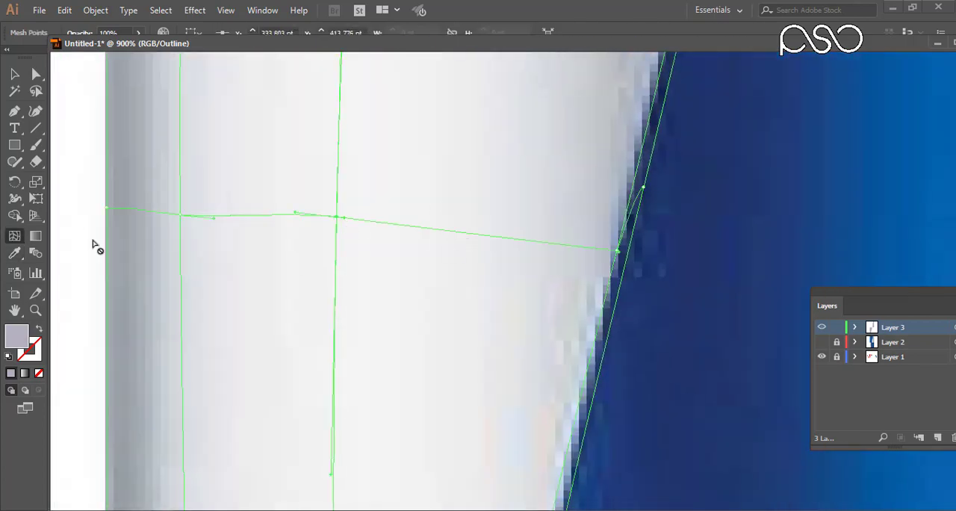
Colour the middle row's mesh points from the slanted side to the can's left edge with shades sampled from the photo.
key("i")
left_click(642, 186, "ctrl")
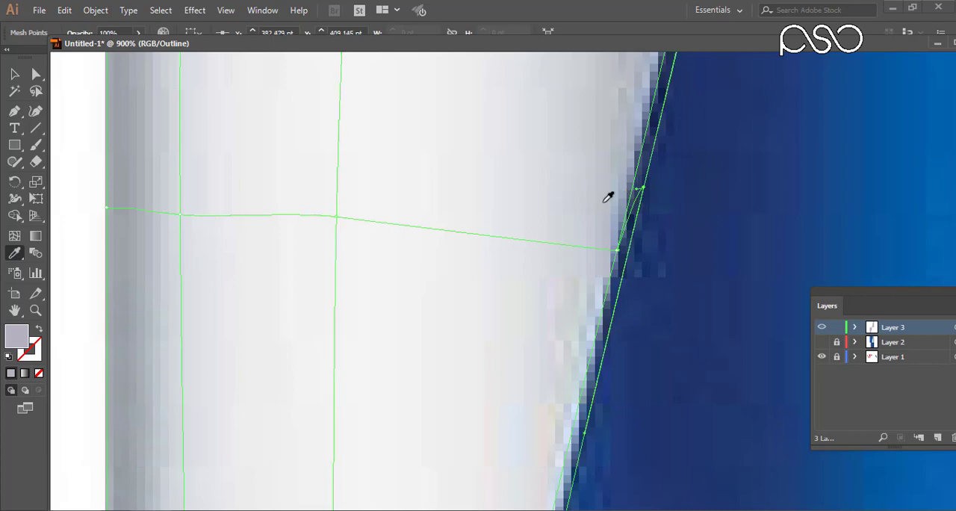
left_click(617, 249, "ctrl")
left_click(602, 219)
left_click(336, 216, "ctrl")
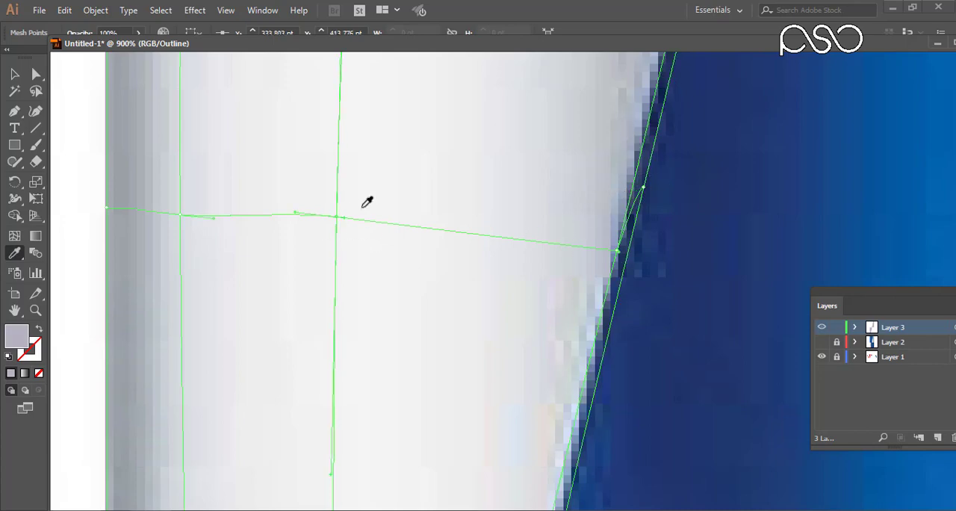
left_click(362, 207)
left_click(180, 215, "ctrl")
left_click(189, 175)
left_click(106, 207, "ctrl")
Colour the mesh points on the lower inner row and the rounded lower-left corner with nearby photo shades.
scroll(382, 230, "down", 10)
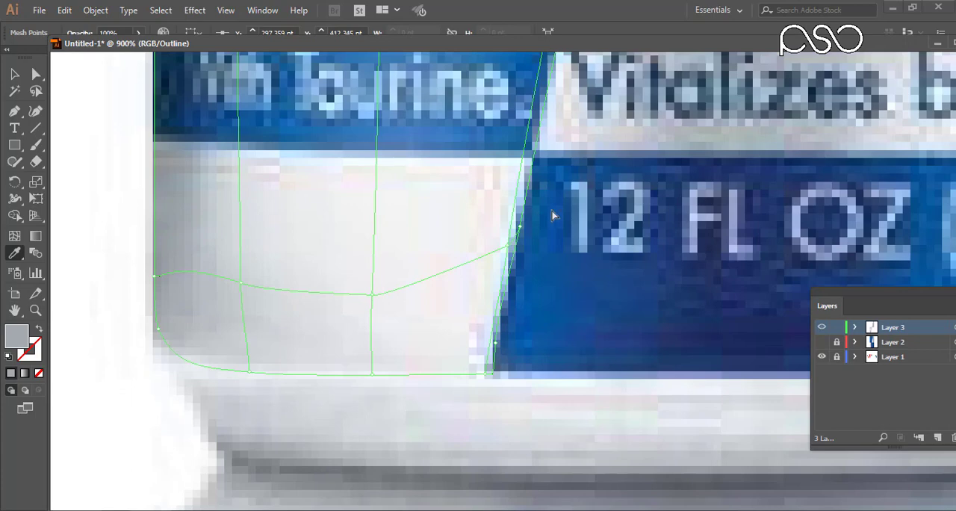
left_click(498, 233)
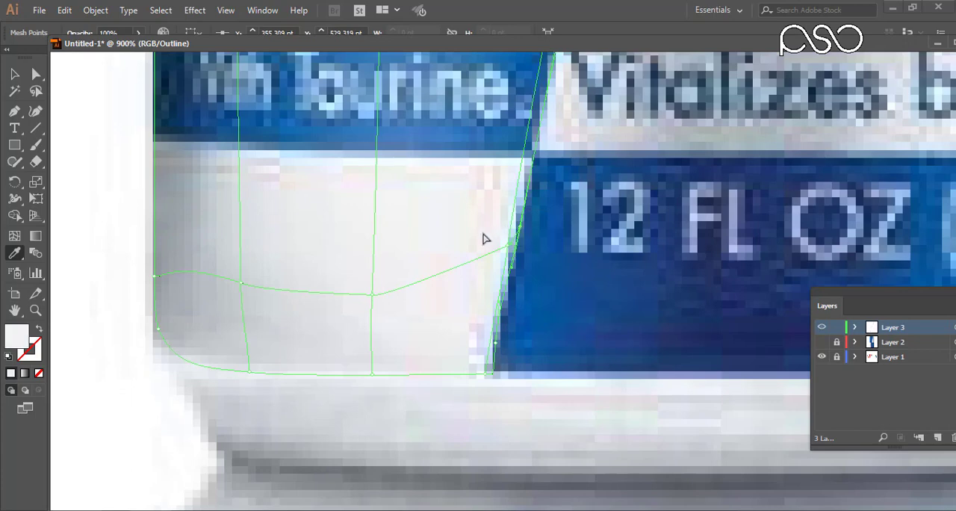
left_click(371, 295, "ctrl")
left_click(377, 274)
left_click_drag(270, 292, 270, 292)
left_click(247, 261)
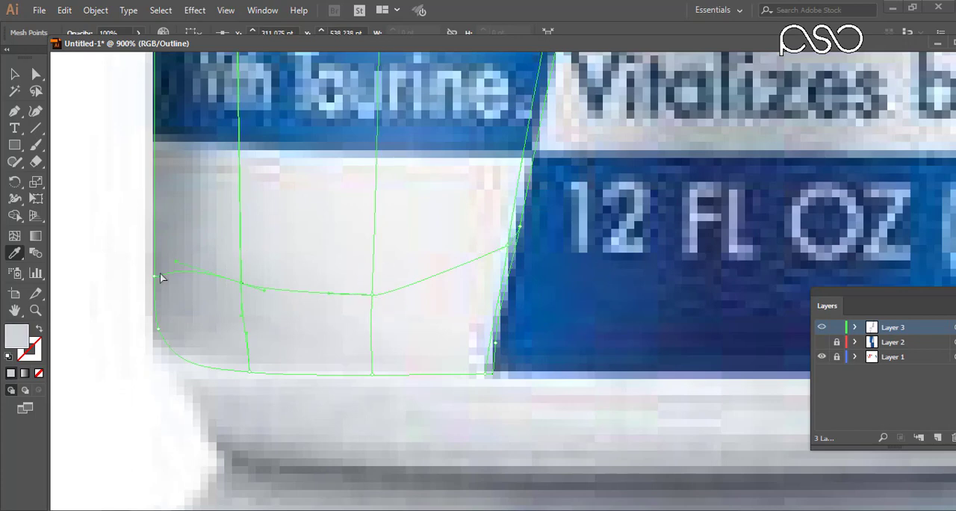
left_click(155, 276, "ctrl")
left_click(161, 253)
left_click(157, 328, "ctrl")
left_click(169, 327)
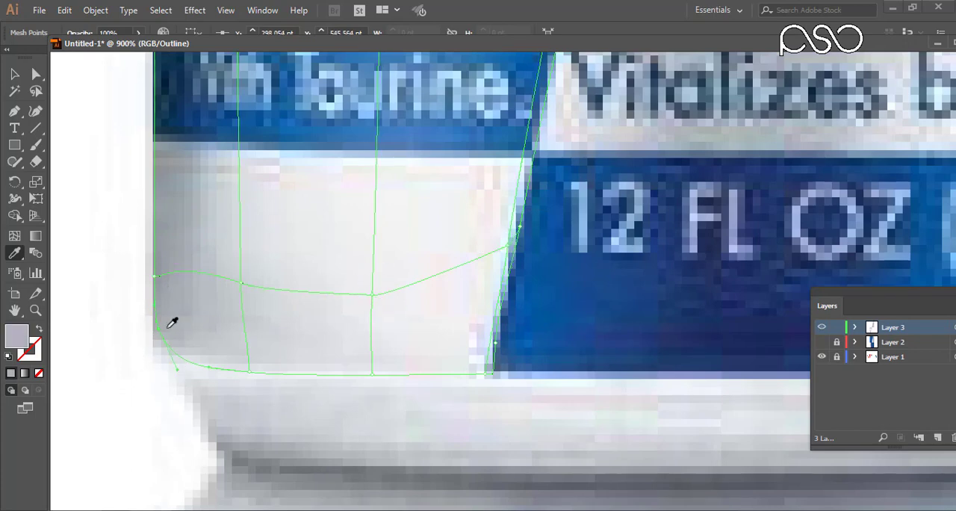
Colour the mesh points along the lower-left panel's bottom edge and its slanted corner with sampled photo shades.
left_click_drag(258, 385, 259, 385)
left_click(257, 364)
left_click(372, 374, "ctrl")
left_click(360, 371)
left_click(486, 365)
left_click_drag(493, 385, 487, 386)
left_click(484, 365)
left_click_drag(546, 346, 486, 427)
Preview the layer on the full can and toggle the upper-right mesh's visibility to compare both panels with the photo.
key("ctrl+0")
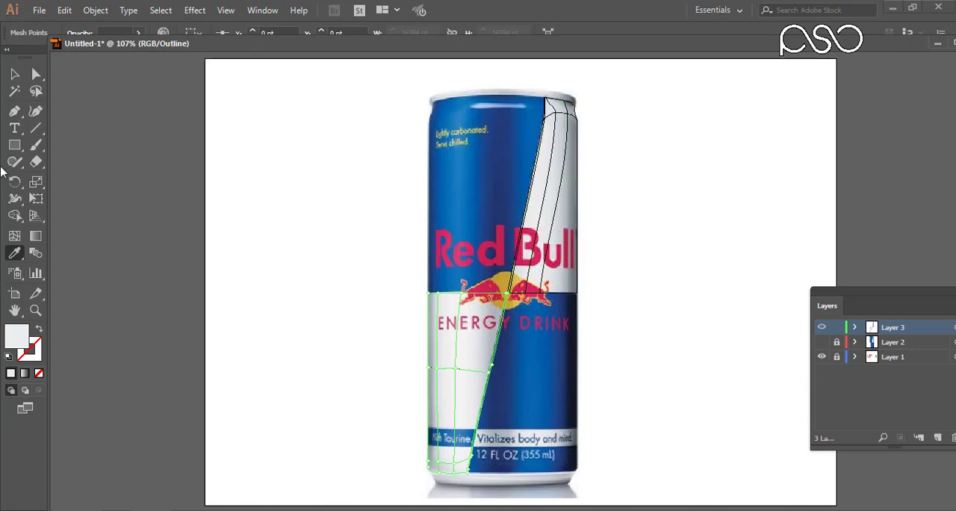
left_click(13, 75)
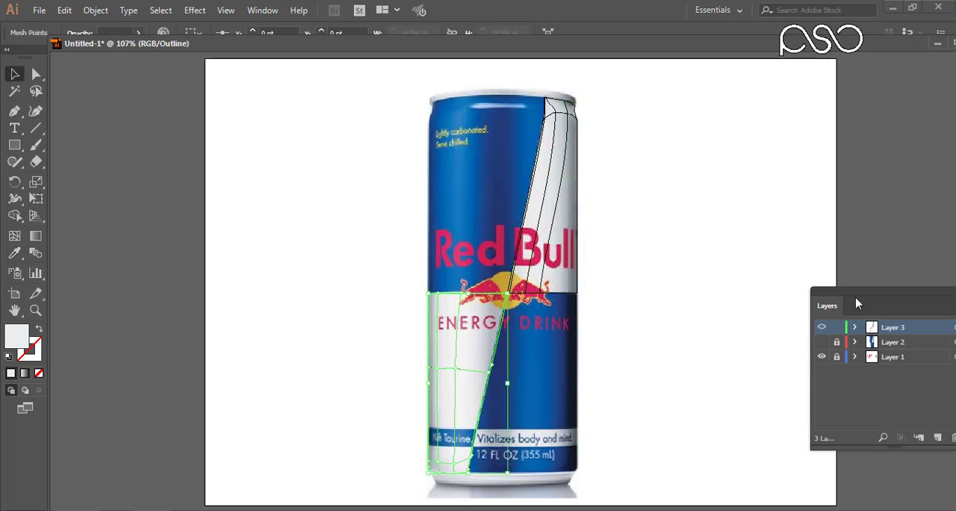
left_click(821, 328, "ctrl")
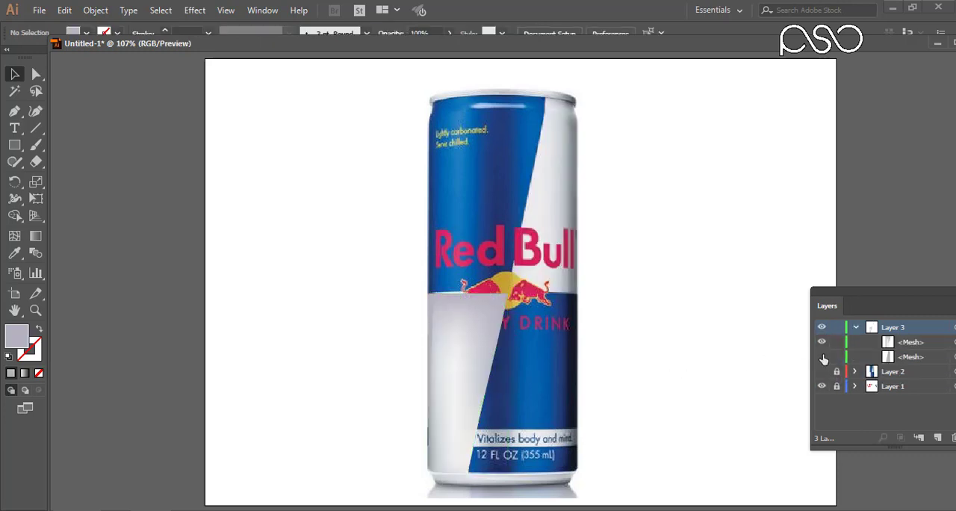
left_click(821, 357)
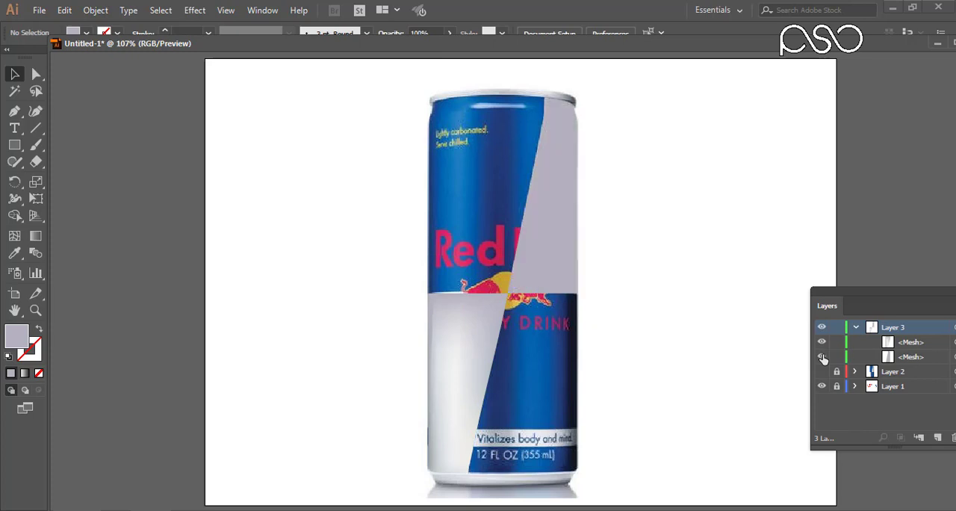
left_click(822, 357)
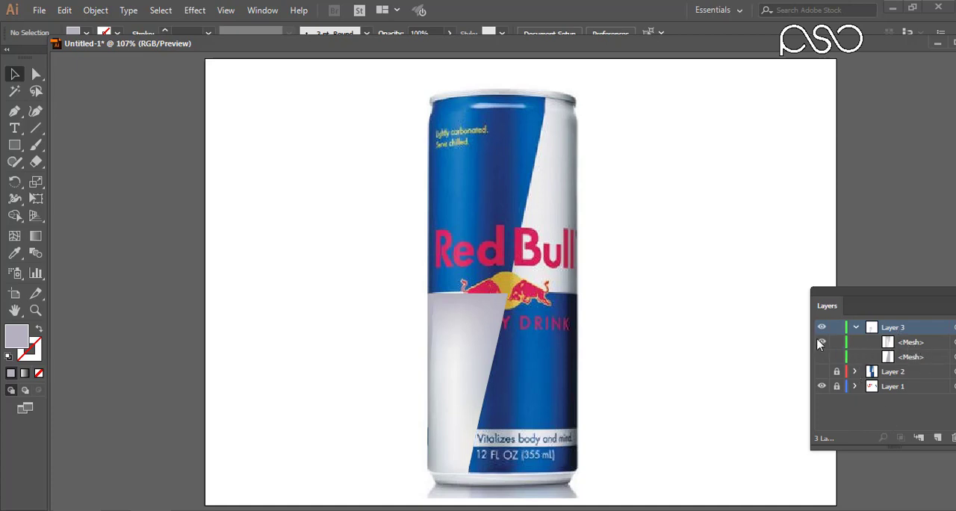
left_click(822, 357)
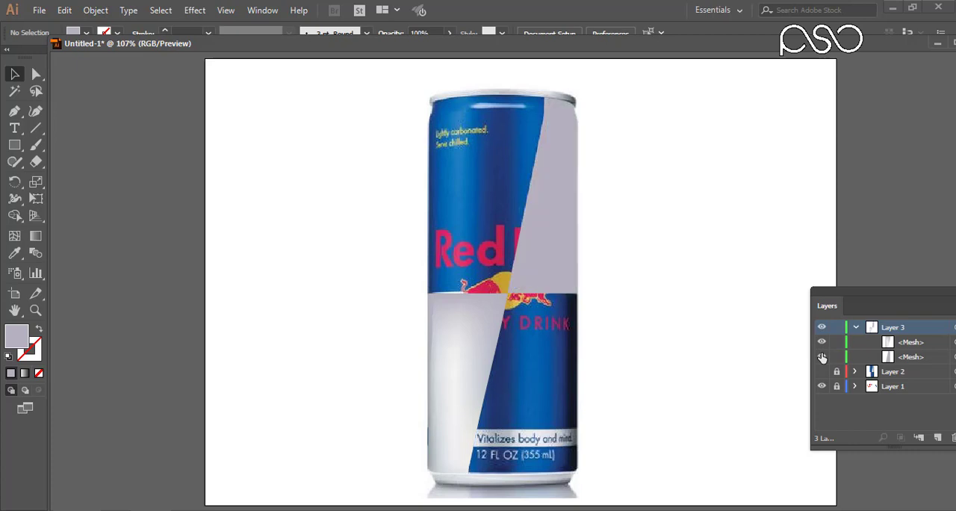
left_click(822, 358)
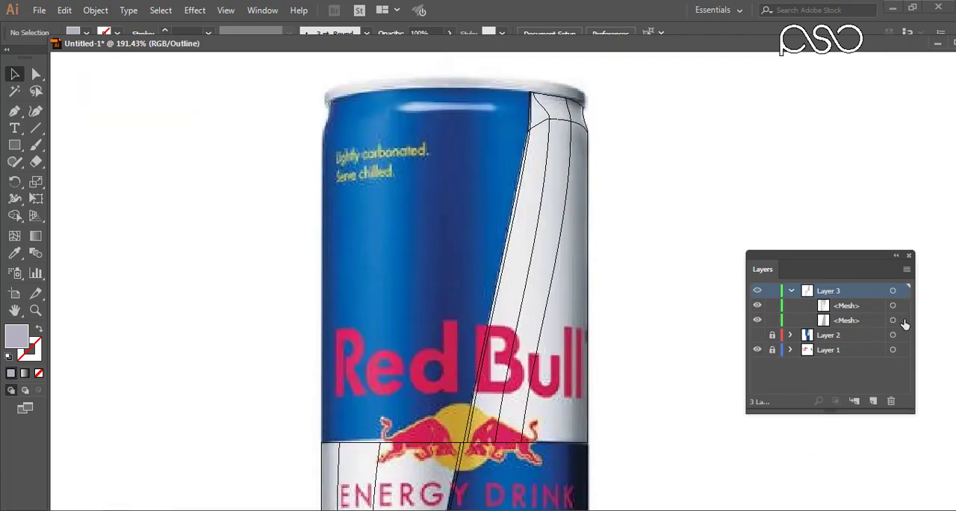
Select the upper-right white panel mesh and colour its top-edge points with shades sampled below the can's rim.
left_click(902, 320)
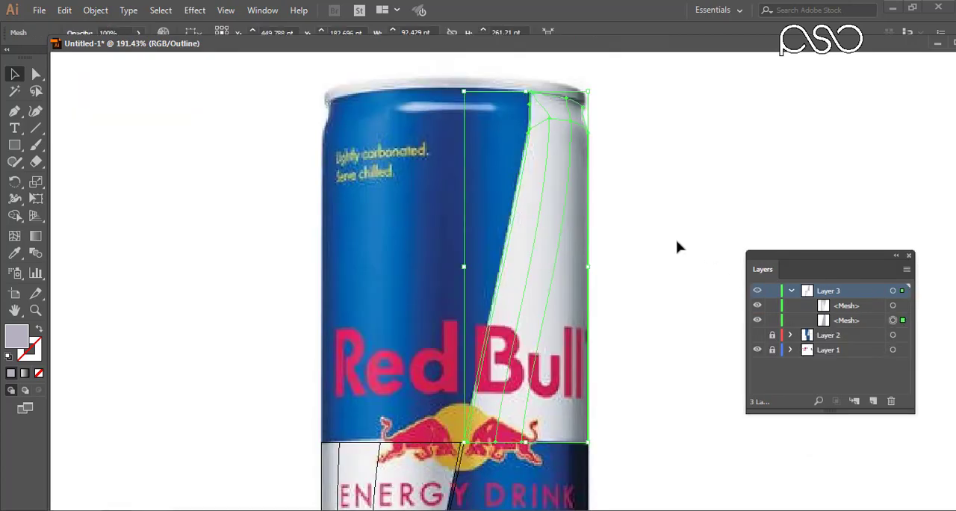
key("ctrl+space")
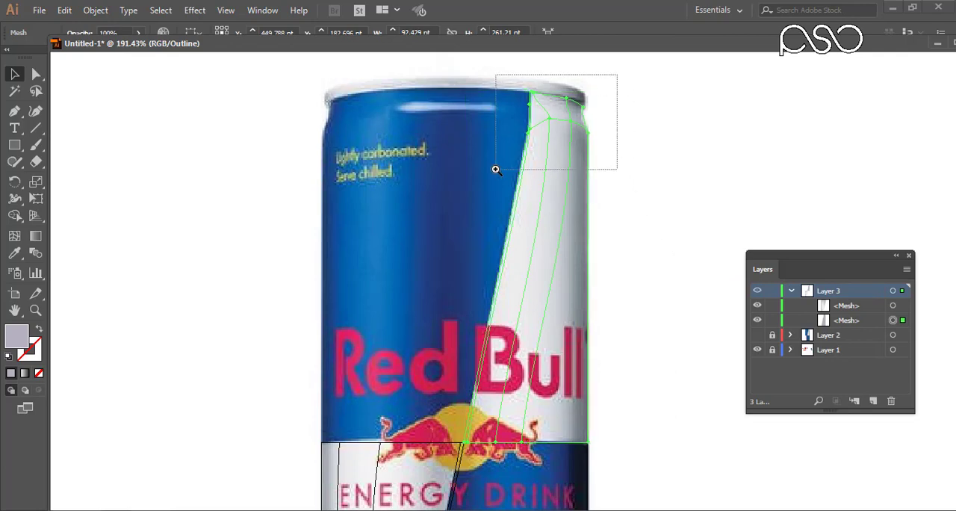
left_click_drag(496, 169, 487, 153)
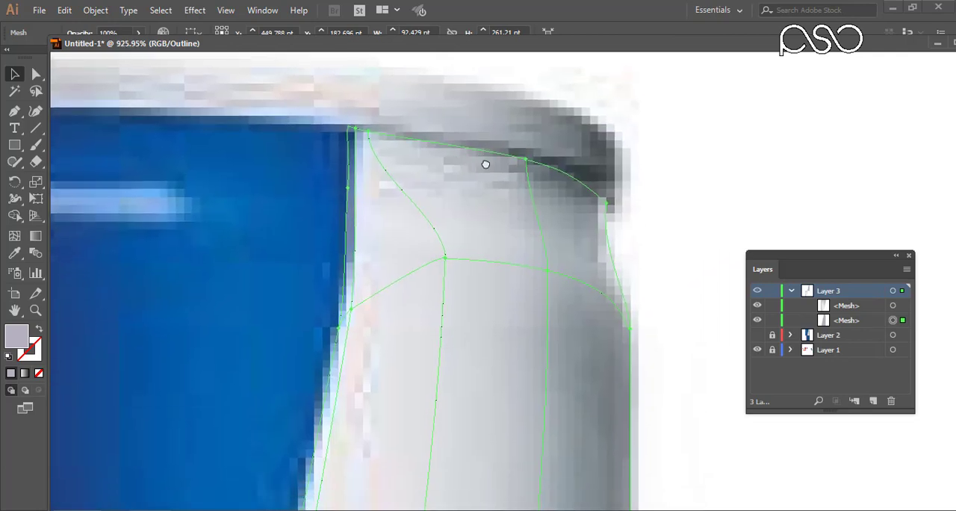
left_click(14, 255)
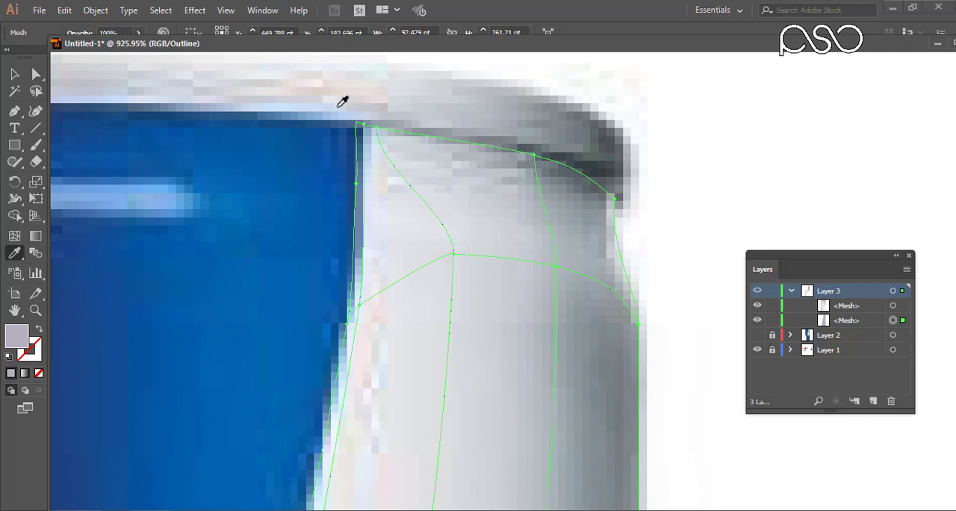
left_click_drag(337, 107, 372, 147)
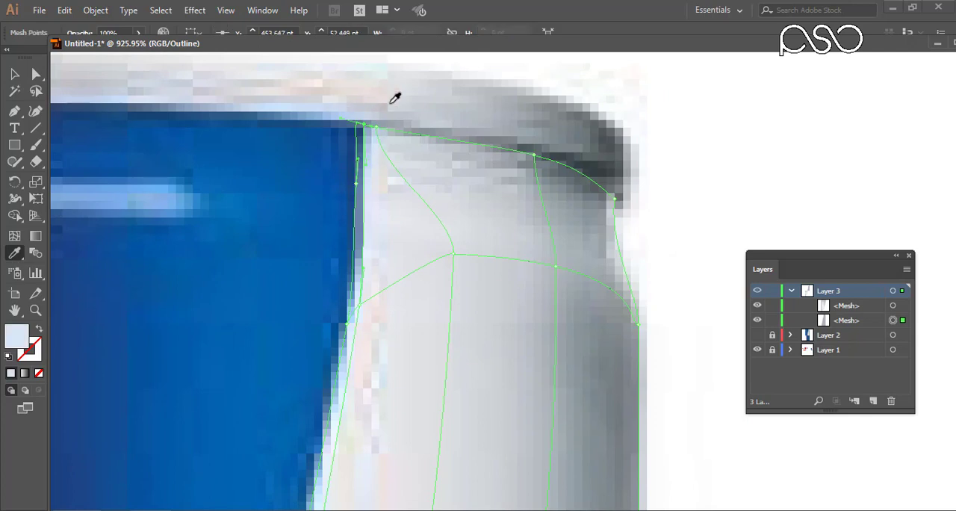
left_click(378, 161)
left_click_drag(551, 171, 554, 173)
left_click(579, 180)
Colour the remaining upper mesh points around the can's shoulder with shades sampled from the photo.
left_click_drag(568, 184, 433, 169)
left_click_drag(462, 301, 506, 212)
left_click_drag(421, 140, 482, 179)
left_click(447, 164)
left_click_drag(335, 141, 375, 161)
left_click(376, 166)
left_click_drag(427, 256, 515, 184)
left_click_drag(340, 115, 371, 144)
left_click(376, 156)
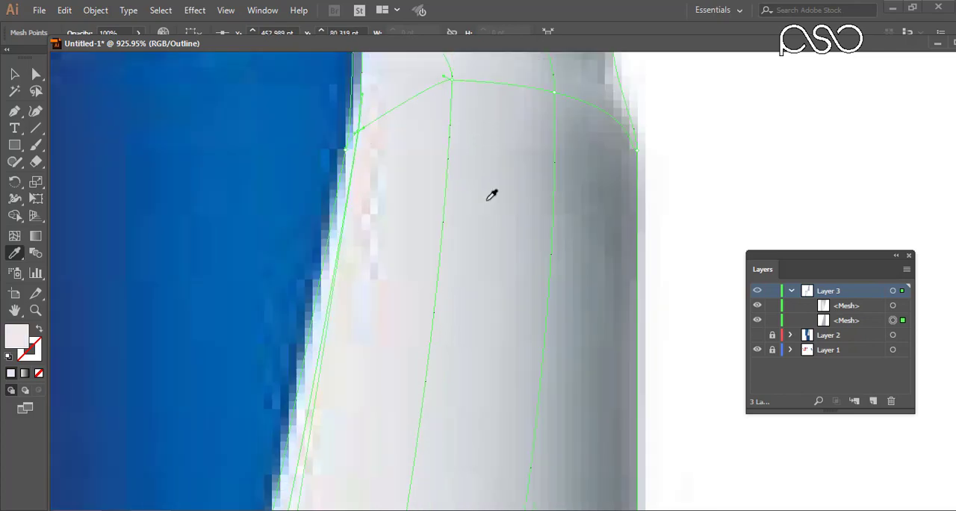
Hide the lower-left mesh and colour the upper-right mesh's bottom-edge points with shades sampled from the panel above the bull.
left_click_drag(457, 470, 515, 168)
left_click_drag(453, 471, 521, 164)
left_click_drag(472, 489, 519, 20)
left_click_drag(328, 338, 213, 316)
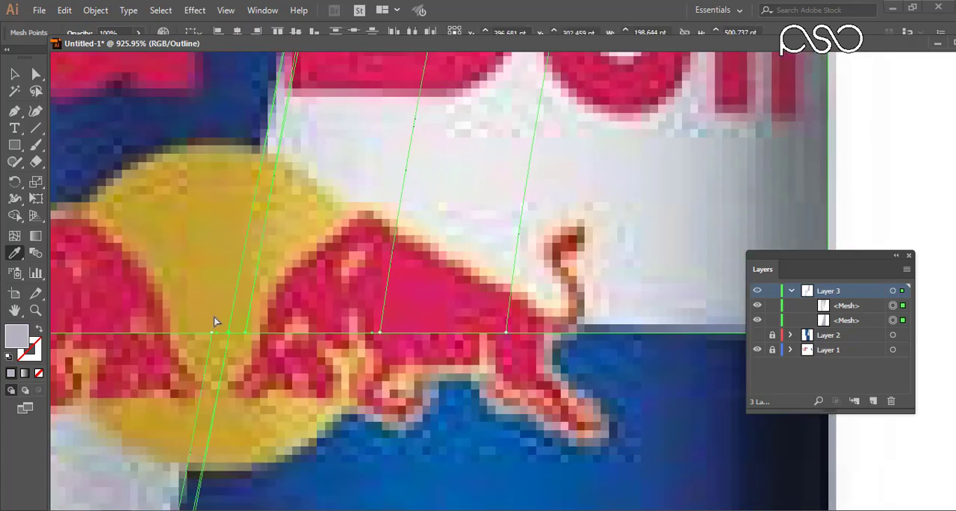
left_click(231, 323)
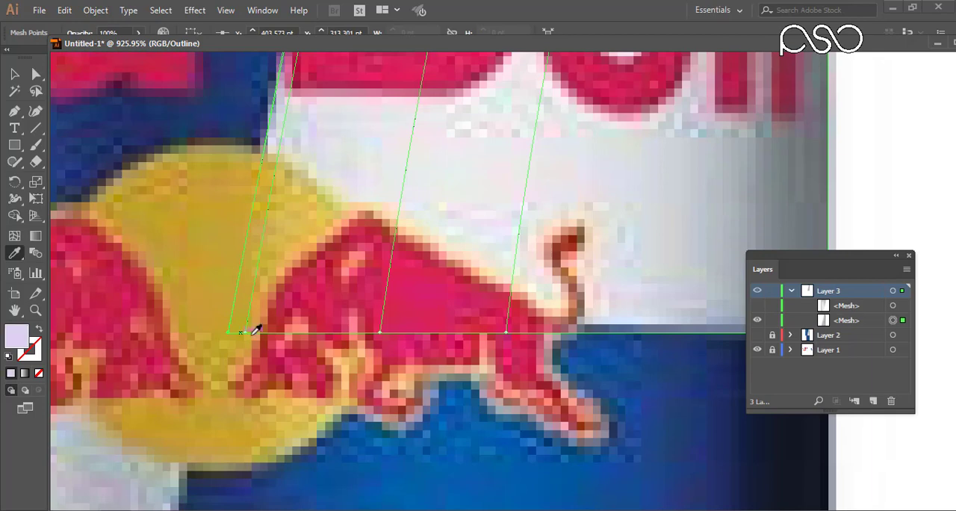
left_click_drag(255, 324, 233, 341)
left_click(353, 201)
left_click_drag(365, 317, 395, 345)
left_click(455, 216)
left_click_drag(477, 284, 530, 346)
left_click_drag(645, 227, 351, 229)
left_click_drag(517, 312, 551, 340)
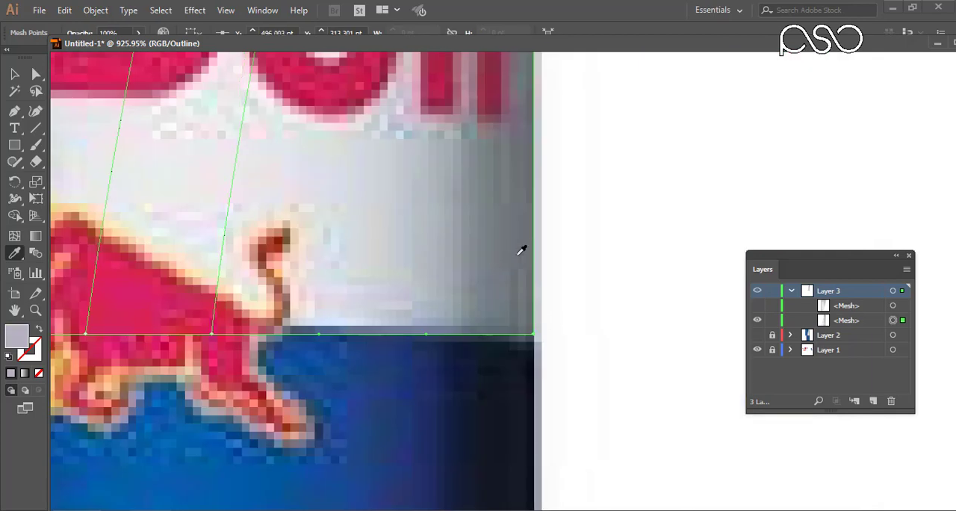
left_click(518, 255)
Check the upper-right mesh's shading in filled preview against the photo and return the layer to outline view.
key("ctrl+minus")
key("ctrl+minus")
key("ctrl+minus")
key("ctrl+minus")
key("ctrl+minus")
key("ctrl+minus")
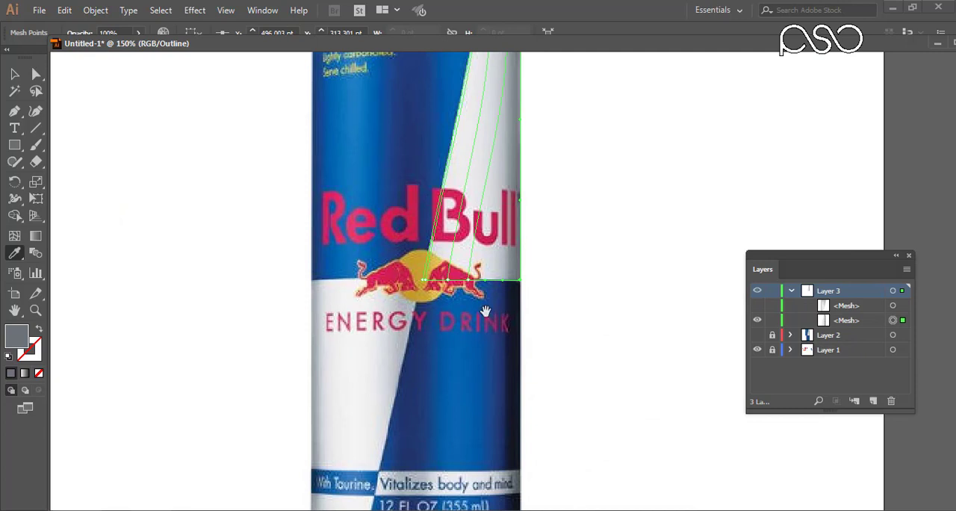
left_click_drag(510, 241, 495, 345)
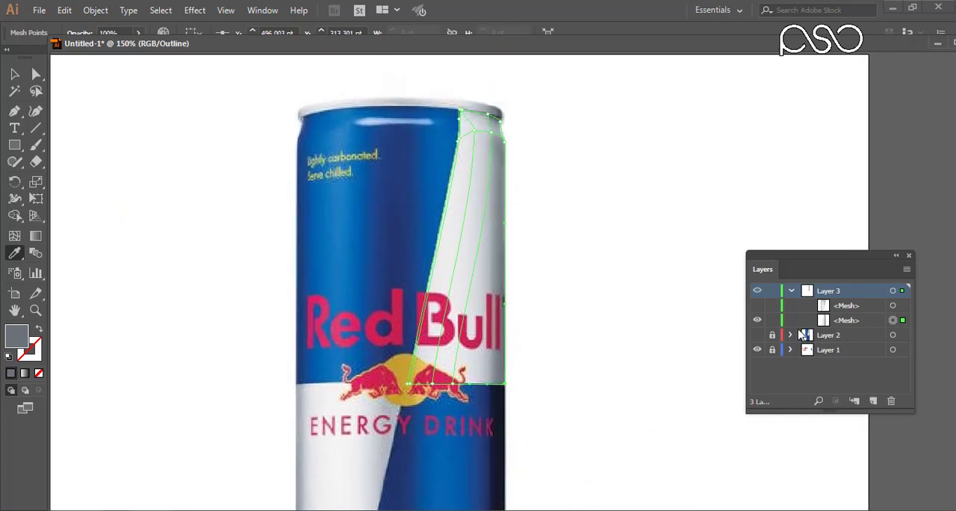
left_click(758, 292, "ctrl")
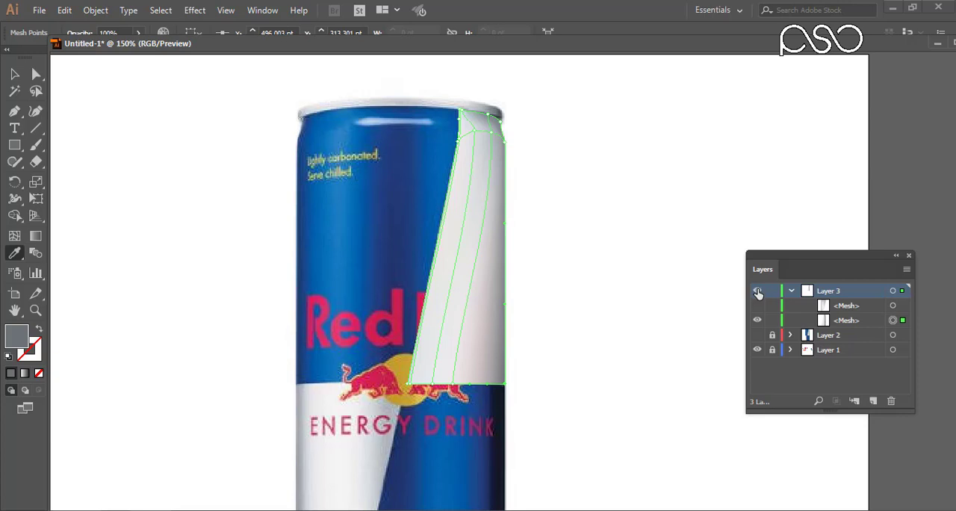
left_click(758, 292, "ctrl")
mouse_move(537, 398)
left_mouse_down()
mouse_move(544, 422)
mouse_move(551, 297)
mouse_move(531, 404)
mouse_move(536, 396)
left_mouse_up()
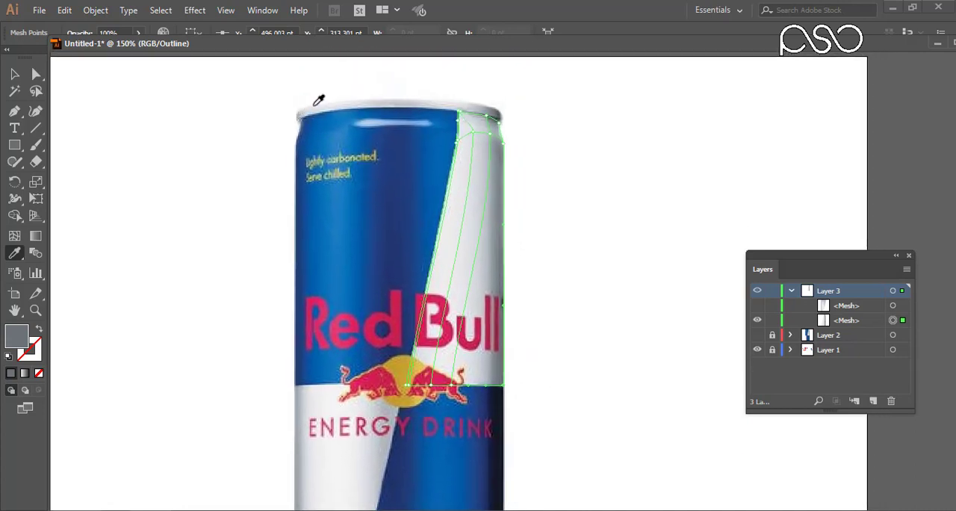
Draw a rectangle across the full width of the can's top rim and trim it to a narrow strip.
left_click_drag(446, 351, 430, 307)
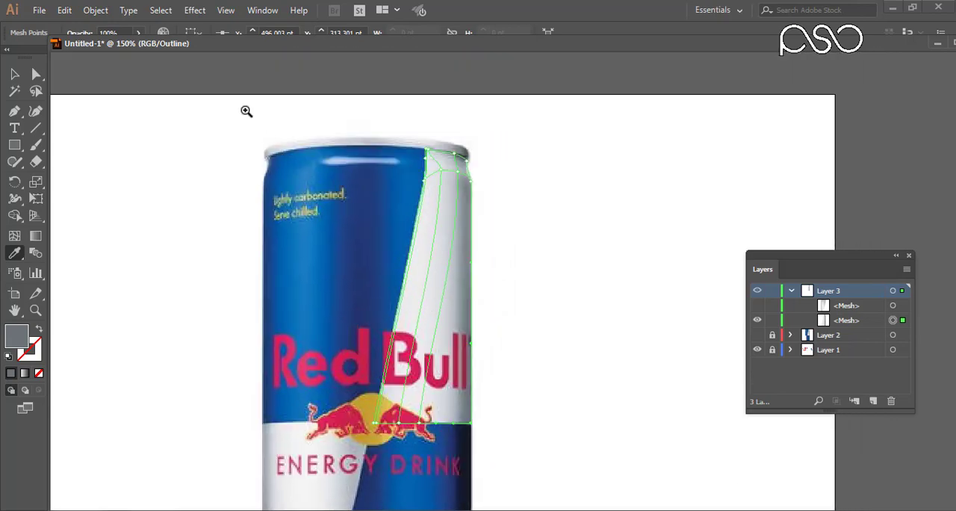
left_click_drag(247, 111, 505, 192)
left_click_drag(411, 284, 356, 249)
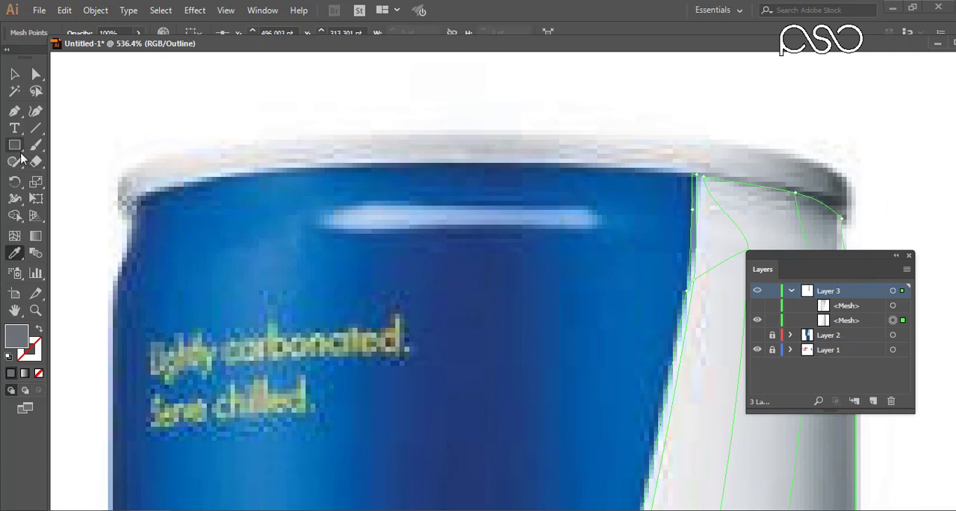
left_click(14, 145)
left_click_drag(104, 160, 850, 225)
left_click(14, 74)
left_click_drag(104, 192, 115, 192)
left_click_drag(484, 159, 484, 131)
left_click_drag(598, 289, 616, 270)
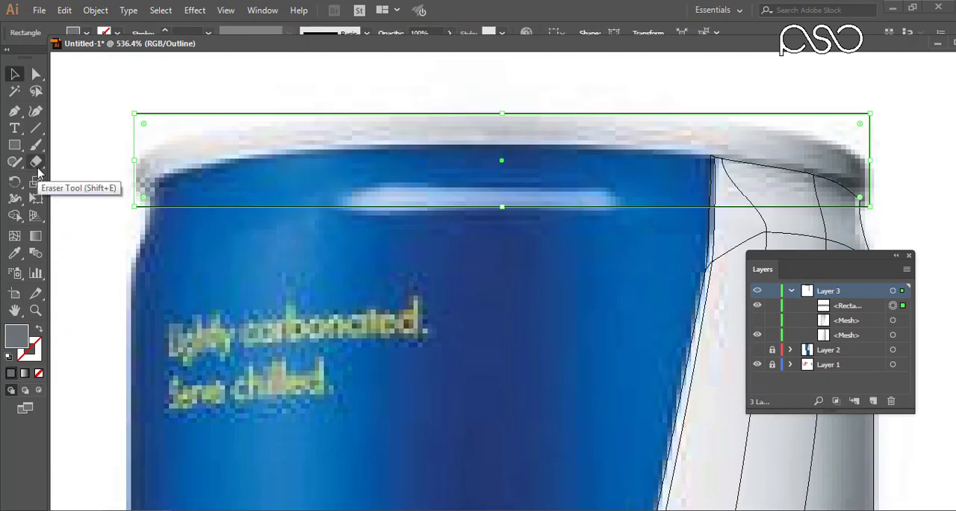
left_click_drag(502, 207, 503, 144)
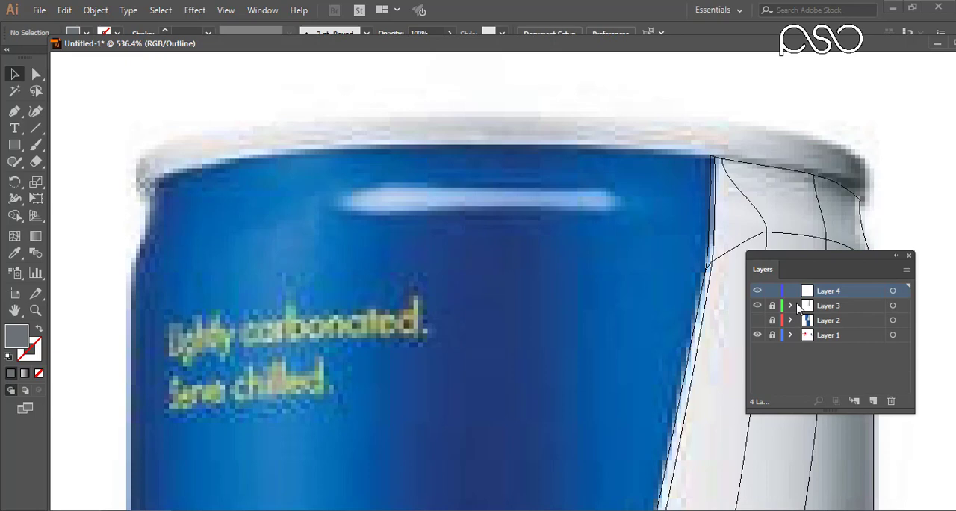
Put the rim strip on the new Layer 4 and align it over the can's top rim.
key("ctrl+v")
left_click_drag(491, 265, 474, 114)
key("a")
left_click_drag(135, 138, 135, 181)
key("ctrl+z")
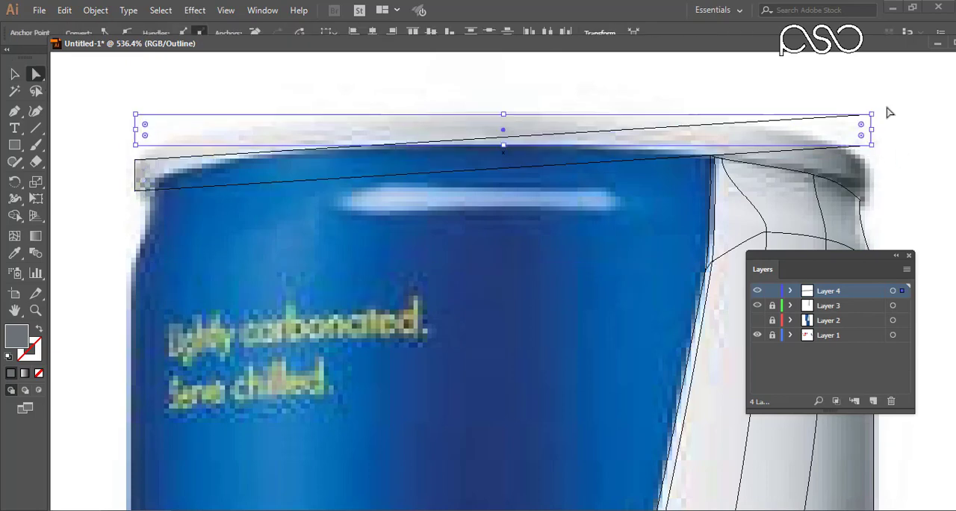
Turn the strip into a mesh with a centre column, lower both ends, and bend its left half along the rim.
left_click(14, 235)
left_click(503, 114)
left_click(36, 74)
left_click_drag(136, 130, 136, 171)
left_click_drag(871, 131, 870, 179)
left_click_drag(157, 227, 105, 129)
left_click_drag(258, 155, 231, 114)
left_click(135, 186)
left_click_drag(257, 183, 230, 149)
Curve the rim mesh's right half along the rim and refine the handles at its lower-left end.
left_click_drag(828, 181, 677, 169)
left_click_drag(766, 197, 709, 122)
left_click_drag(597, 149, 668, 109)
left_click_drag(597, 180, 641, 143)
left_click(719, 180)
left_click_drag(719, 180, 718, 184)
left_click_drag(641, 146, 638, 145)
left_click_drag(325, 165, 653, 170)
left_click_drag(312, 179, 312, 182)
left_click_drag(407, 145, 394, 139)
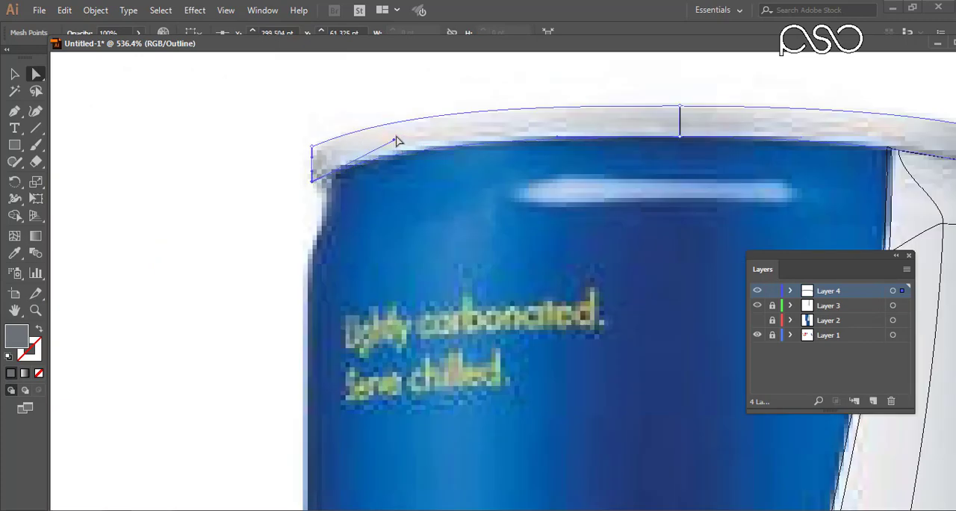
Add four more mesh columns to the rim mesh, two on each side of the centre column.
left_click_drag(722, 200, 542, 200)
left_click(17, 236)
left_click(688, 113)
left_click(244, 118)
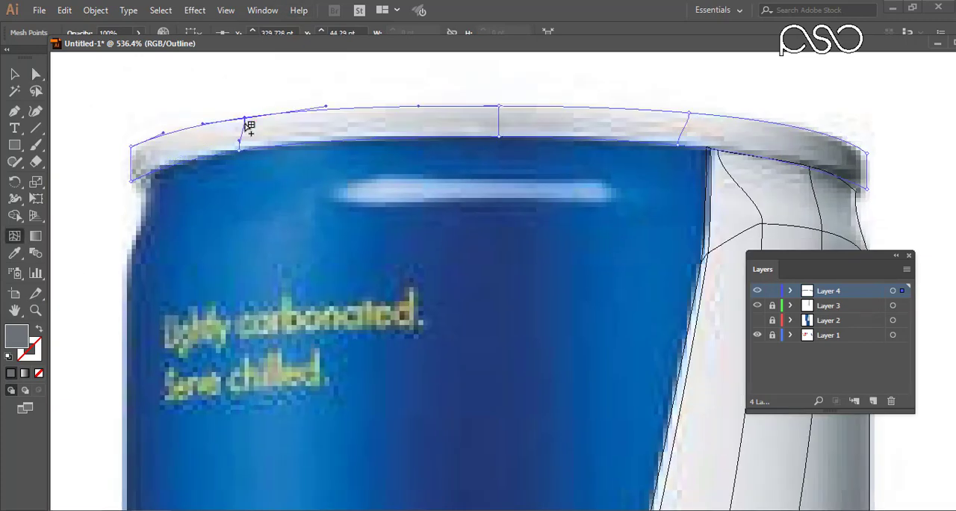
left_click(814, 132)
key("v")
left_click_drag(116, 122, 140, 151)
Colour the rim mesh's right-end points and the adjacent column with shades sampled from the photo's rim.
left_click(15, 254)
key("a")
left_click_drag(903, 164, 861, 134)
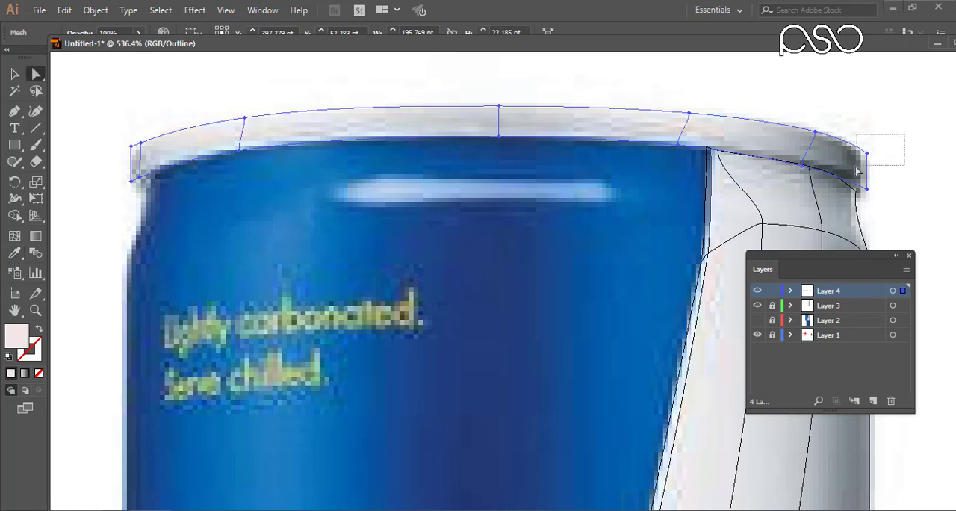
key("i")
left_click(856, 156)
left_click_drag(883, 200, 862, 179)
left_click(857, 176)
left_click_drag(805, 121, 823, 142)
left_click(814, 141)
left_click_drag(793, 147, 802, 172)
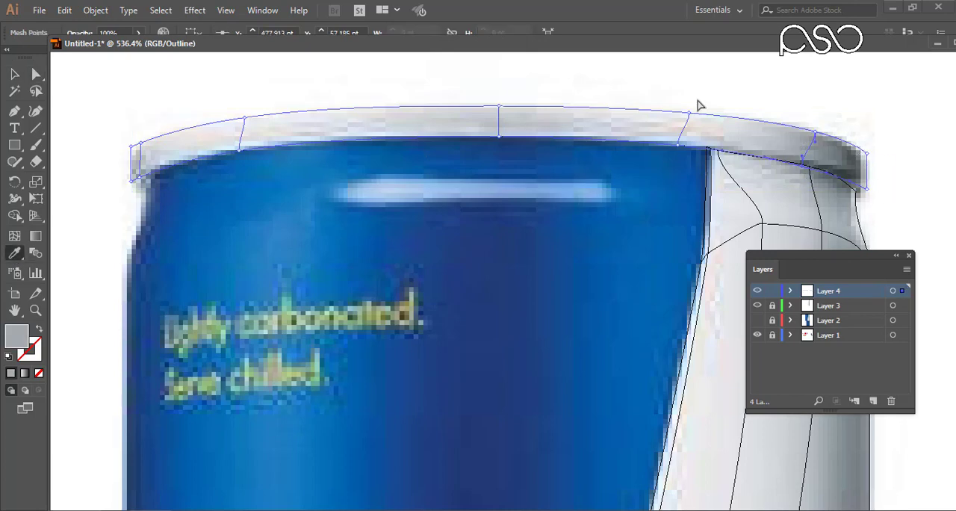
Colour the rim mesh's remaining columns with shades sampled from the photo and show the meshes in filled preview.
left_click_drag(699, 106, 681, 124)
left_click_drag(482, 86, 511, 147)
left_click(498, 127)
left_click_drag(230, 106, 253, 159)
left_click(236, 132)
left_click_drag(151, 130, 134, 185)
left_click(148, 153)
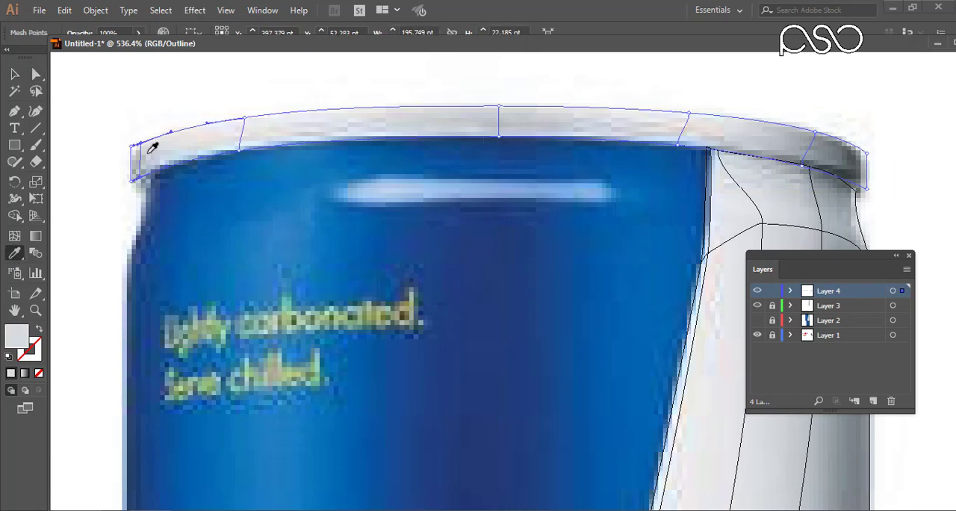
left_click(757, 306, "ctrl")
left_click(757, 291, "ctrl")
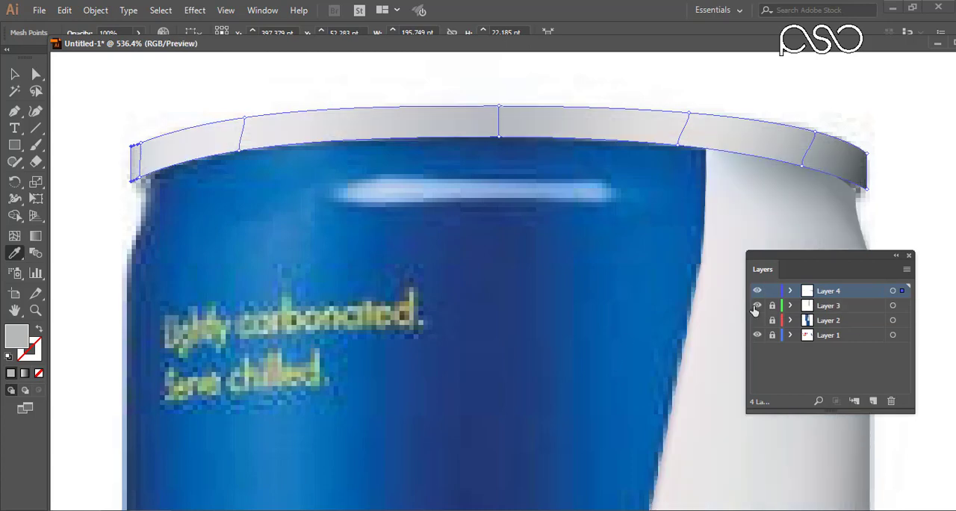
left_click(757, 305)
left_click(757, 306)
Move the rim mesh's lower-right corner inward and round it to match the can's rim edge.
key("a")
left_click_drag(895, 141, 849, 216)
left_click_drag(609, 248, 550, 269)
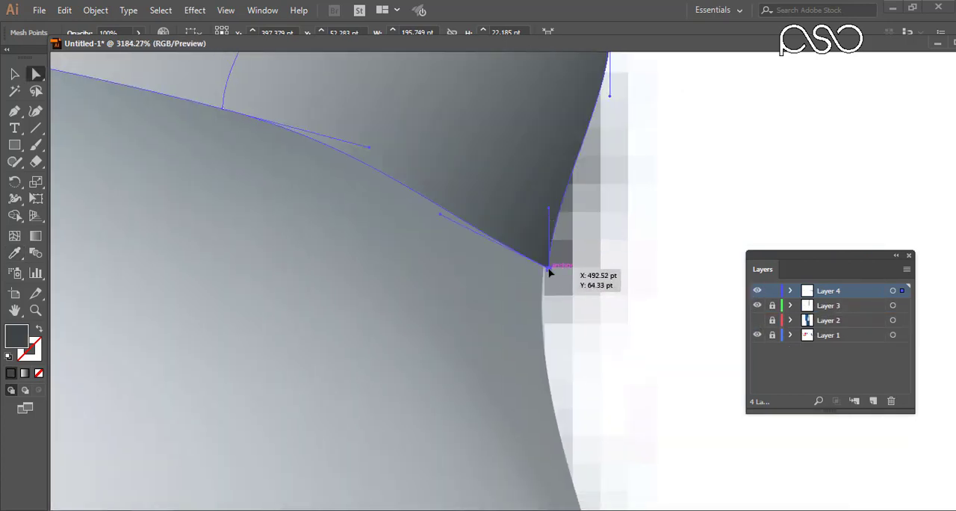
left_click_drag(550, 208, 668, 366)
left_click_drag(666, 365, 647, 363)
mouse_move(401, 240)
left_mouse_down()
mouse_move(423, 245)
mouse_move(404, 245)
left_mouse_up()
key("ctrl+minus")
key("ctrl+minus")
left_click_drag(557, 276, 554, 273)
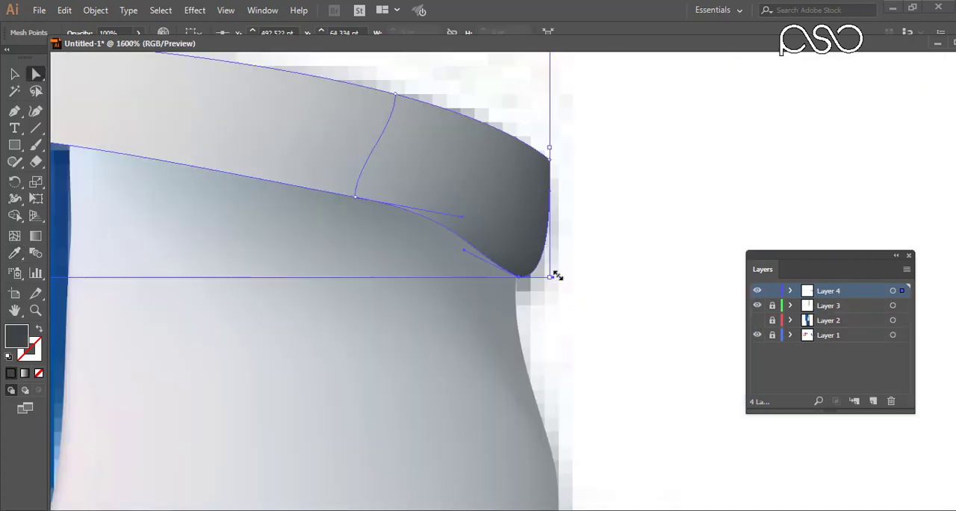
key("ctrl+minus")
key("ctrl+minus")
left_click_drag(479, 248, 477, 250)
Move the rim mesh's lower-left points inward and round that corner to follow the photo.
left_click_drag(90, 250, 411, 228)
left_click_drag(151, 216, 221, 230)
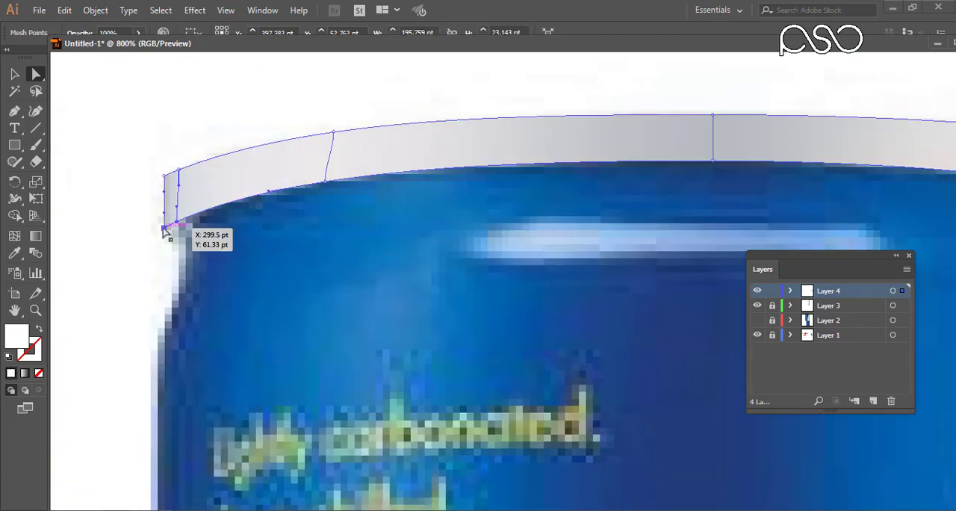
left_click_drag(165, 227, 194, 232)
left_click_drag(193, 216, 164, 230)
left_click_drag(206, 210, 156, 238)
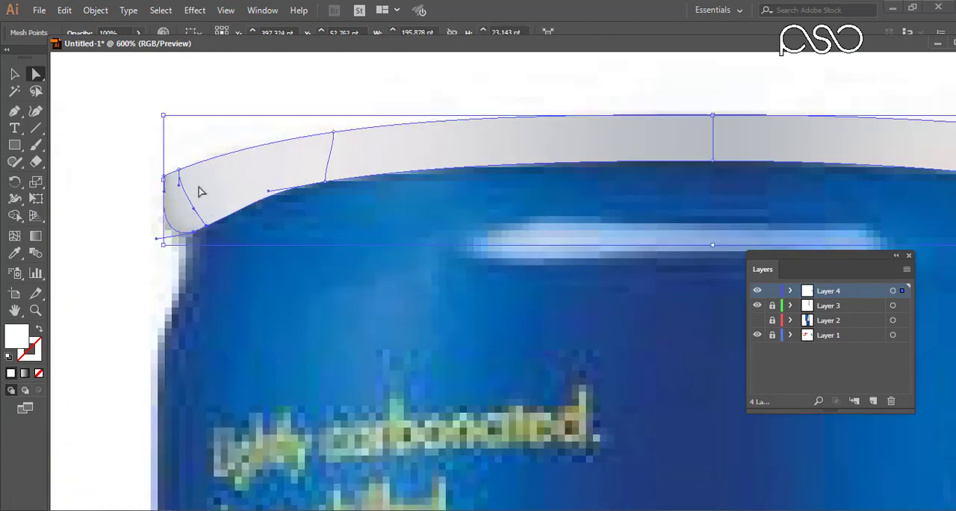
left_click_drag(200, 191, 230, 224)
left_click_drag(230, 250, 615, 261)
left_click_drag(709, 215, 691, 215)
key("ctrl+z")
Show Layer 2 and refine the rim mesh's lower-left curve where it meets the blue panel.
key("ctrl+minus")
key("ctrl+minus")
key("ctrl+minus")
key("ctrl+minus")
key("ctrl+minus")
key("ctrl+minus")
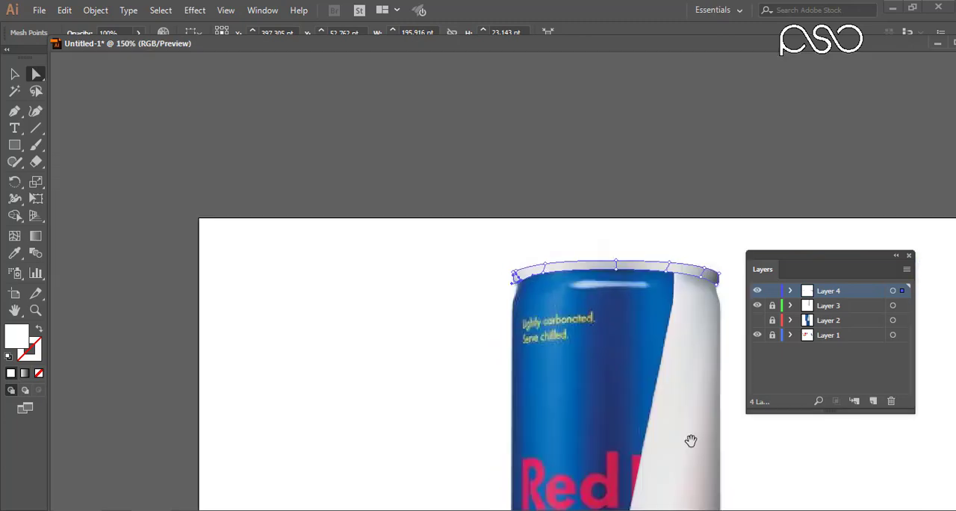
left_click_drag(689, 440, 607, 336)
left_click(757, 320)
left_click_drag(411, 149, 466, 203)
left_click_drag(410, 322, 427, 318)
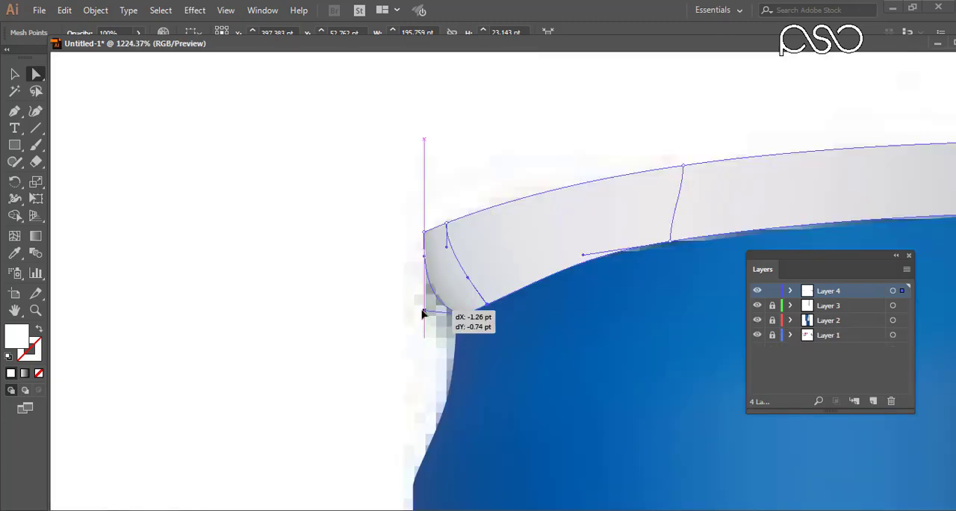
Make the hidden lower-left mesh in Layer 3 visible and lock all the existing layers.
key("ctrl+minus")
key("ctrl+minus")
key("ctrl+minus")
key("ctrl+minus")
key("ctrl+minus")
key("ctrl+minus")
key("ctrl+minus")
key("ctrl+minus")
left_click(772, 306)
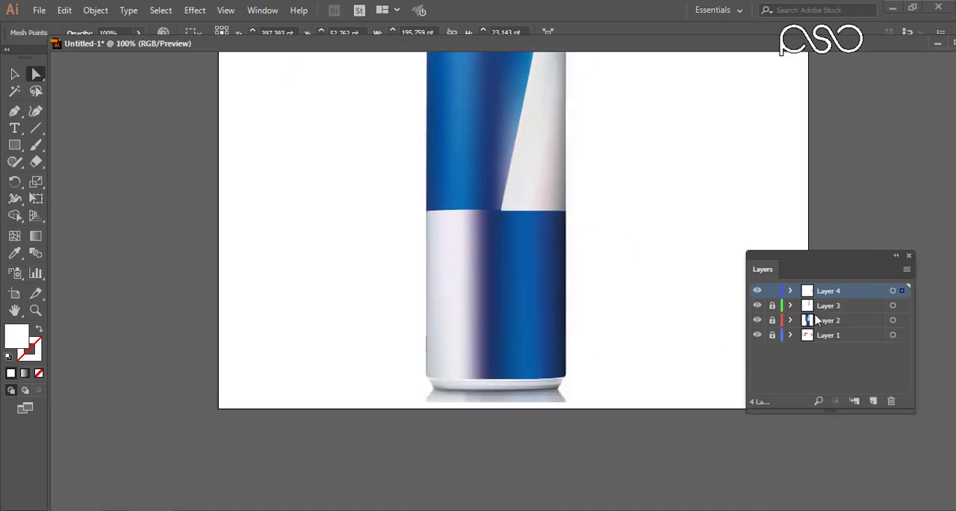
left_click(790, 306)
left_click(757, 320)
left_click_drag(772, 335, 771, 291)
Create Layer 5, draw a rectangle over the can's bottom rim, and switch that layer to outline view.
left_click_drag(409, 351, 590, 424)
left_click_drag(493, 299, 440, 252)
left_click(20, 147)
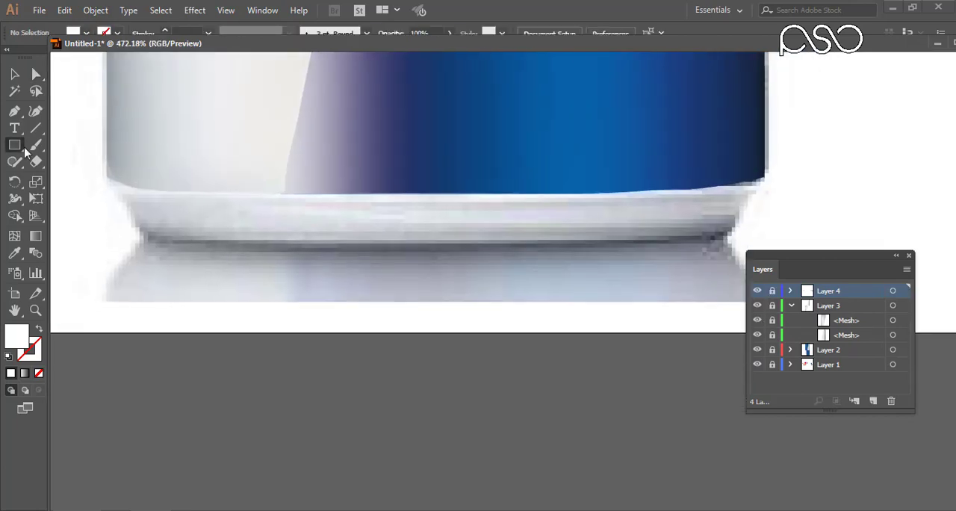
left_click(873, 401)
left_click_drag(104, 175, 764, 247)
left_click(757, 293, "ctrl")
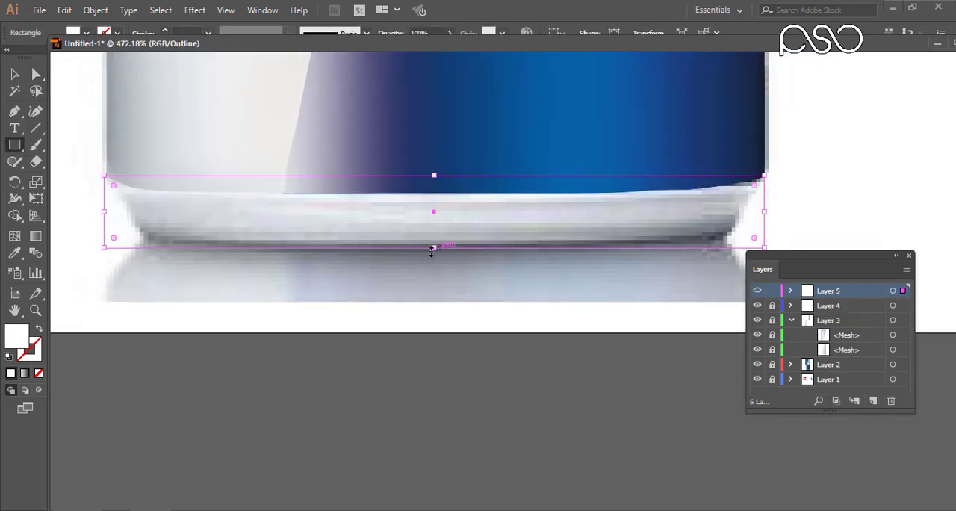
left_click_drag(821, 255, 850, 300)
Add a centre mesh column to the base rectangle and shape its lower-right corner to the can's tapered bottom.
left_click(36, 75)
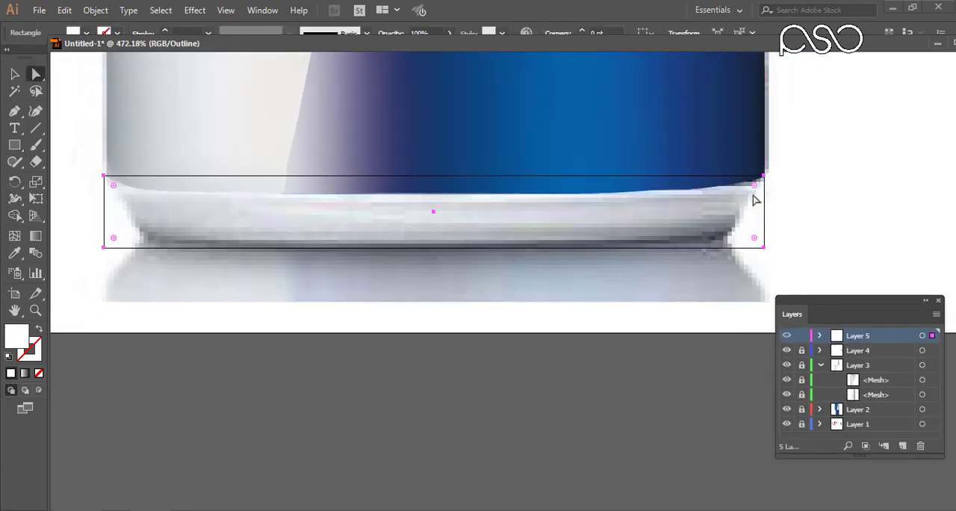
scroll(262, 340, "up", 2)
left_click_drag(877, 226, 809, 226)
key("ctrl+z")
key("u")
left_click(472, 138)
key("a")
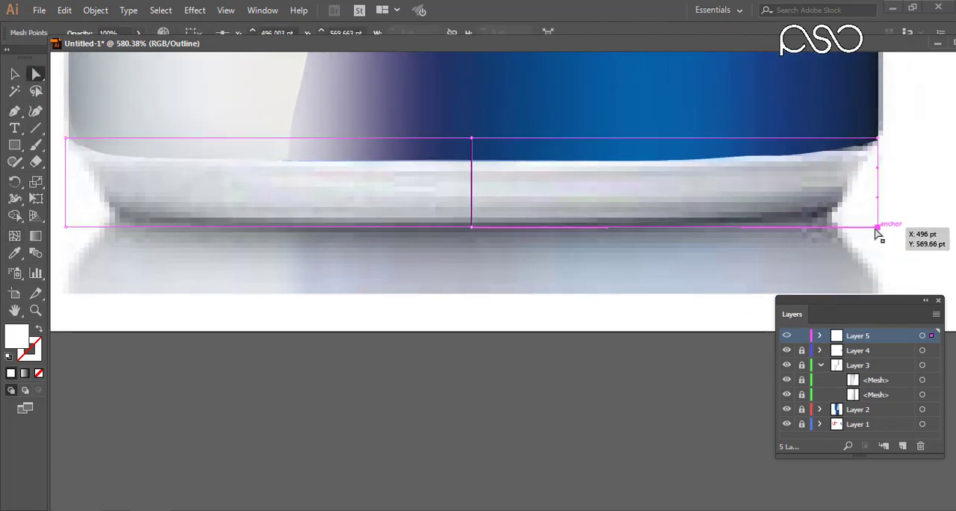
left_click_drag(877, 227, 836, 222)
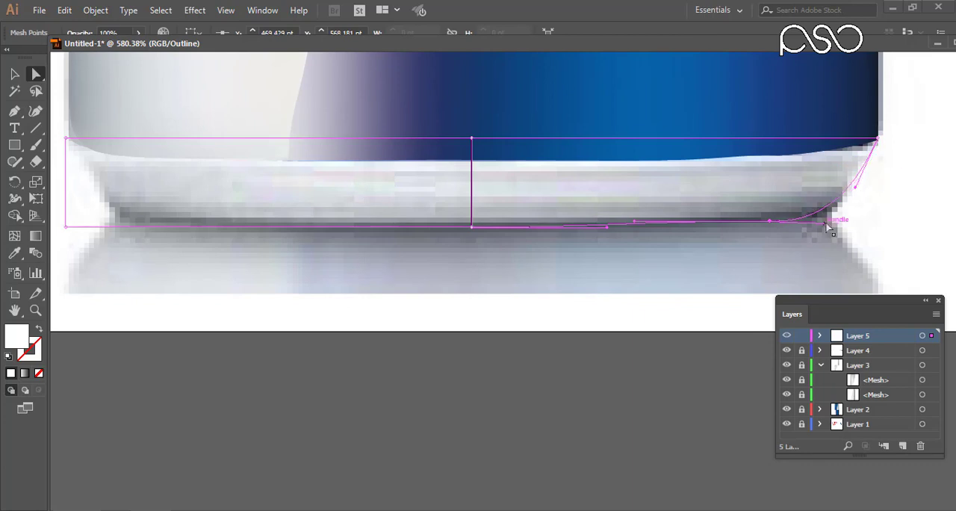
left_click_drag(854, 188, 850, 187)
left_click_drag(838, 222, 852, 219)
Shape the base mesh's lower-left corner to follow the can's tapered bottom.
left_click_drag(166, 253, 472, 218)
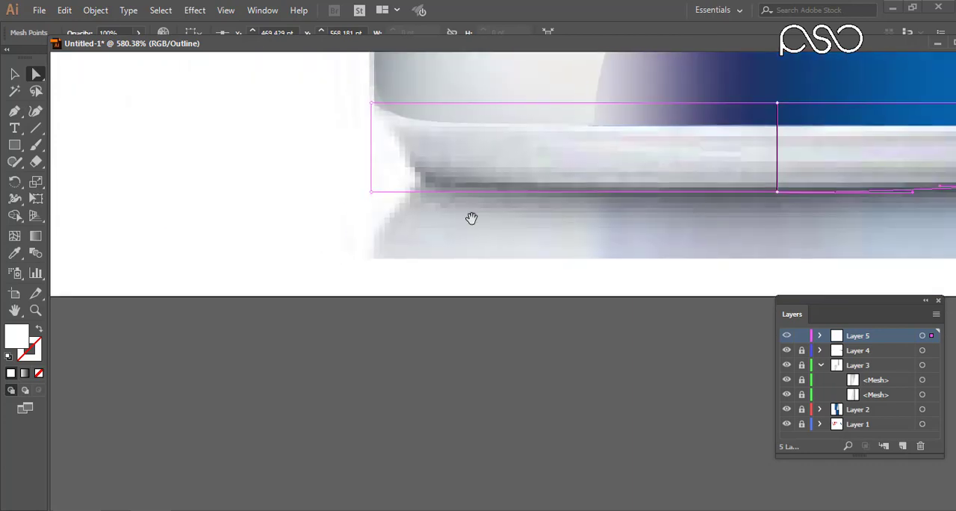
left_click_drag(371, 192, 447, 187)
left_click_drag(371, 133, 394, 139)
left_click_drag(448, 158, 412, 185)
left_click_drag(654, 175, 423, 207)
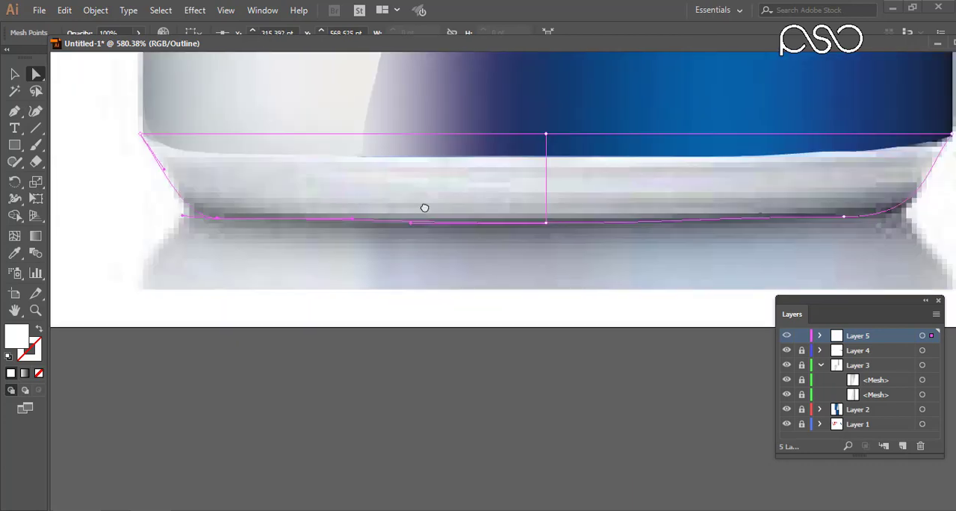
mouse_move(626, 209)
left_mouse_down()
mouse_move(527, 209)
mouse_move(557, 215)
left_mouse_up()
Colour the base mesh's left, centre and right points with shades sampled from the can's bottom rim.
left_click_drag(492, 227, 633, 285)
left_click_drag(189, 182, 239, 226)
key("i")
left_click(287, 273)
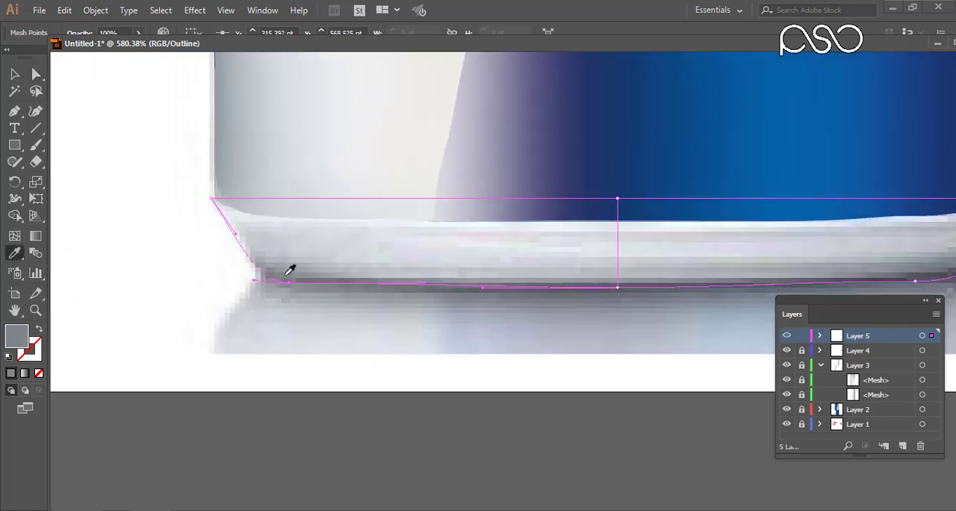
left_click(617, 199, "ctrl")
left_click(607, 238)
left_click(618, 286, "ctrl")
left_click_drag(694, 251, 285, 215)
left_click_drag(589, 194, 645, 142)
left_click(592, 176)
left_click(506, 244, "ctrl")
left_click(478, 237)
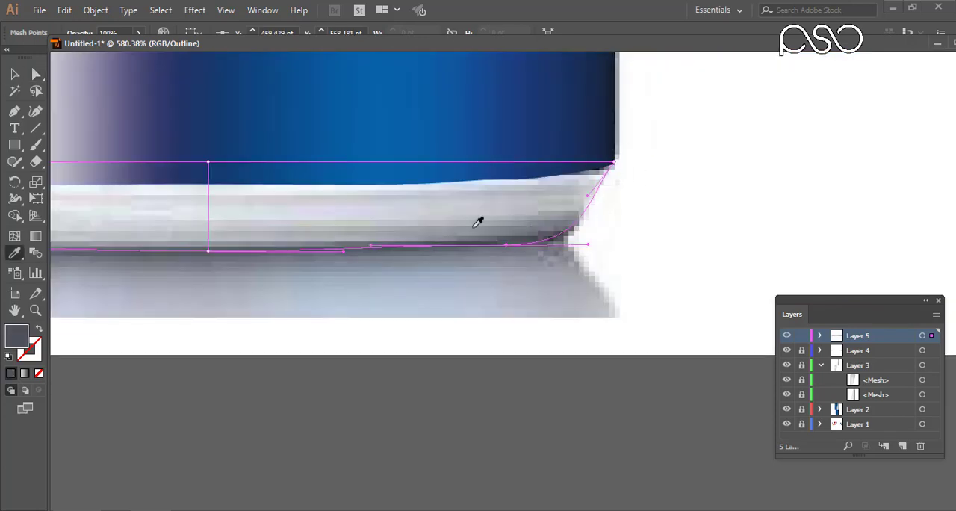
left_click_drag(472, 227, 605, 181)
Add three horizontal rows to the base mesh and lower the centre point of the bottommost new row.
left_click(20, 235)
left_click(686, 190)
left_click_drag(455, 209, 656, 212)
left_click(544, 168)
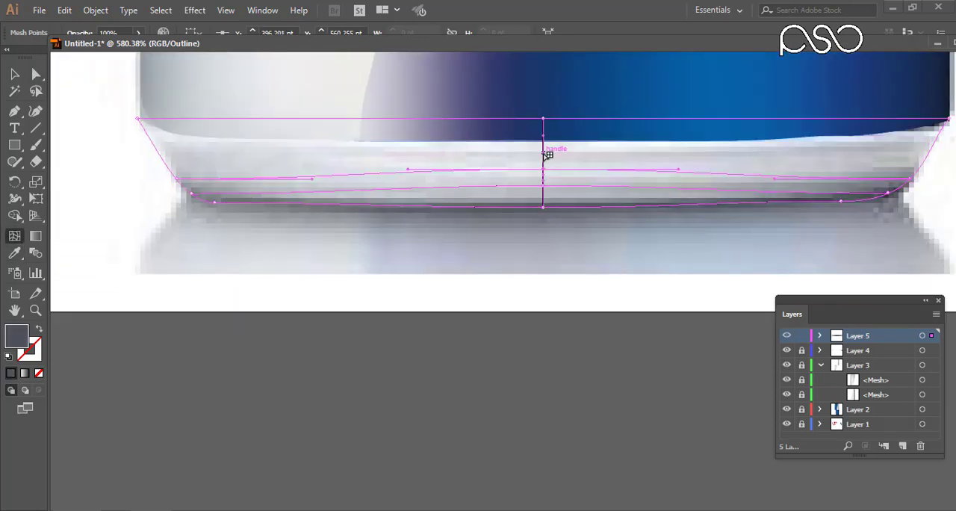
left_click(543, 156)
key("a")
left_click_drag(542, 186, 542, 197)
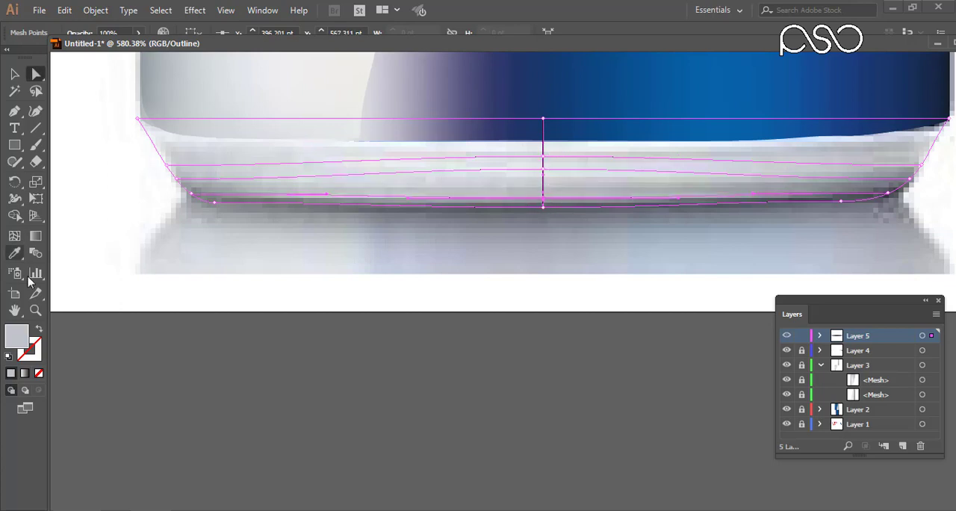
Colour the points of the new base mesh rows with shades sampled from the photo, checking them in filled preview.
left_click(200, 210)
left_click(177, 179, "ctrl")
left_click(184, 176)
left_click(167, 165, "ctrl")
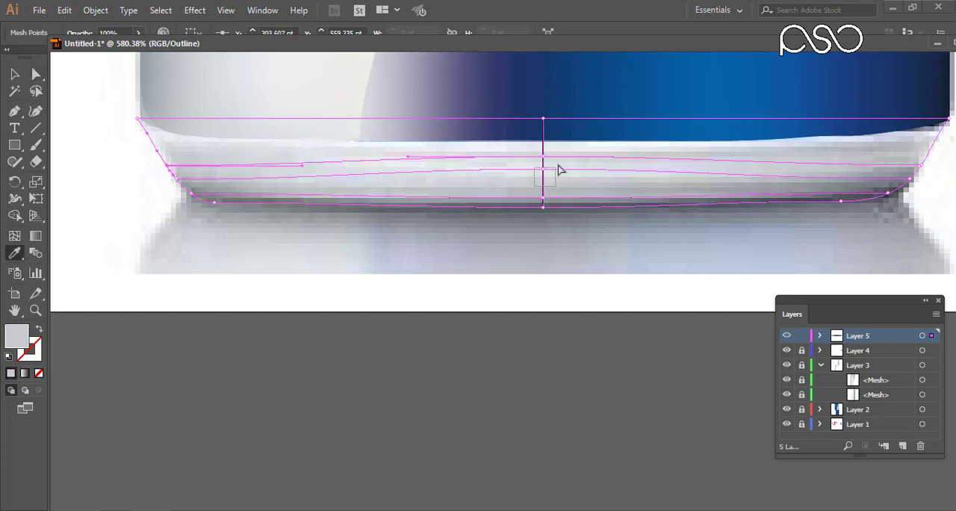
scroll(674, 156, "right", 5)
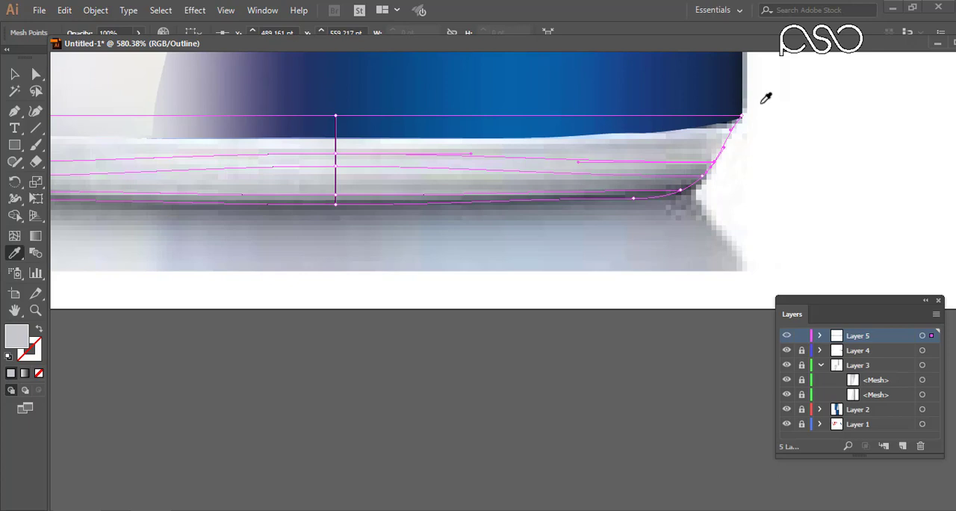
left_click(786, 336, "ctrl")
left_click_drag(486, 187, 597, 190)
left_click(786, 336, "ctrl")
Nudge the centre points of the base mesh's two upper inner rows downward to follow the base's curve.
key("a")
left_click_drag(436, 182, 458, 148)
key("Down")
key("Down")
key("Down")
key("Down")
left_click(448, 173)
key("Up")
Show the base mesh in filled preview and unlock Layers 2, 3 and 4.
left_click(786, 336, "ctrl")
left_click(786, 336, "ctrl")
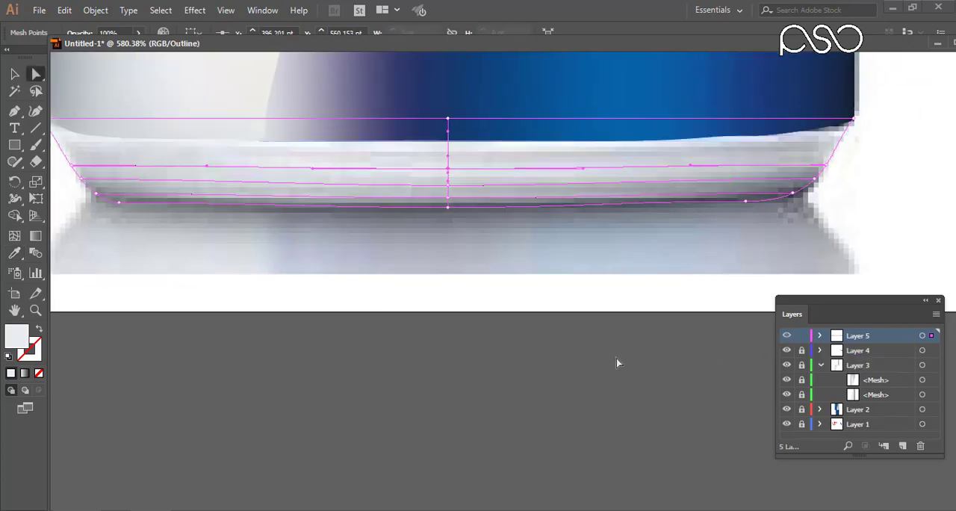
left_click(786, 336)
left_click_drag(801, 350, 799, 382)
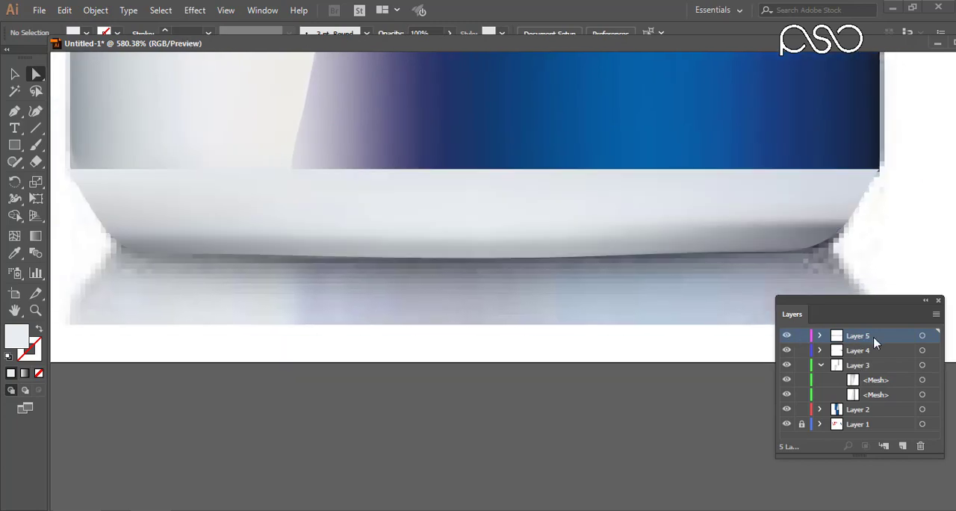
Move Layer 5 into Layer 3 beneath its meshes and raise the base mesh's upper-left corner point along the can's side.
left_click_drag(866, 336, 872, 401)
left_click_drag(188, 281, 251, 307)
left_click(152, 223)
mouse_move(133, 195)
left_mouse_down()
mouse_move(133, 180)
mouse_move(134, 201)
left_mouse_up()
left_click_drag(135, 200, 134, 203)
left_click_drag(82, 153, 183, 209, "ctrl")
left_click_drag(582, 202, 433, 264)
left_click_drag(310, 361, 312, 196)
left_click_drag(358, 321, 333, 212)
Curve the base mesh's upper-left edge with the corner point's direction handles and place Layer 5 between Layers 2 and 1.
left_click_drag(286, 266, 251, 462)
left_click_drag(492, 493, 422, 315)
key("ctrl+minus")
key("ctrl+minus")
key("ctrl+minus")
key("ctrl+minus")
key("ctrl+minus")
left_click_drag(512, 345, 516, 346)
left_click_drag(896, 328, 615, 356)
left_click_drag(269, 294, 279, 364)
key("ctrl+minus")
key("ctrl+minus")
key("ctrl+minus")
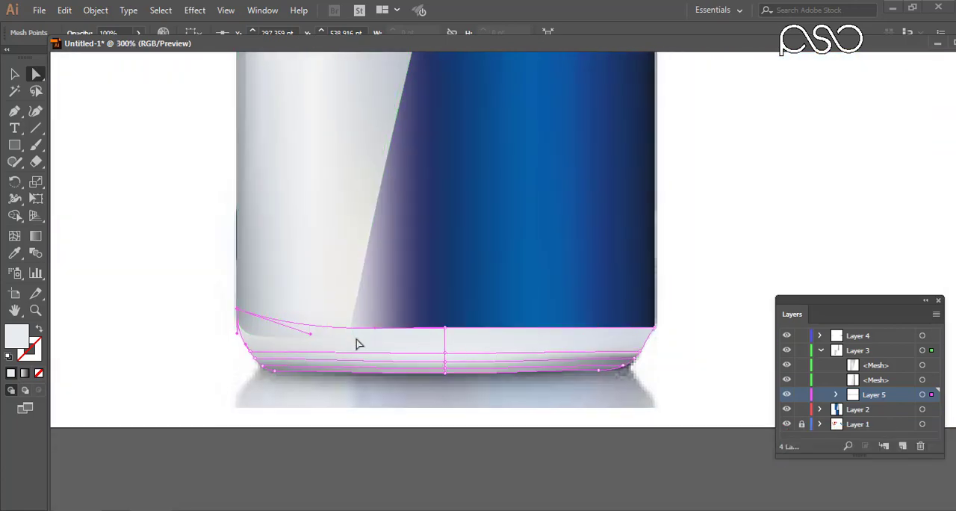
key("v")
left_click_drag(887, 398, 880, 415)
Adjust the bottom-left corner point of the Layer 2 mesh slightly inward to fit the can's rounded lower edge.
left_click(150, 215)
left_click_drag(194, 280, 299, 364, "ctrl")
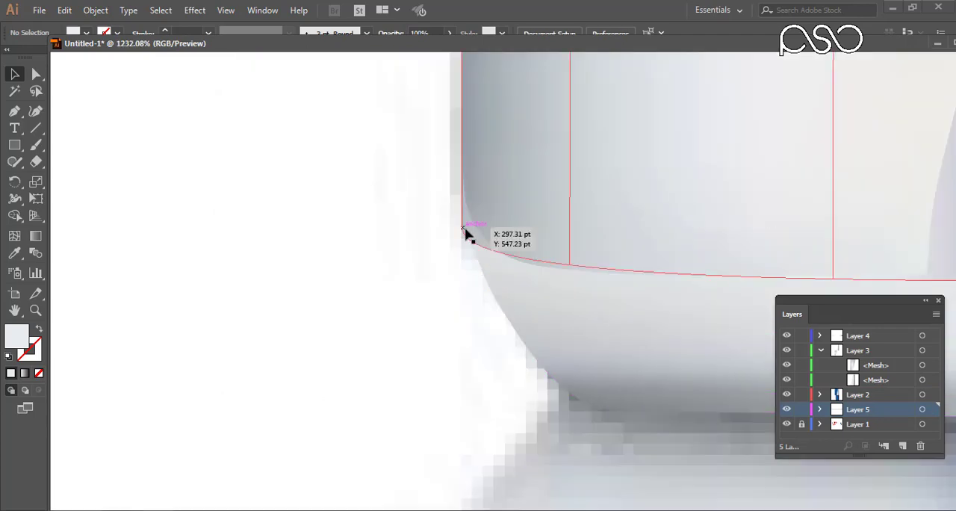
left_click(464, 230)
key("a")
left_click(462, 226)
left_click(463, 227)
left_click_drag(590, 105, 649, 157)
key("ctrl+minus")
key("ctrl+minus")
key("ctrl+minus")
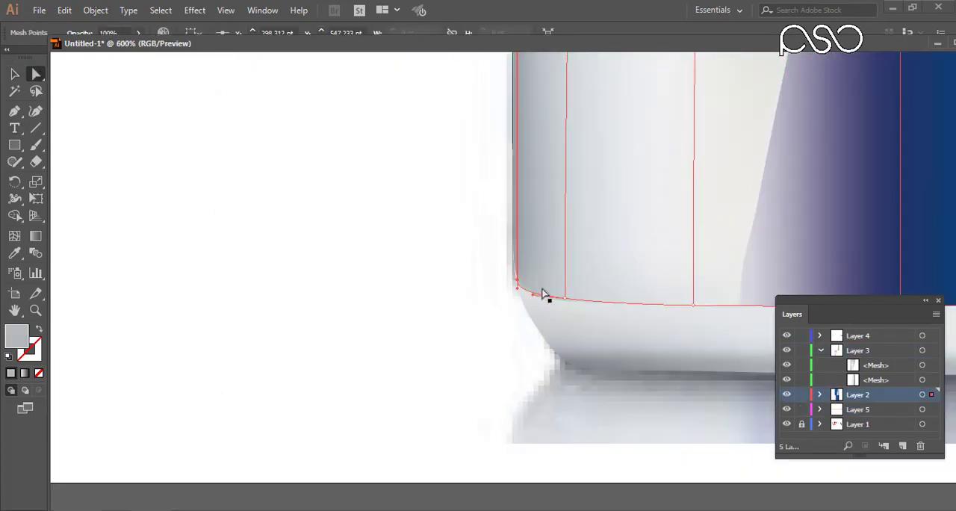
Examine the can's bottom edge and the top rim mesh for gaps against the body panels.
key("v")
left_click(485, 332)
left_click_drag(543, 329, 363, 328)
key("ctrl+minus")
key("ctrl+minus")
key("ctrl+minus")
key("ctrl+minus")
key("ctrl+minus")
left_click_drag(549, 231, 476, 386)
left_click(511, 93)
left_click_drag(524, 67, 358, 151, "ctrl")
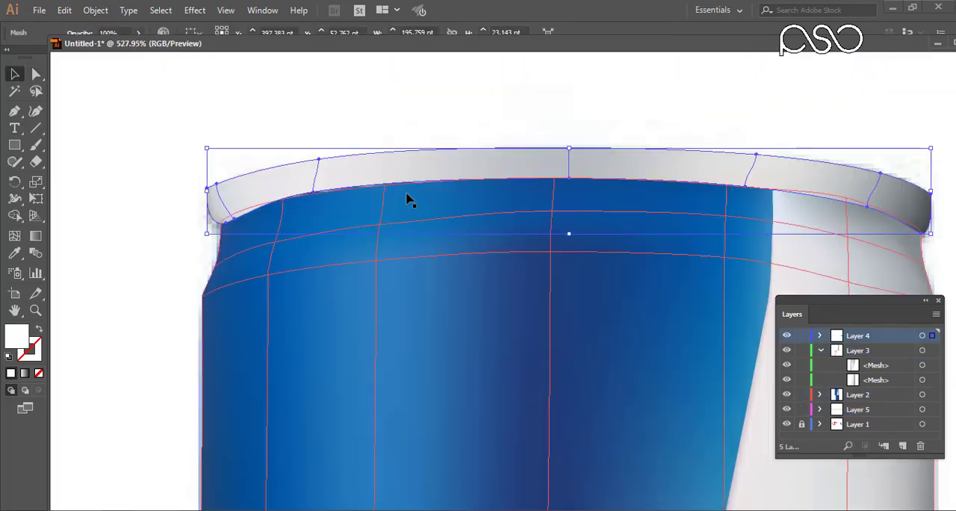
left_click(351, 119)
left_click(291, 187)
key("ctrl+0")
Lock all layers except the lower silver panel's mesh in Layer 3 and select that mesh for point editing.
left_click(663, 233)
left_click_drag(393, 268, 650, 321, "ctrl")
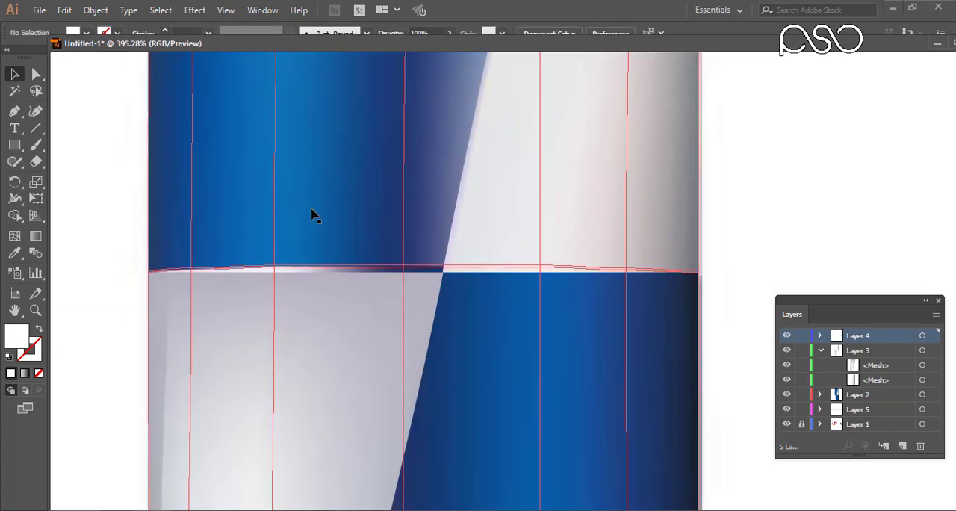
left_click(269, 274)
left_click_drag(801, 365, 801, 409)
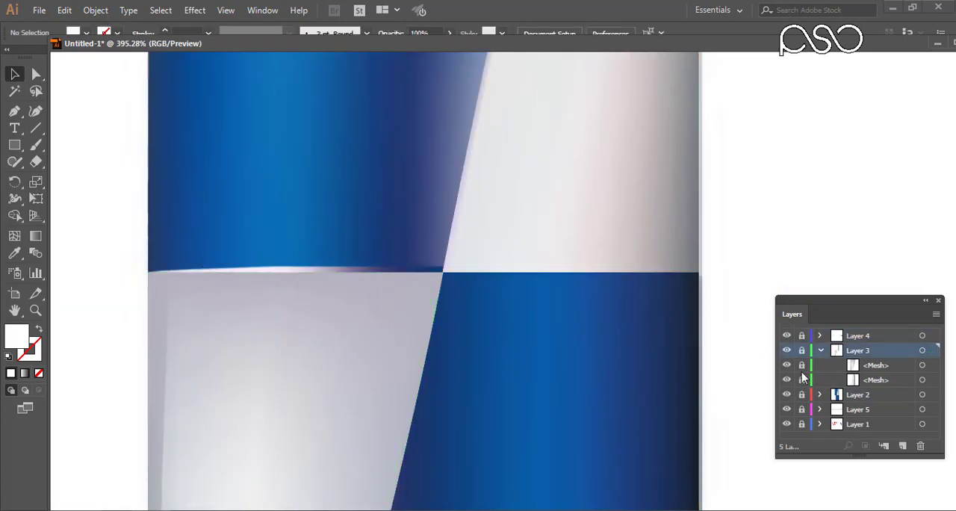
left_click(896, 379)
left_click(931, 366)
left_click(801, 379)
left_click(35, 75)
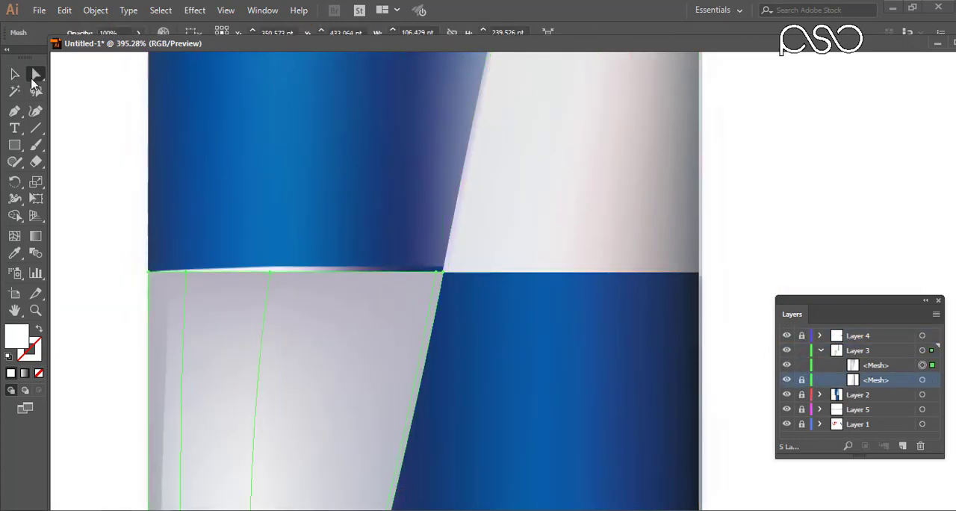
Raise the top edge points of the lower silver panel's mesh to close the gap below the upper blue panel.
left_click_drag(161, 241, 434, 285)
key("Up")
left_click(269, 269)
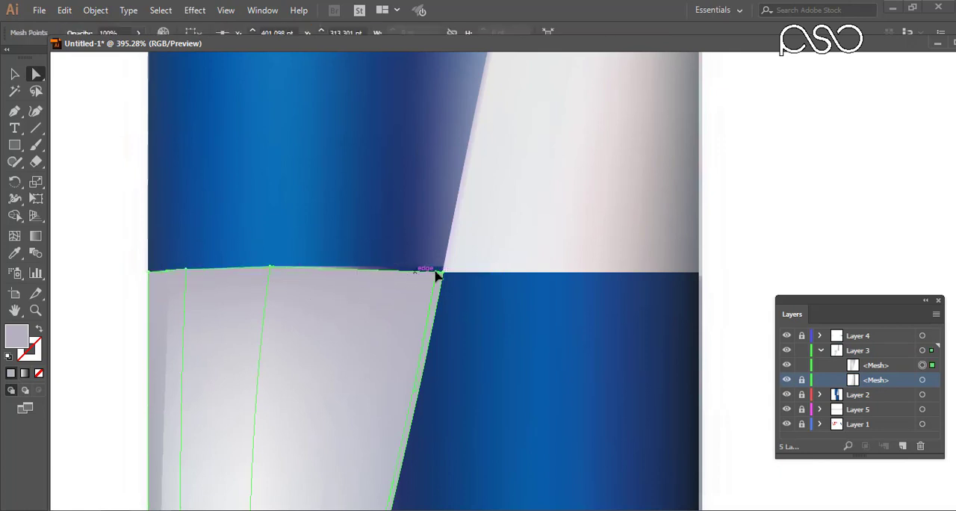
left_click(493, 355)
key("ctrl+0")
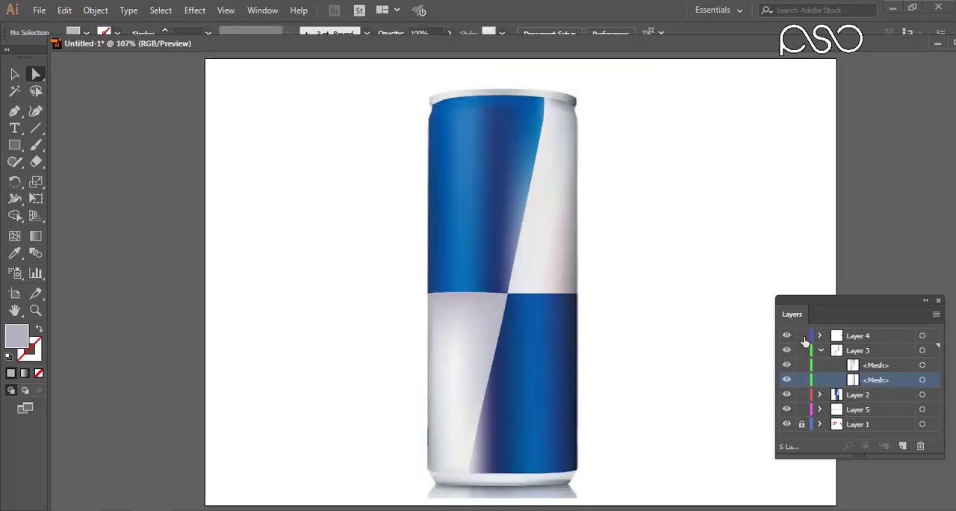
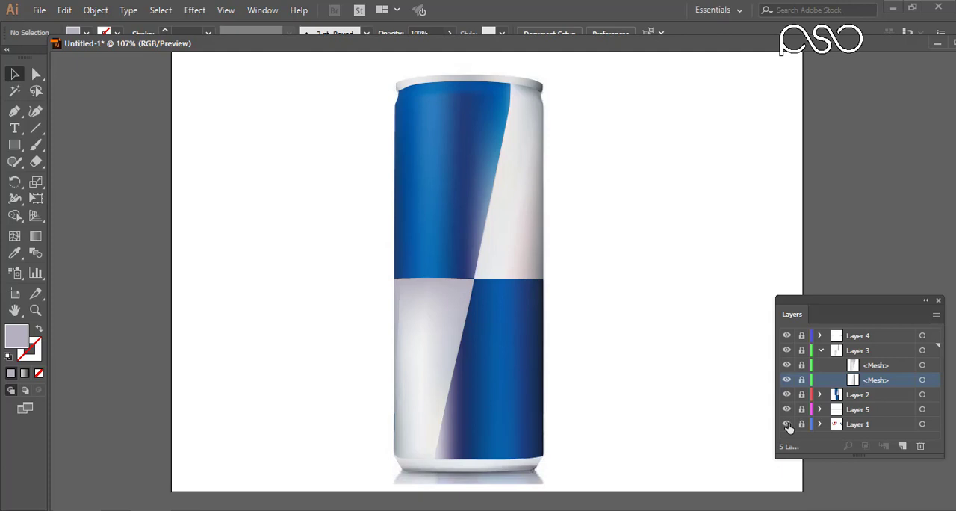
Hide the reference photo in Layer 1 so only the traced can shows.
left_click(786, 424)
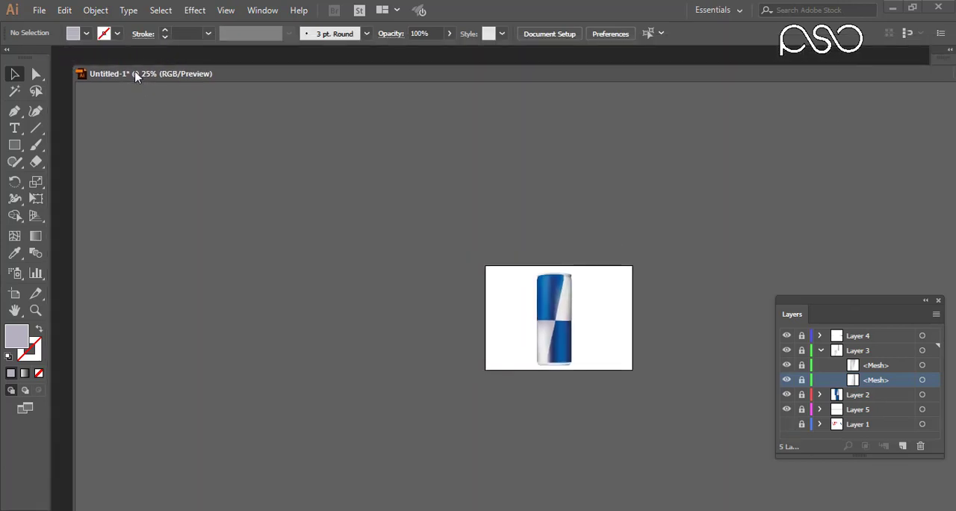
mouse_move(132, 75)
left_mouse_down()
mouse_move(130, 56)
mouse_move(147, 69)
left_mouse_up()
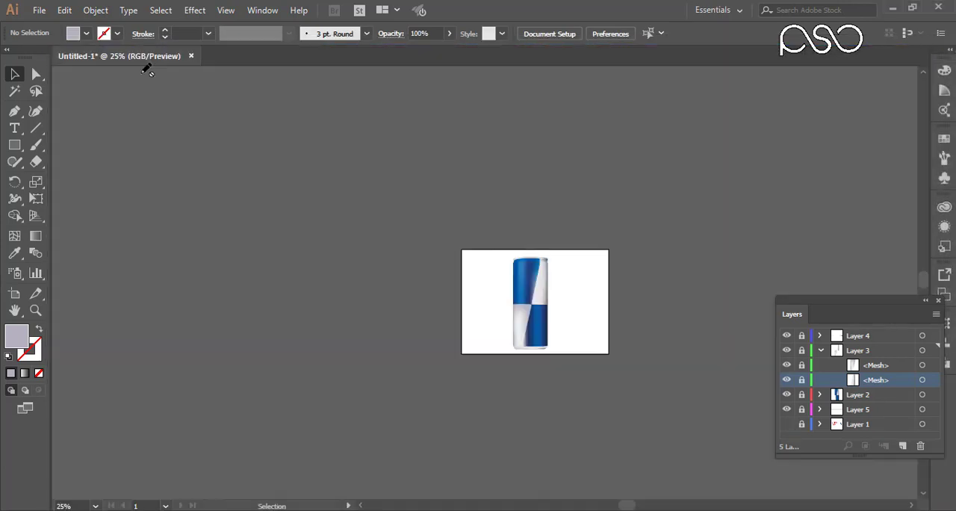
left_click_drag(238, 157, 209, 112)
left_click_drag(305, 199, 251, 200)
left_click_drag(403, 209, 368, 207)
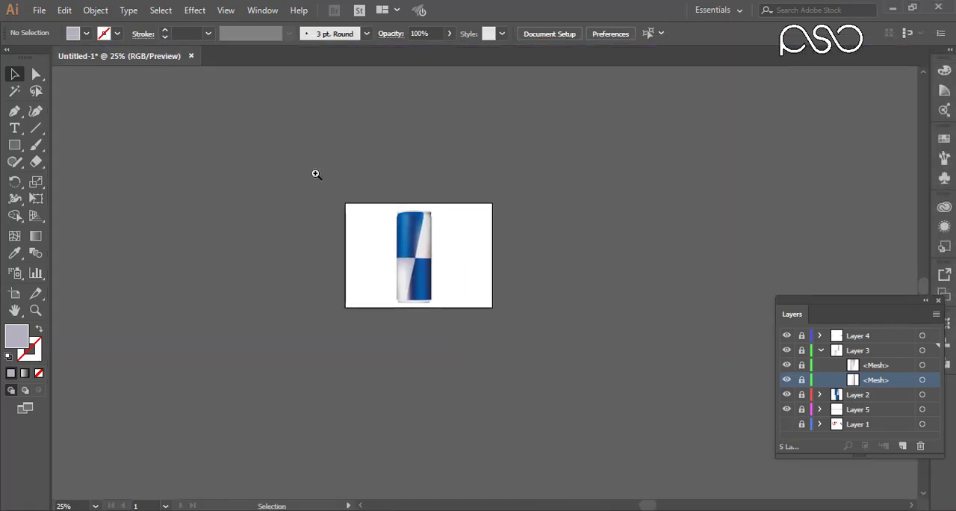
left_click_drag(316, 174, 543, 340)
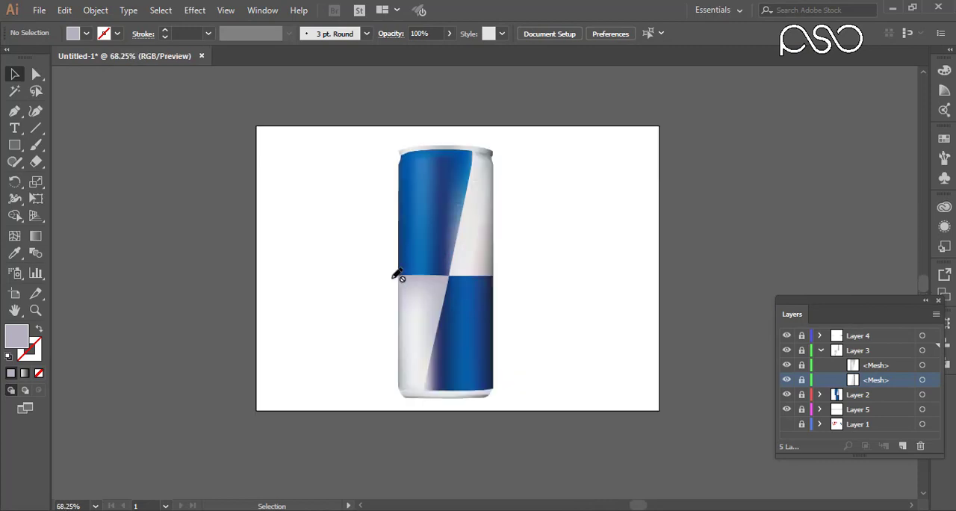
Add a new unlocked layer above Layer 4 for the logo.
left_click(41, 11)
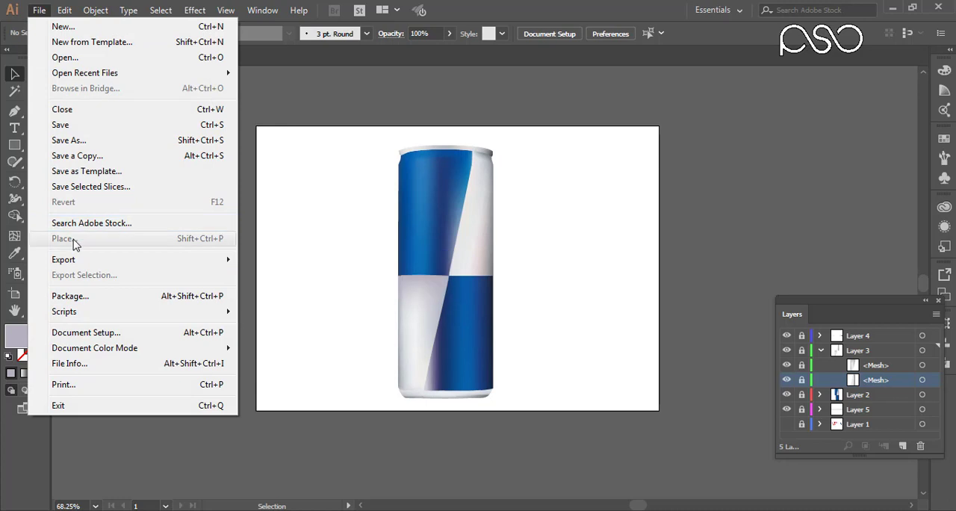
left_click(589, 123)
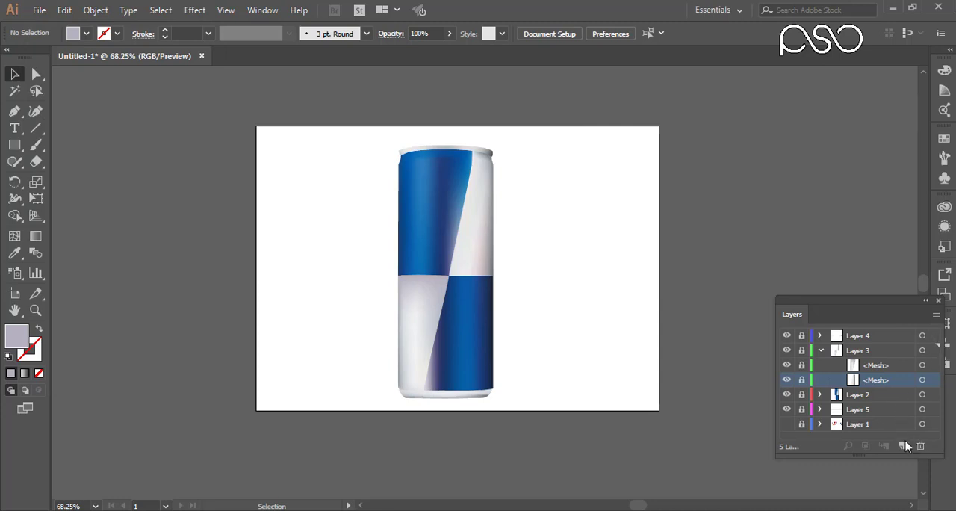
left_click(866, 334)
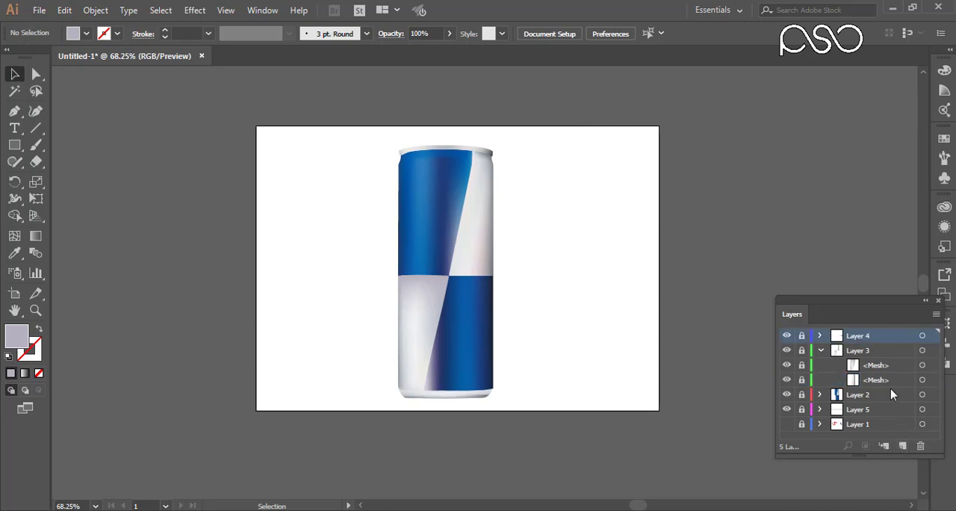
left_click(902, 446)
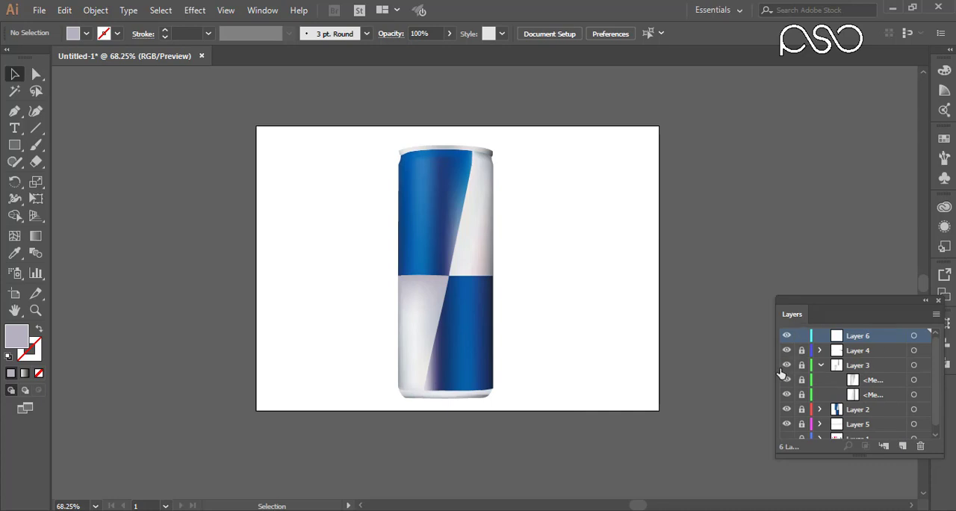
Place 1200px-RedBullEnergyDrink.svg.png as a linked image on the new top layer.
left_click(39, 11)
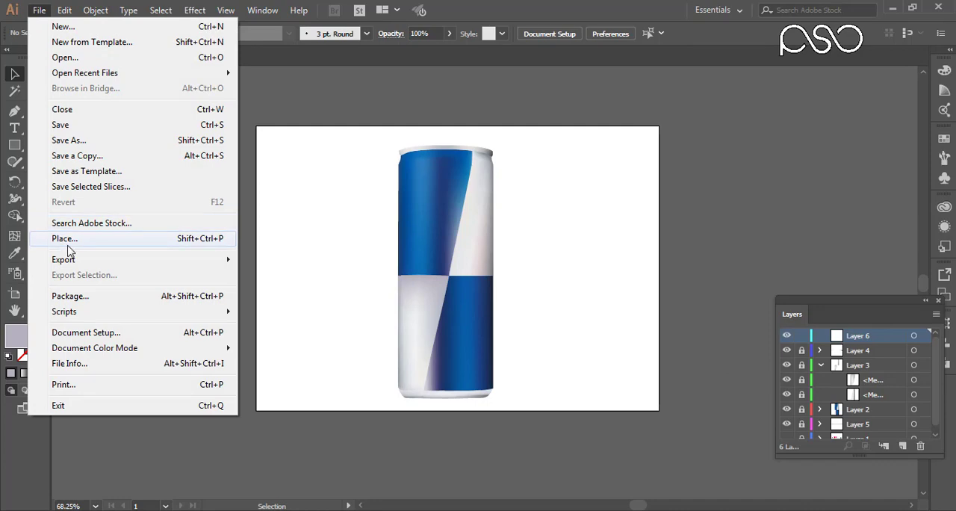
left_click(65, 239)
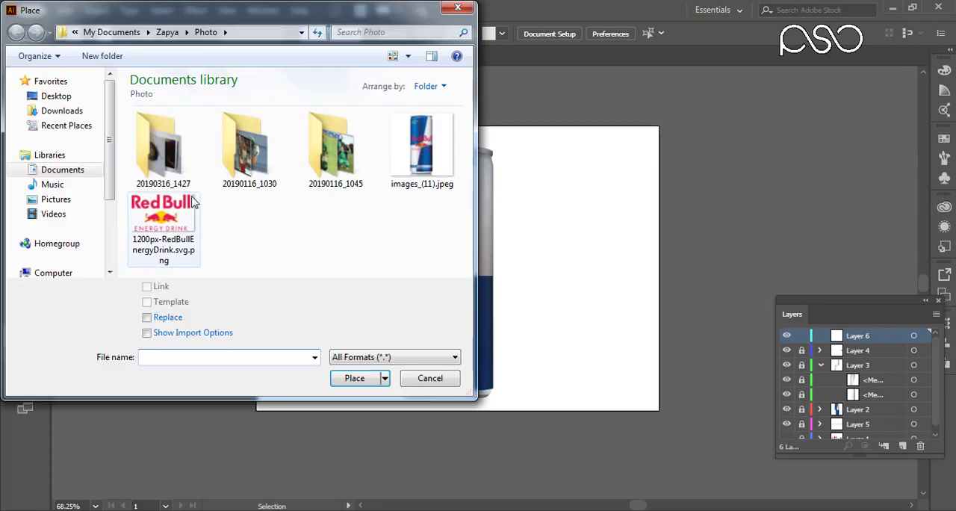
left_click(188, 206)
left_click(358, 378)
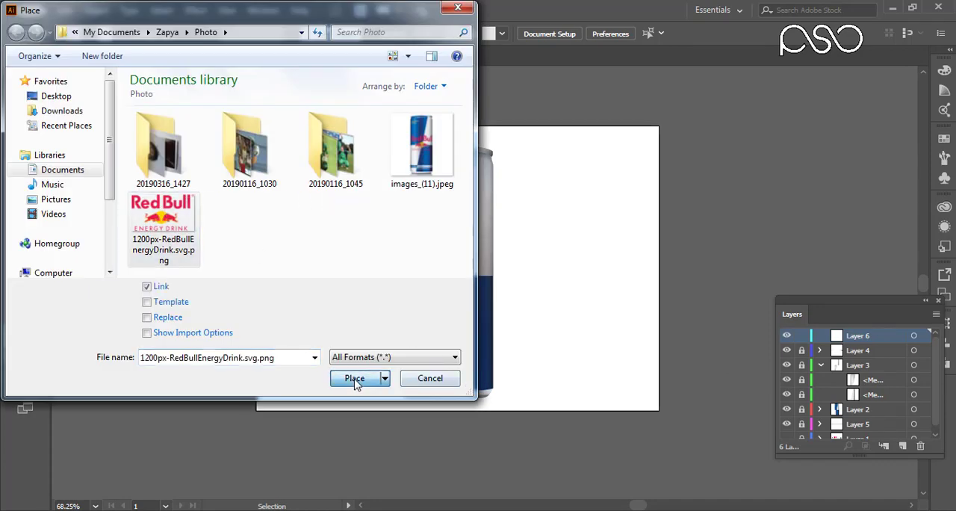
left_click(271, 173)
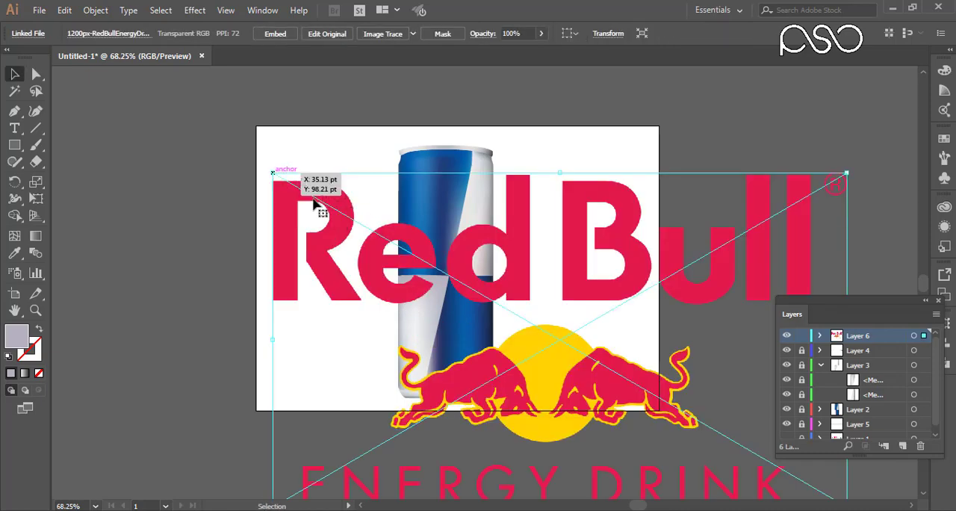
Scale the Red Bull logo down to about the can's width and position it across the can's middle.
left_click_drag(521, 267, 377, 222)
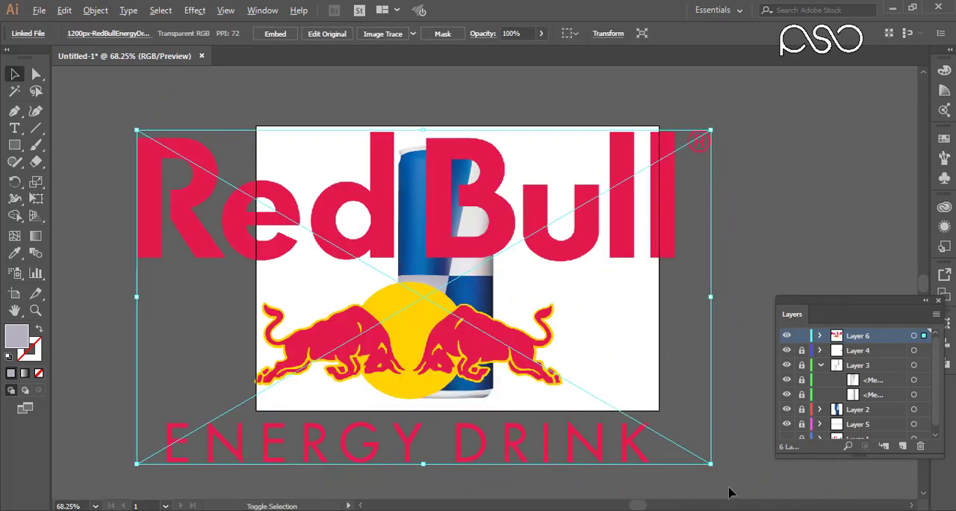
left_click_drag(710, 463, 550, 369)
left_click_drag(429, 270, 530, 256)
left_click_drag(651, 362, 493, 286)
left_click_drag(458, 231, 459, 254)
key("Up")
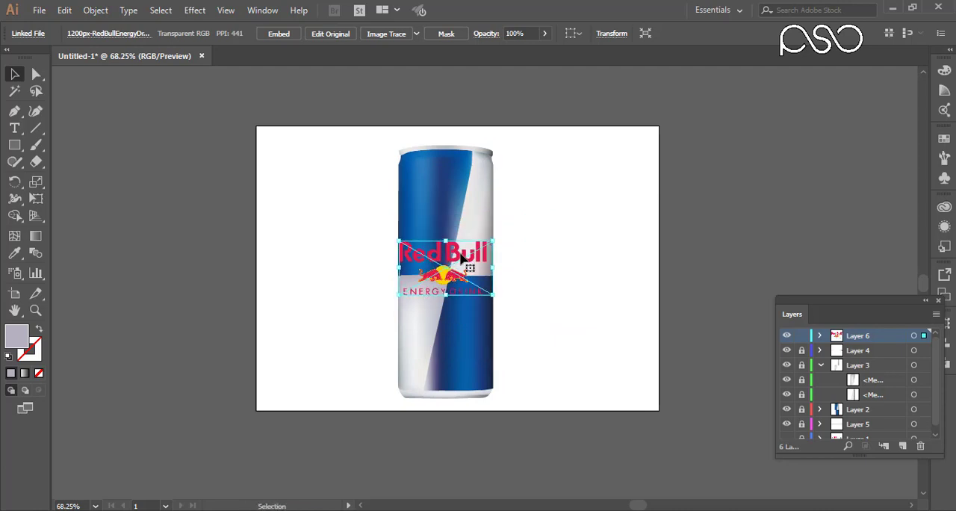
key("Up")
key("Up")
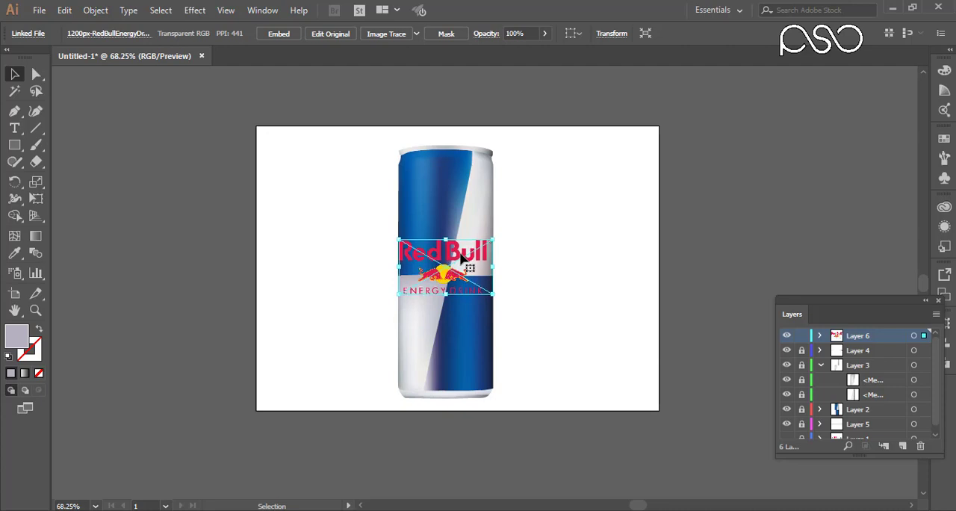
key("Down")
key("Down")
Widen the logo slightly to span both edges of the can and embed the linked image.
key("ctrl+space")
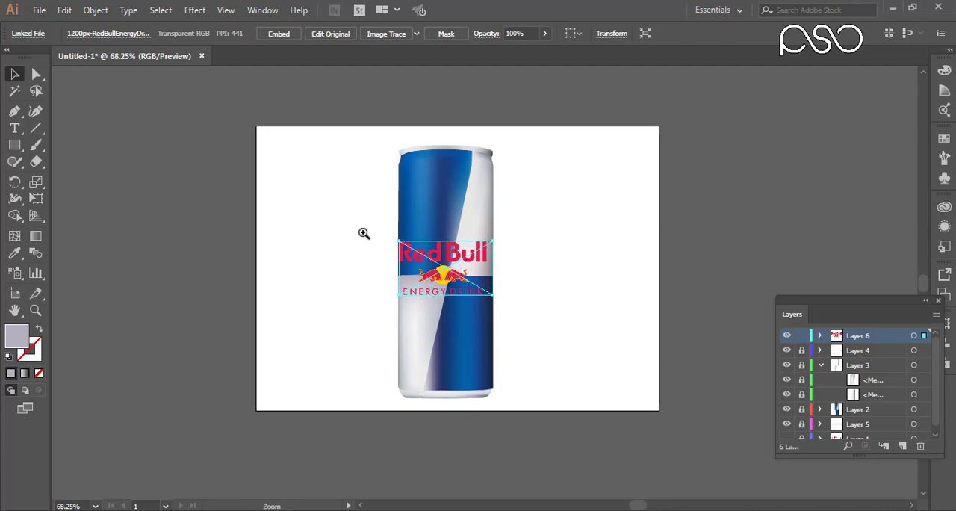
left_click_drag(365, 233, 538, 336)
left_click_drag(544, 220, 535, 259)
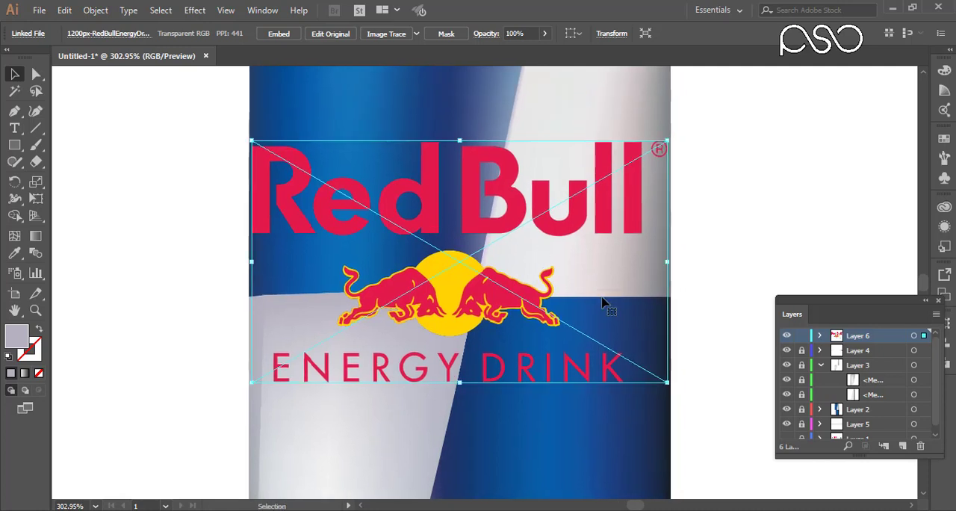
left_click(293, 35)
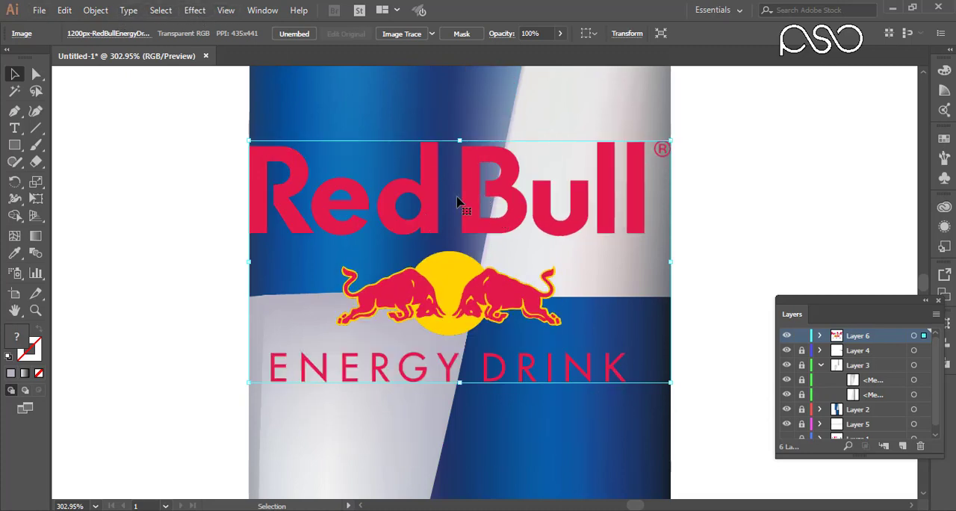
Apply a horizontal Bulge warp effect with a 6% bend to the embedded logo.
left_click(196, 11)
mouse_move(296, 192)
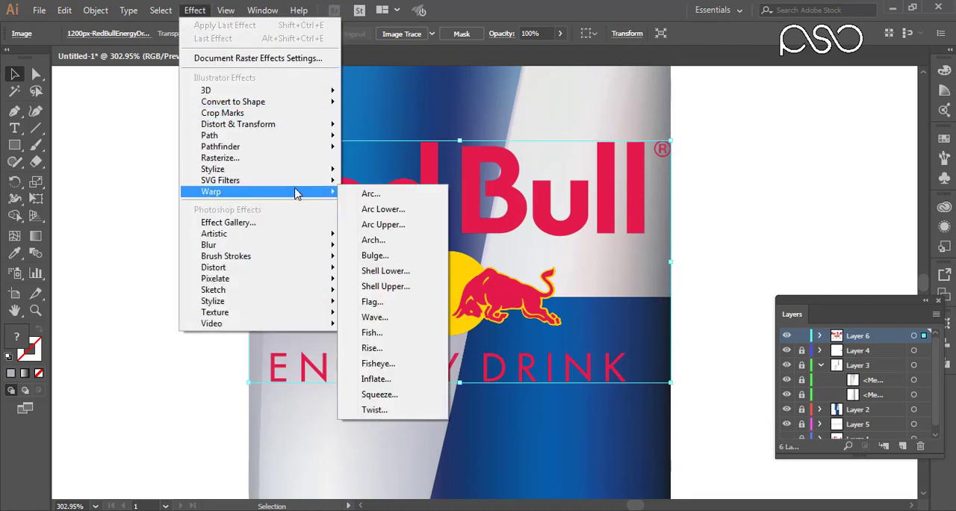
left_click(387, 197)
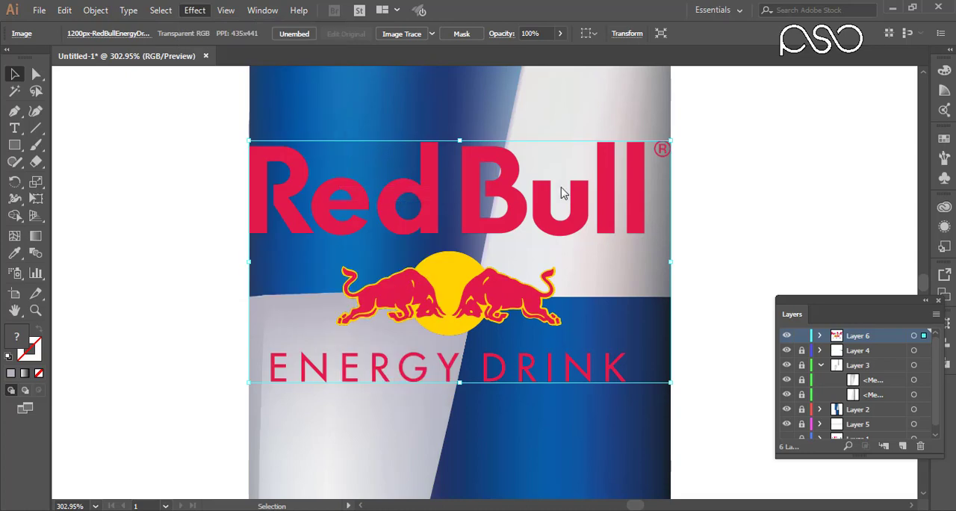
left_click(750, 248)
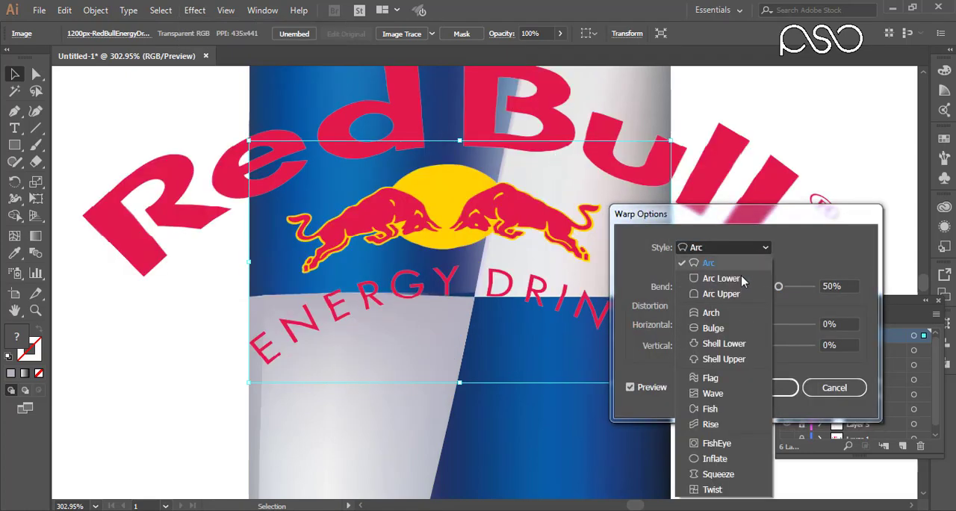
left_click(712, 330)
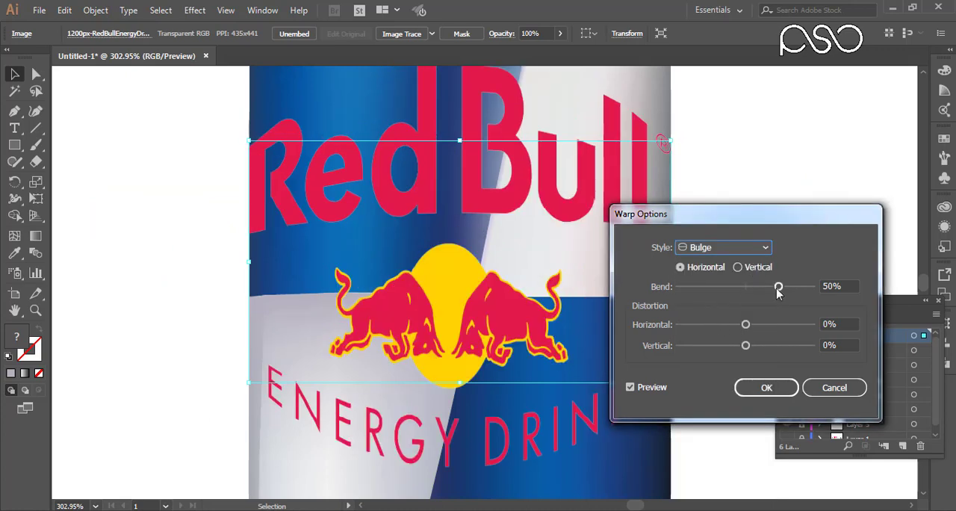
left_click_drag(777, 288, 757, 291)
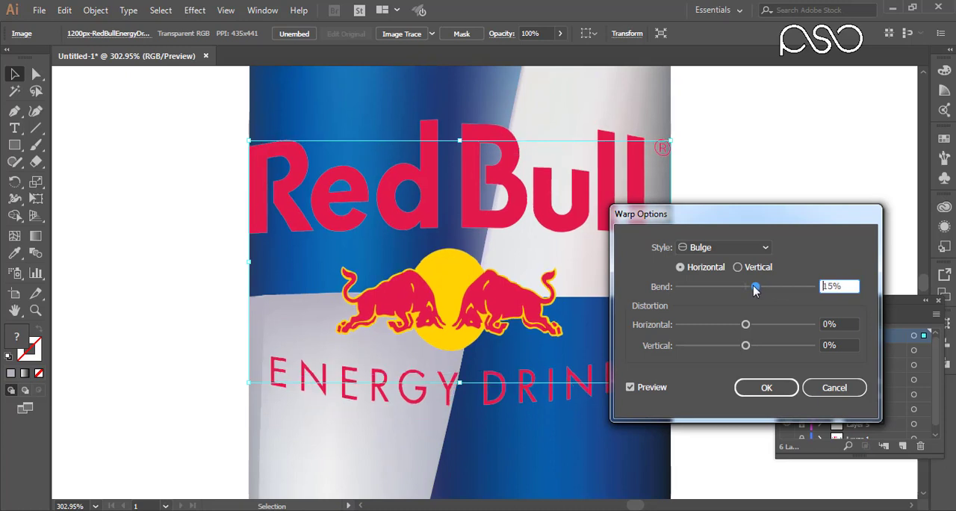
left_click_drag(756, 290, 754, 290)
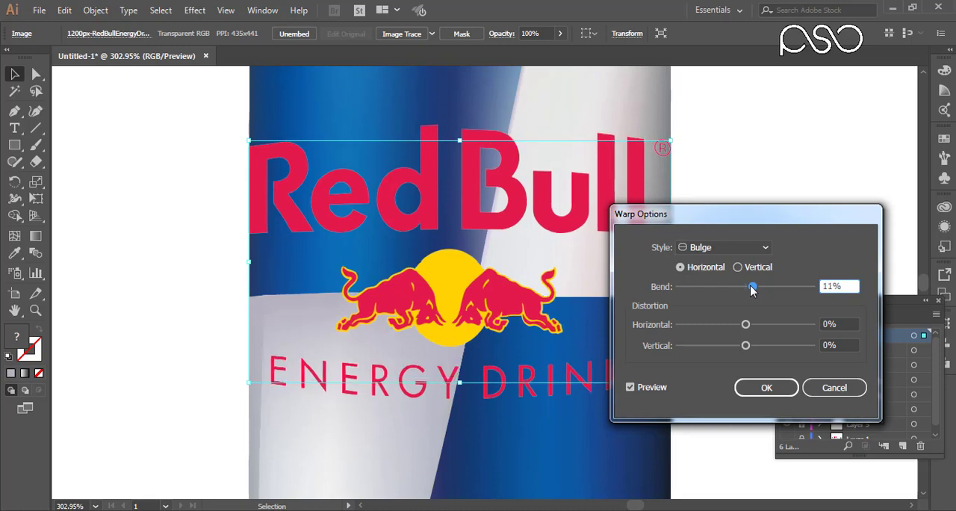
left_click_drag(751, 290, 751, 291)
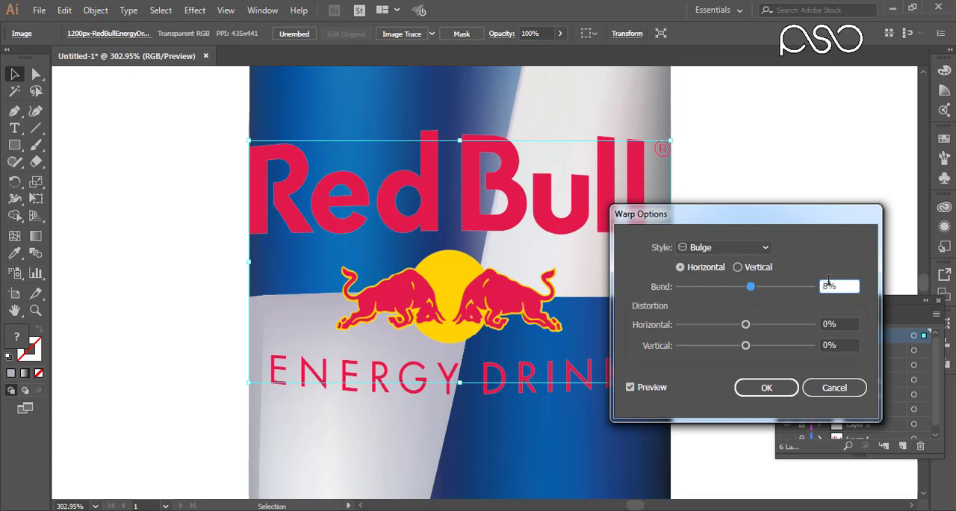
key("Down")
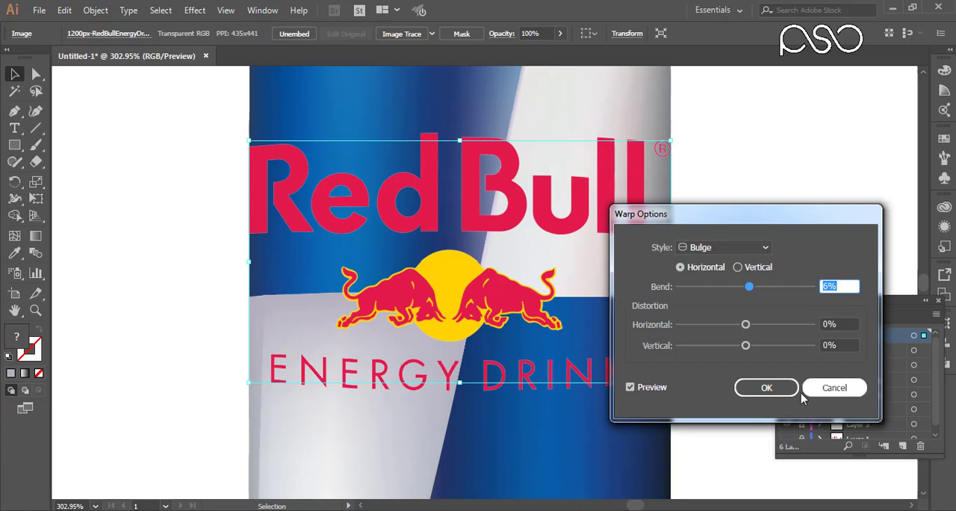
left_click(781, 388)
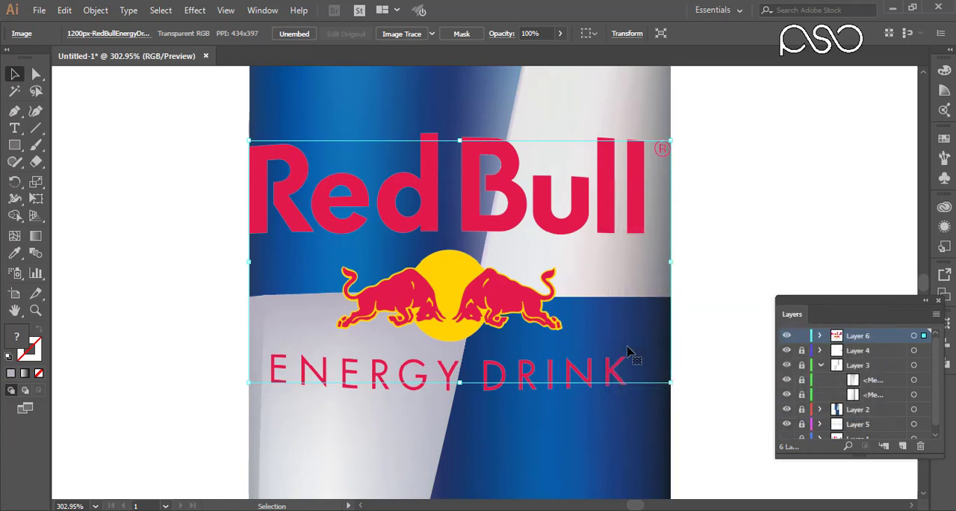
Draw a rectangle covering the logo except its ® mark, raising the top edge above the tallest letters.
left_click(14, 144)
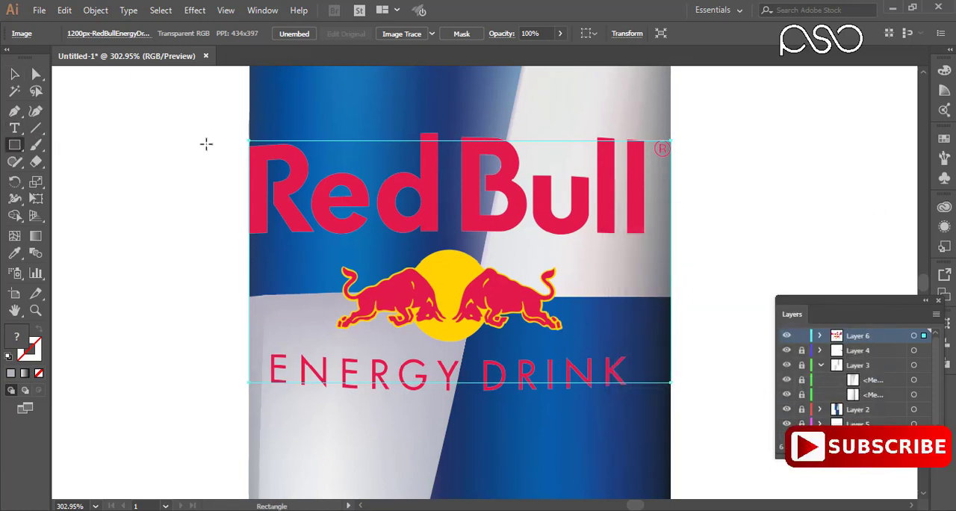
left_click_drag(245, 141, 650, 397)
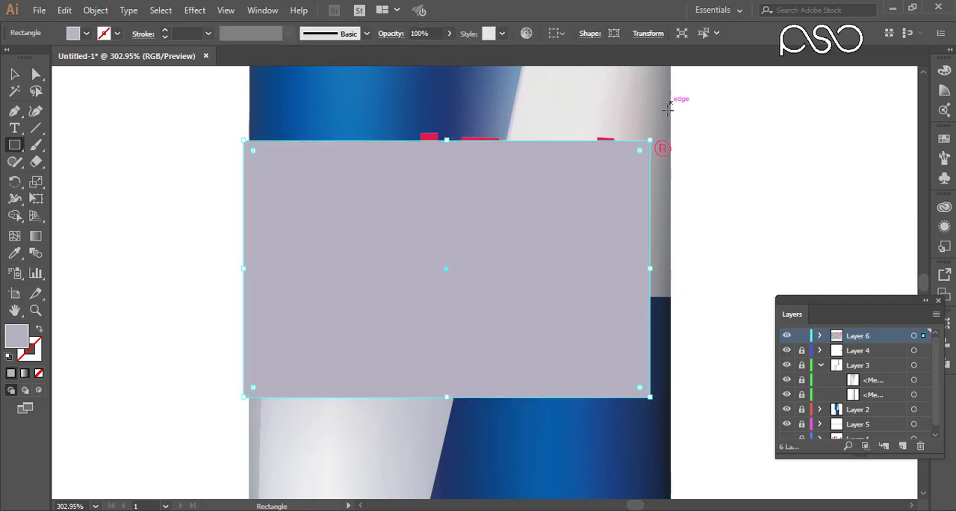
left_click(13, 75)
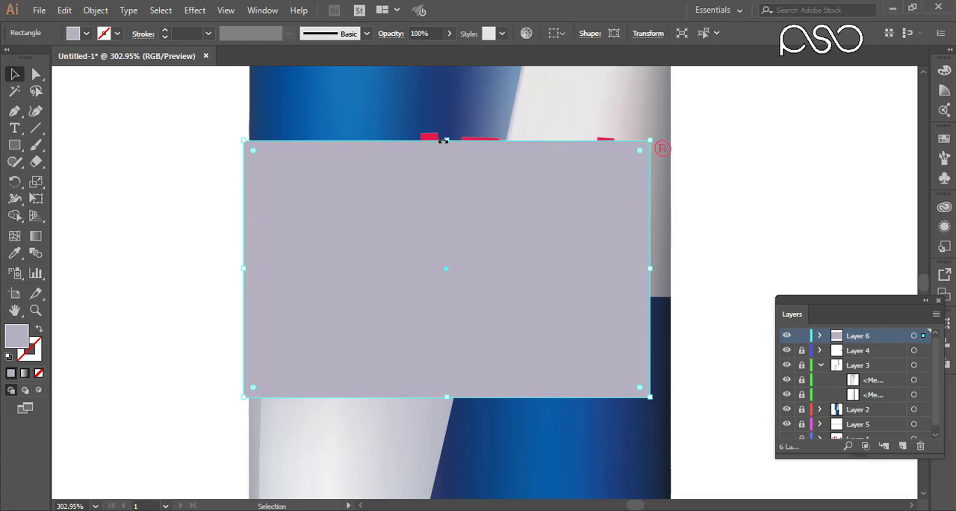
left_click_drag(443, 140, 445, 128)
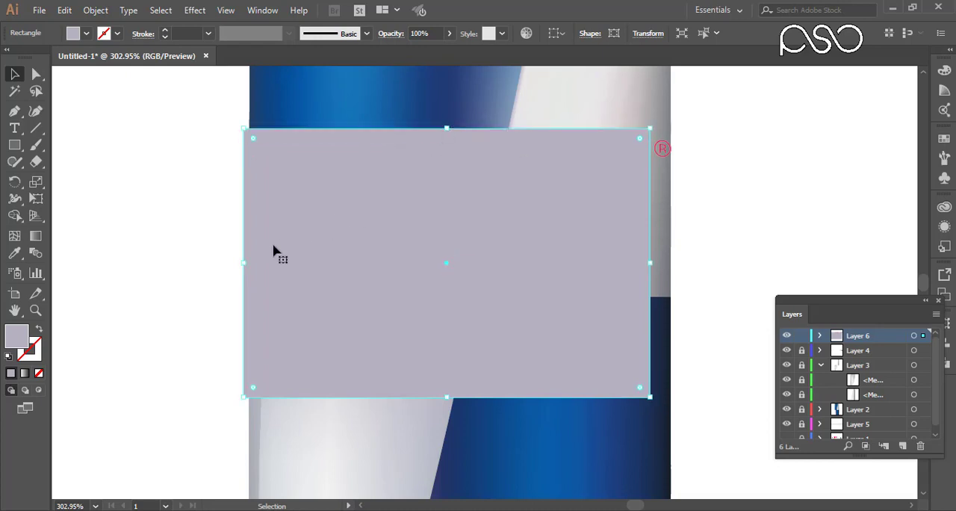
mouse_move(244, 262)
left_mouse_down()
mouse_move(269, 263)
mouse_move(244, 261)
left_mouse_up()
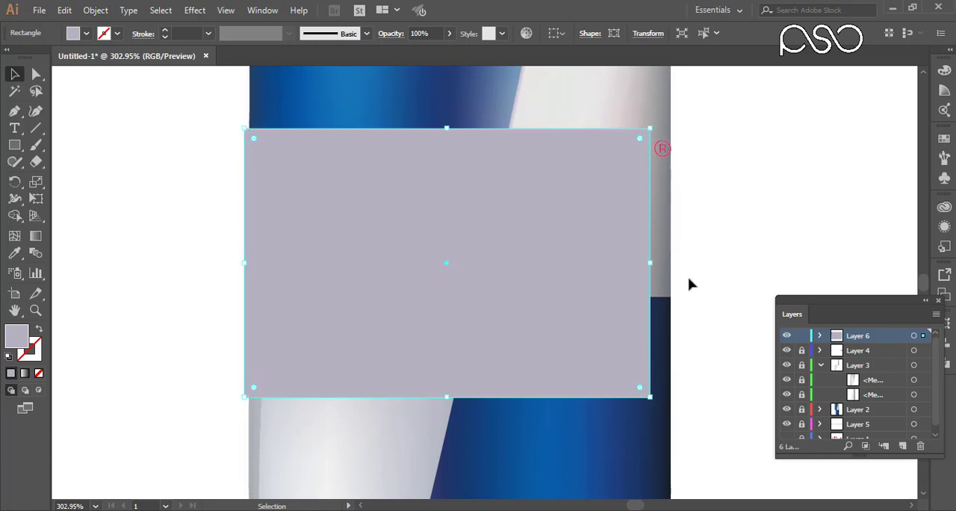
Make a clipping mask from the rectangle and logo to cut off the ® mark, and stretch the result to the can's right edge.
left_click(663, 152, "shift")
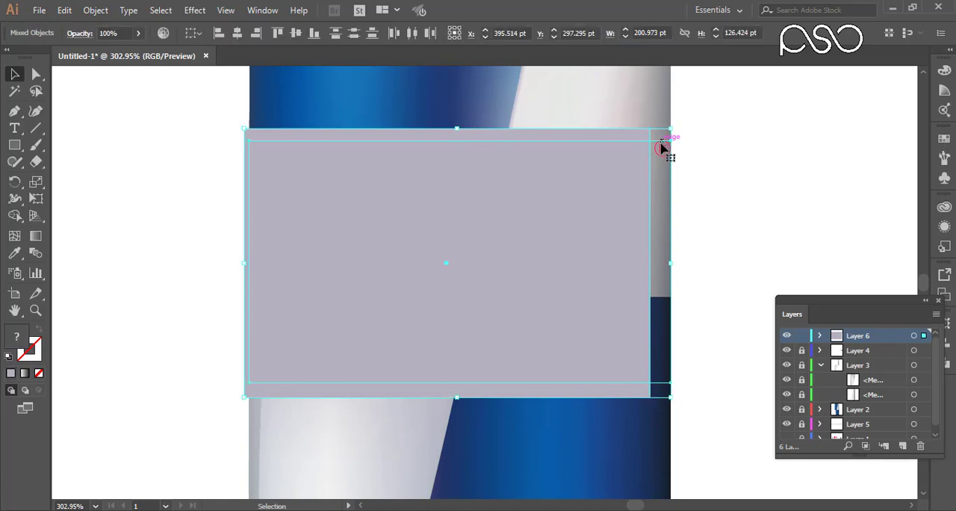
right_click(524, 206)
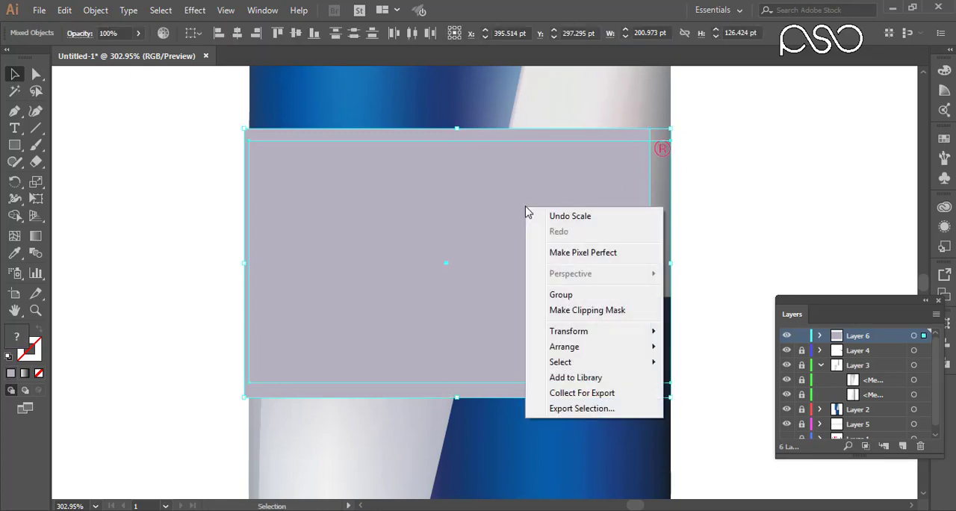
left_click(587, 309)
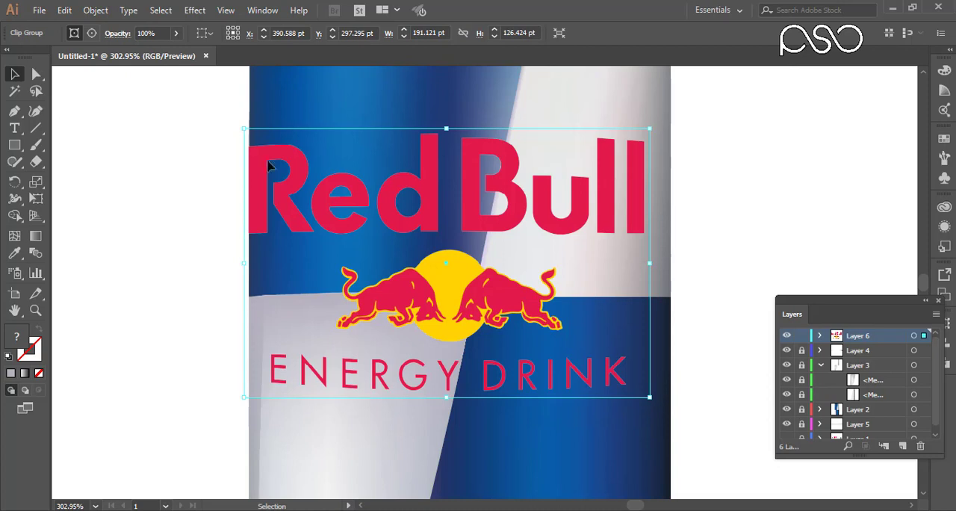
left_click_drag(651, 263, 669, 270)
left_click_drag(863, 457, 864, 487)
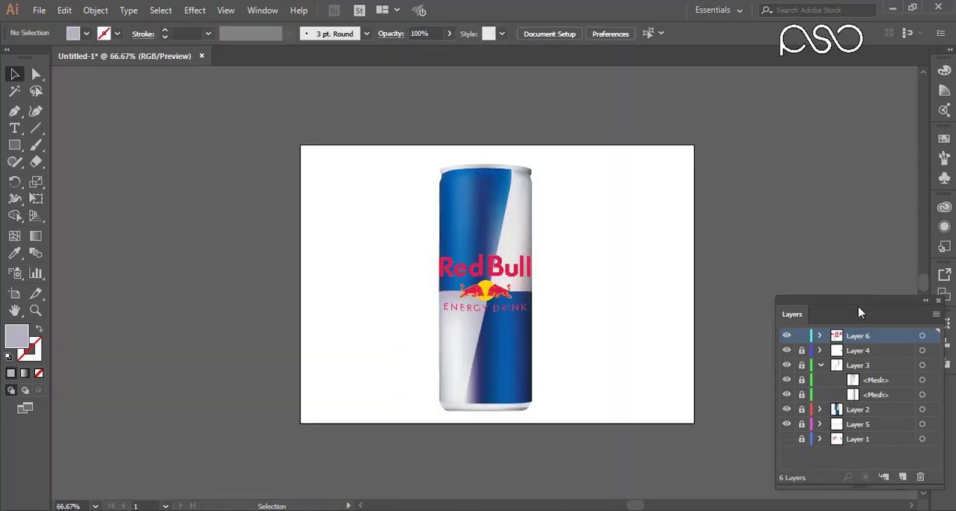
Show and unlock Layer 1, and delete the oversized original logo image outside the artboard.
left_click_drag(858, 312, 837, 137)
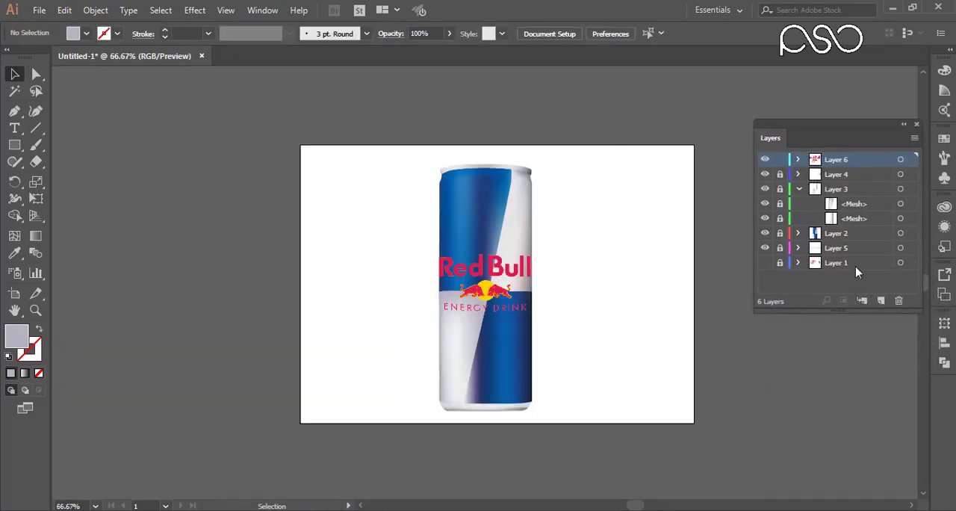
left_click(765, 263)
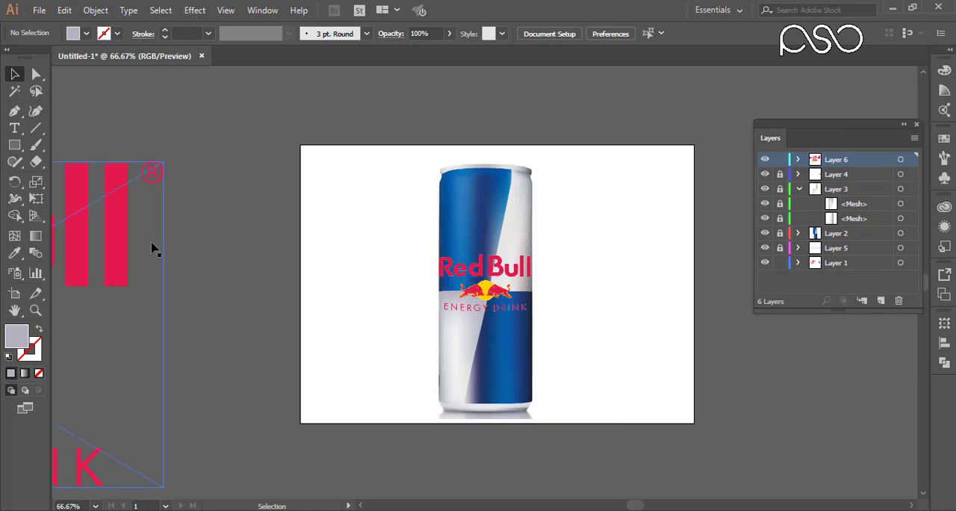
left_click(124, 242)
key("Delete")
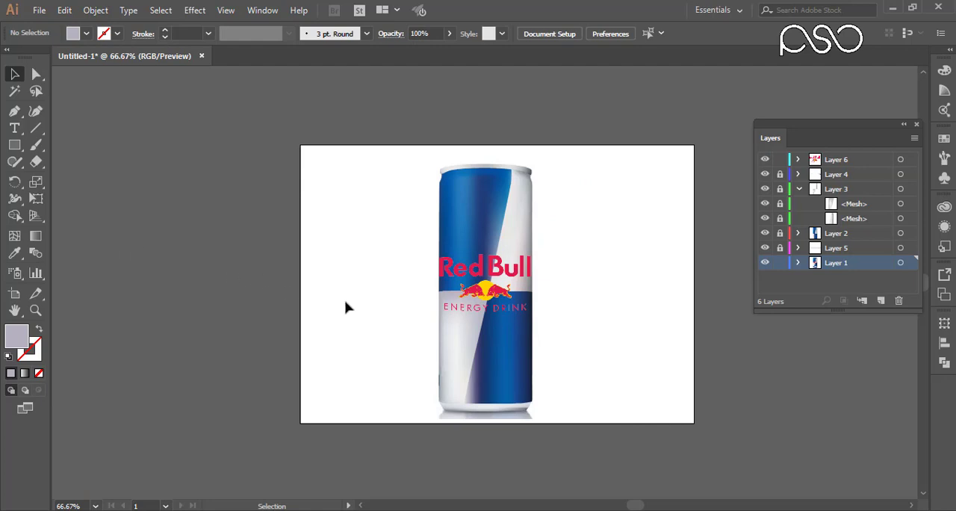
Move the linked can photo out from under the vector can so it sits beside it as a reference.
left_click_drag(407, 321, 172, 322)
left_click_drag(250, 319, 266, 300)
left_click_drag(229, 238, 229, 230)
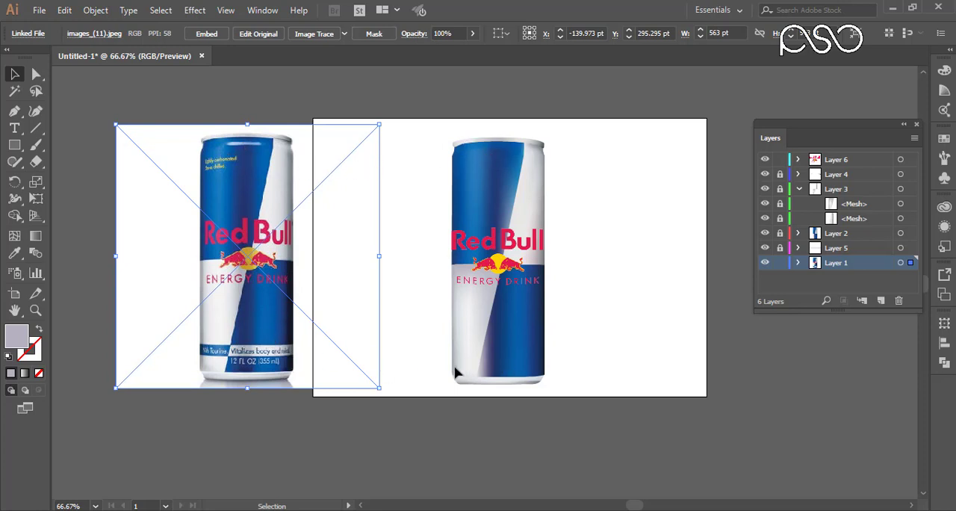
left_click_drag(267, 360, 274, 348)
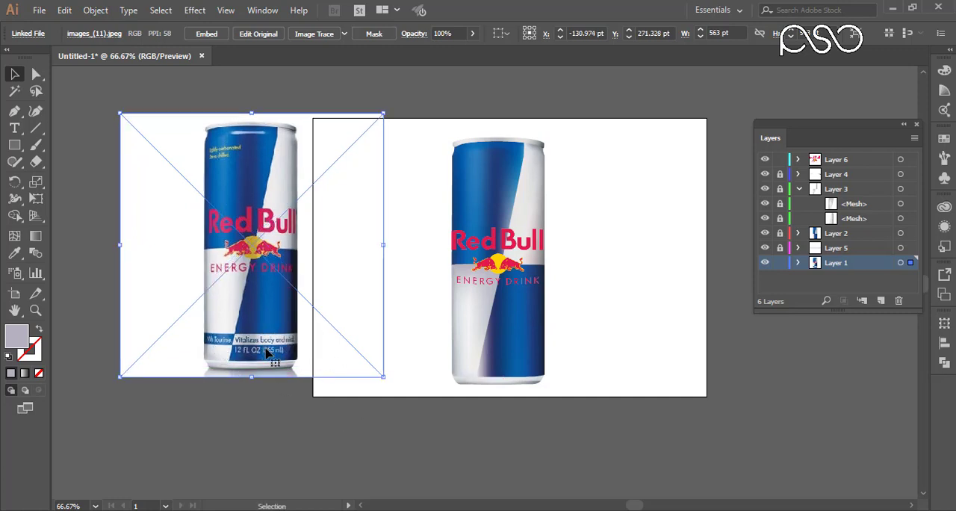
left_click_drag(271, 323, 284, 337)
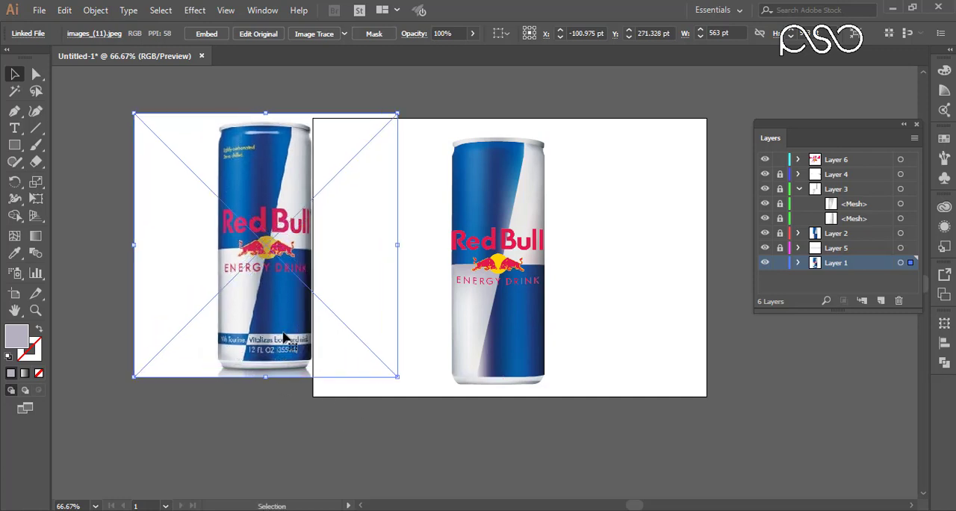
Draw a rectangle over the light "Vitalizes body and mind." band on the reference can photo.
key("z")
left_click_drag(167, 278, 565, 392)
left_click_drag(336, 386, 271, 391)
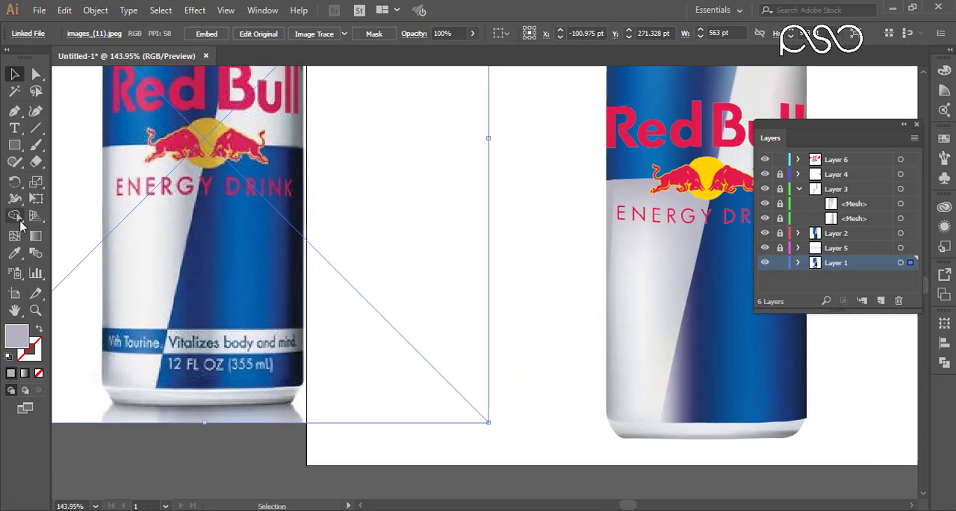
left_click(15, 145)
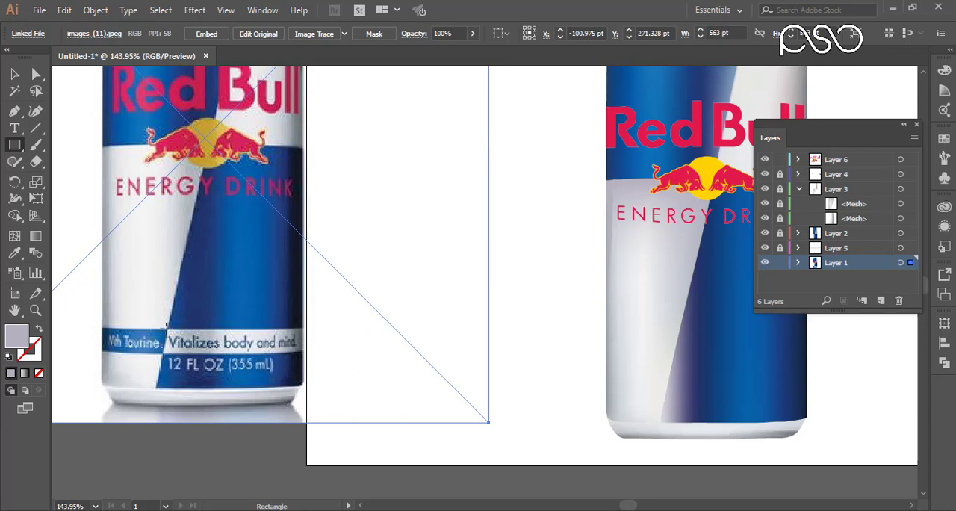
left_click_drag(165, 328, 300, 353)
left_click_drag(128, 305, 336, 406)
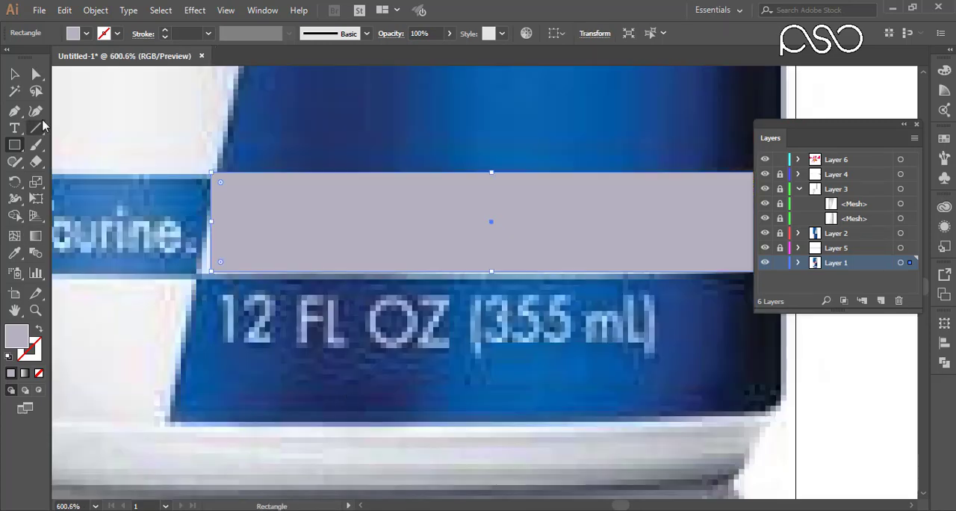
left_click(36, 73)
left_click_drag(167, 234, 228, 306)
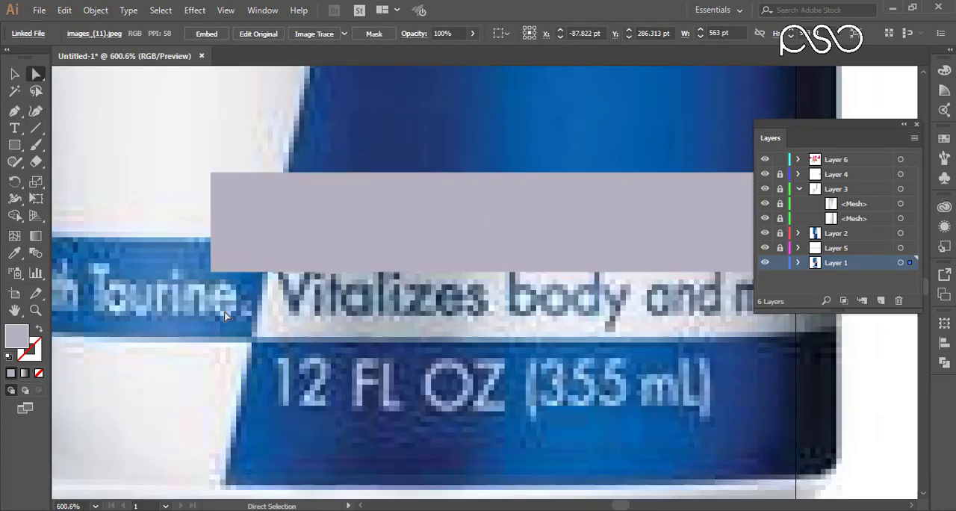
key("ctrl+z")
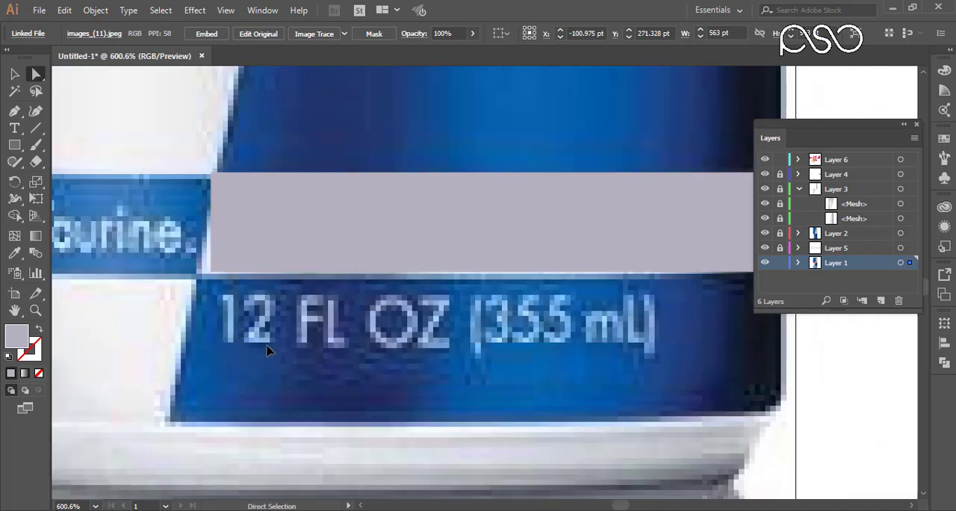
Lock only the linked can photo inside Layer 1, leaving the band rectangle editable.
left_click(779, 263)
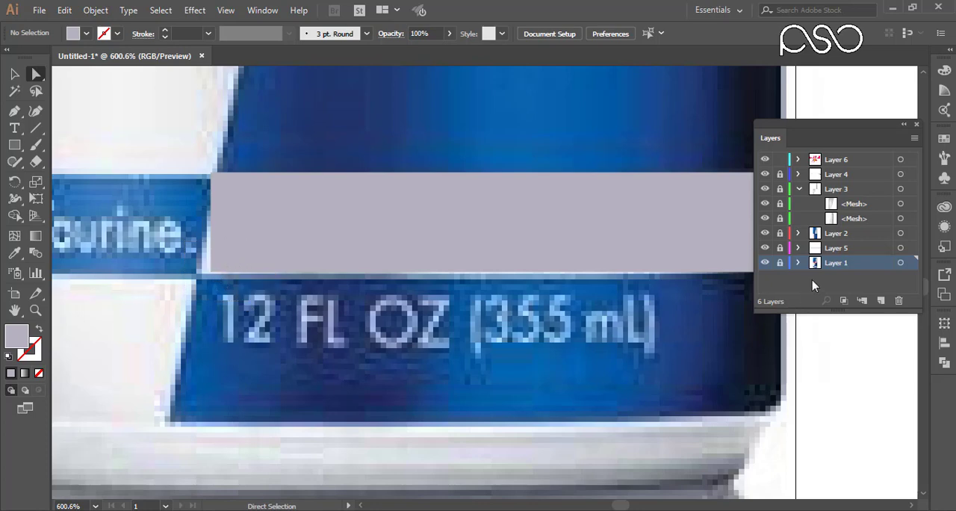
left_click(14, 74)
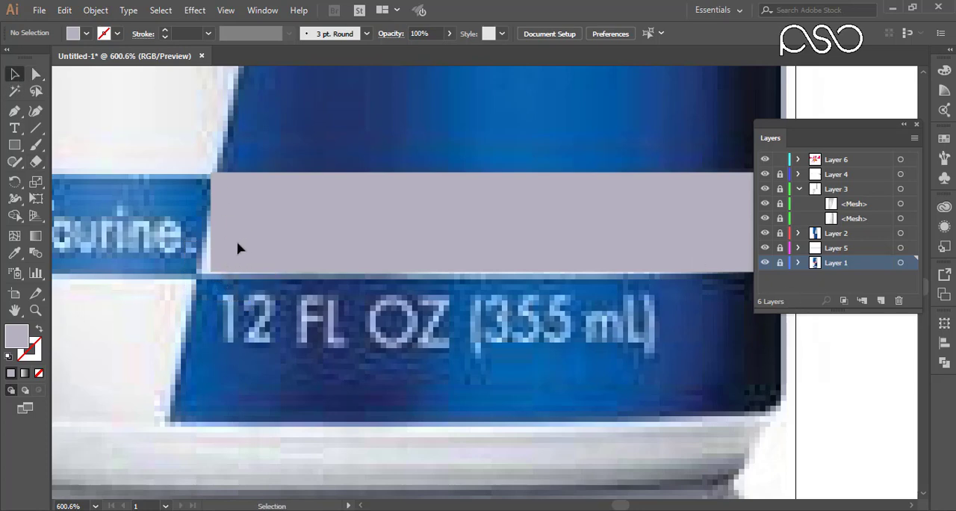
left_click(780, 264)
left_click(797, 263)
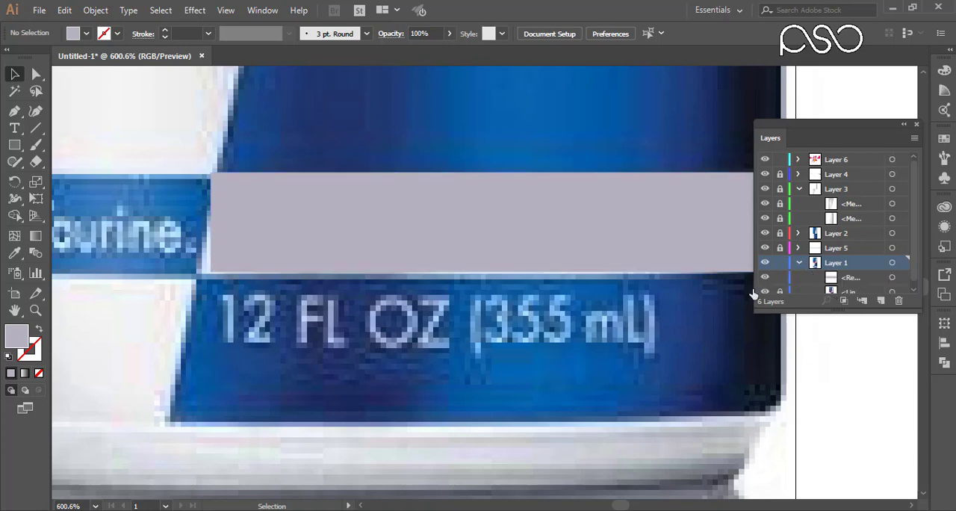
Slant the rectangle's left side by shifting its two left corner points to match the band's diagonal edge in the photo.
left_click(36, 74)
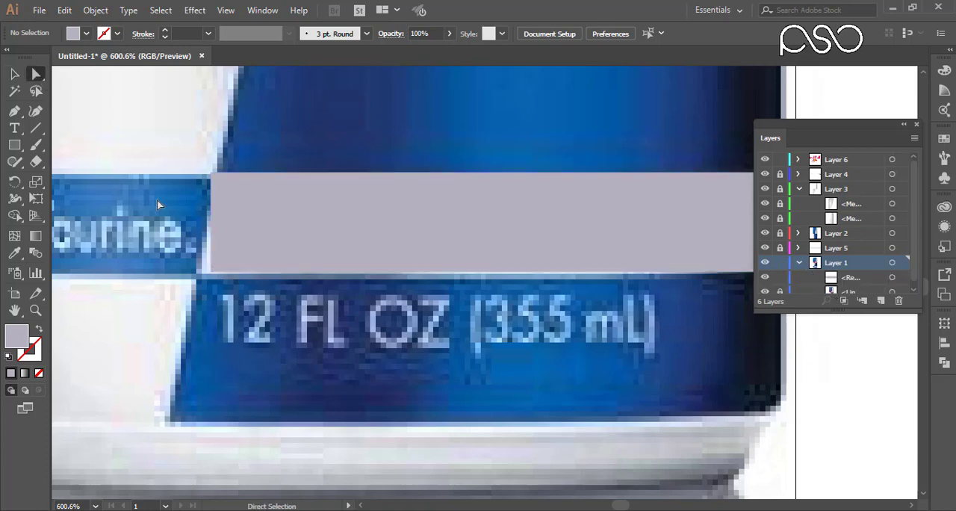
left_click(211, 273)
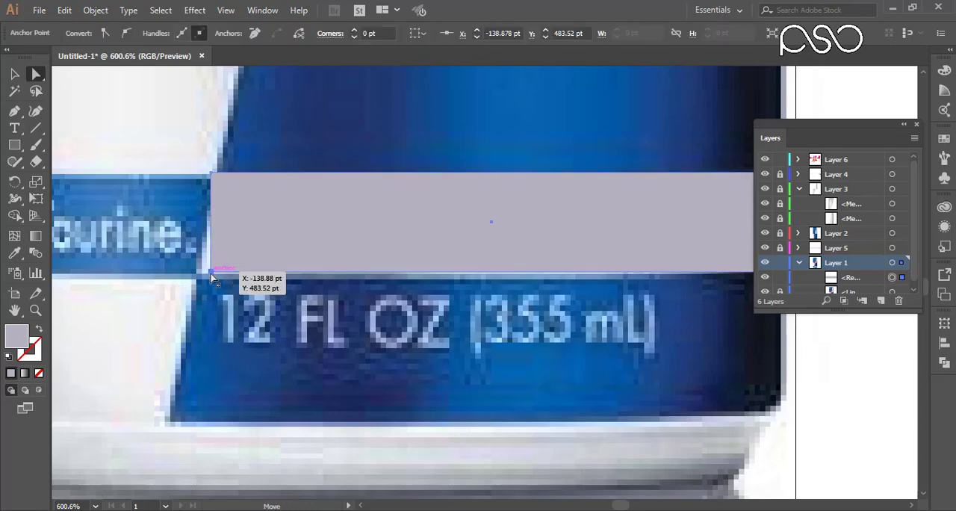
left_click_drag(212, 274, 198, 274)
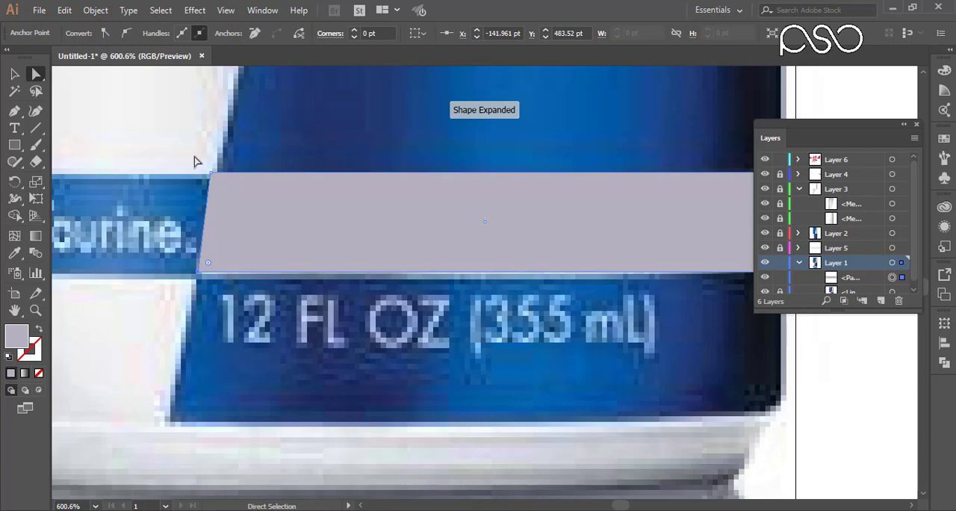
left_click_drag(211, 173, 217, 180)
key("space")
left_click_drag(414, 239, 409, 302)
Move the slanted band from the reference photo to the lower blue section of the vector can, against its right edge.
left_click(15, 74)
key("space")
key("ctrl+minus")
key("ctrl+minus")
key("ctrl+minus")
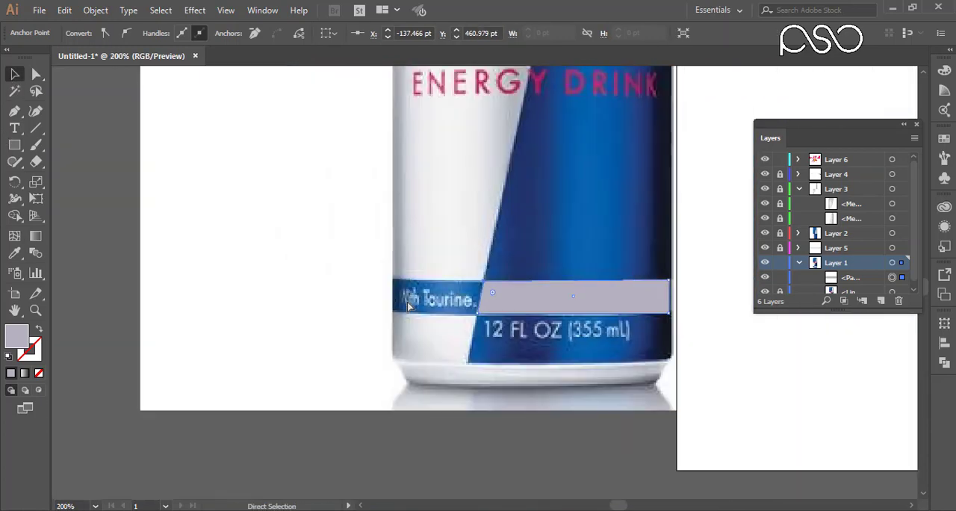
key("space")
left_click_drag(589, 333, 431, 329)
mouse_move(672, 334)
left_mouse_down()
mouse_move(440, 329)
mouse_move(574, 341)
left_mouse_up()
left_click_drag(129, 308, 831, 354)
key("space")
left_click_drag(832, 418, 754, 396)
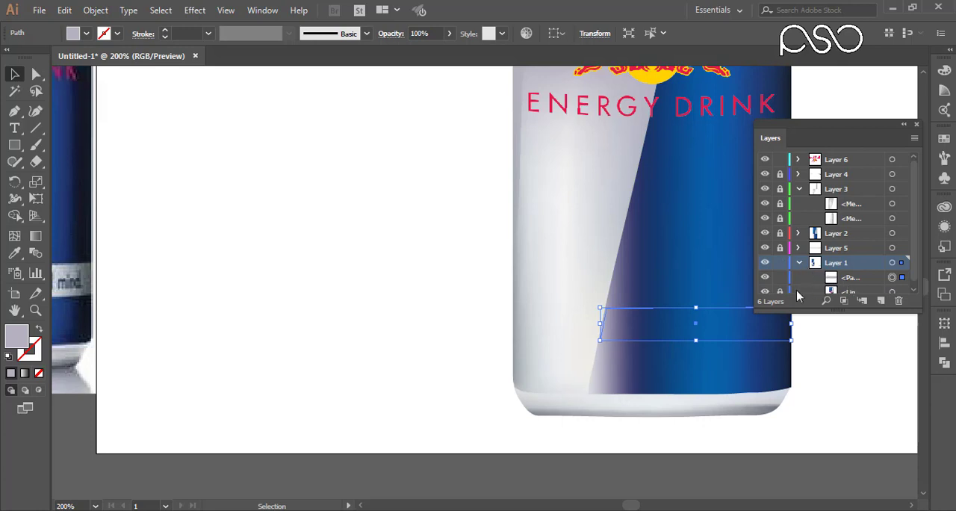
Cut the band path from Layer 1, paste it into Layer 6 and place it across the can's lower blue section.
left_click(765, 278)
left_click(902, 277)
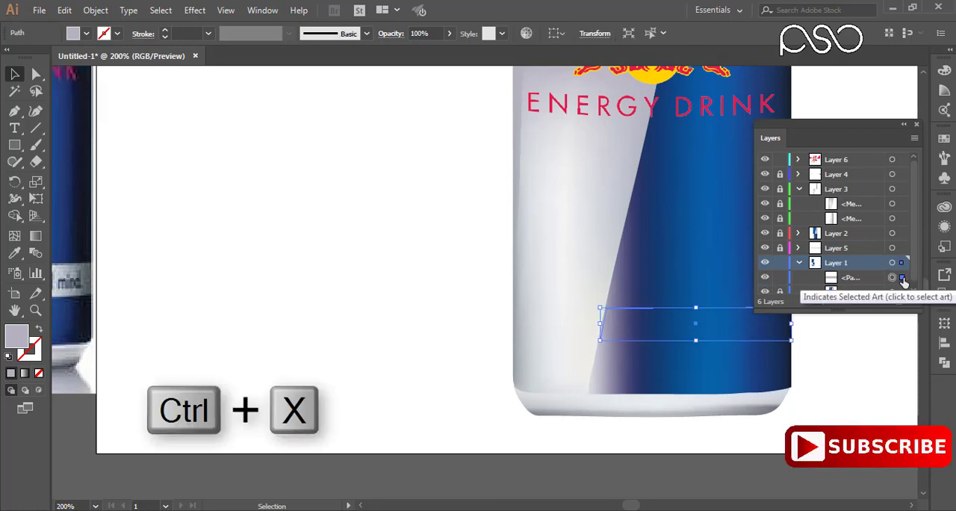
key("ctrl+x")
left_click(858, 159)
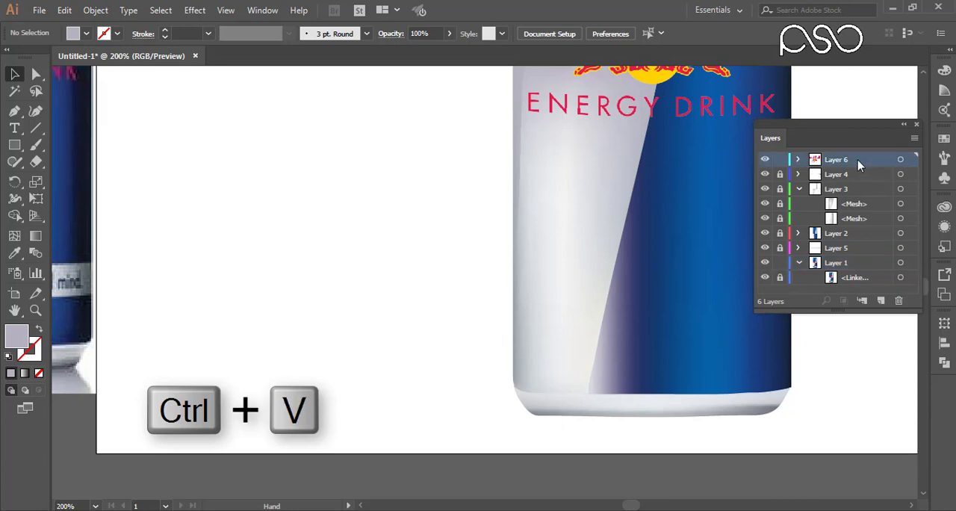
key("ctrl+v")
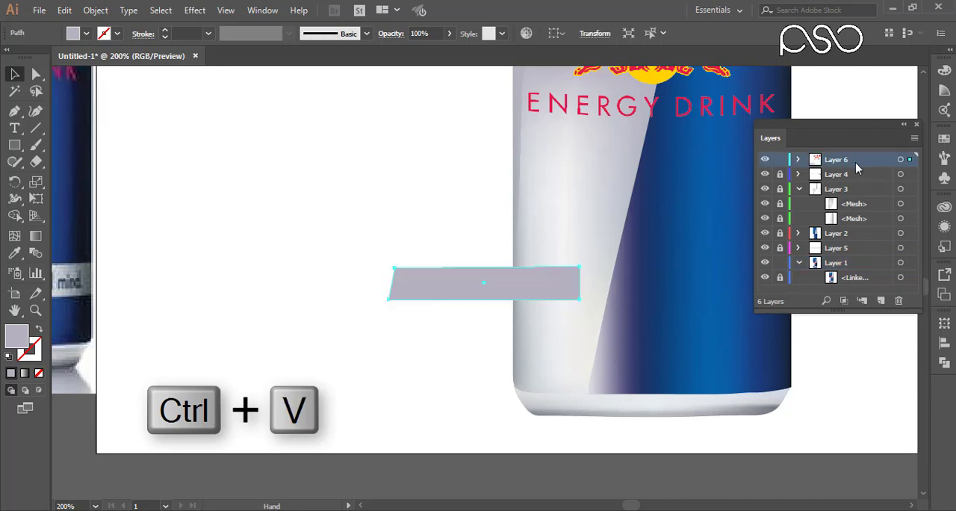
left_click_drag(435, 303, 630, 355)
key("ctrl+minus")
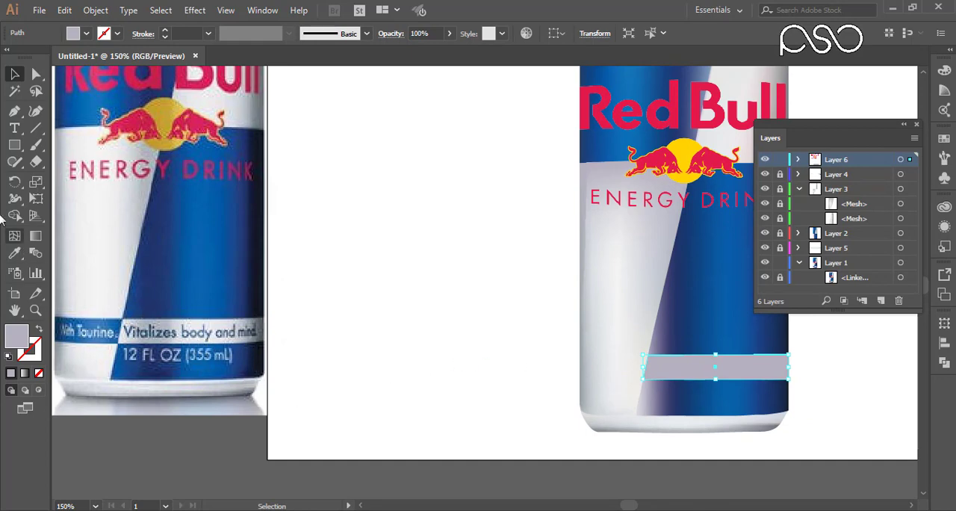
Fill the band with the dark grey sampled from the right end of the light band in the reference photo.
key("a")
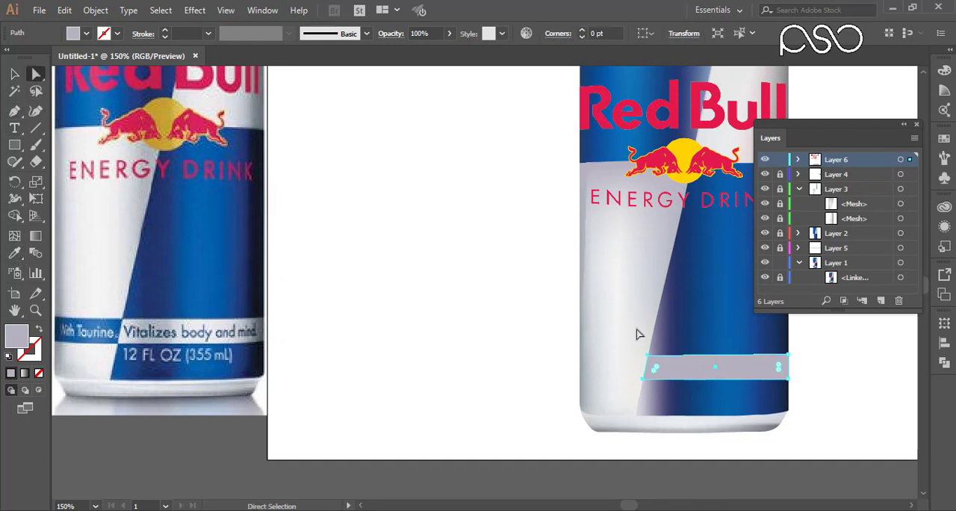
left_click(793, 384)
left_click_drag(801, 335, 780, 389)
key("i")
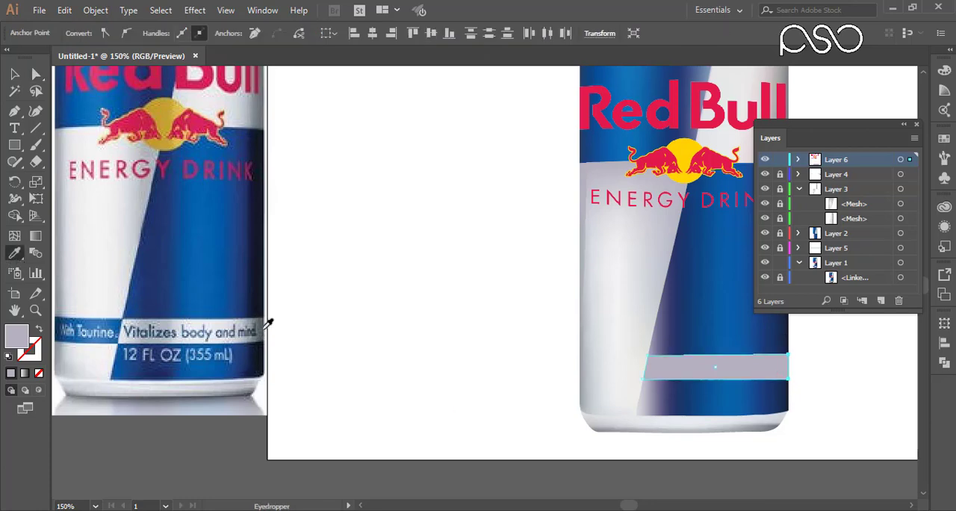
left_click(262, 329)
Add three vertical gradient mesh lines across the band, near its right end, middle and left end.
key("u")
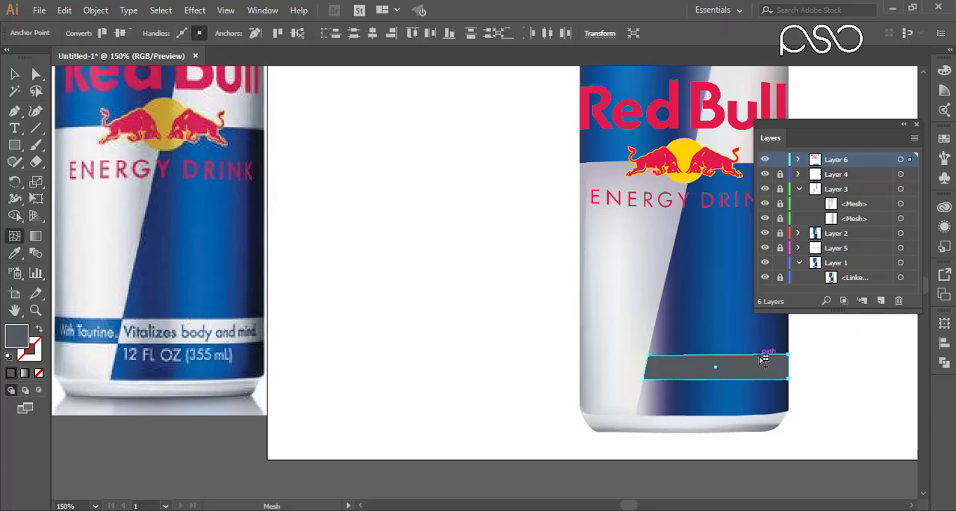
left_click(759, 360)
left_click(714, 361)
left_click(673, 363)
Colour the band's inner mesh lines and left edge with light greys and whites sampled from the photo's light band.
left_click(37, 78)
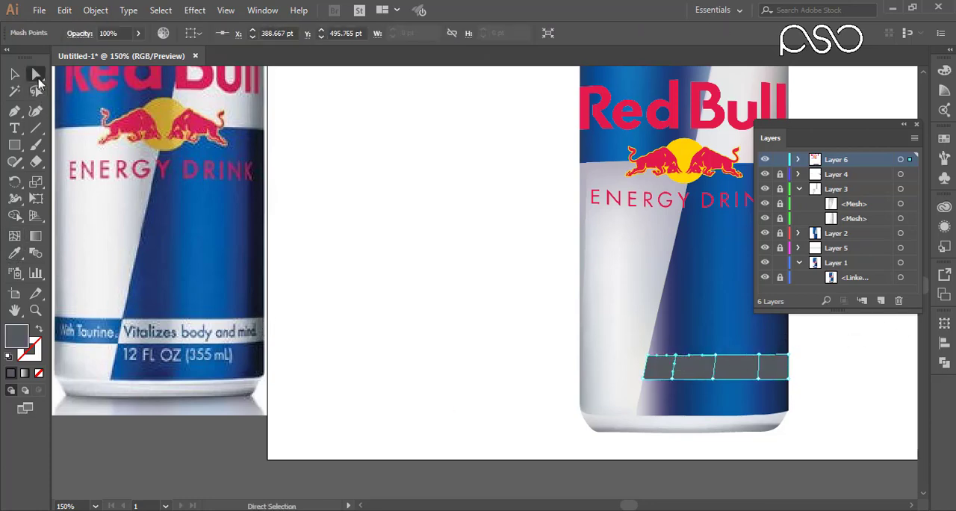
left_click_drag(733, 339, 772, 389)
left_click(14, 252)
left_click(235, 324)
left_click_drag(700, 346, 726, 389)
left_click(253, 338)
left_click_drag(663, 347, 685, 388)
left_click(151, 318)
left_click_drag(632, 332, 658, 399)
left_click(128, 335)
left_click(14, 73)
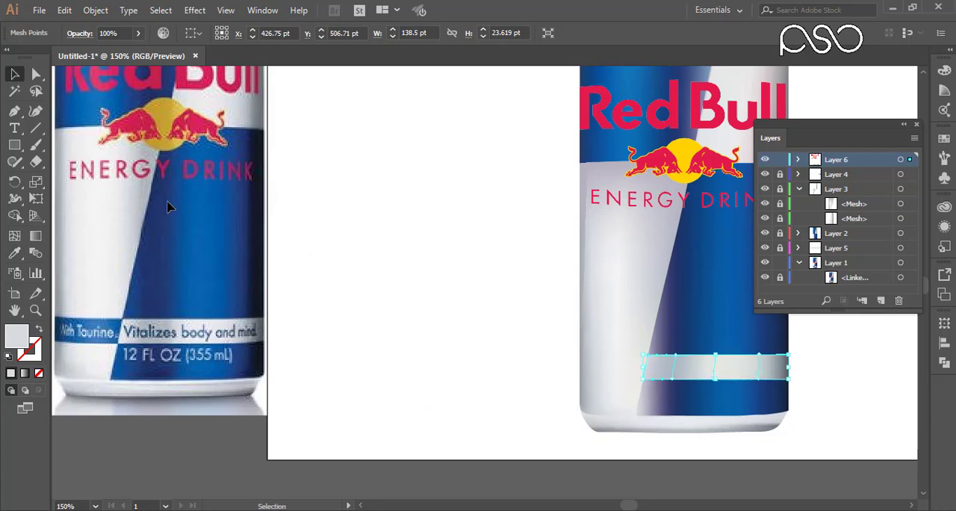
left_click(422, 264)
Duplicate the band mesh directly to its left and reflect the copy across the vertical axis.
left_click(681, 375)
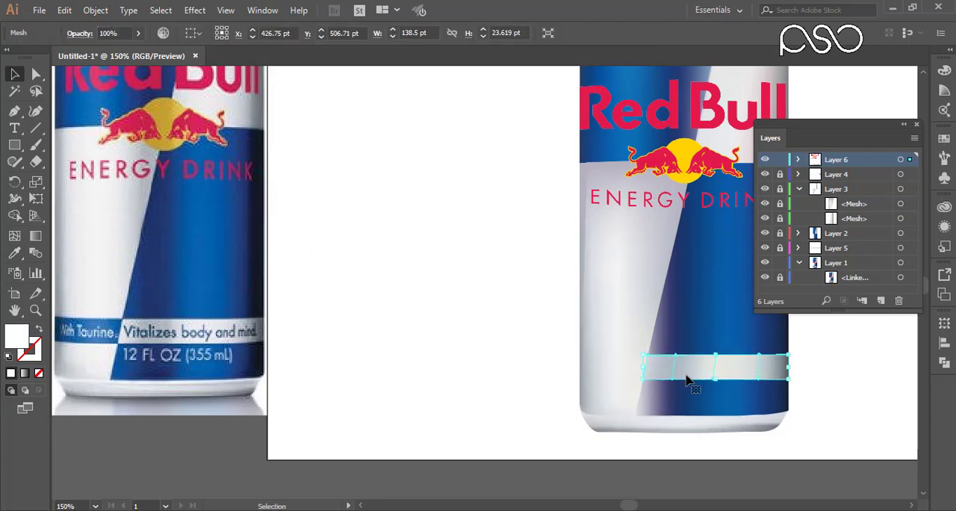
left_click_drag(704, 385, 561, 377)
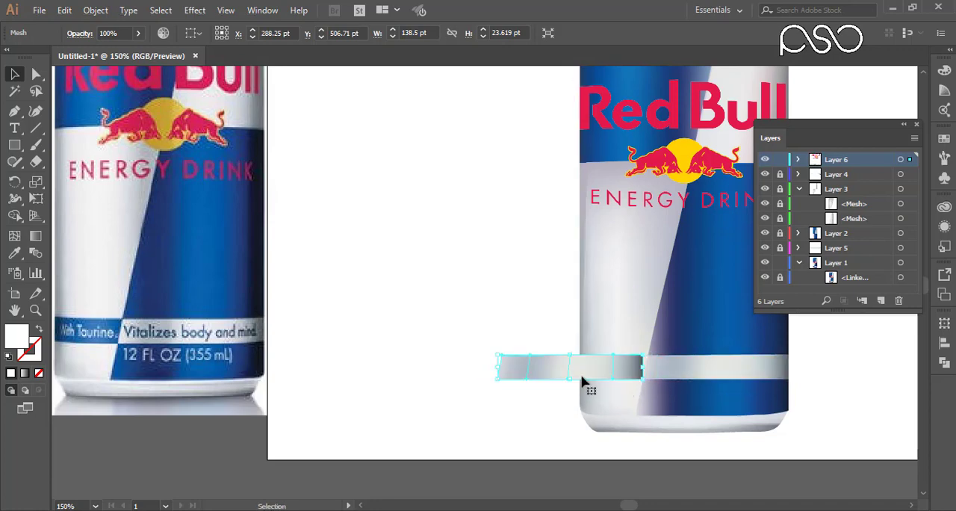
right_click(582, 373)
mouse_move(650, 280)
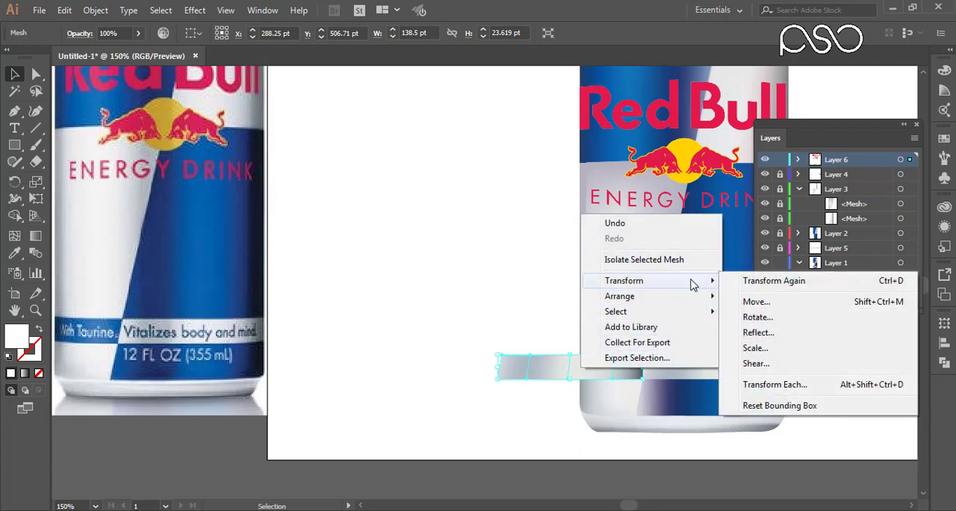
left_click(752, 332)
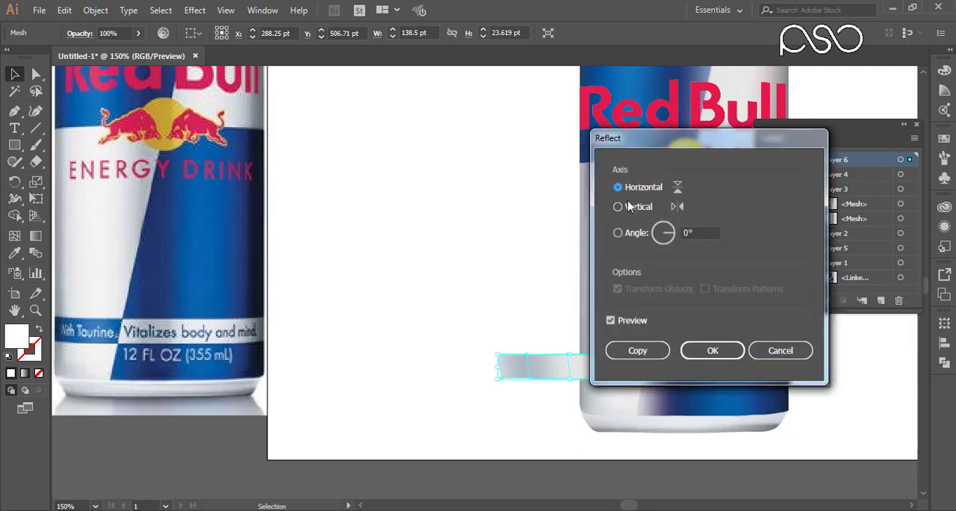
left_click(628, 206)
left_click(706, 351)
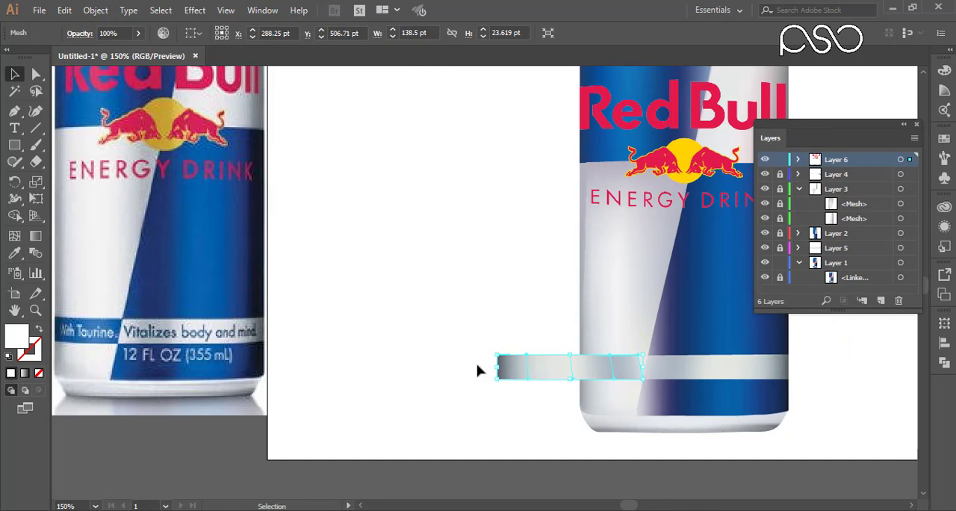
Narrow the reflected copy to about 60 pt wide so it starts at the can's left edge.
left_click_drag(495, 370, 578, 371)
left_click_drag(556, 327, 674, 403)
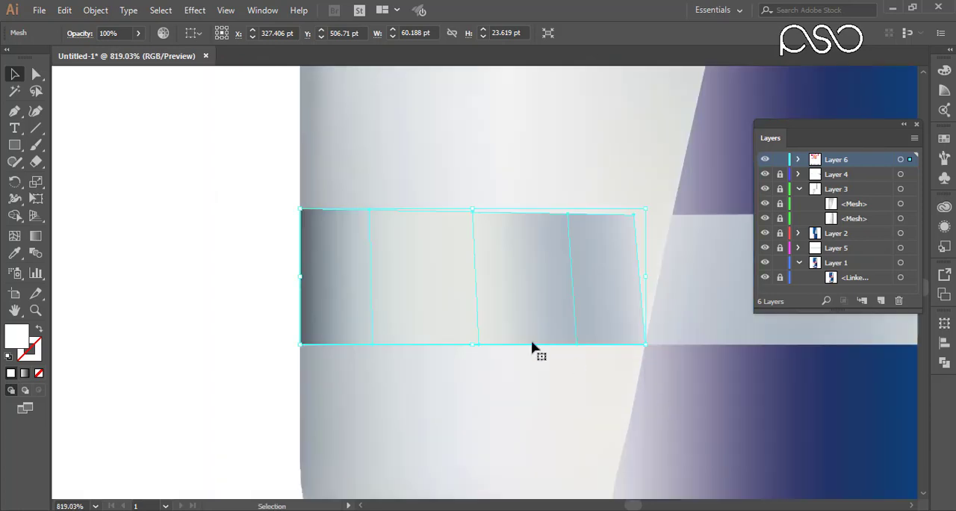
Reflect the narrow mesh strip at the can's left edge across the horizontal axis.
right_click(609, 292)
mouse_move(648, 356)
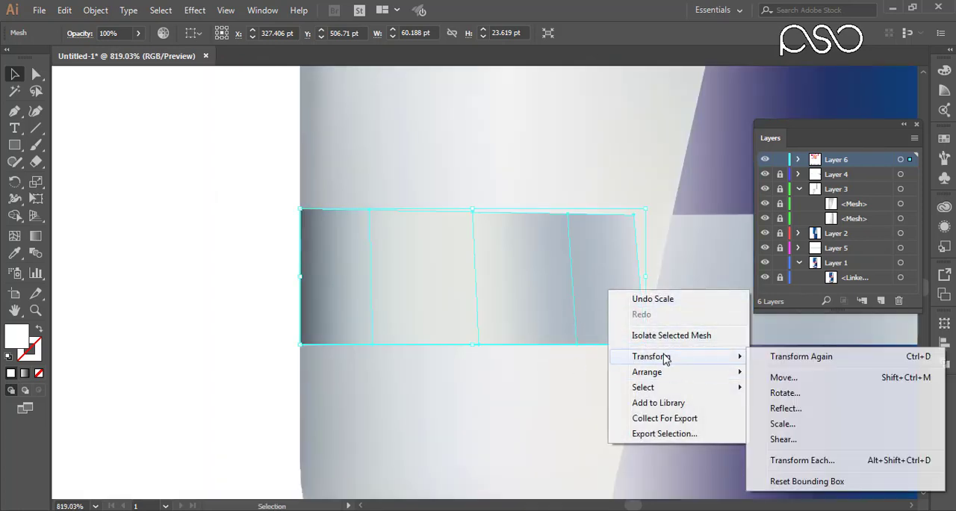
left_click(785, 408)
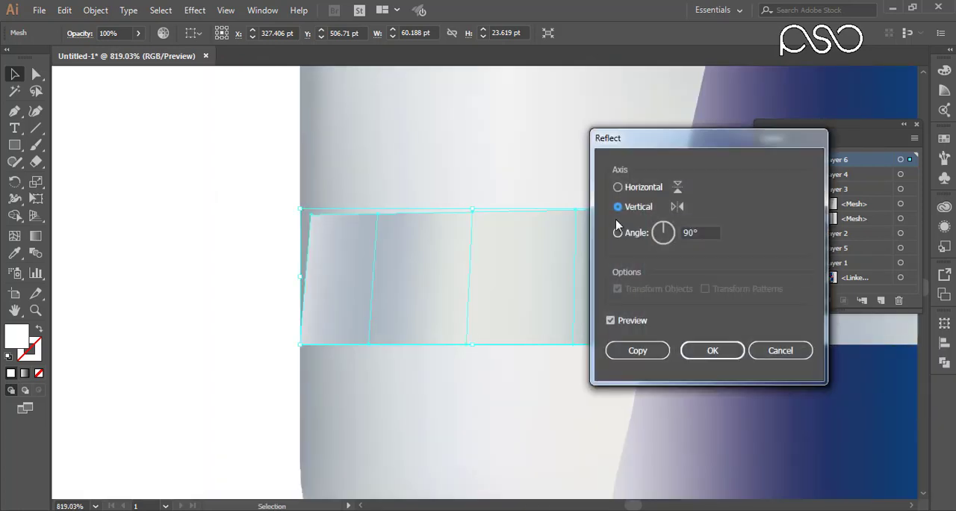
left_click(618, 187)
left_click(696, 347)
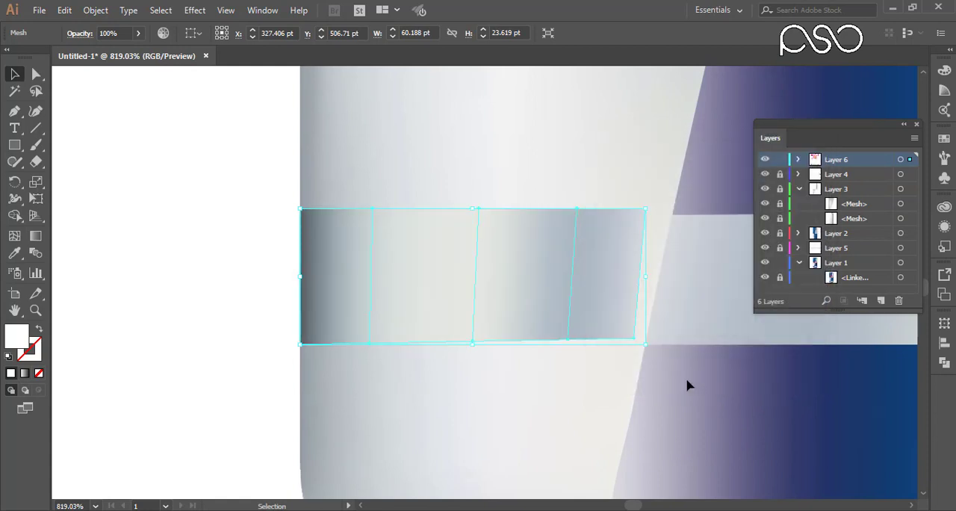
Line the strip up with the light band and stretch it to about 66 pt wide, starting at the can's left edge.
left_click_drag(575, 292, 611, 299)
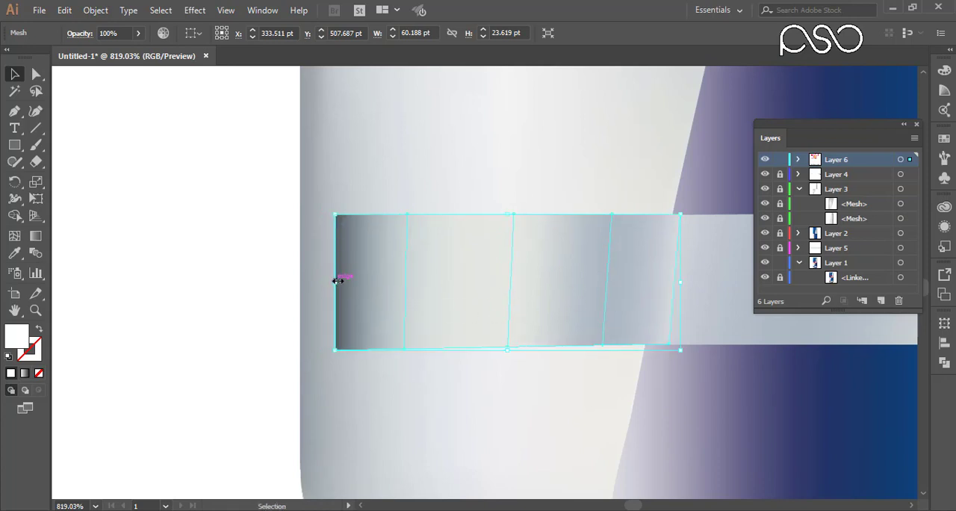
left_click_drag(338, 279, 302, 284)
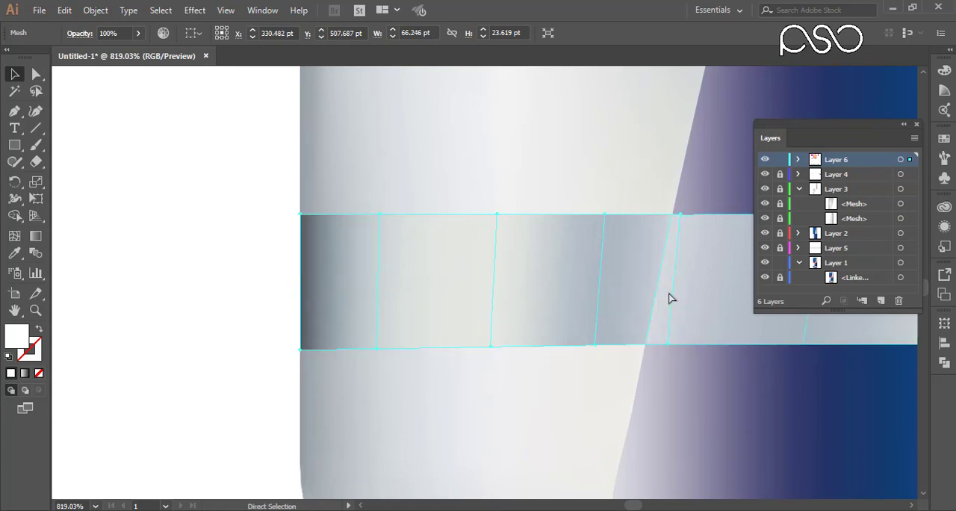
left_click_drag(683, 162, 659, 359)
key("ctrl+minus")
key("ctrl+minus")
key("ctrl+minus")
key("ctrl+minus")
key("ctrl+minus")
key("ctrl+minus")
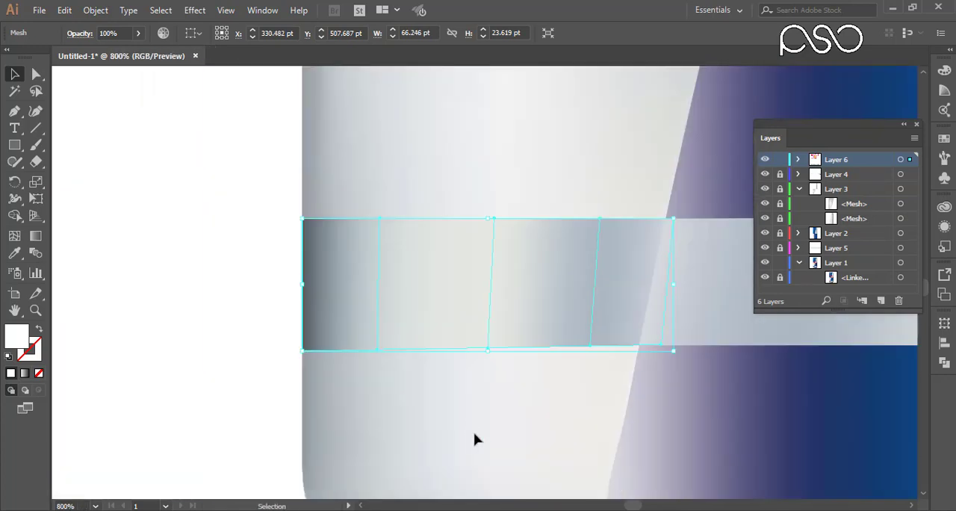
Colour the strip's left-edge mesh points with the dark blue sampled from the left end of the photo's text band.
left_click_drag(470, 428, 619, 416)
key("ctrl+minus")
key("ctrl+minus")
key("ctrl+minus")
left_click_drag(95, 239, 563, 335)
left_click_drag(503, 334, 502, 416)
key("a")
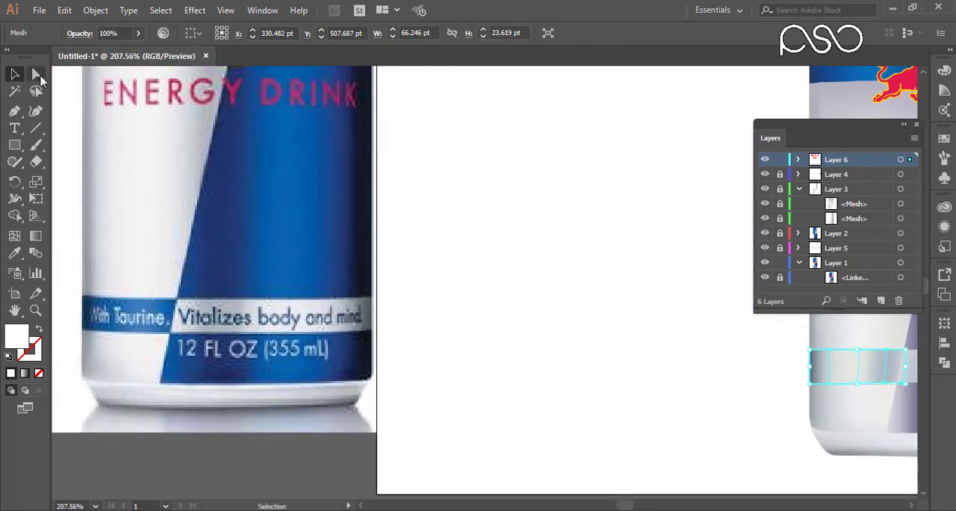
left_click_drag(787, 337, 817, 395)
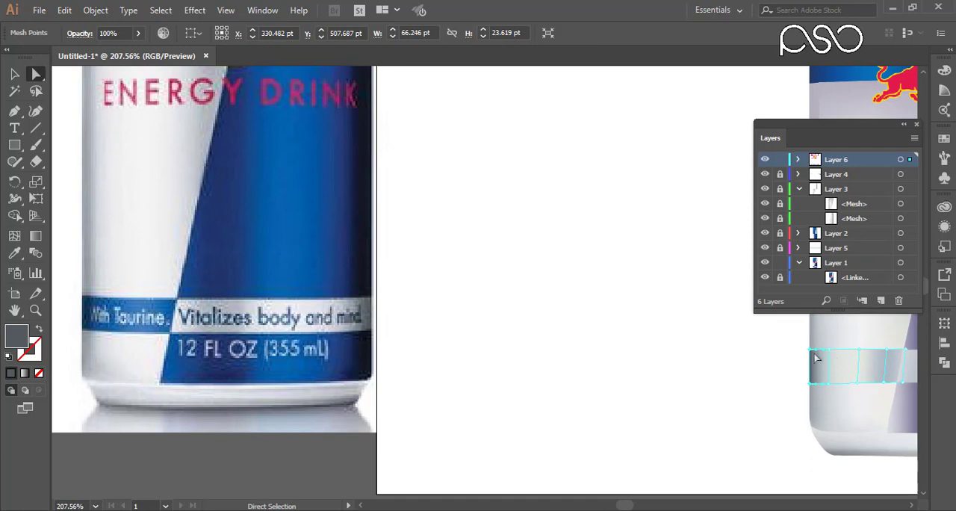
key("i")
left_click(86, 302)
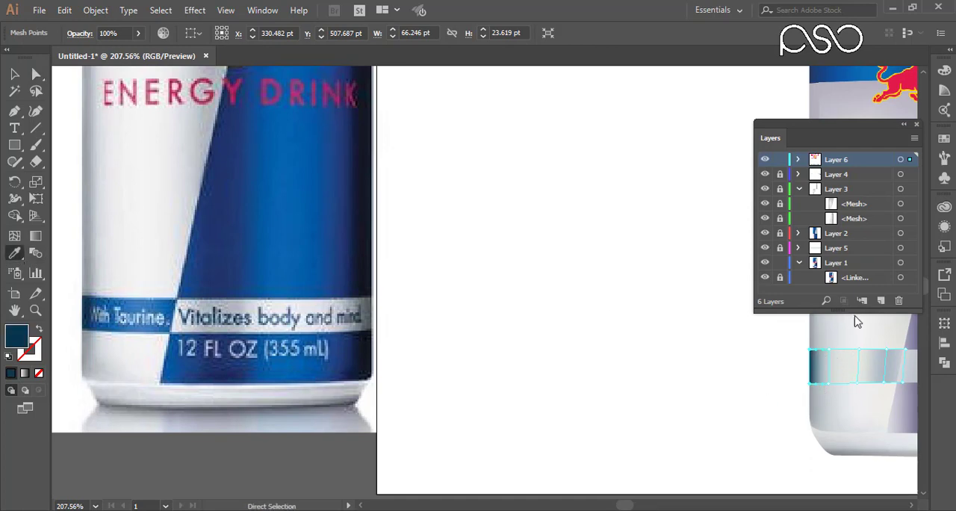
Colour the strip's inner mesh lines with progressively lighter blues sampled across the photo's "With Taurine" band.
left_click_drag(821, 334, 837, 391, "ctrl")
left_click(103, 302)
left_click_drag(854, 333, 865, 371, "ctrl")
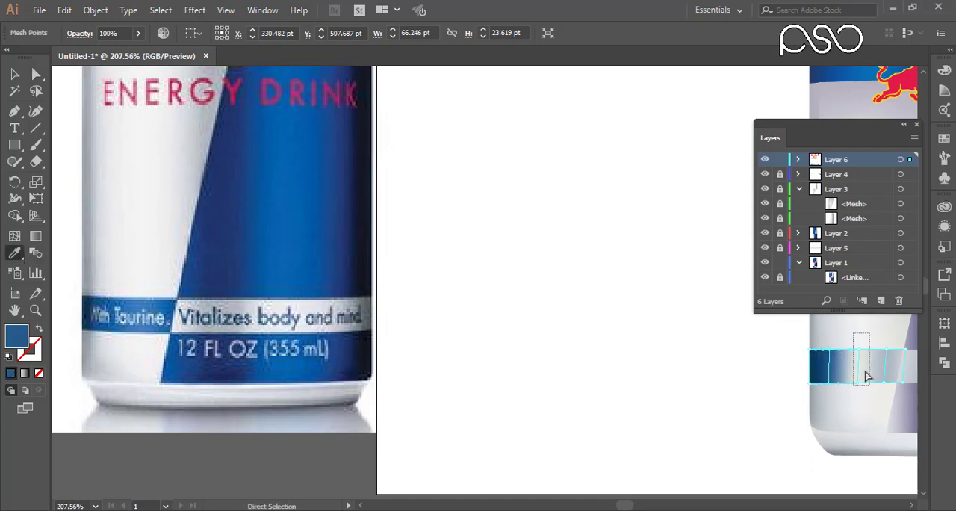
left_click(138, 297)
left_click_drag(880, 333, 889, 375, "ctrl")
left_click(217, 390)
left_click(145, 302)
left_click_drag(631, 421, 357, 384)
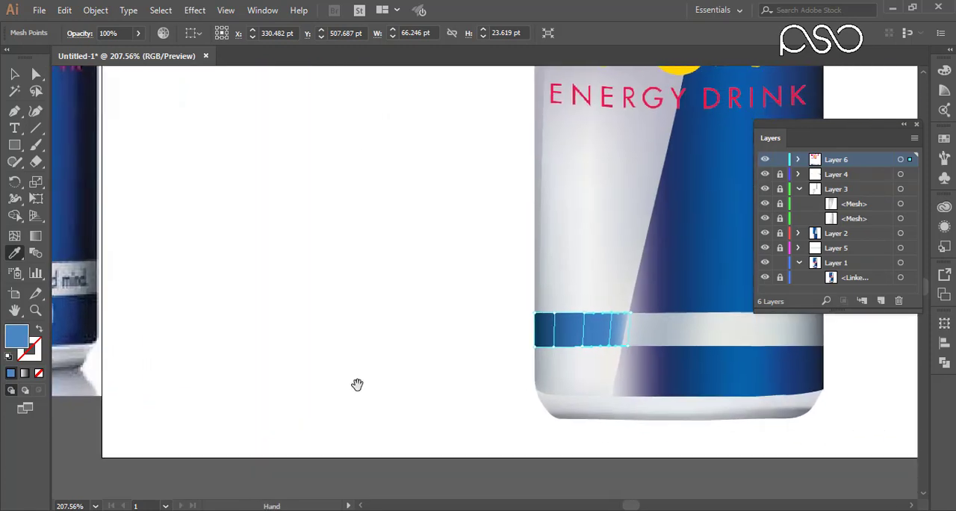
Lock the light band's mesh inside Layer 6 and select the blue strip mesh.
left_click(699, 339, "ctrl")
key("ctrl+shift+a")
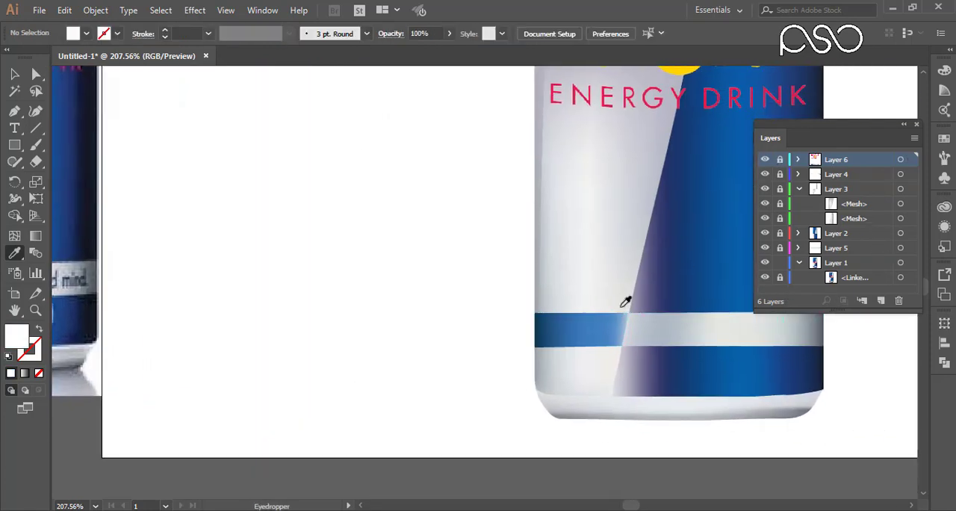
left_click(797, 159)
left_click(781, 160)
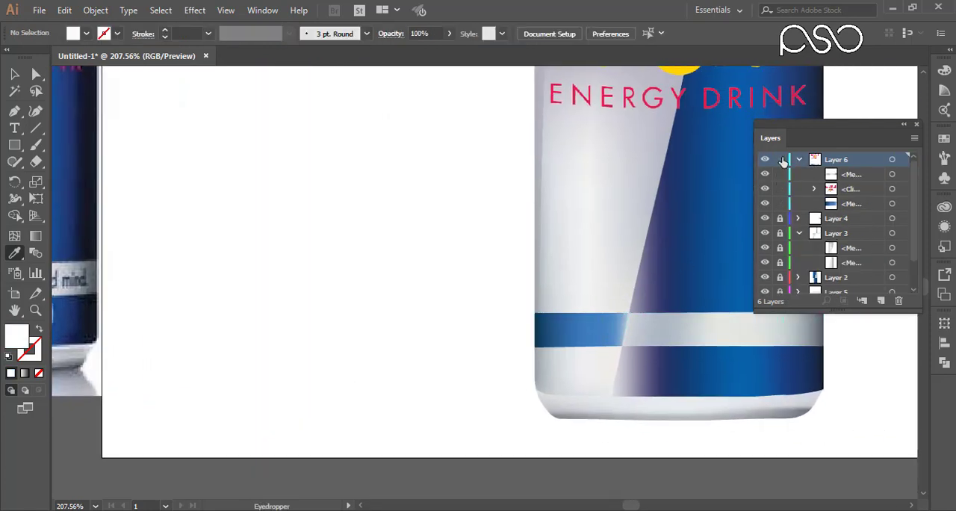
left_click(846, 176)
left_click(624, 336, "ctrl")
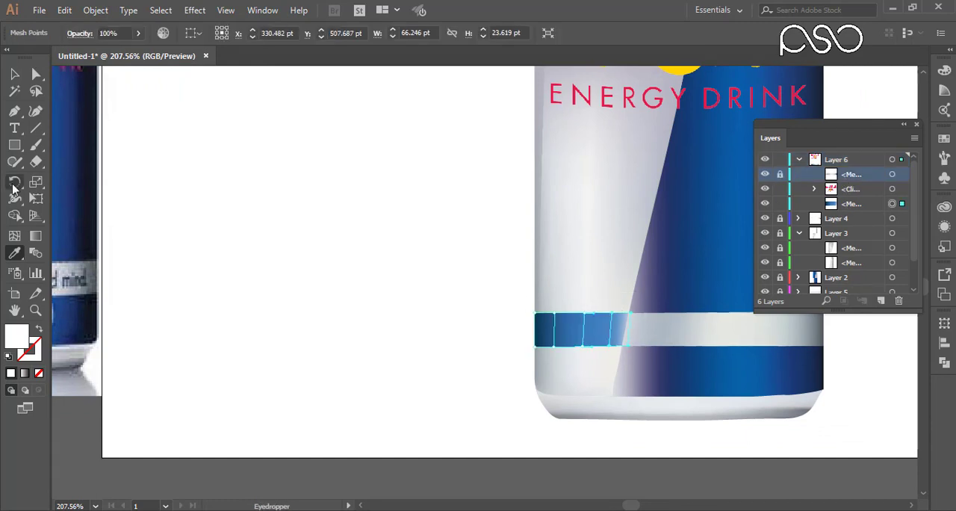
Colour the blue strip's right-end mesh points with a blue sampled from the photo.
left_click(36, 74)
left_click_drag(621, 299, 650, 354)
key("i")
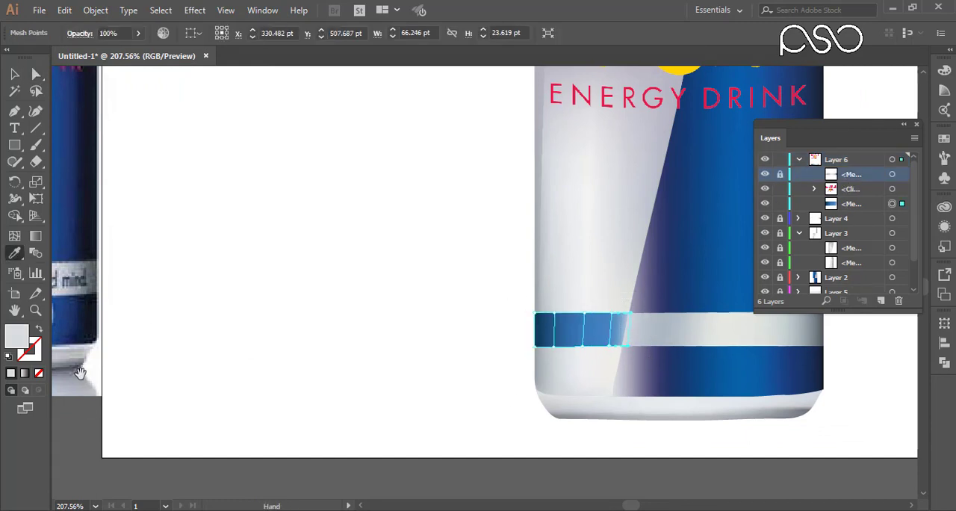
scroll(224, 261, "left", 5)
left_click(146, 259)
left_click_drag(361, 296, 226, 386)
key("ctrl+minus")
key("ctrl+minus")
key("ctrl+minus")
key("ctrl+minus")
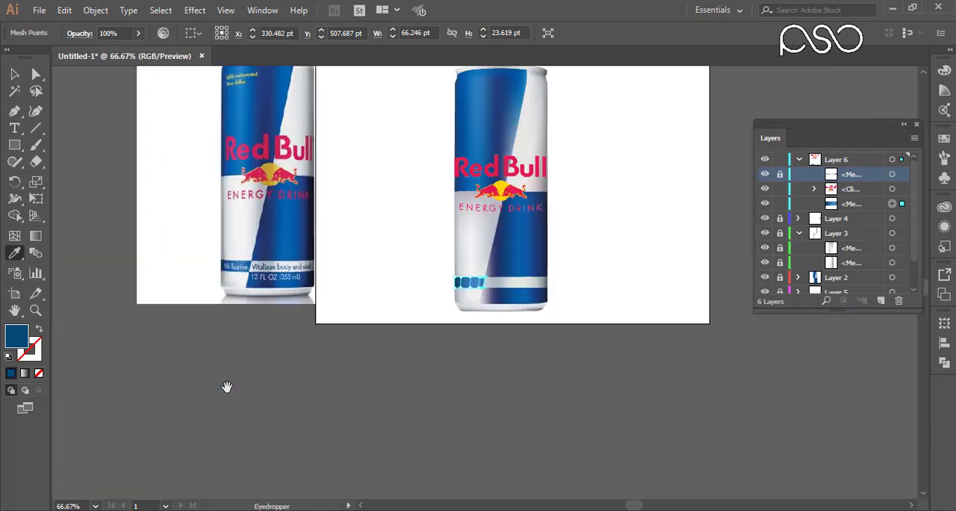
Add a two-line text below the photo's lettering reading "Vitalizes body and mind" and "12 FL OZ (355 mL)".
left_click(15, 74)
left_click_drag(111, 207, 64, 236)
left_click_drag(260, 247, 438, 363)
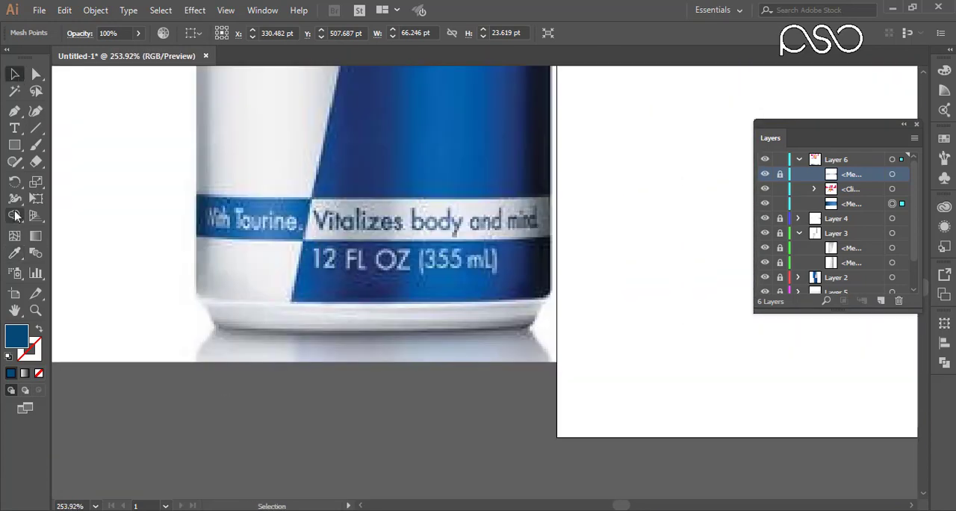
left_click(15, 127)
left_click(317, 303)
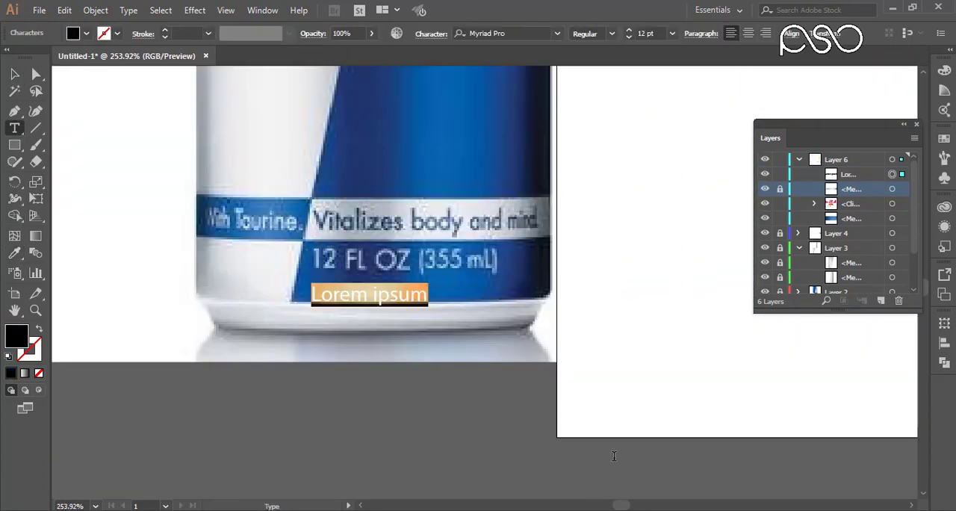
type("Vitalizes body and mind")
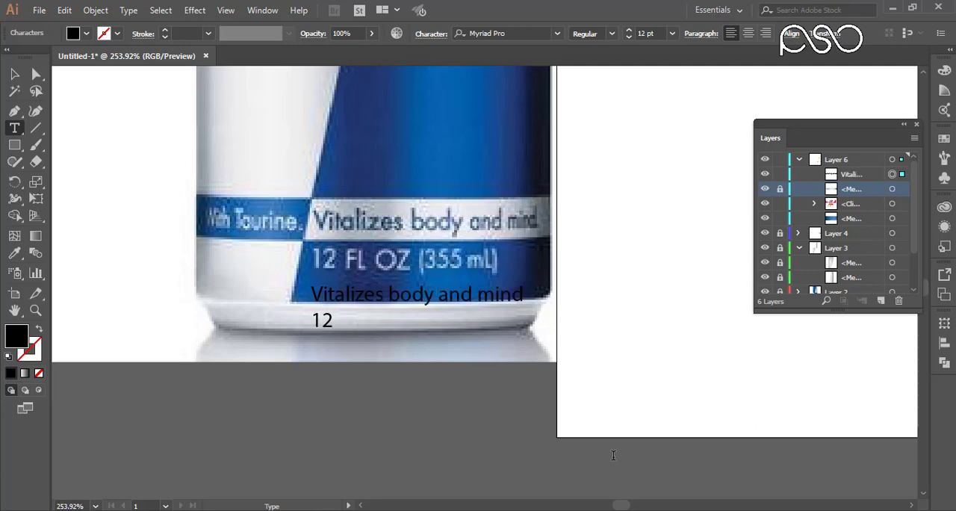
type(" FL OZ (355 mL")
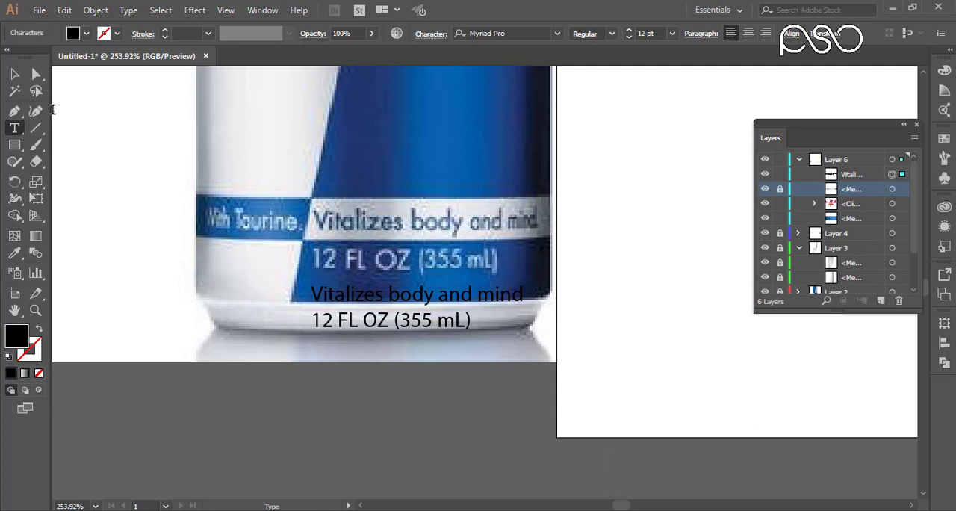
Duplicate the two-line text to its left and replace the copy's wording with "With Tlourine.".
left_click(14, 73)
left_click(364, 314)
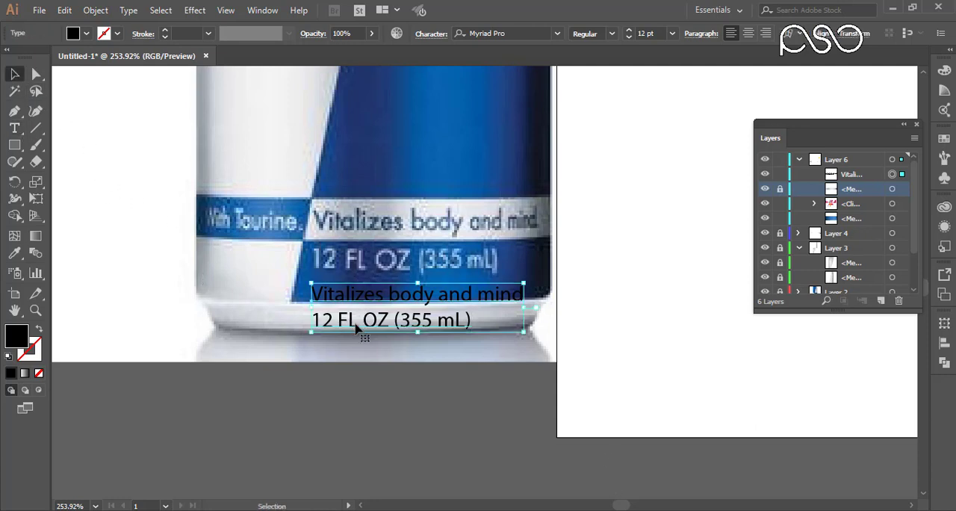
left_click_drag(396, 321, 191, 321)
double_click(210, 318)
key("ctrl+a")
type("With")
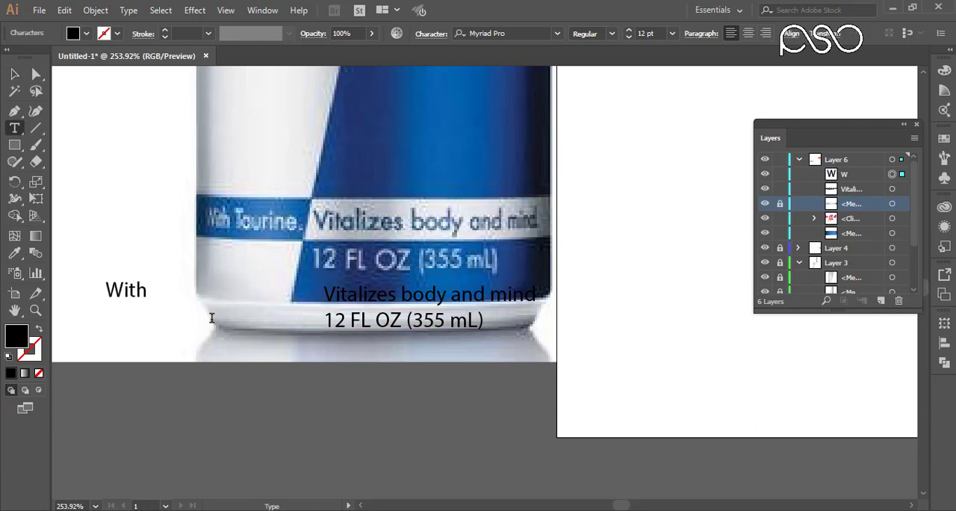
type(" Tlourine.")
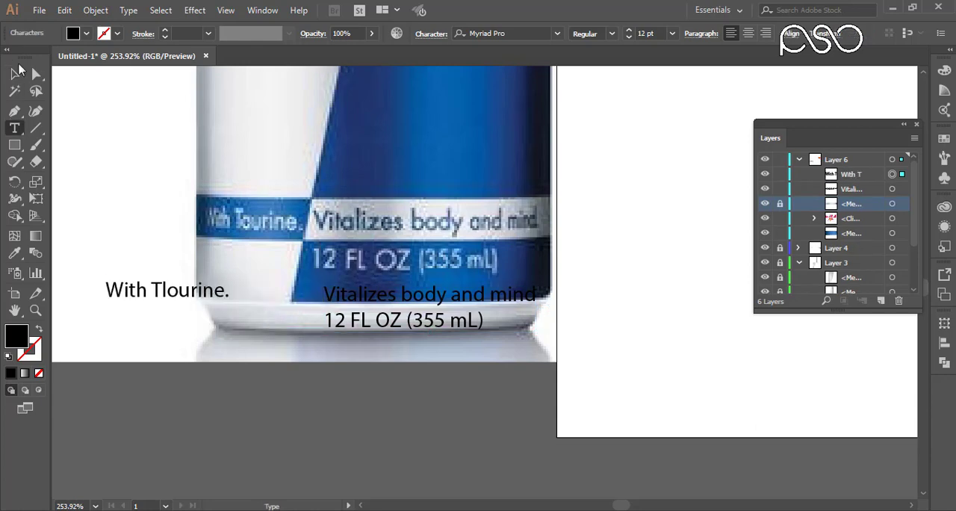
Move both text objects from the photo onto the lower band of the vector can.
left_click(18, 71)
left_click(364, 325, "shift")
left_click_drag(364, 325, 640, 333)
left_click_drag(668, 342, 515, 288)
left_click_drag(486, 255, 621, 281)
left_click_drag(624, 282, 179, 272)
left_click_drag(235, 273, 330, 255)
left_click_drag(331, 254, 522, 235)
Scale and position the texts in their band sections, the two-line text at 12.15 pt and "With Tlourine." at 9.43 pt.
left_click_drag(633, 270, 541, 259, "shift")
mouse_move(424, 232)
left_mouse_down()
mouse_move(466, 233)
mouse_move(413, 231)
left_mouse_up()
left_click(546, 431)
left_click_drag(520, 258, 569, 288, "shift")
left_click_drag(179, 275, 133, 295)
left_click_drag(421, 254, 428, 255)
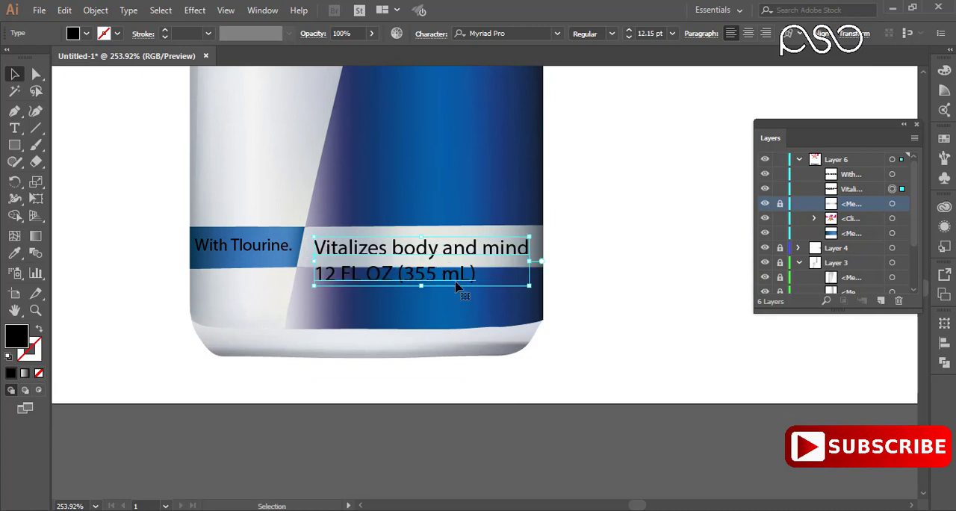
Increase the two-line text's leading so "12 FL OZ (355 mL)" sits on the blue area below the light band.
left_click(700, 35)
left_click(428, 36)
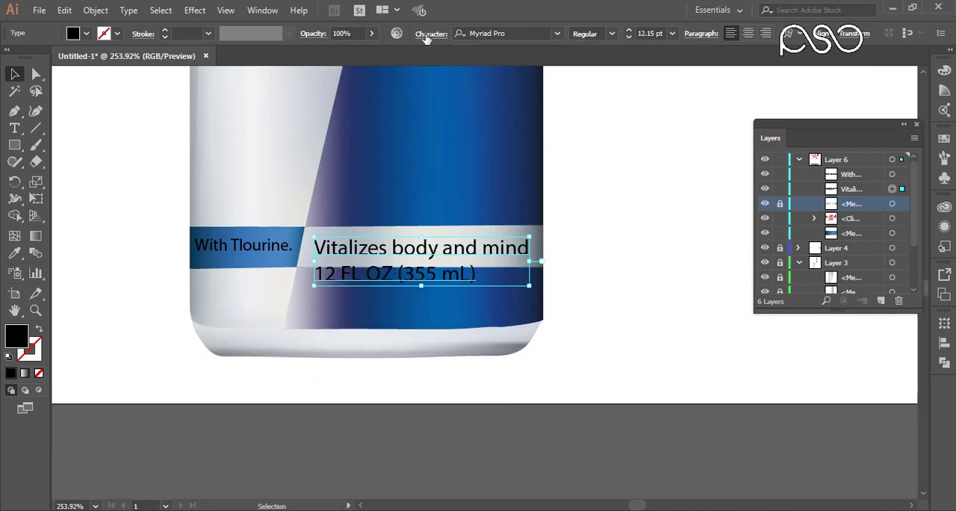
left_click(426, 37)
left_click(391, 113)
left_click(391, 114)
left_click(391, 113)
left_click(391, 113)
left_click(391, 113)
left_click(391, 114)
left_click(429, 36)
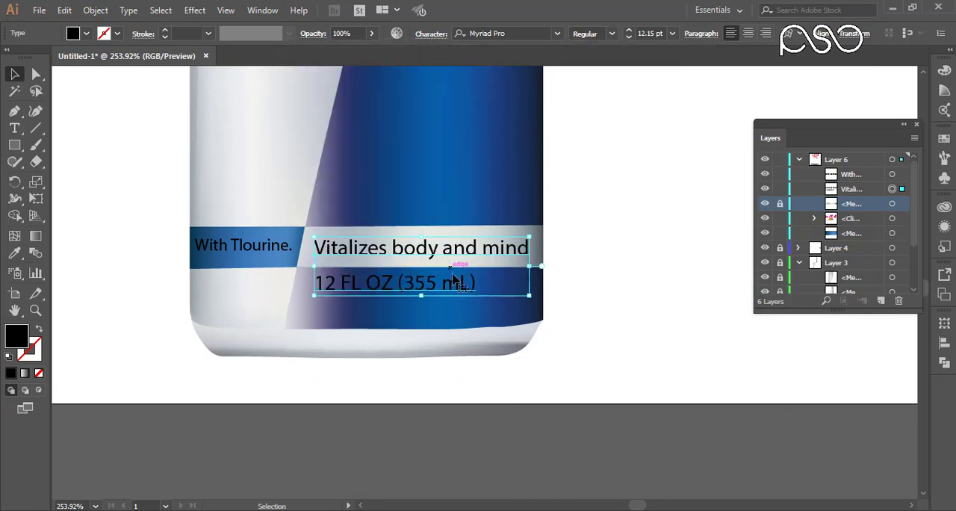
left_click_drag(531, 266, 536, 266, "alt")
Colour the line "Vitalizes body and mind" with a blue sampled from the can's right blue panel.
left_click_drag(262, 306, 321, 320)
key("ctrl+minus")
key("ctrl+minus")
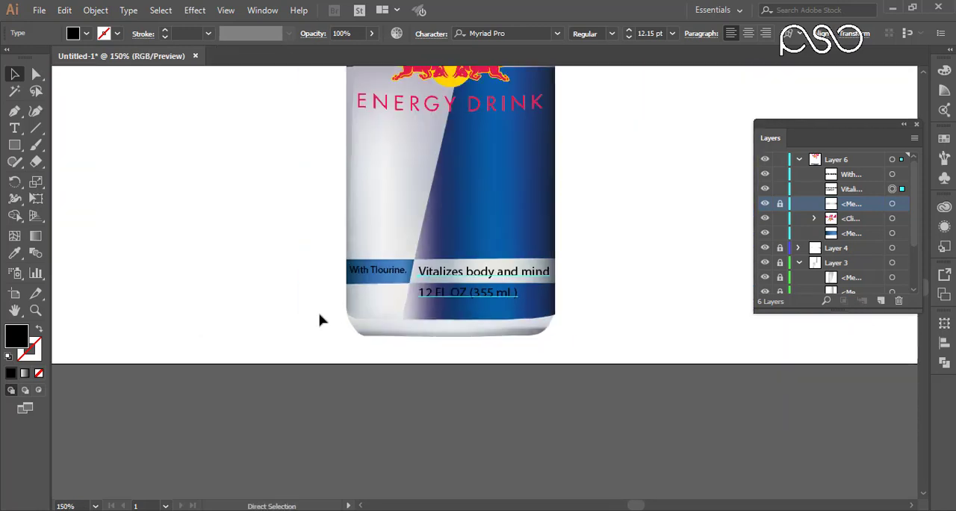
left_click_drag(199, 288, 406, 294)
left_click(15, 253)
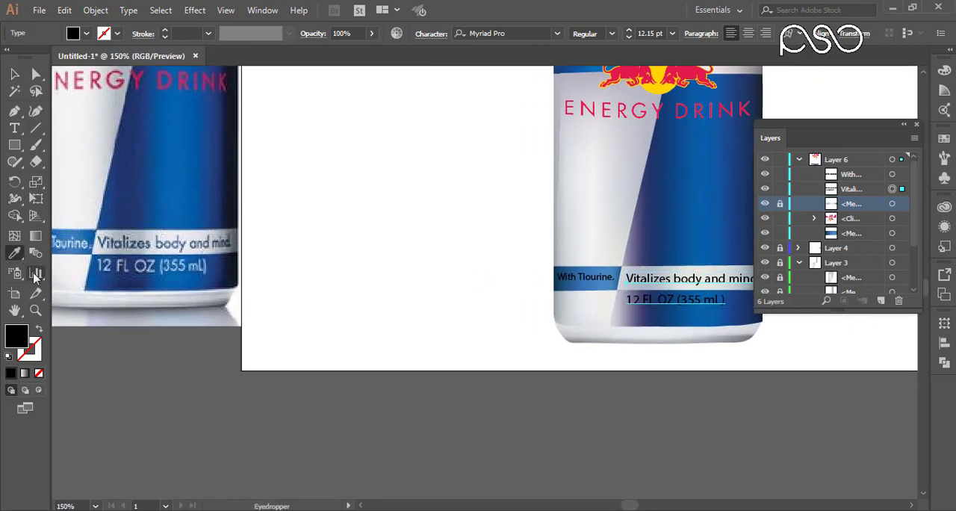
left_click(15, 128)
left_click_drag(698, 276, 581, 277)
triple_click(581, 277)
left_click(14, 253)
left_click(586, 255)
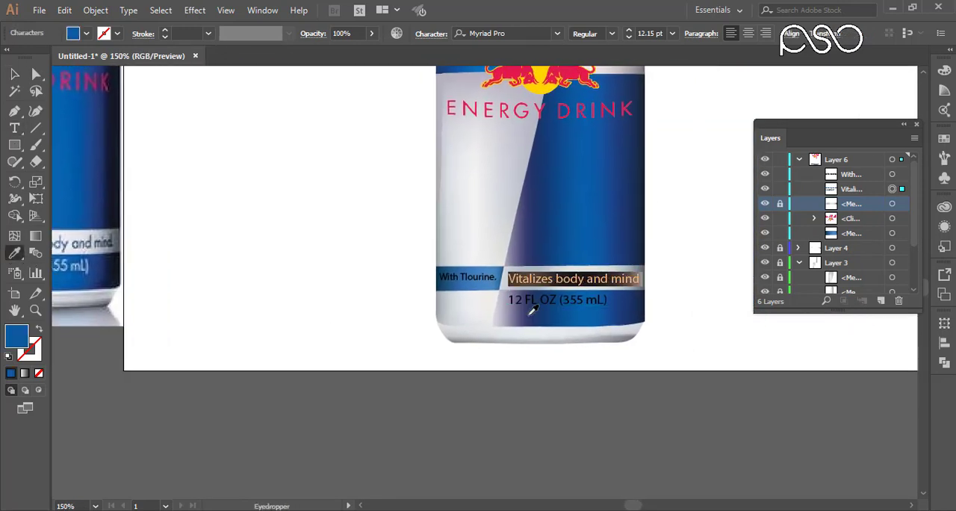
type("v")
key("ctrl+z")
Colour "12 FL OZ (355 mL)" and "With Tlourine." with a light grey sampled from the can's silver panel.
left_click(15, 74)
triple_click(576, 303)
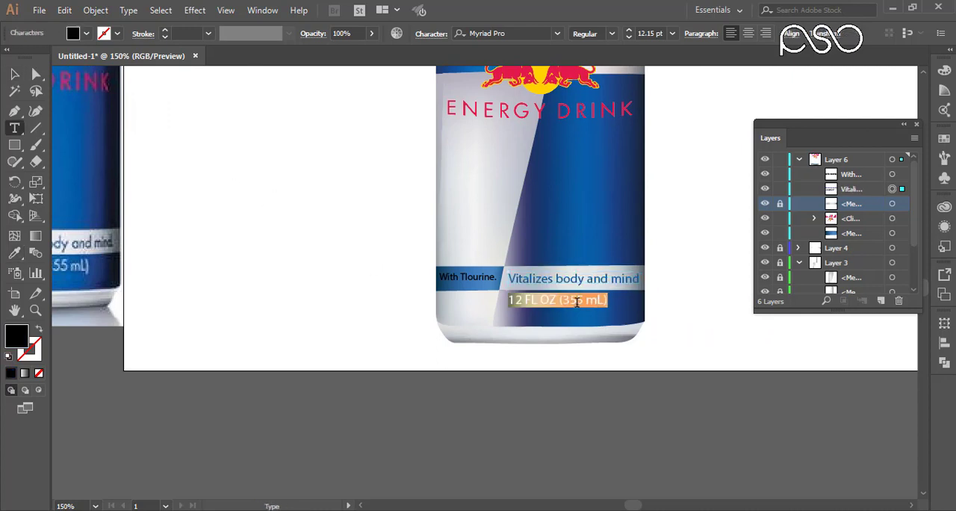
left_click(15, 253)
left_click(478, 214)
left_click(15, 73)
left_click(468, 277)
left_click(15, 253)
left_click(475, 217)
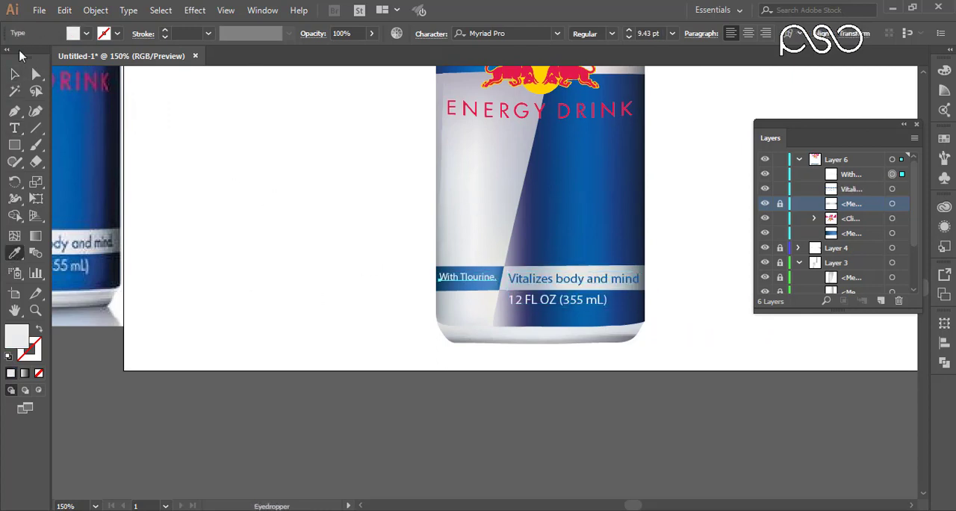
Add a 12 pt black placeholder text and move it onto the upper blue area of the vector can.
left_click(15, 73)
key("ctrl+0")
left_click_drag(270, 212, 291, 223)
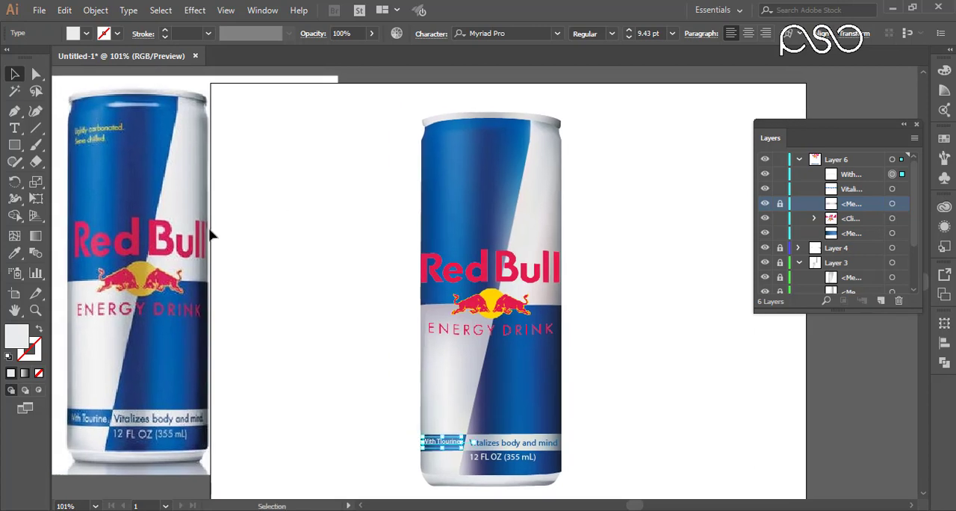
left_click(14, 128)
left_click(68, 169)
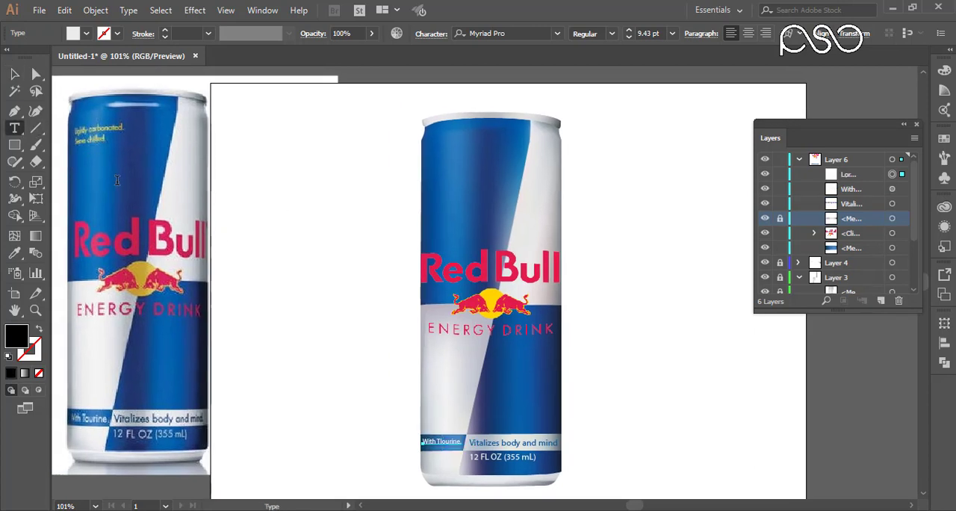
left_click(14, 73)
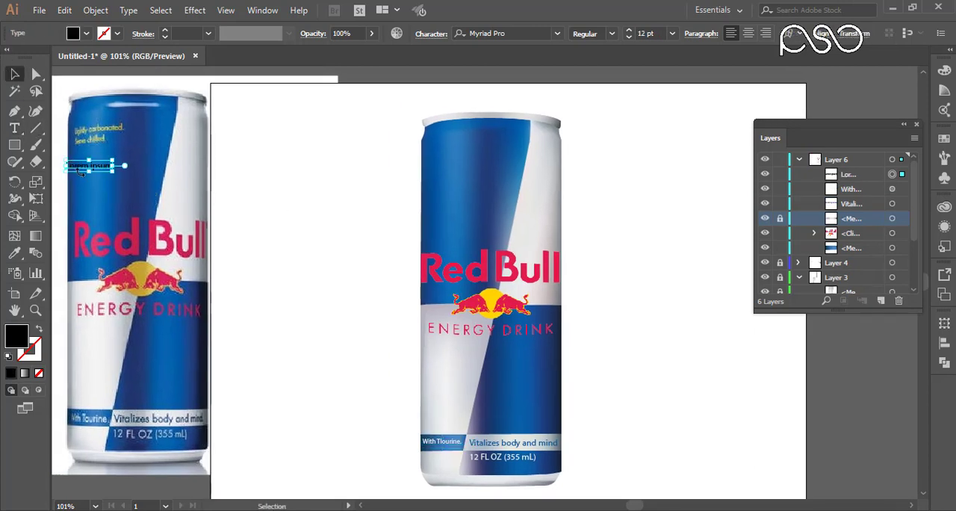
left_click_drag(94, 166, 450, 153)
Replace the placeholder text on the can's upper blue area with "Pashto Services Online".
key("ctrl+space")
left_click_drag(367, 127, 566, 224)
triple_click(449, 188)
type("O")
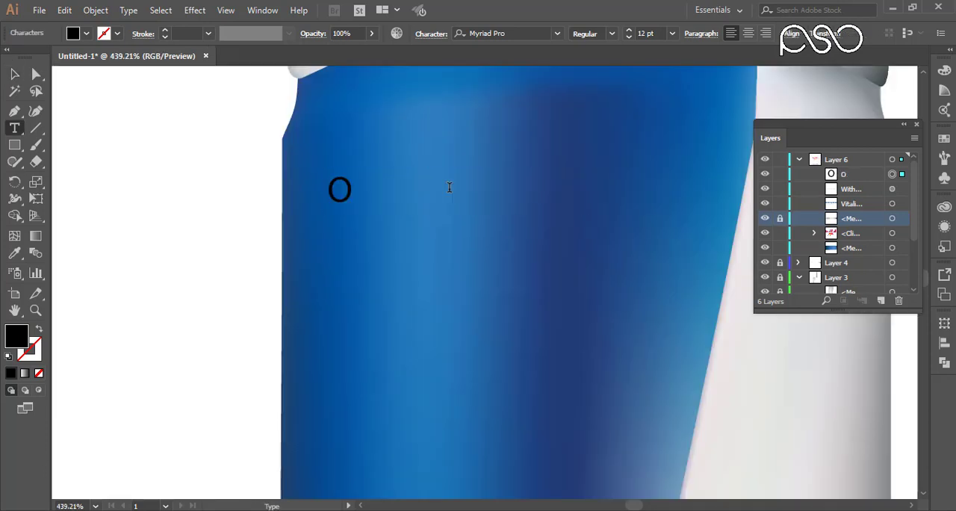
key("BackSpace")
type("Pas")
key("BackSpace")
key("BackSpace")
type("shto Servo")
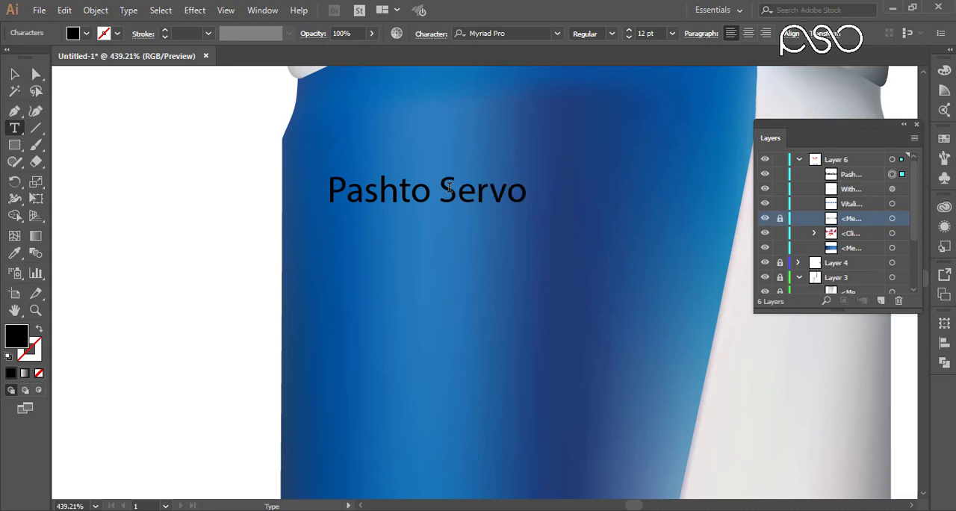
key("BackSpace")
type("ices Online")
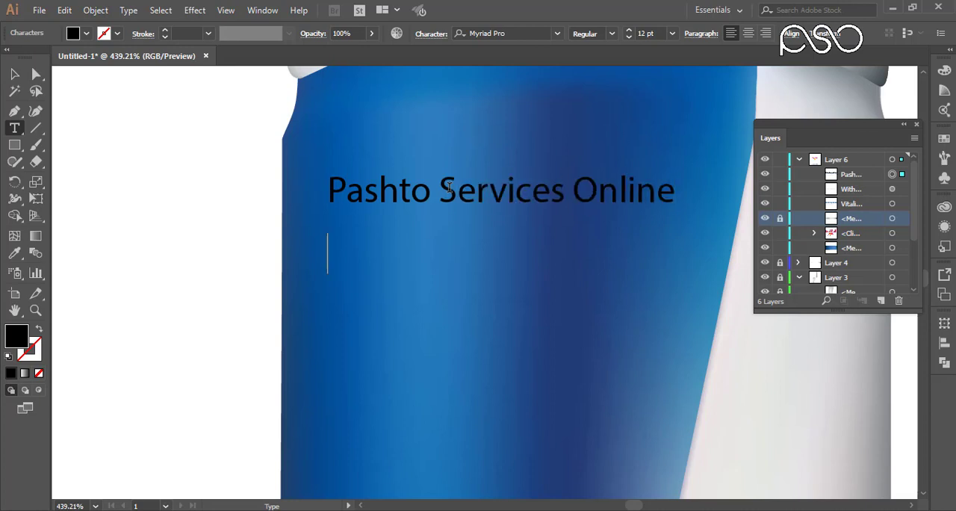
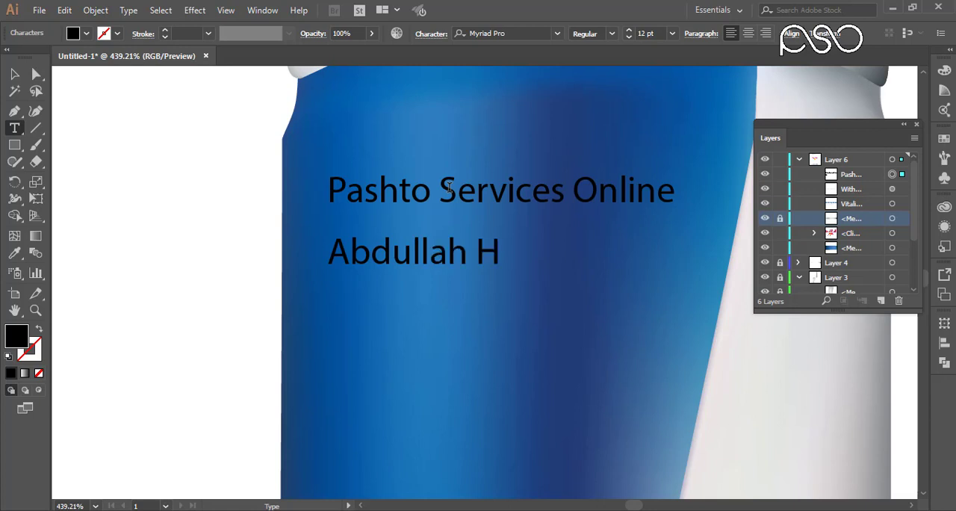
Add the person's full name as a second line below "Pashto Services Online".
key("BackSpace")
key("BackSpace")
type("in")
key("Escape")
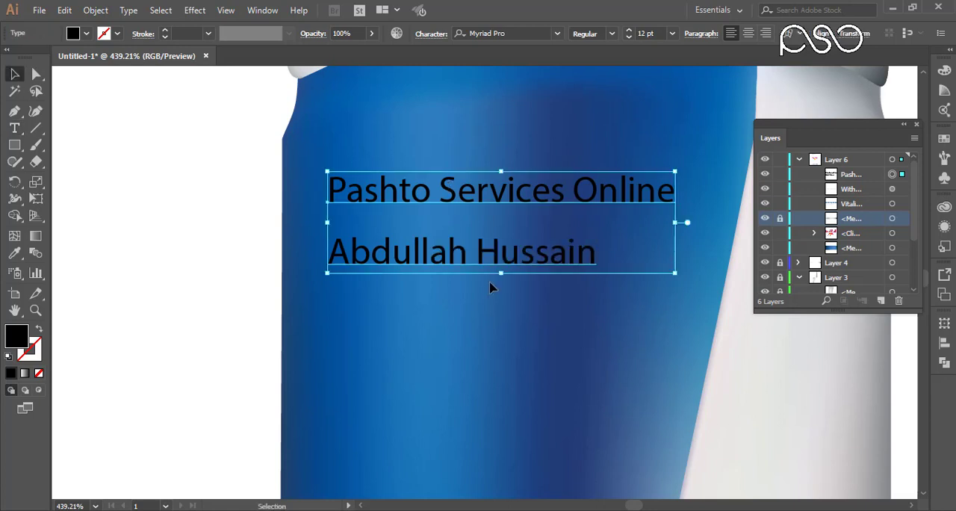
Set the two-line text's leading to 13 pt and move the text closer to the can's left edge.
key("ctrl+minus")
key("ctrl+minus")
key("ctrl+minus")
key("ctrl+minus")
left_click_drag(355, 302, 532, 281)
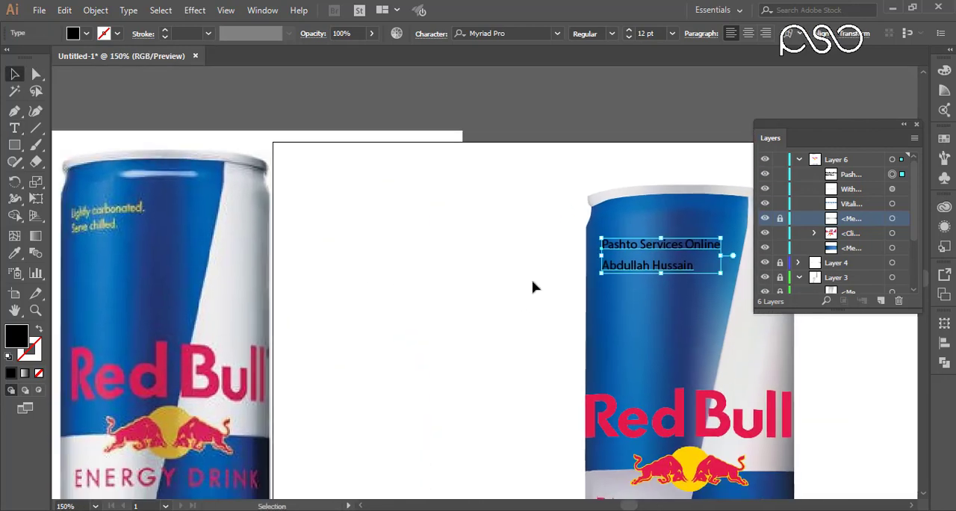
left_click(430, 34)
left_click(393, 116)
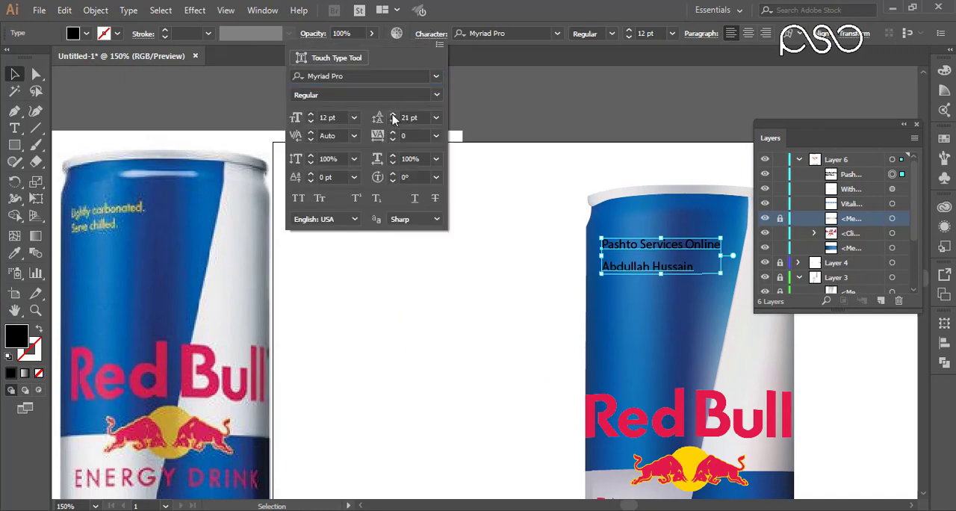
left_click(393, 121)
left_click(393, 121)
left_click(393, 121)
left_click(393, 121)
left_click(393, 121)
left_click(393, 121)
left_click(393, 121)
left_click(393, 115)
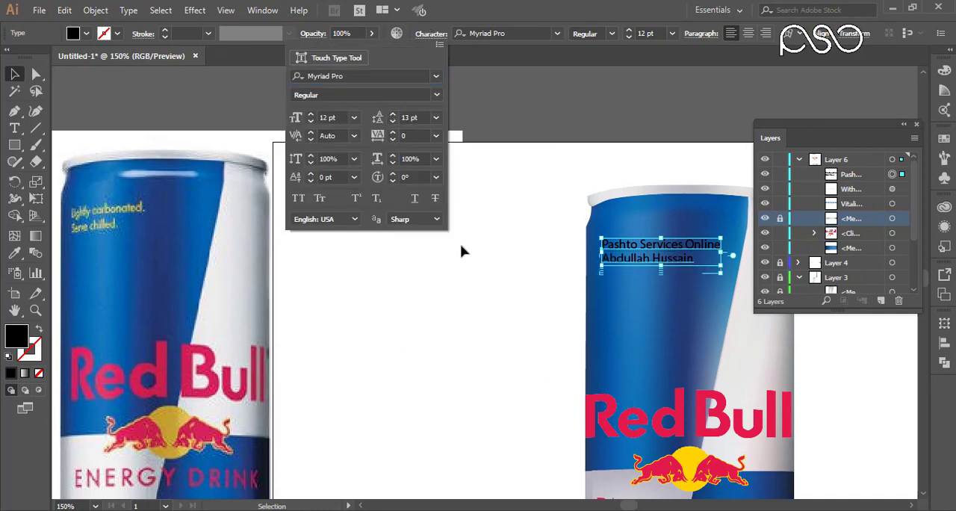
left_click_drag(641, 241, 606, 255)
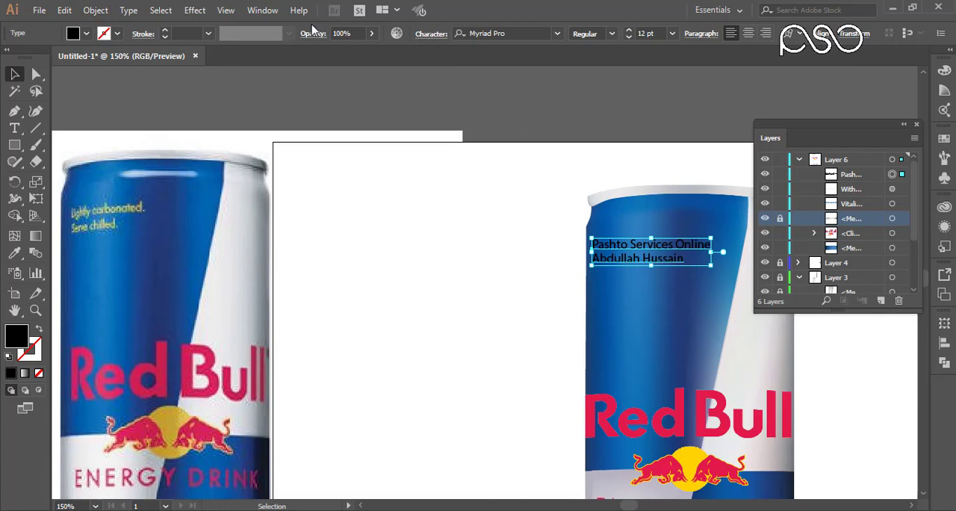
Apply a horizontal Arc warp with a 12% bend to the two-line text on the upper blue area.
left_click(194, 10)
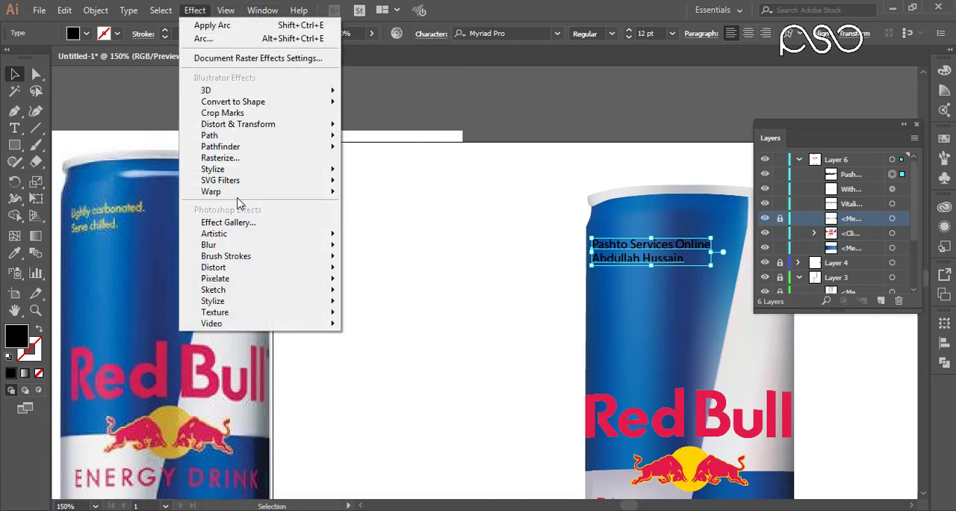
mouse_move(247, 192)
left_click(388, 195)
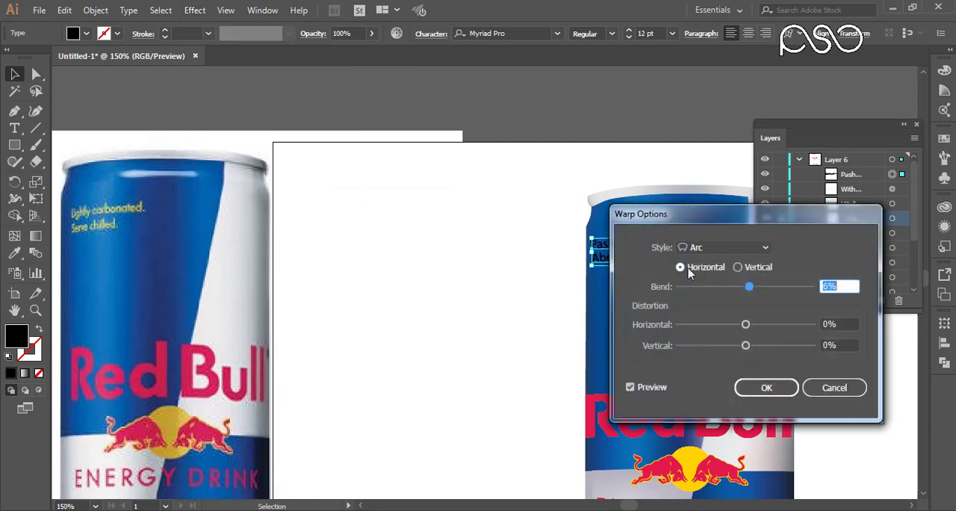
left_click_drag(685, 210, 294, 215)
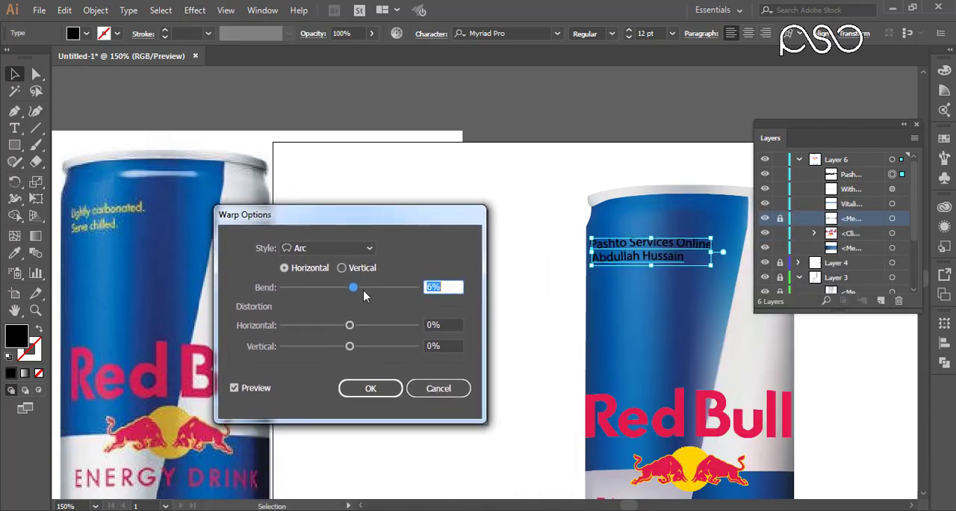
left_click_drag(357, 289, 354, 293)
left_click(394, 389)
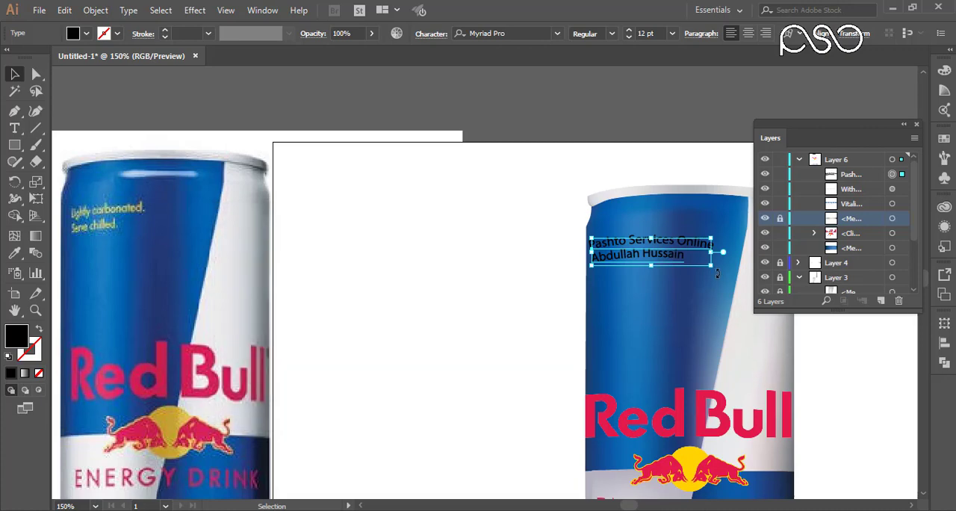
Rotate the arched text slightly counterclockwise and scale it down proportionally to about 7.62 pt.
left_click_drag(718, 273, 718, 271)
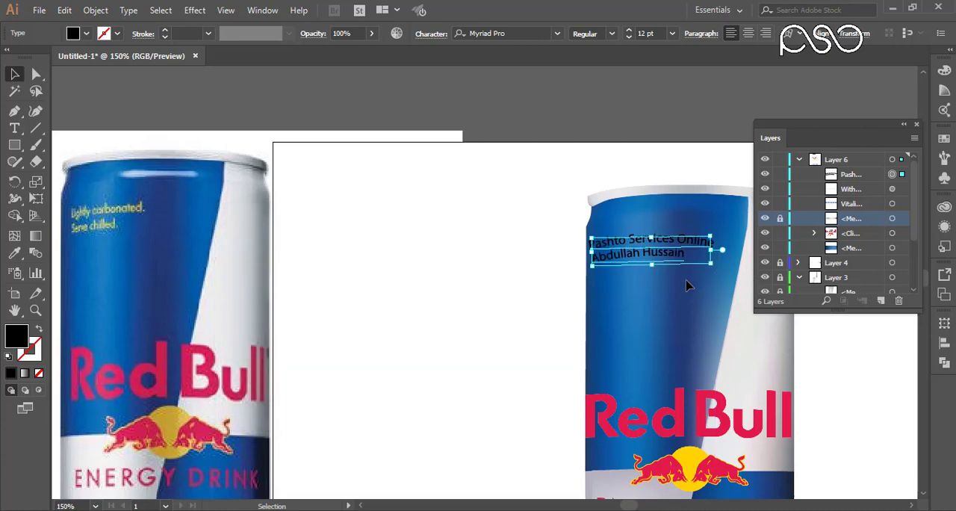
key("Up")
left_click_drag(715, 265, 676, 263)
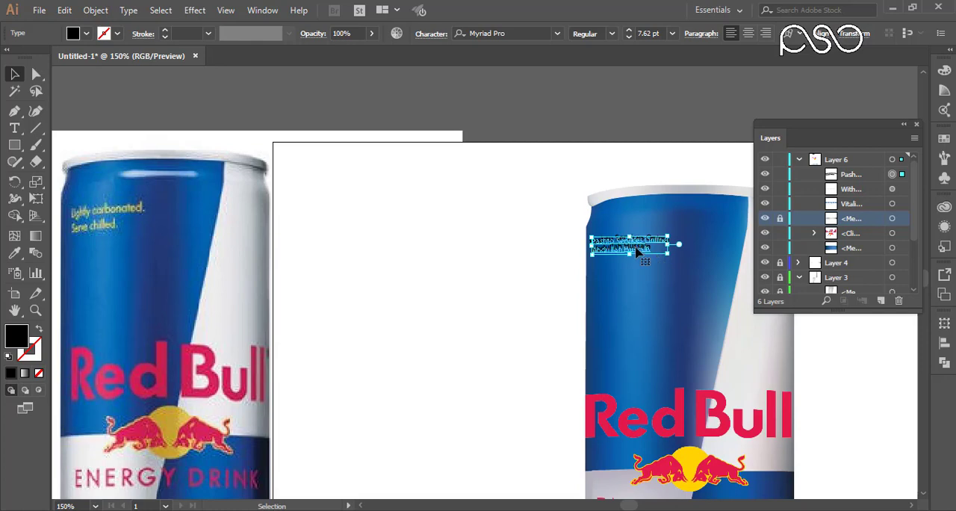
Fill the arched two-line text with a bright yellow-green similar to the small lettering on the reference photo.
double_click(15, 336)
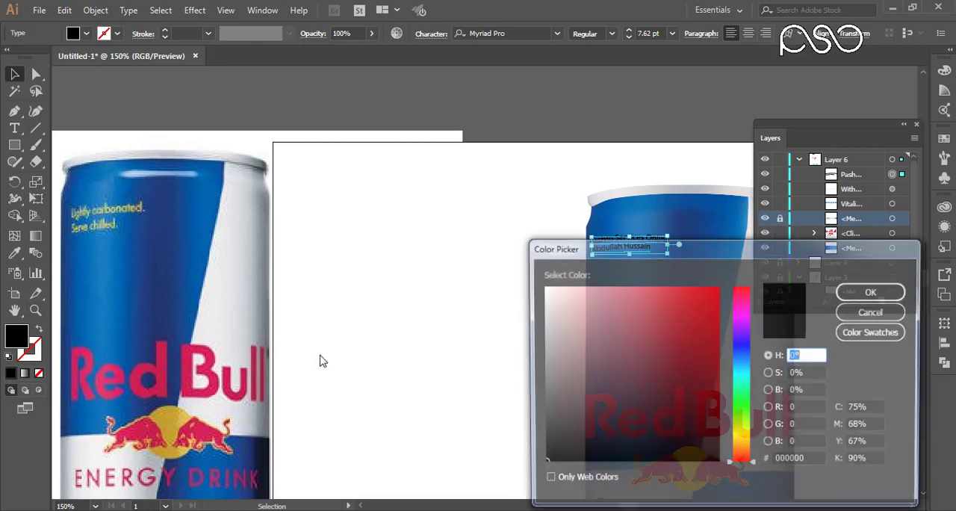
left_click(718, 314)
mouse_move(742, 429)
left_mouse_down()
mouse_move(742, 442)
mouse_move(741, 431)
left_mouse_up()
left_click(872, 292)
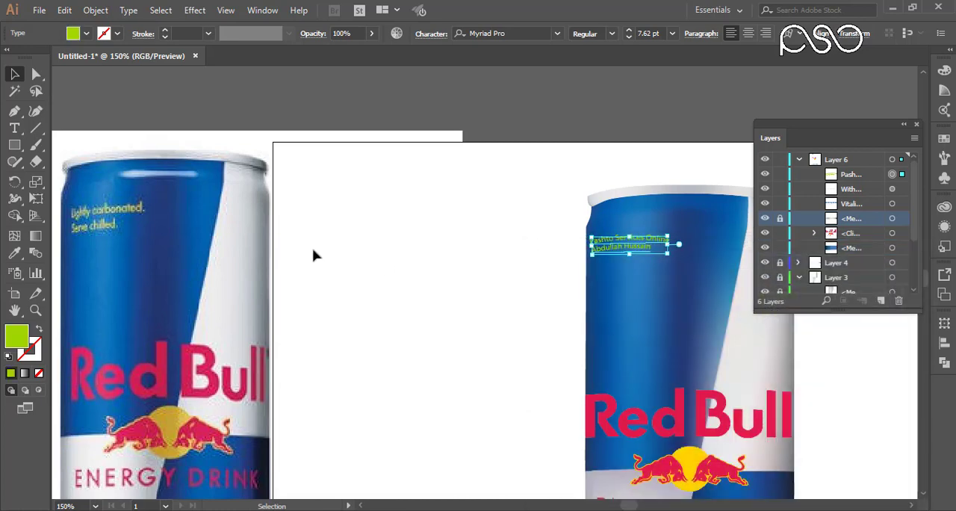
left_click(446, 179)
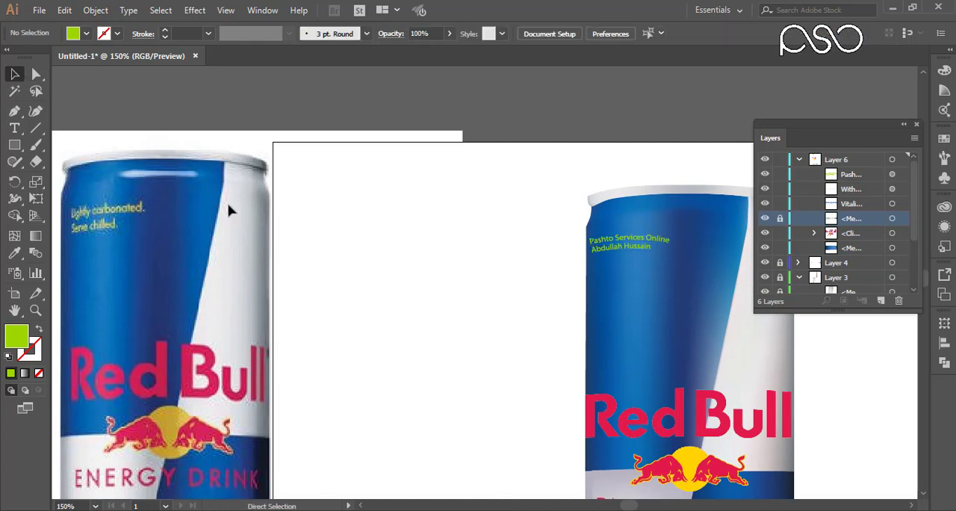
Delete the linked reference photo of the can from Layer 1, leaving the finished vector can framed in view.
key("ctrl+0")
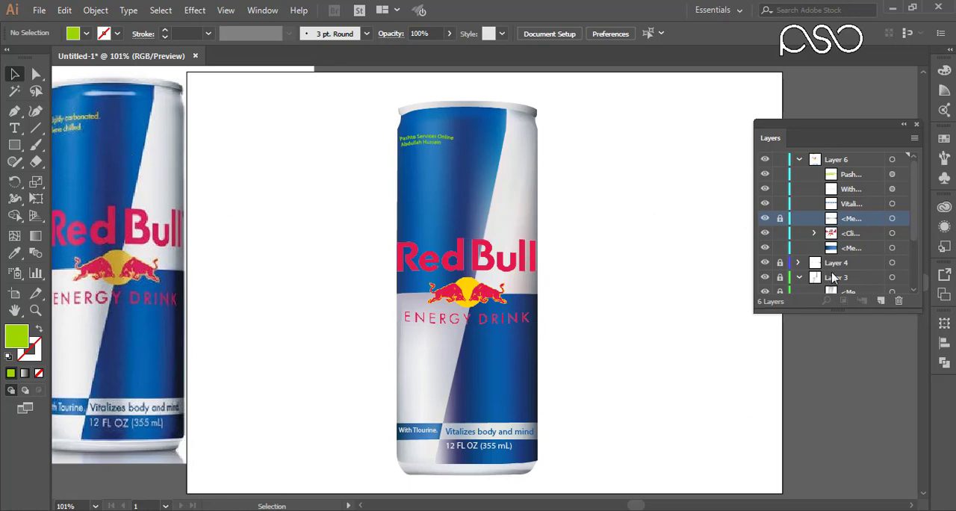
scroll(919, 224, "down", 3)
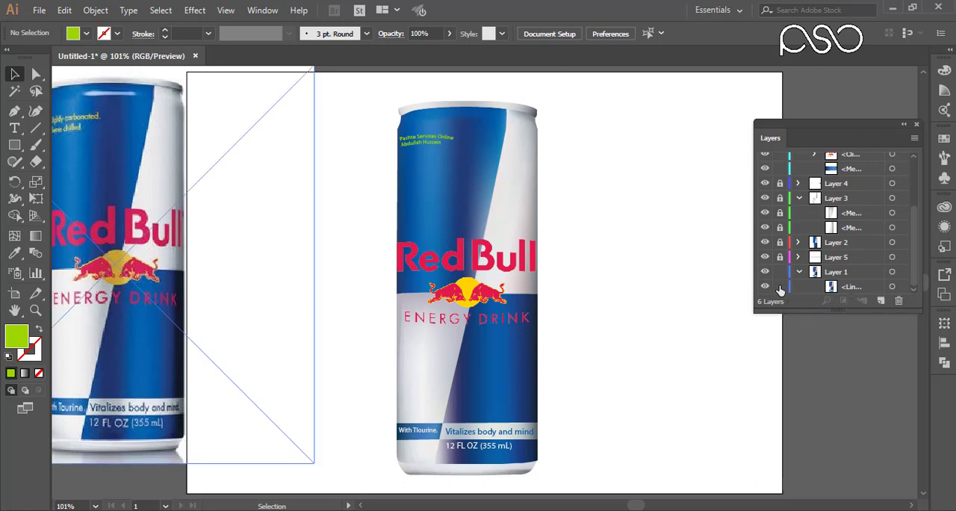
left_click(157, 235)
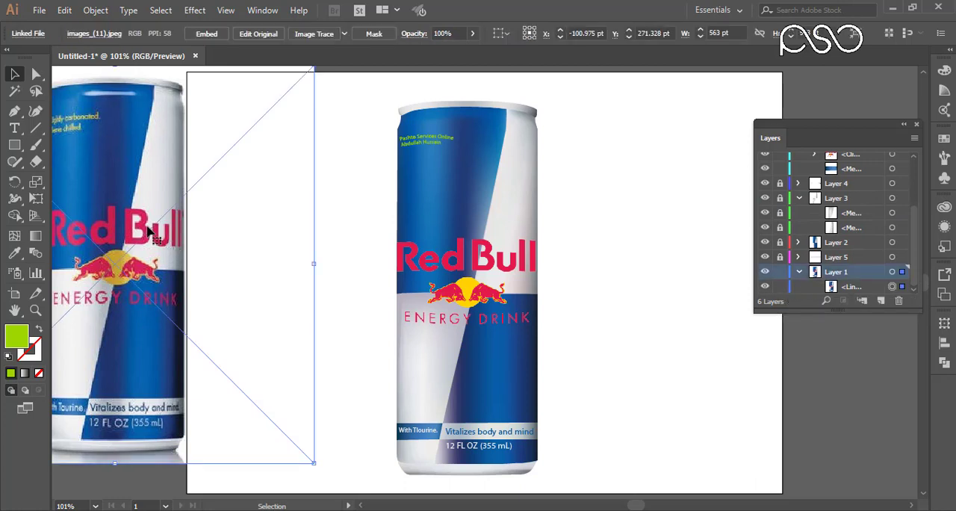
key("Delete")
key("ctrl+space")
left_click_drag(328, 82, 603, 493)
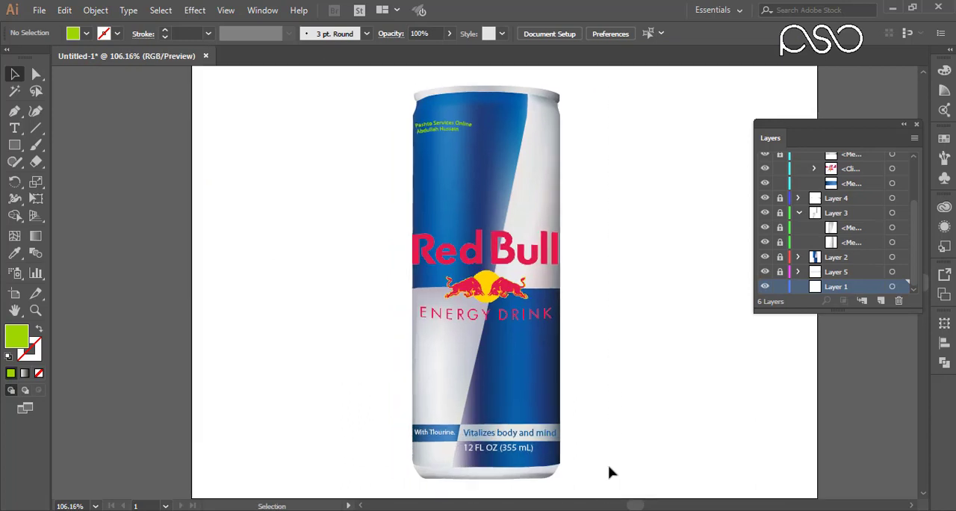